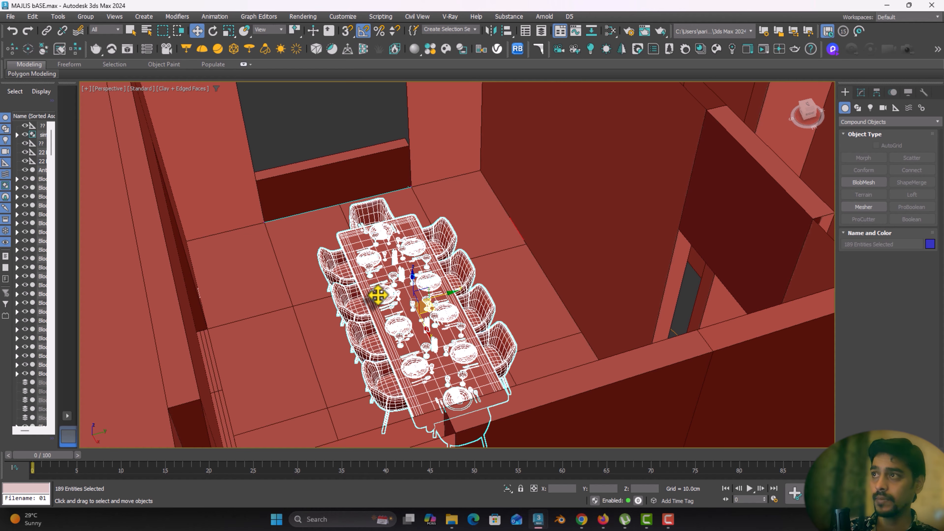
# Hide the two ceiling pieces covering the majlis seating room
pyautogui.scroll(-3, 375, 294)
pyautogui.moveTo(320, 284)
pyautogui.mouseDown(button='middle')
pyautogui.moveTo(493, 267)
pyautogui.moveTo(475, 266)
pyautogui.mouseUp(button='middle')
pyautogui.click(293, 262)
pyautogui.rightClick(293, 262)
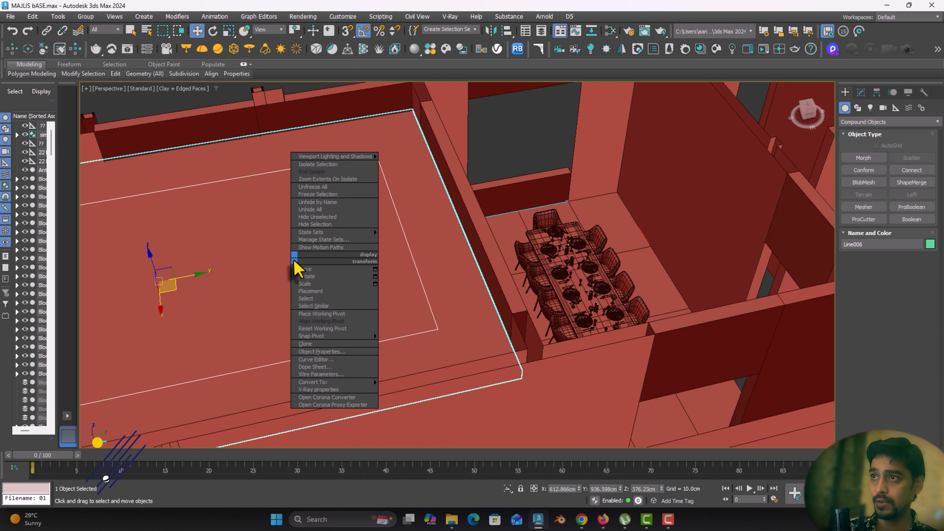
pyautogui.click(309, 236)
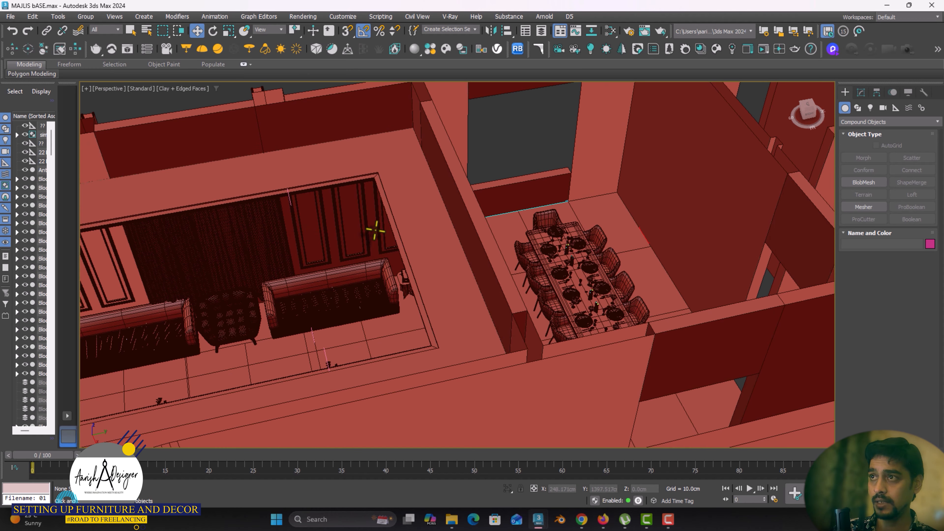
pyautogui.click(402, 192)
pyautogui.rightClick(402, 191)
pyautogui.click(412, 156)
pyautogui.moveTo(472, 204); pyautogui.dragTo(482, 215, button='middle')
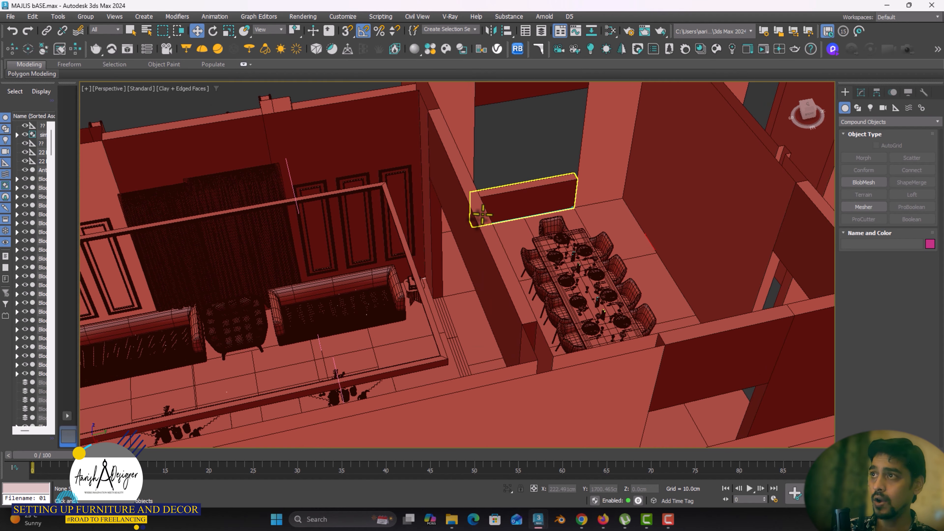
# Look over the spare doors, frames and decor models parked outside the building
pyautogui.click(396, 176)
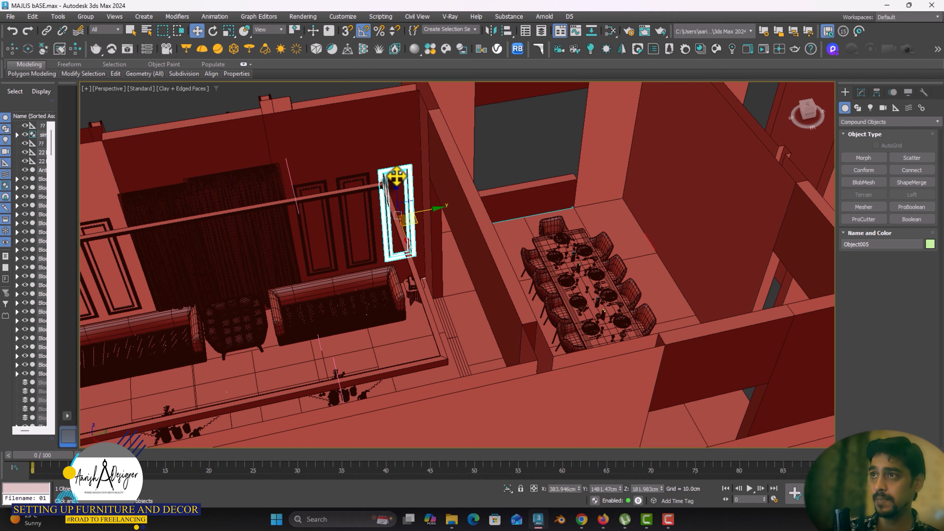
pyautogui.moveTo(483, 203); pyautogui.dragTo(336, 237, button='middle')
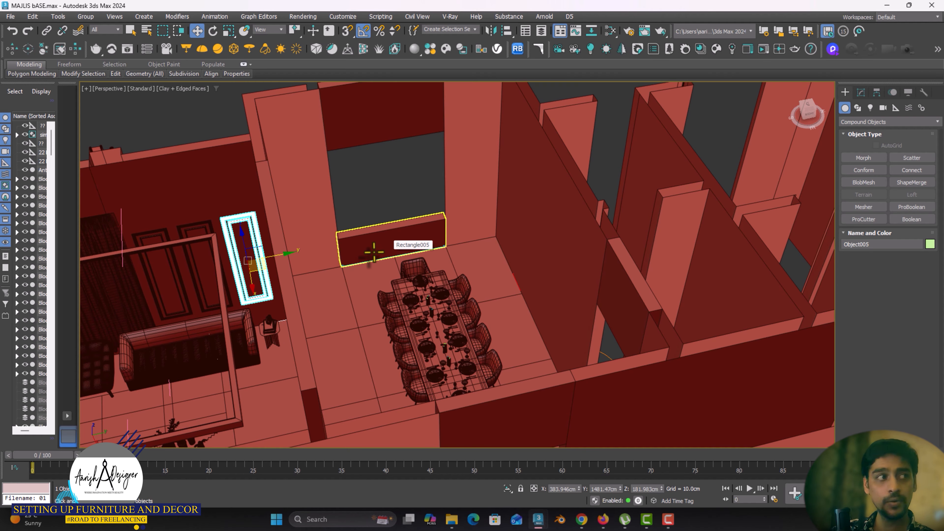
pyautogui.keyDown('alt'); pyautogui.moveTo(361, 254); pyautogui.dragTo(424, 299, button='middle'); pyautogui.keyUp('alt')
pyautogui.scroll(-5, 384, 258)
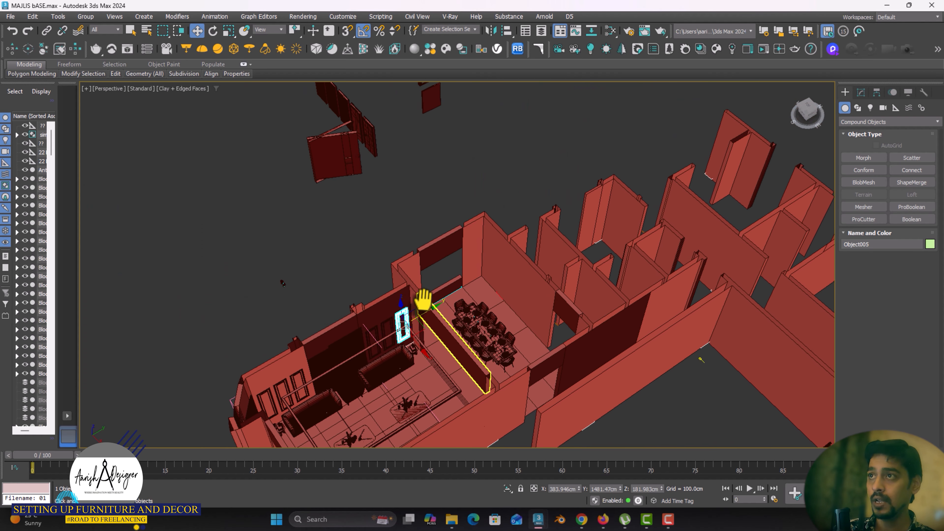
pyautogui.moveTo(385, 246); pyautogui.dragTo(403, 343, button='middle')
pyautogui.scroll(-3, 384, 235)
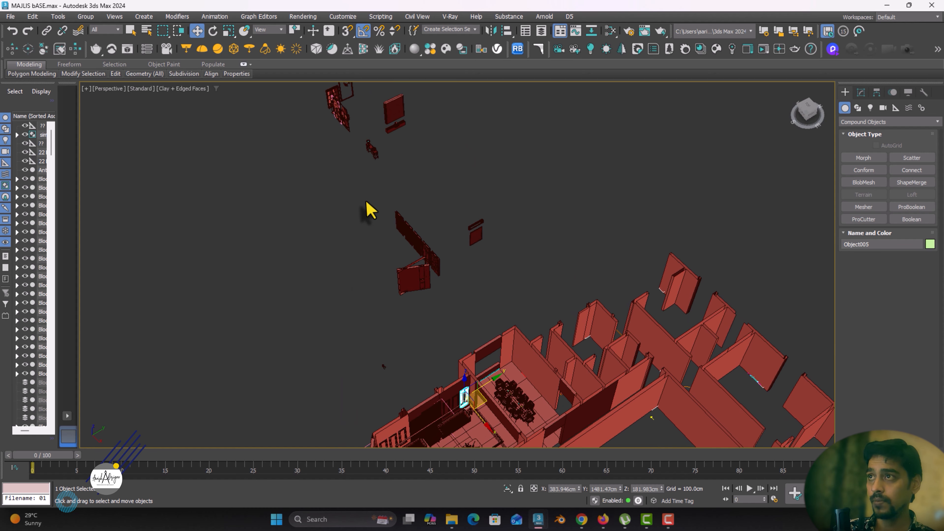
pyautogui.scroll(-8, 327, 270)
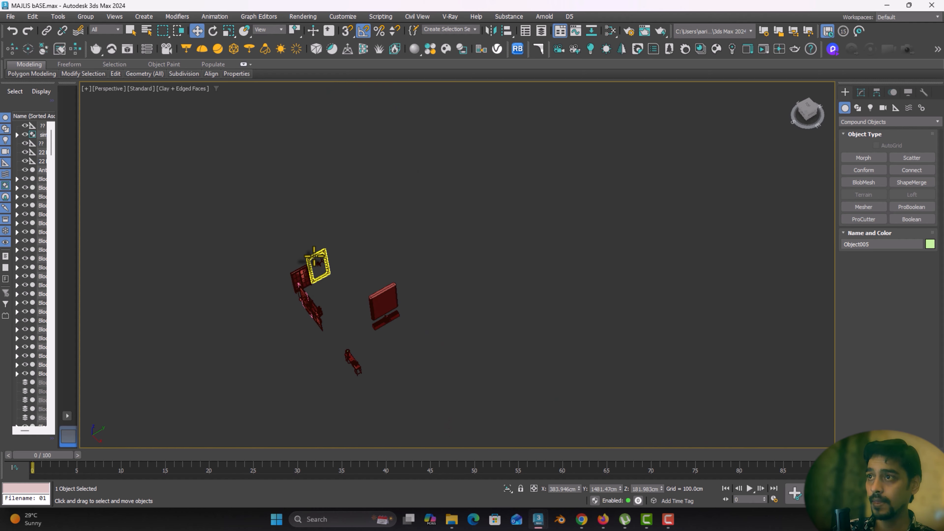
pyautogui.click(314, 264)
pyautogui.keyDown('alt'); pyautogui.moveTo(293, 172); pyautogui.dragTo(290, 168, button='middle'); pyautogui.keyUp('alt')
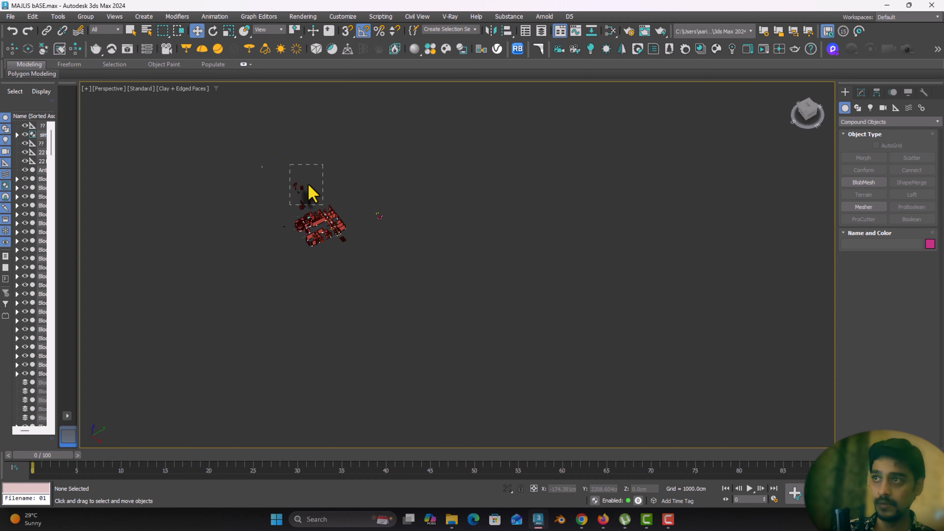
pyautogui.press('z')
pyautogui.moveTo(438, 186); pyautogui.dragTo(358, 226, button='middle')
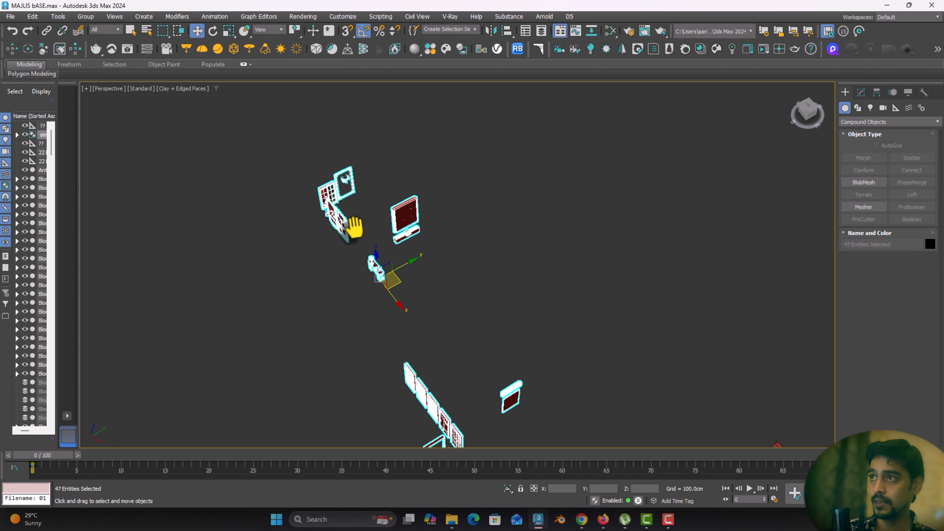
pyautogui.scroll(6, 325, 195)
# Move the ornate rectangular wall frame from the spare models into the dining room in the top view
pyautogui.click(310, 190)
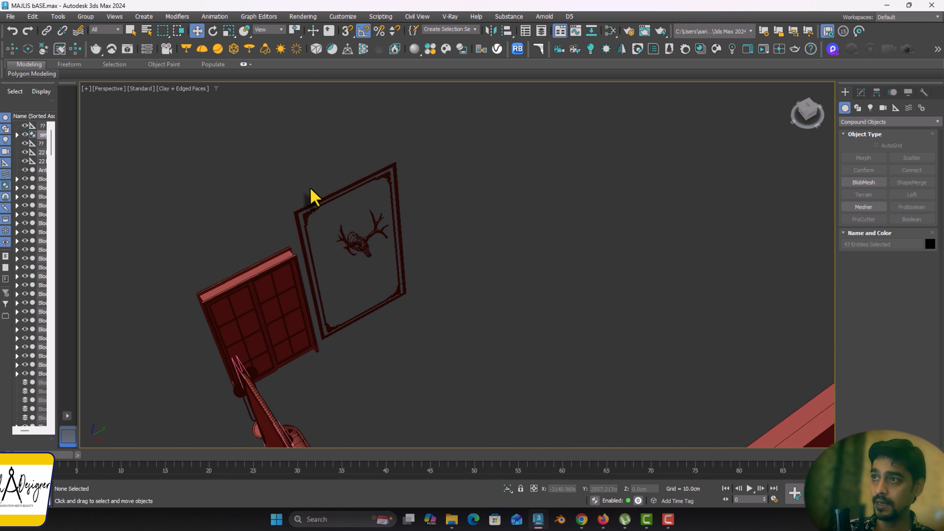
pyautogui.moveTo(308, 179); pyautogui.dragTo(332, 211)
pyautogui.press('z')
pyautogui.keyDown('alt'); pyautogui.moveTo(408, 228); pyautogui.dragTo(561, 269, button='middle'); pyautogui.keyUp('alt')
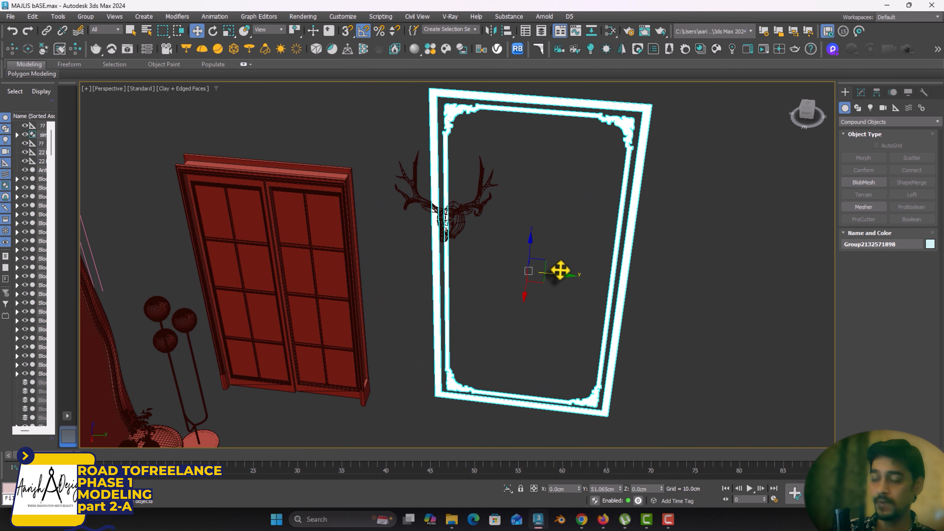
pyautogui.press('t')
pyautogui.press('z')
pyautogui.scroll(-12, 453, 270)
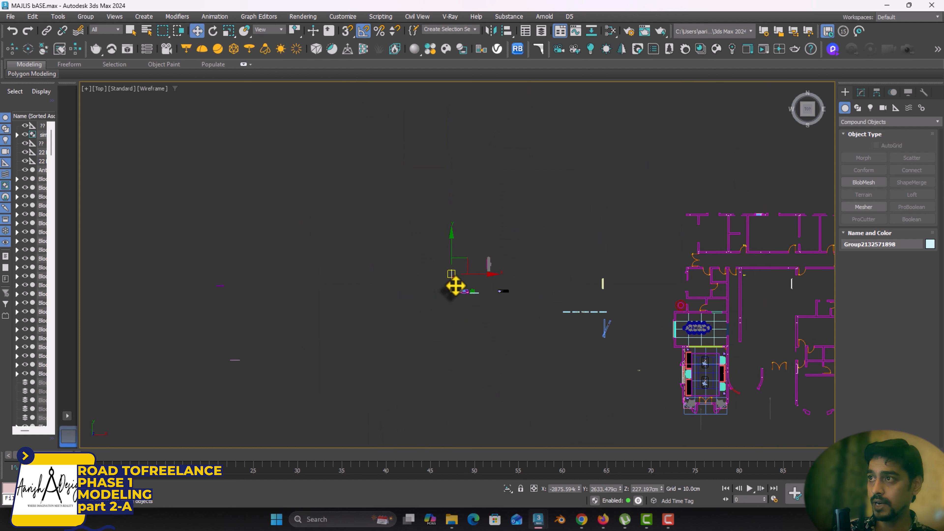
pyautogui.moveTo(454, 285); pyautogui.dragTo(260, 299, button='middle')
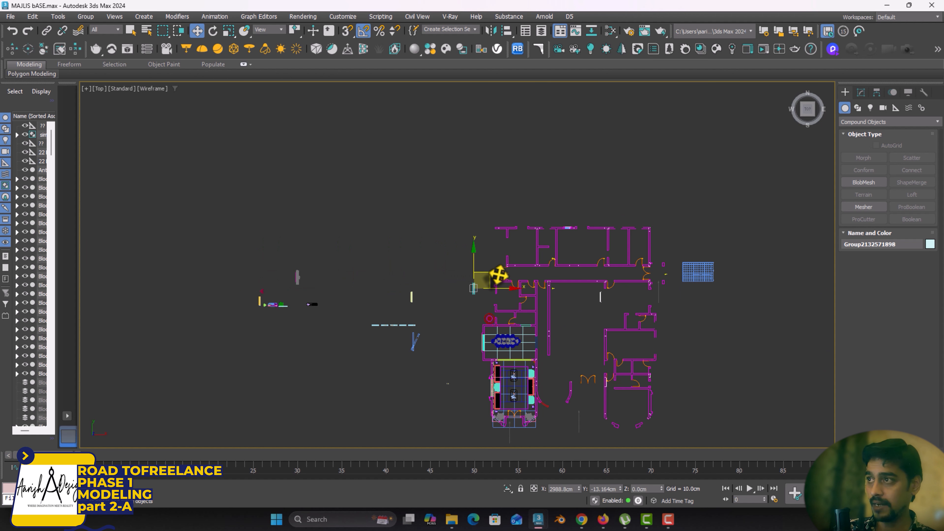
pyautogui.scroll(10, 482, 354)
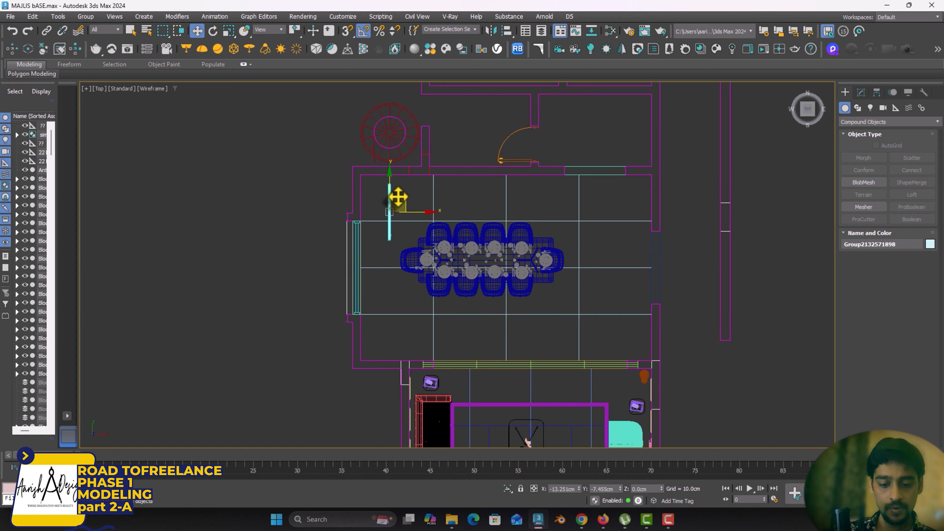
# Rotate the ornate frame parallel to the dining room wall on the majlis side, move it there and turn it 180 degrees
pyautogui.press('e')
pyautogui.moveTo(418, 169); pyautogui.dragTo(422, 178)
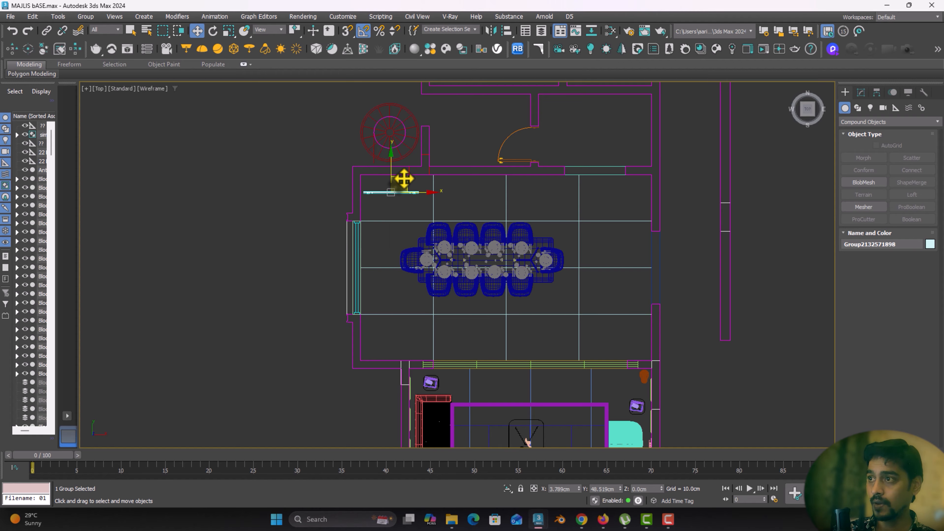
pyautogui.press('e')
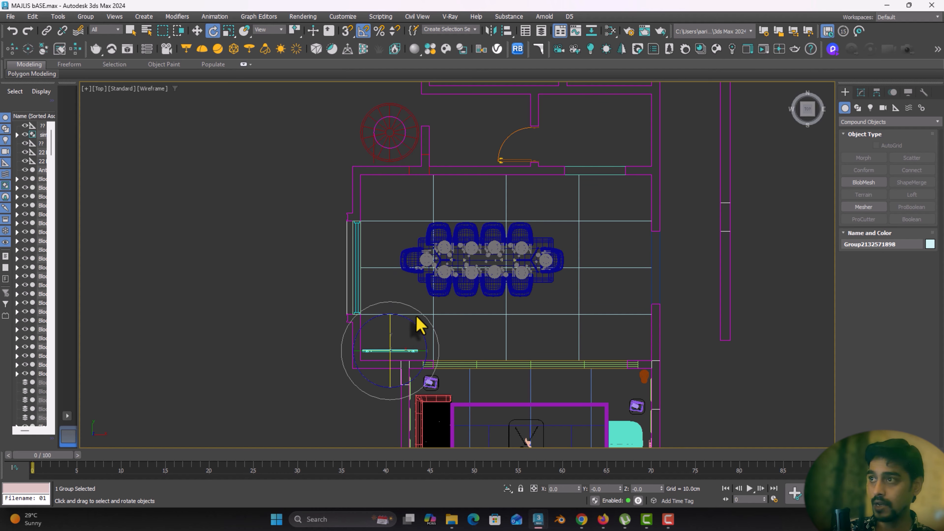
pyautogui.press('w')
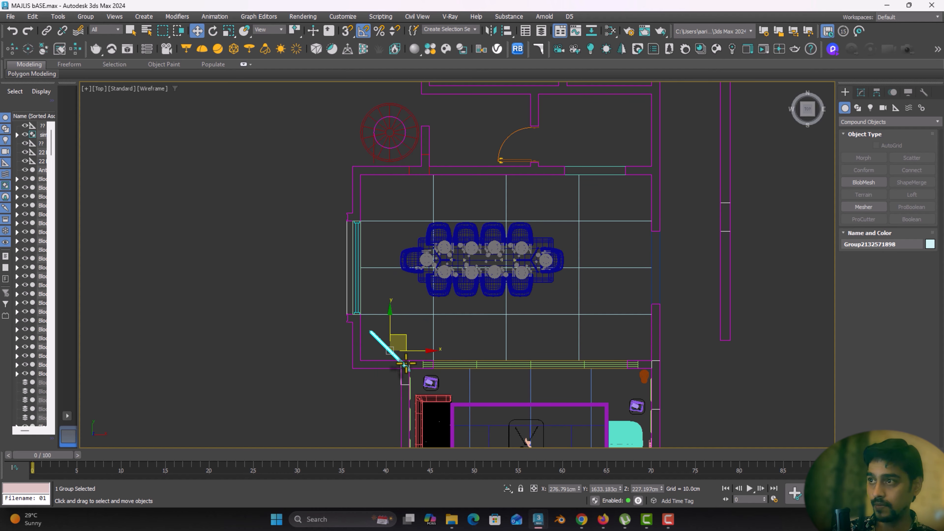
pyautogui.press('e')
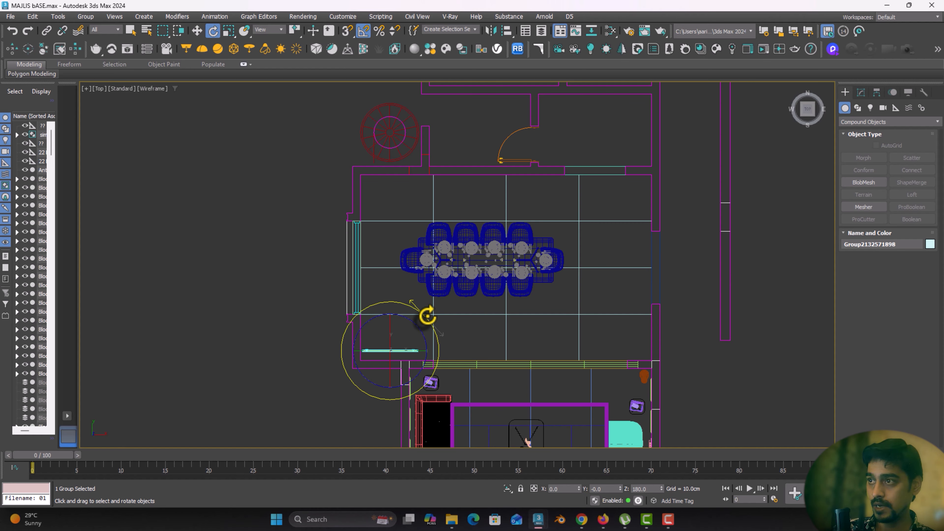
# Move the frame back until it sits flush against the wall line between the dining room and the majlis
pyautogui.scroll(10, 385, 372)
pyautogui.press('w')
pyautogui.moveTo(387, 195); pyautogui.dragTo(385, 273)
pyautogui.scroll(5, 372, 284)
pyautogui.scroll(4, 365, 221)
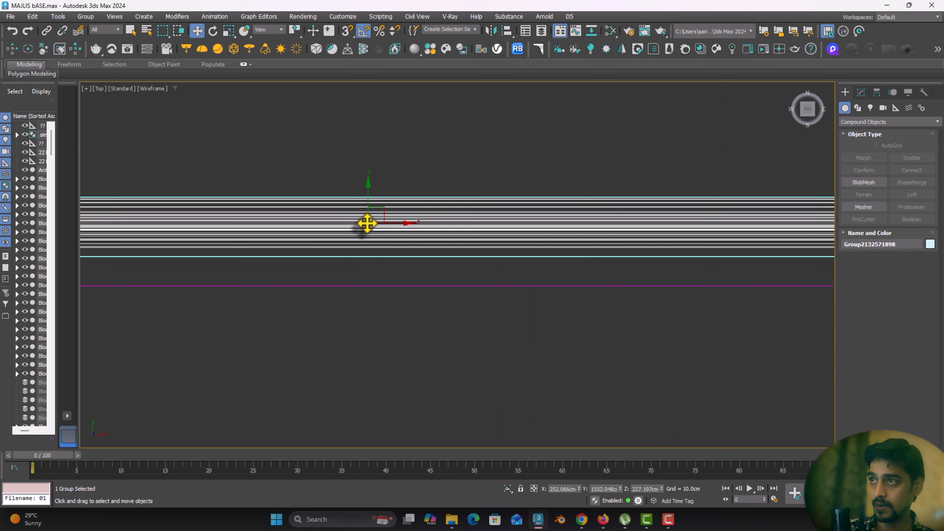
pyautogui.moveTo(371, 200); pyautogui.dragTo(371, 244)
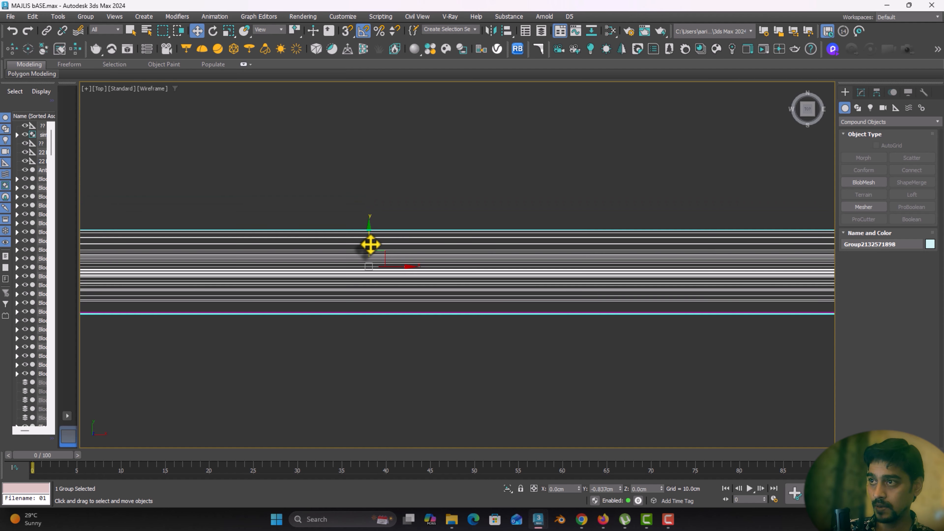
# Nudge the frame slightly along the wall, away from the room's corner beside the window, and deselect it
pyautogui.press('p')
pyautogui.keyDown('alt'); pyautogui.moveTo(369, 244); pyautogui.dragTo(347, 265, button='middle'); pyautogui.keyUp('alt')
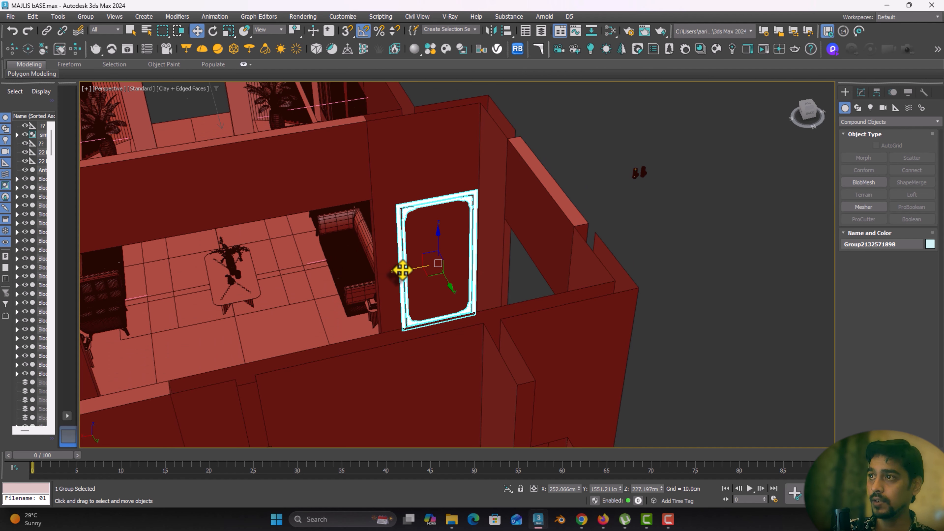
pyautogui.moveTo(400, 274); pyautogui.dragTo(394, 274)
pyautogui.keyDown('alt'); pyautogui.moveTo(394, 274); pyautogui.dragTo(460, 310, button='middle'); pyautogui.keyUp('alt')
pyautogui.press('t')
pyautogui.click(457, 175)
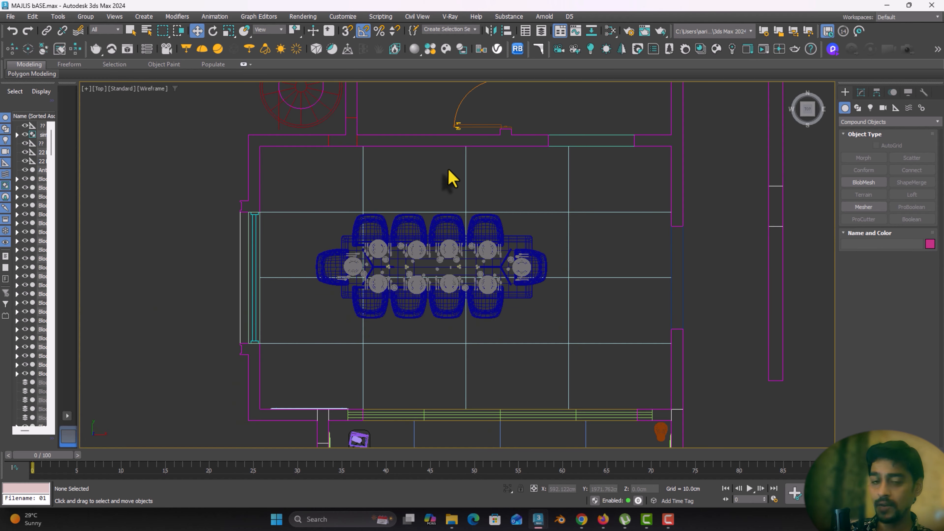
# Examine the spare console tables and the wavy-framed mirror among the models parked outside the building
pyautogui.press('p')
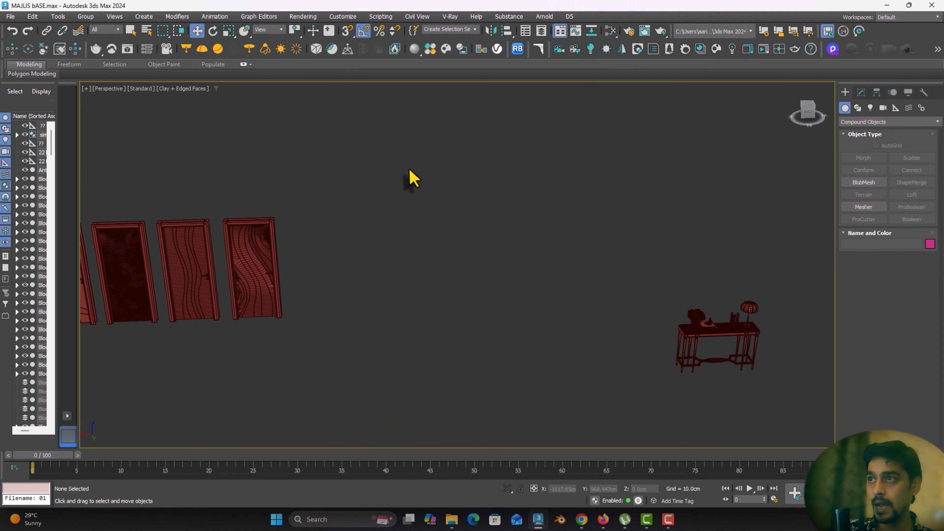
pyautogui.moveTo(677, 262); pyautogui.dragTo(236, 264, button='middle')
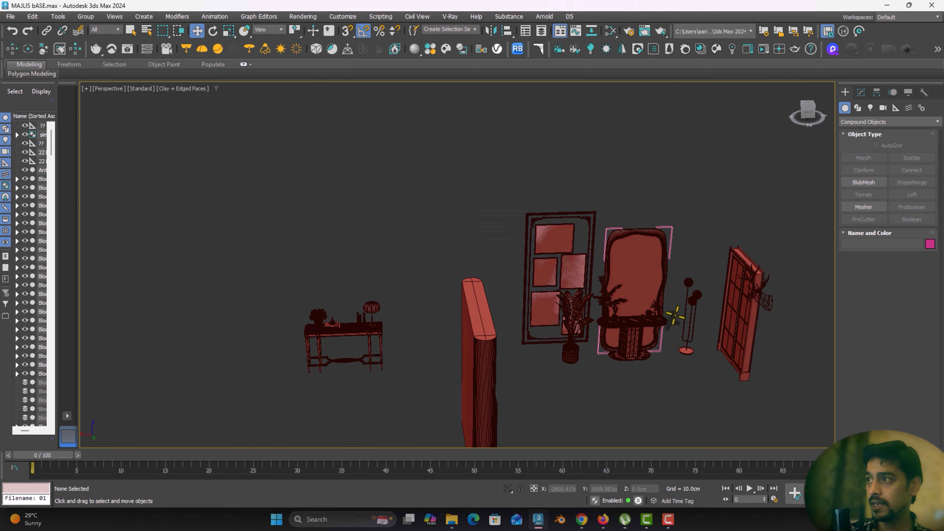
pyautogui.click(363, 335)
pyautogui.scroll(5, 362, 336)
pyautogui.moveTo(575, 330); pyautogui.dragTo(44, 316, button='middle')
pyautogui.scroll(3, 607, 342)
pyautogui.click(705, 331)
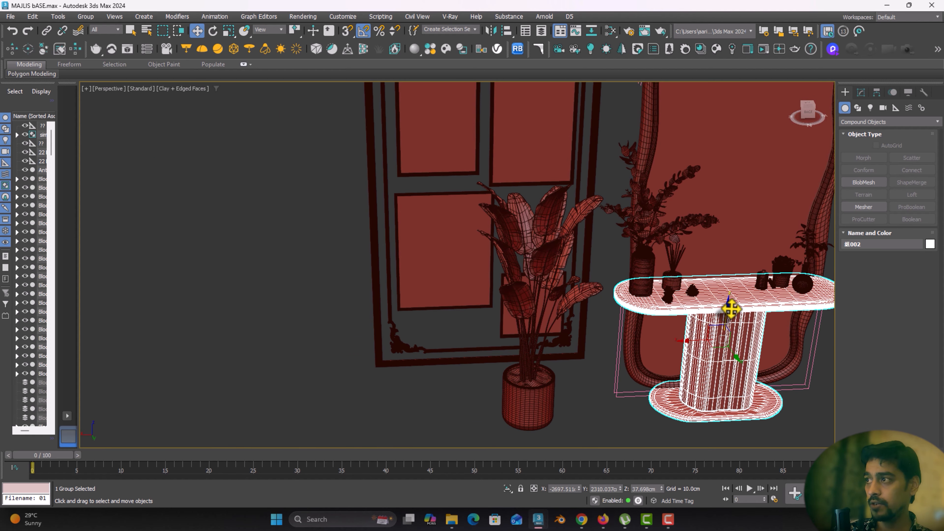
pyautogui.moveTo(593, 312); pyautogui.dragTo(323, 351, button='middle')
pyautogui.moveTo(521, 181); pyautogui.dragTo(492, 349, button='middle')
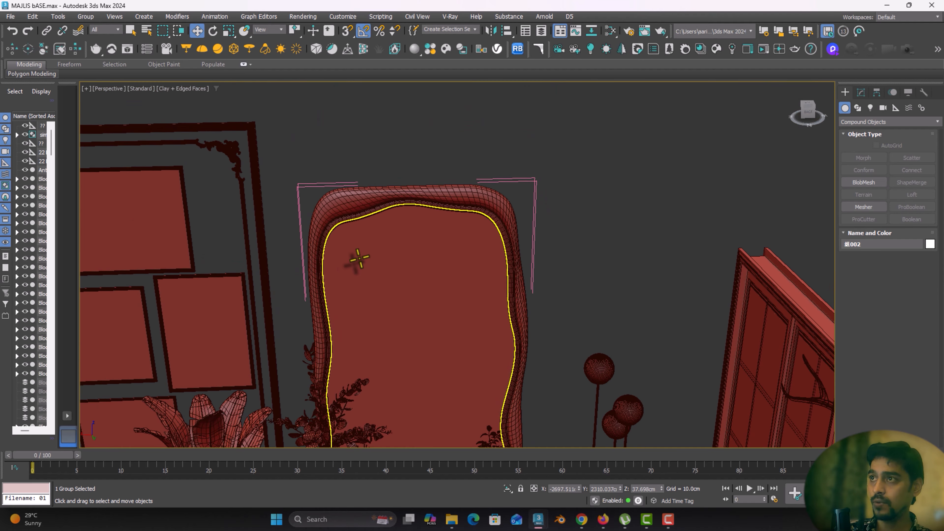
# Select the wavy-framed mirror together with the console table and its decor in front of it
pyautogui.click(490, 263)
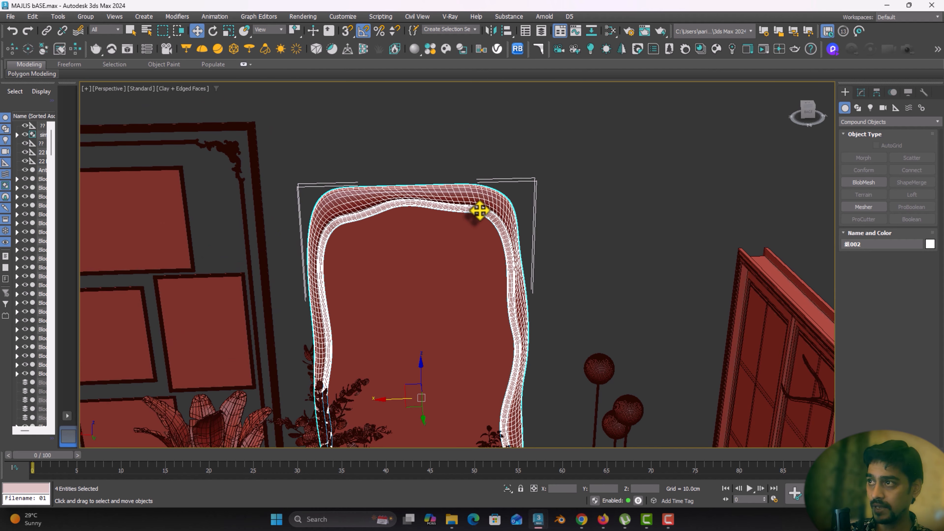
pyautogui.scroll(-5, 480, 211)
pyautogui.moveTo(429, 235); pyautogui.dragTo(453, 253, button='middle')
pyautogui.scroll(3, 440, 352)
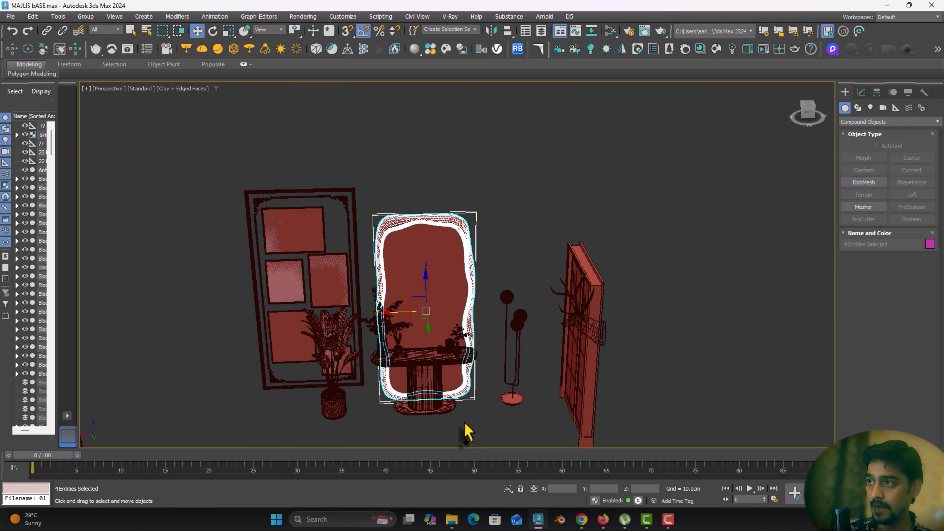
pyautogui.keyDown('ctrl'); pyautogui.click(411, 324); pyautogui.keyUp('ctrl')
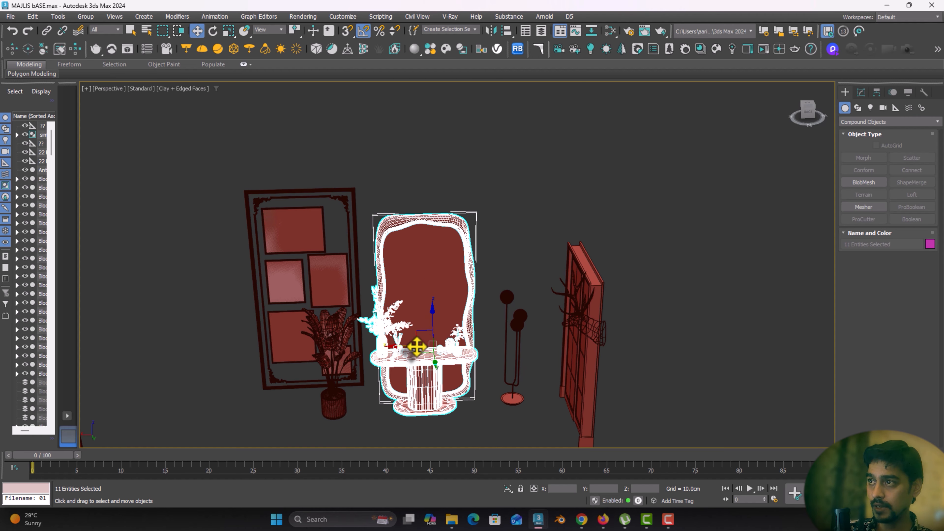
# Move the selected mirror and console set in plan from outside the building into the dining room
pyautogui.press('t')
pyautogui.press('z')
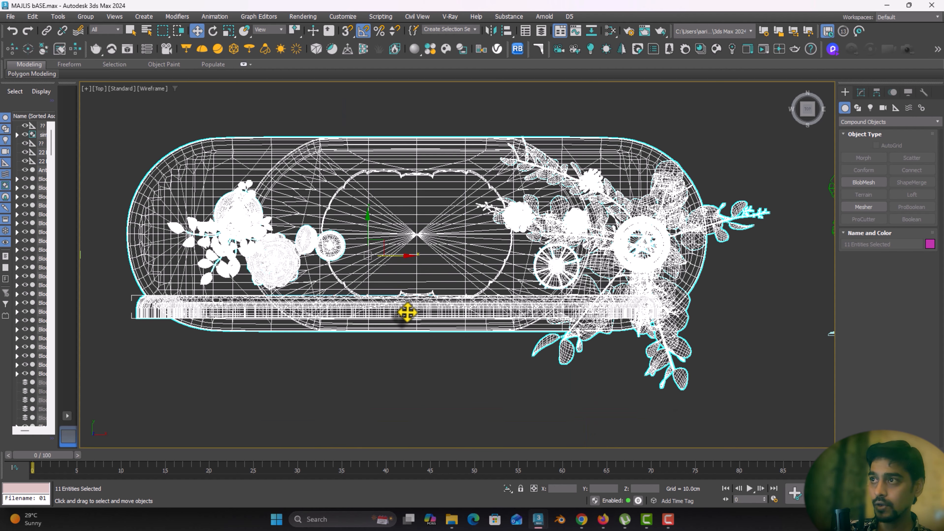
pyautogui.scroll(-10, 406, 312)
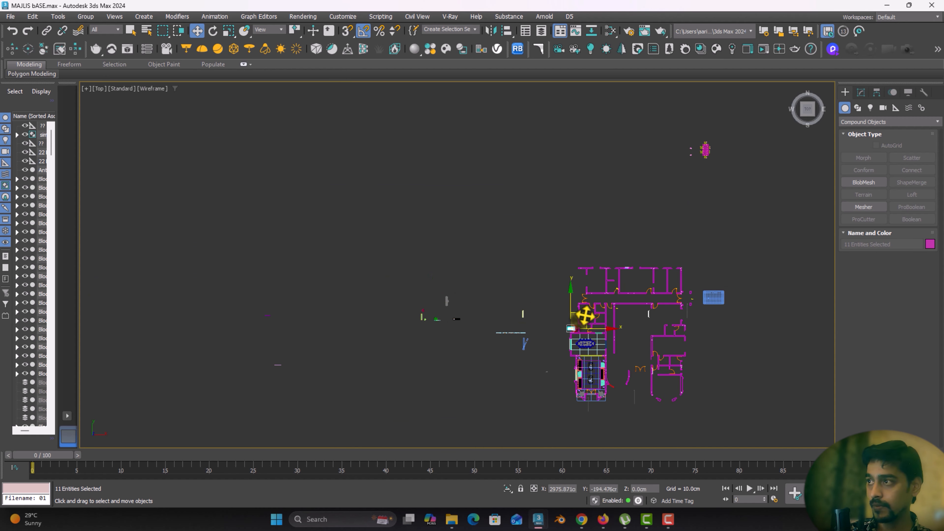
pyautogui.scroll(2, 578, 344)
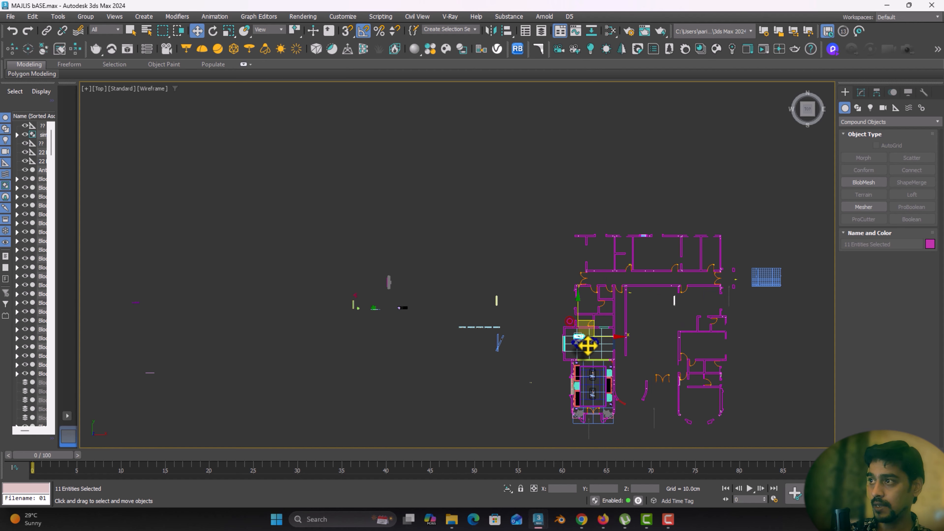
pyautogui.scroll(10, 587, 346)
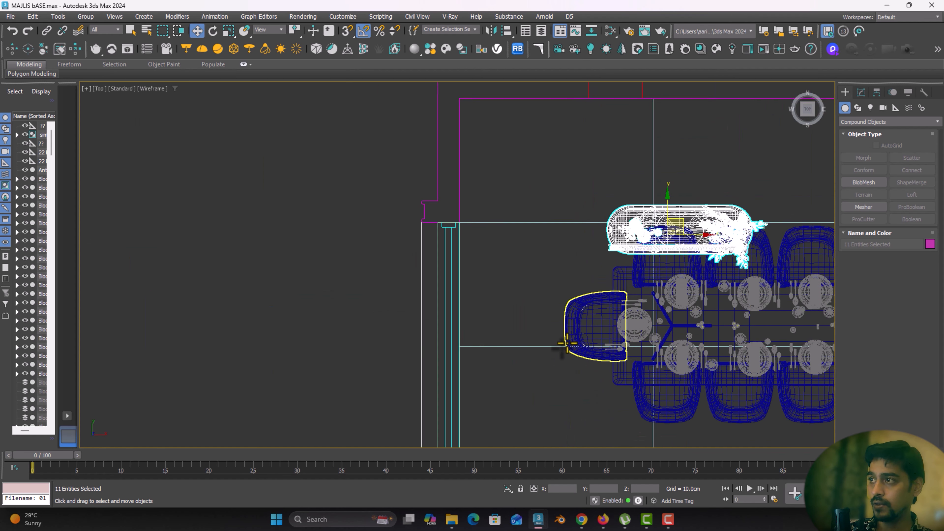
pyautogui.scroll(-3, 499, 278)
pyautogui.moveTo(500, 279); pyautogui.dragTo(337, 369, button='middle')
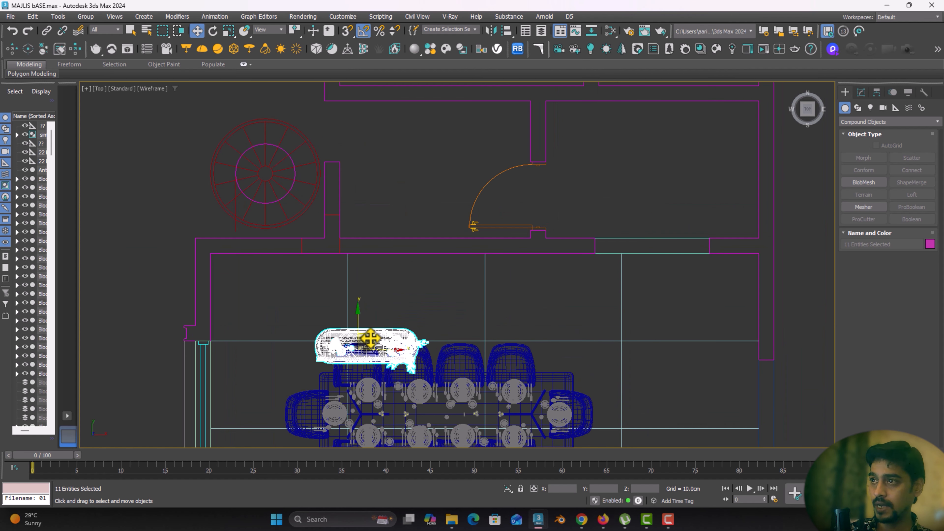
# Turn the mirror and console set 180 degrees and place it against the dining room wall opposite the majlis
pyautogui.moveTo(369, 338); pyautogui.dragTo(430, 255)
pyautogui.press('w')
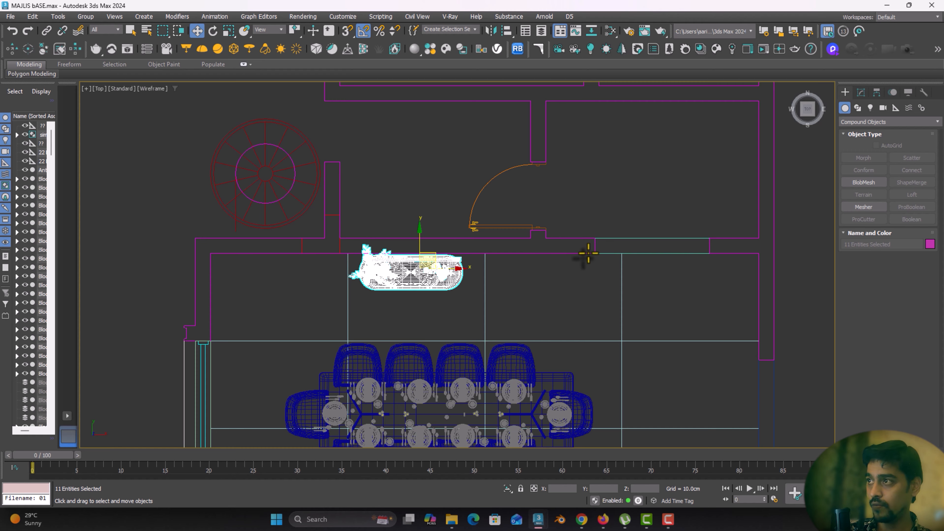
pyautogui.moveTo(440, 270); pyautogui.dragTo(439, 270)
pyautogui.press('p')
pyautogui.press('z')
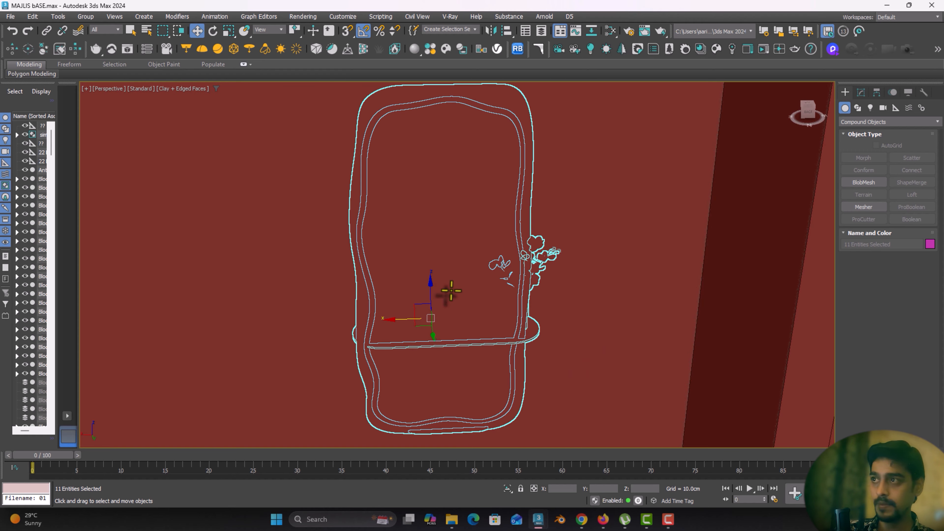
# Fine-tune the mirror and console set's position along the wall behind the dining chairs
pyautogui.keyDown('alt'); pyautogui.moveTo(447, 295); pyautogui.dragTo(251, 314, button='middle'); pyautogui.keyUp('alt')
pyautogui.scroll(-5, 383, 310)
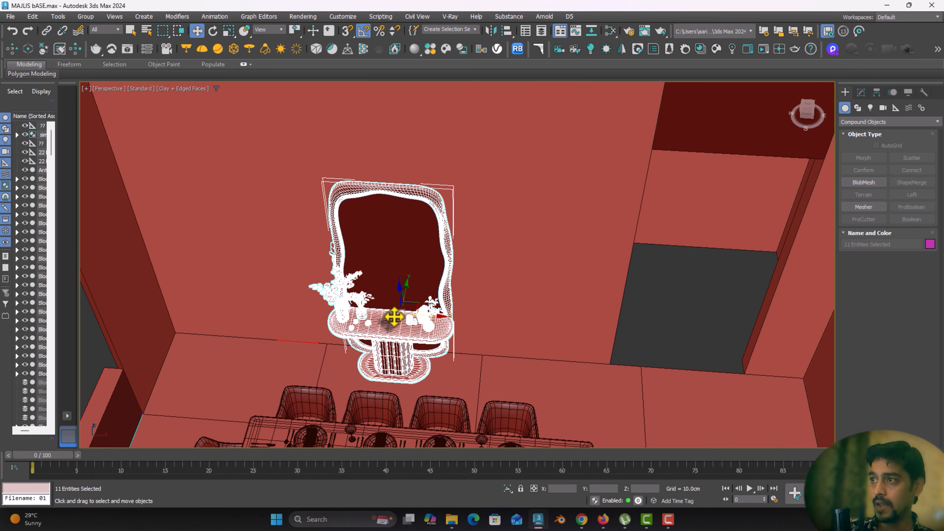
pyautogui.moveTo(429, 307)
pyautogui.mouseDown()
pyautogui.moveTo(596, 308)
pyautogui.moveTo(433, 312)
pyautogui.mouseUp()
pyautogui.keyDown('alt'); pyautogui.moveTo(434, 312); pyautogui.dragTo(258, 301, button='middle'); pyautogui.keyUp('alt')
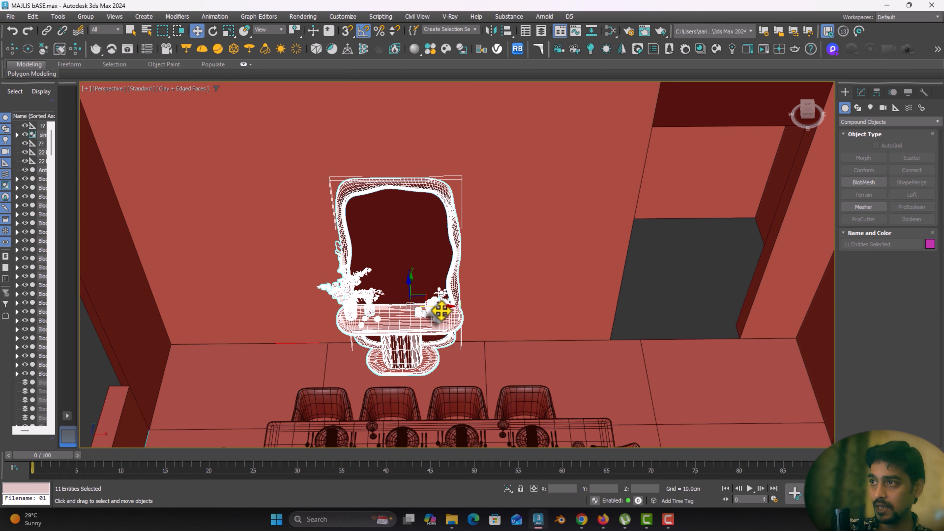
pyautogui.moveTo(442, 311); pyautogui.dragTo(431, 310)
pyautogui.scroll(-3, 415, 310)
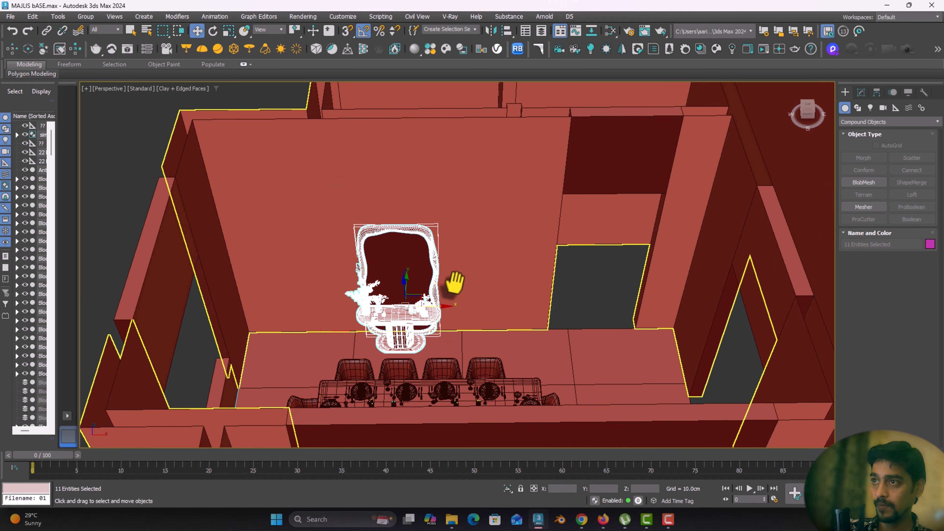
# Copy the ornate frame from the majlis-side wall to the opposite wall and rotate the copy to face the room
pyautogui.keyDown('alt'); pyautogui.moveTo(454, 282); pyautogui.dragTo(311, 211, button='middle'); pyautogui.keyUp('alt')
pyautogui.click(292, 164)
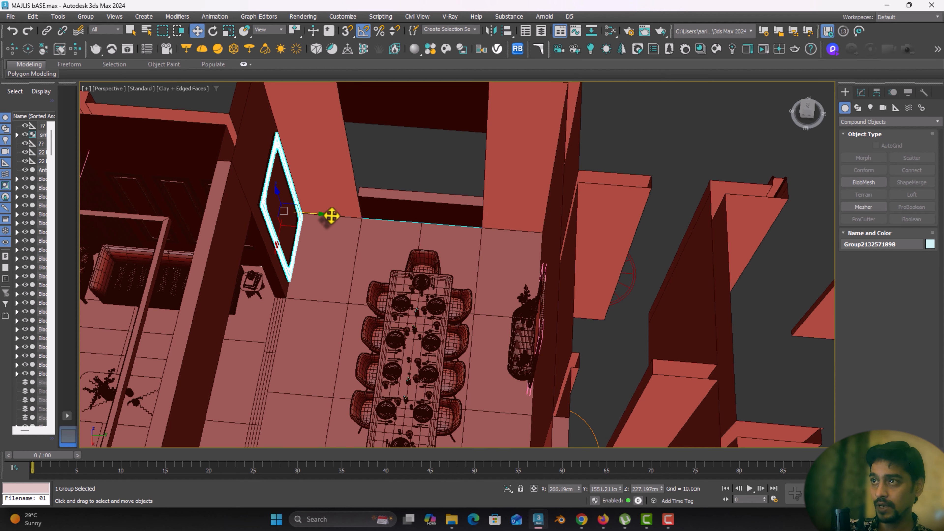
pyautogui.moveTo(331, 216)
pyautogui.keyDown('shift'); pyautogui.mouseDown()
pyautogui.moveTo(488, 236)
pyautogui.moveTo(468, 259)
pyautogui.moveTo(479, 226)
pyautogui.moveTo(621, 241)
pyautogui.mouseUp(); pyautogui.keyUp('shift')
pyautogui.click(473, 300)
pyautogui.press('e')
pyautogui.press('w')
pyautogui.press('z')
# Position the copied frame on the wall between the window corner and the wavy mirror
pyautogui.keyDown('alt'); pyautogui.moveTo(466, 252); pyautogui.dragTo(580, 240, button='middle'); pyautogui.keyUp('alt')
pyautogui.moveTo(430, 238); pyautogui.dragTo(464, 253, button='middle')
pyautogui.scroll(-5, 461, 201)
pyautogui.moveTo(465, 253); pyautogui.dragTo(471, 248)
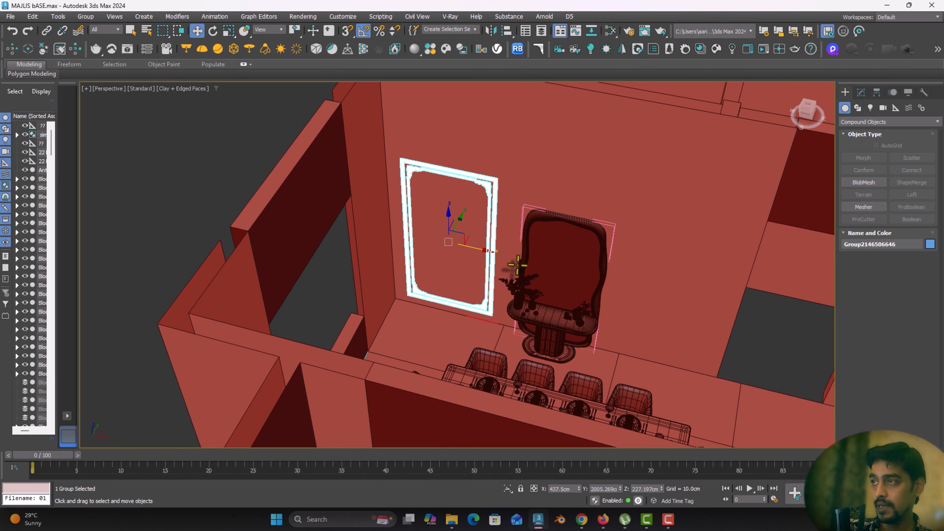
# Raise the frame slightly and clone it as one instance on the other side of the mirror
pyautogui.keyDown('alt'); pyautogui.moveTo(517, 265); pyautogui.dragTo(429, 249, button='middle'); pyautogui.keyUp('alt')
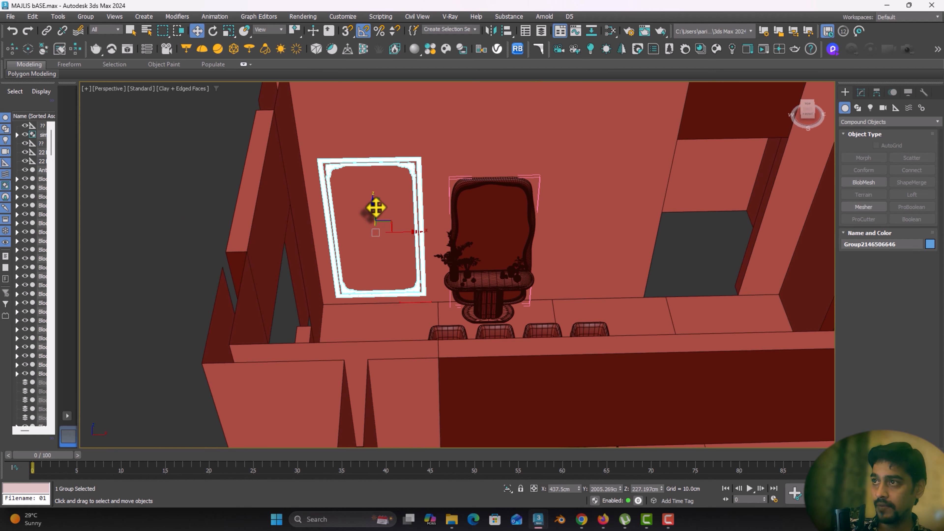
pyautogui.moveTo(376, 208)
pyautogui.mouseDown()
pyautogui.moveTo(374, 198)
pyautogui.moveTo(569, 221)
pyautogui.moveTo(648, 215)
pyautogui.moveTo(625, 217)
pyautogui.mouseUp()
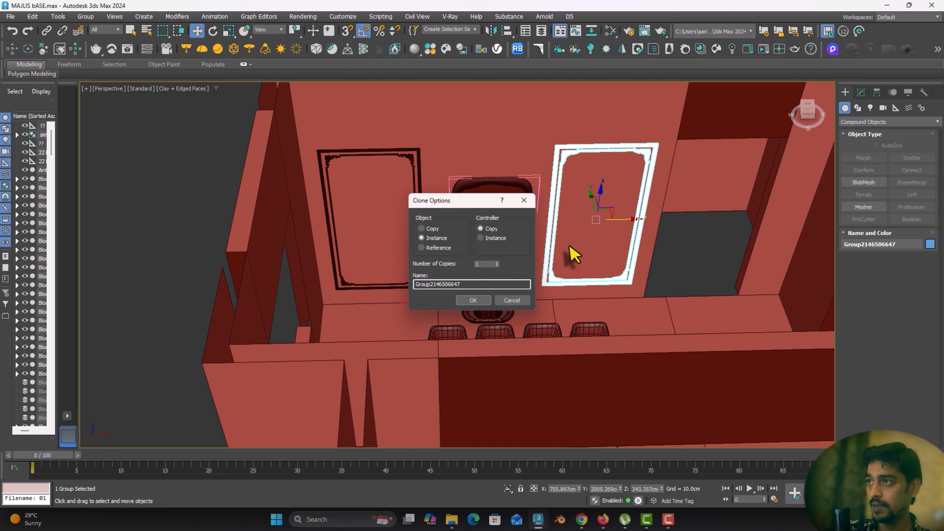
pyautogui.click(473, 300)
# Select both frames beside the mirror and offset them in plan until their backs sit flush on the wall line
pyautogui.keyDown('ctrl'); pyautogui.click(401, 153); pyautogui.keyUp('ctrl')
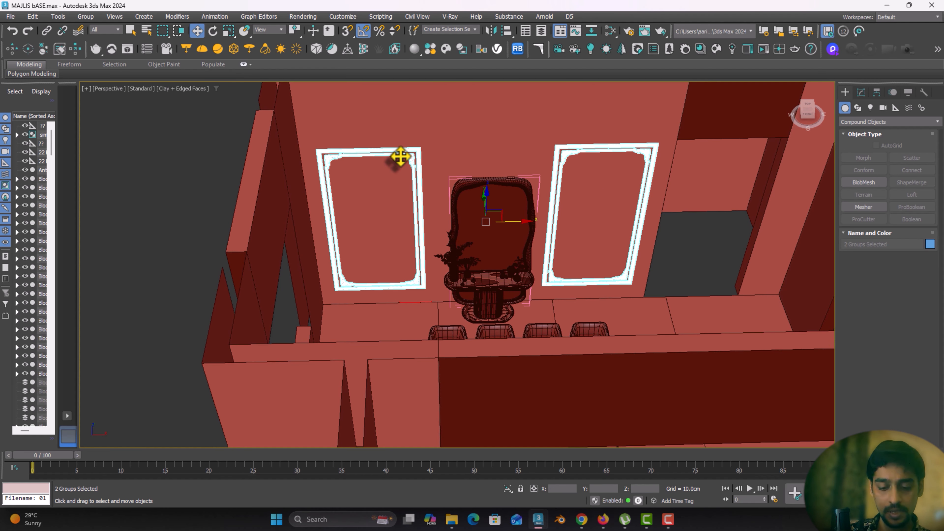
pyautogui.press('t')
pyautogui.scroll(5, 281, 256)
pyautogui.scroll(3, 314, 368)
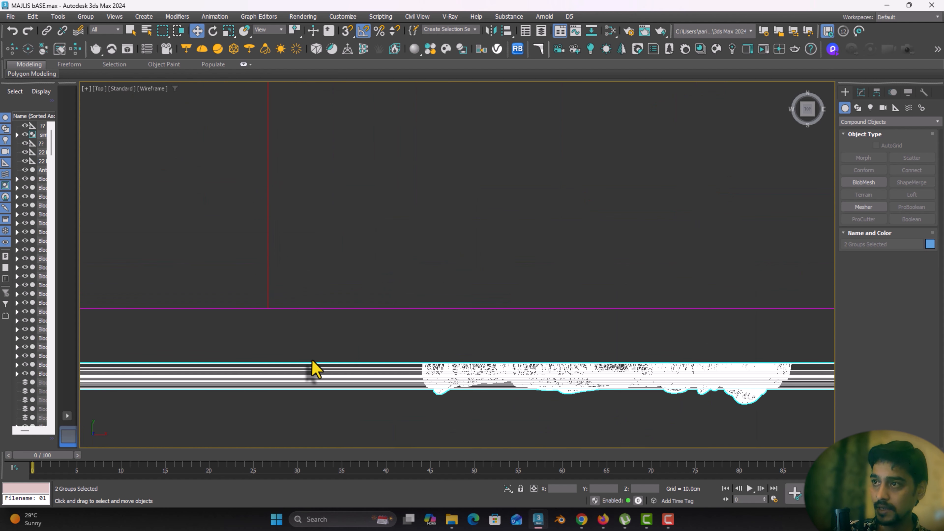
pyautogui.moveTo(312, 363); pyautogui.dragTo(313, 364)
pyautogui.rightClick(200, 30)
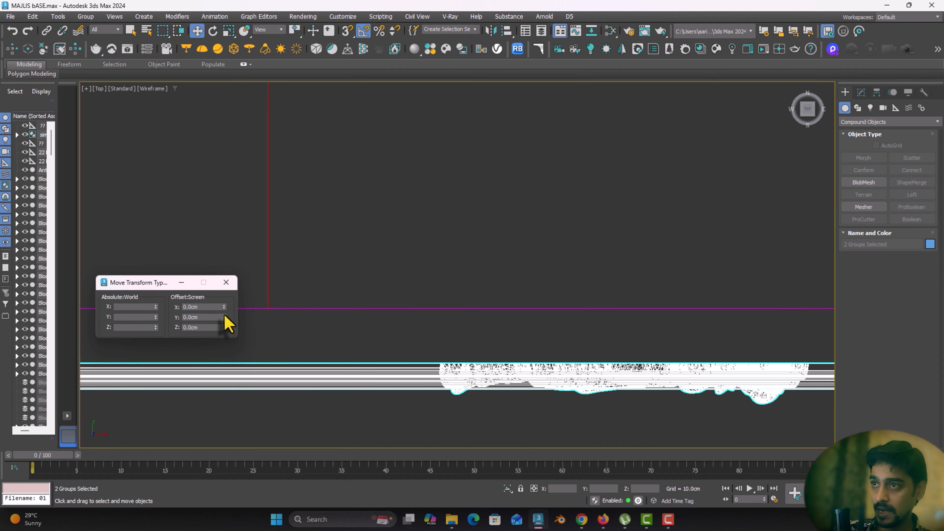
pyautogui.moveTo(224, 317); pyautogui.dragTo(232, 262)
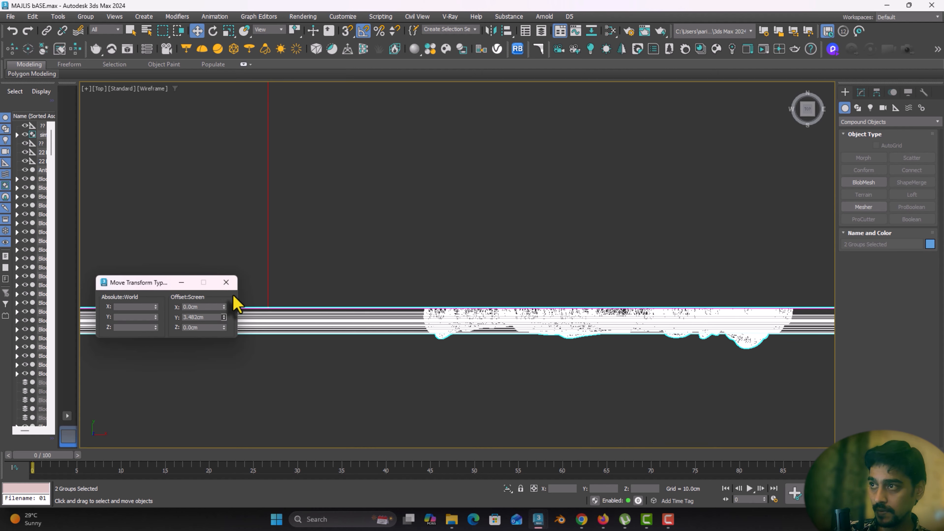
pyautogui.scroll(8, 294, 318)
pyautogui.moveTo(223, 323); pyautogui.dragTo(226, 316)
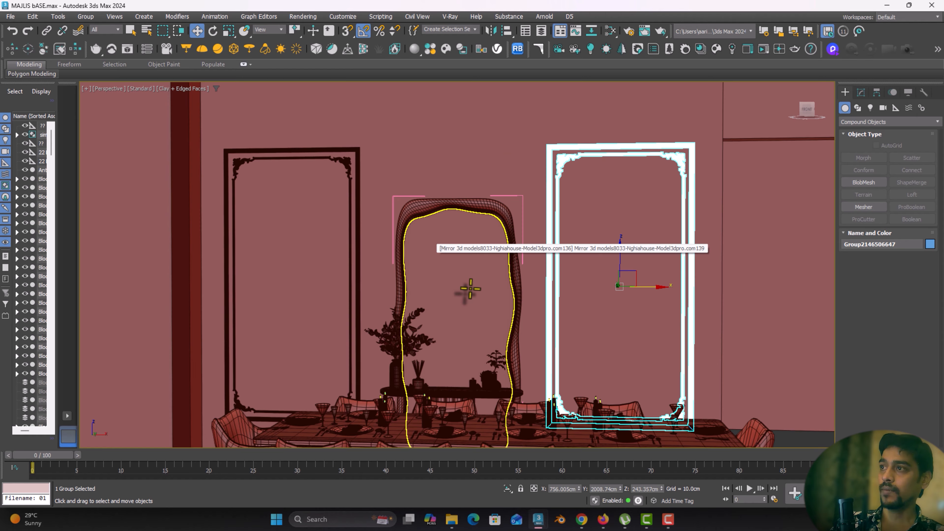
# Examine the mirror wall with its two flanking frames and the dining room layout from above
pyautogui.moveTo(471, 289); pyautogui.dragTo(484, 238, button='middle')
pyautogui.keyDown('alt'); pyautogui.moveTo(484, 239); pyautogui.dragTo(481, 303, button='middle'); pyautogui.keyUp('alt')
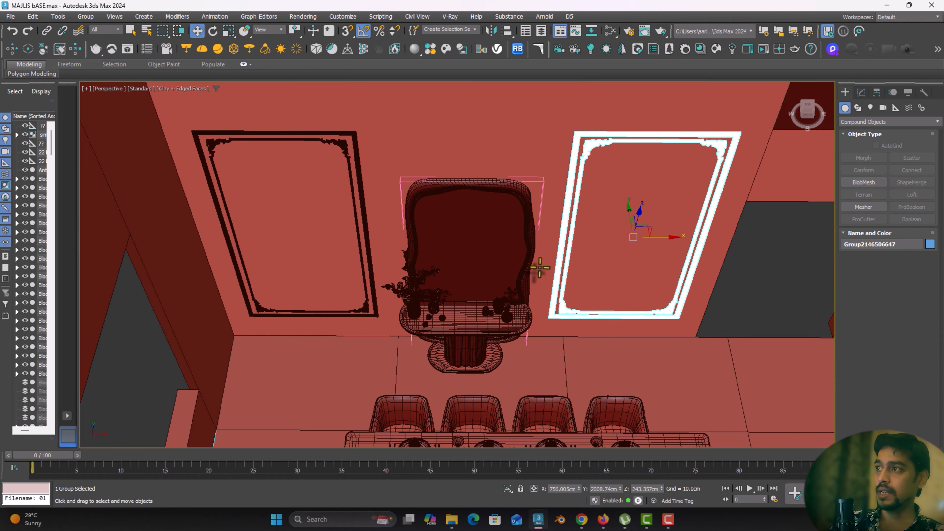
pyautogui.moveTo(539, 270); pyautogui.dragTo(459, 258, button='middle')
pyautogui.scroll(-3, 371, 291)
pyautogui.keyDown('alt'); pyautogui.moveTo(362, 303); pyautogui.dragTo(308, 238, button='middle'); pyautogui.keyUp('alt')
pyautogui.moveTo(336, 268); pyautogui.dragTo(345, 286, button='middle')
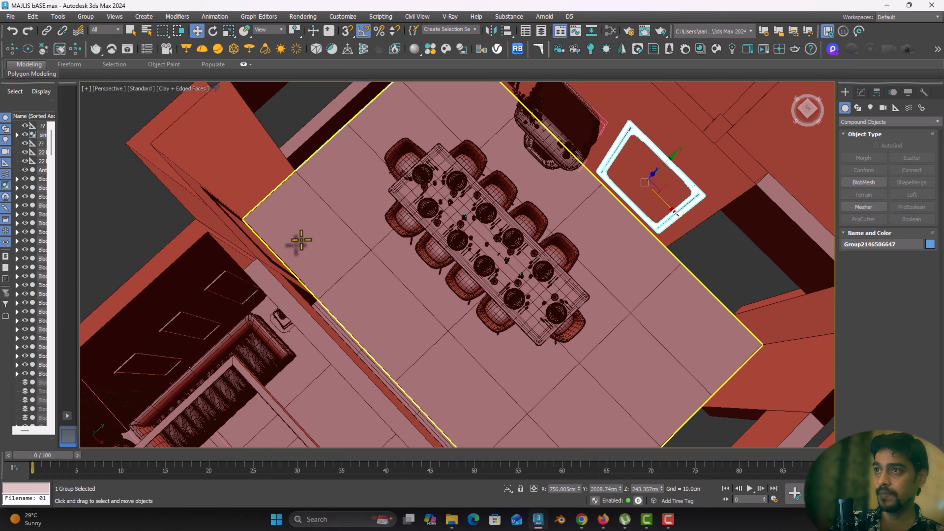
# Select the spare console table with the lamp and flowers among the models parked outside the building
pyautogui.moveTo(311, 240); pyautogui.dragTo(331, 291, button='middle')
pyautogui.scroll(-3, 314, 269)
pyautogui.moveTo(363, 258); pyautogui.dragTo(380, 291, button='middle')
pyautogui.scroll(-5, 381, 291)
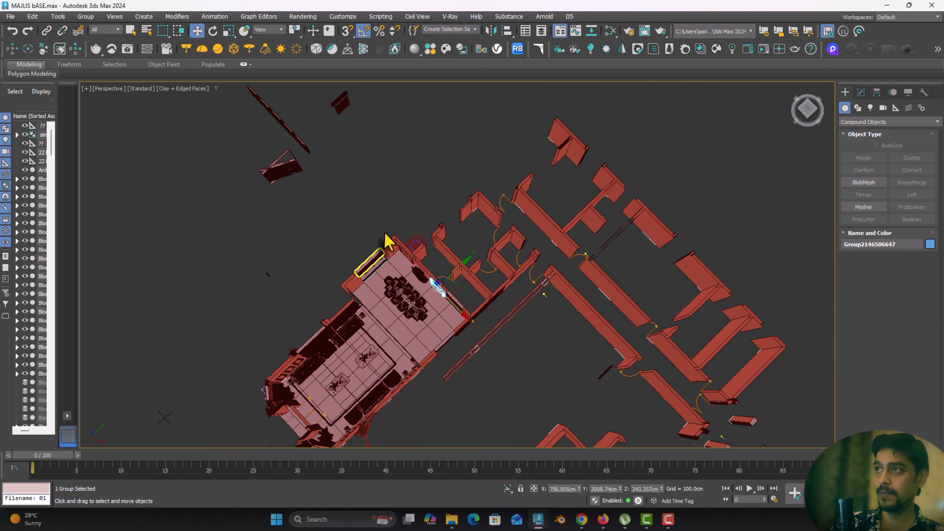
pyautogui.moveTo(394, 200); pyautogui.dragTo(410, 288, button='middle')
pyautogui.moveTo(340, 178); pyautogui.dragTo(345, 317, button='middle')
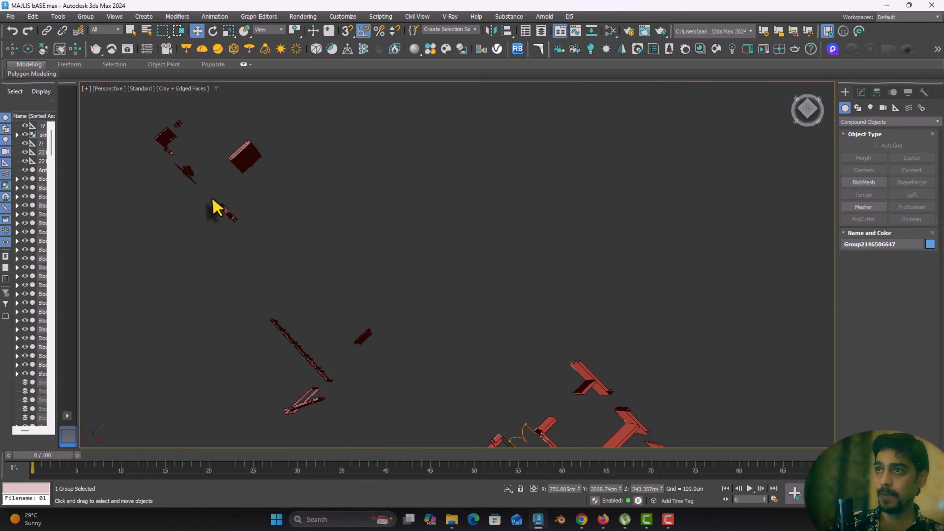
pyautogui.scroll(3, 213, 205)
pyautogui.moveTo(213, 195); pyautogui.dragTo(278, 244)
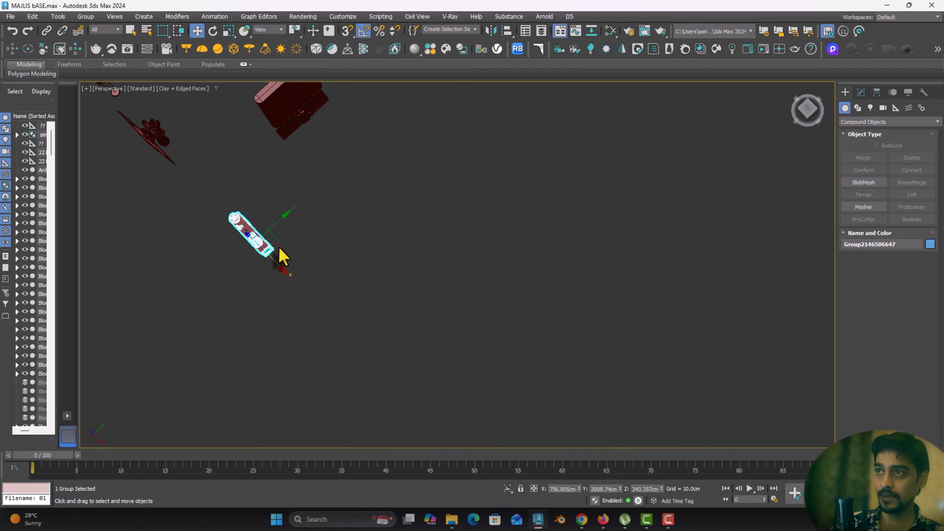
# Move the console table into the dining room, against the majlis-side wall in front of the ornate frame
pyautogui.press('t')
pyautogui.press('z')
pyautogui.scroll(-6, 428, 261)
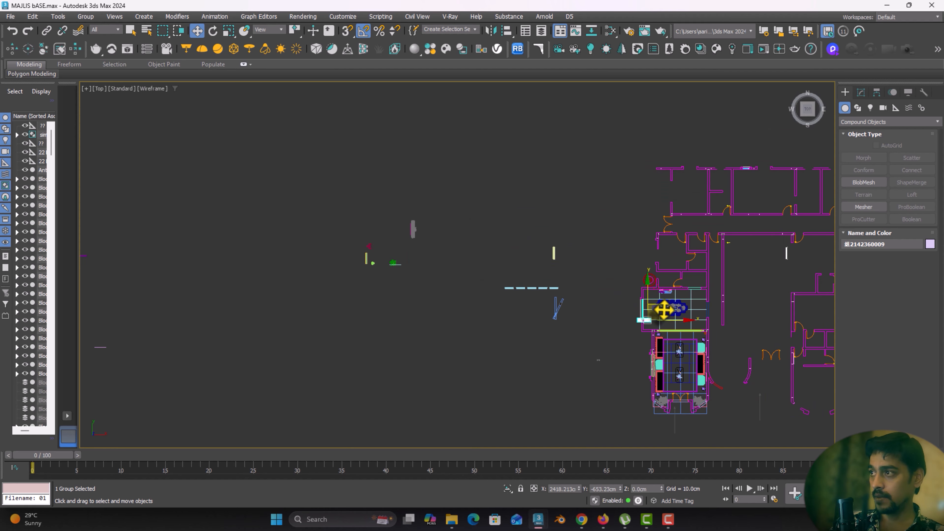
pyautogui.scroll(4, 644, 339)
pyautogui.scroll(2, 651, 327)
pyautogui.moveTo(651, 326); pyautogui.dragTo(554, 343, button='middle')
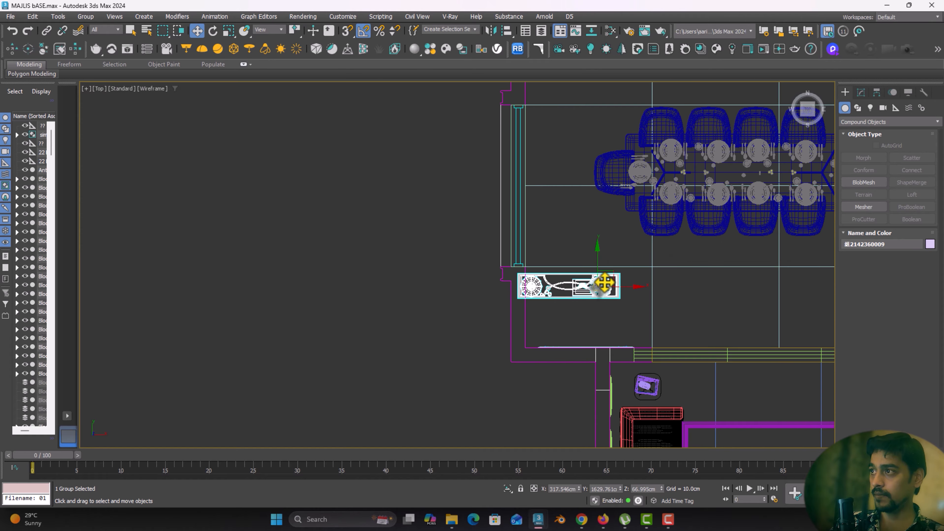
pyautogui.moveTo(618, 275); pyautogui.dragTo(627, 316)
pyautogui.press('p')
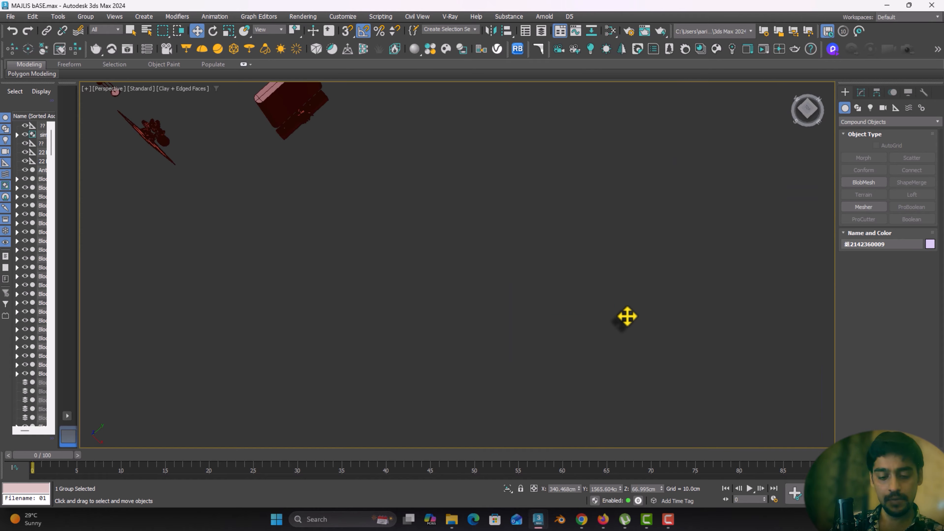
pyautogui.press('z')
# Examine the console table's placement in front of the ornate frame from several angles
pyautogui.keyDown('alt'); pyautogui.moveTo(625, 315); pyautogui.dragTo(441, 287, button='middle'); pyautogui.keyUp('alt')
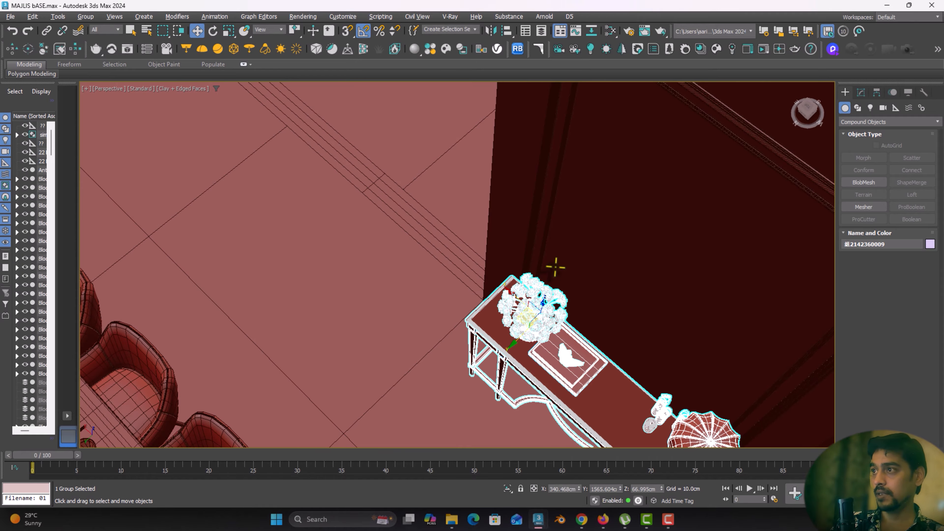
pyautogui.keyDown('alt'); pyautogui.moveTo(555, 267); pyautogui.dragTo(537, 199, button='middle'); pyautogui.keyUp('alt')
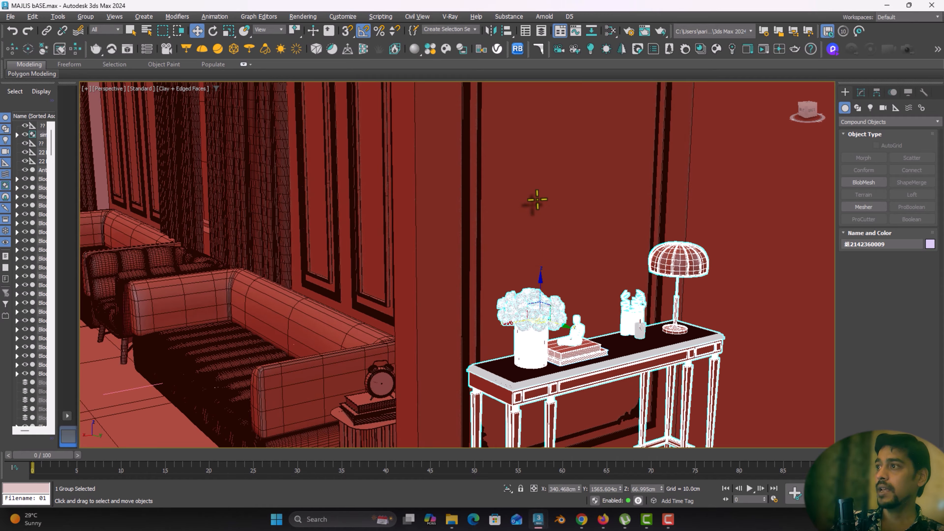
pyautogui.moveTo(575, 174); pyautogui.dragTo(545, 242, button='middle')
pyautogui.scroll(-5, 545, 242)
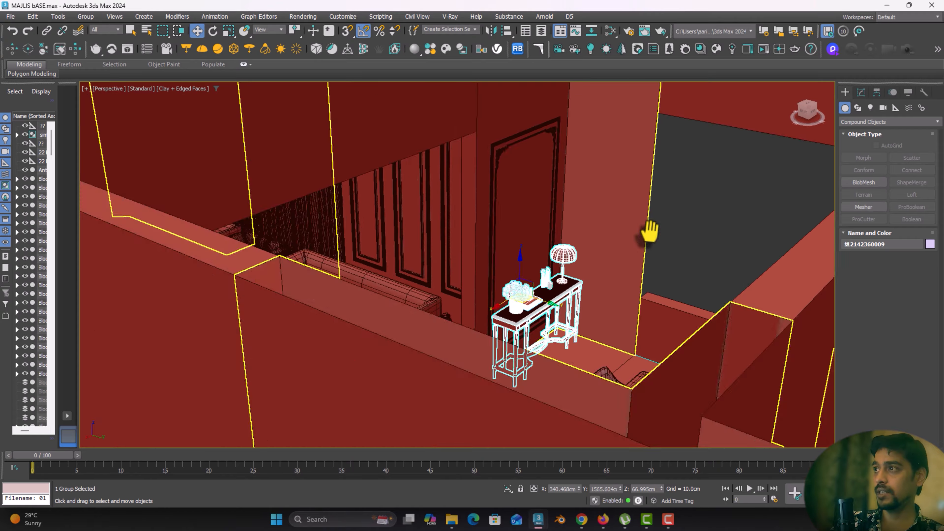
pyautogui.keyDown('alt'); pyautogui.moveTo(648, 234); pyautogui.dragTo(474, 283, button='middle'); pyautogui.keyUp('alt')
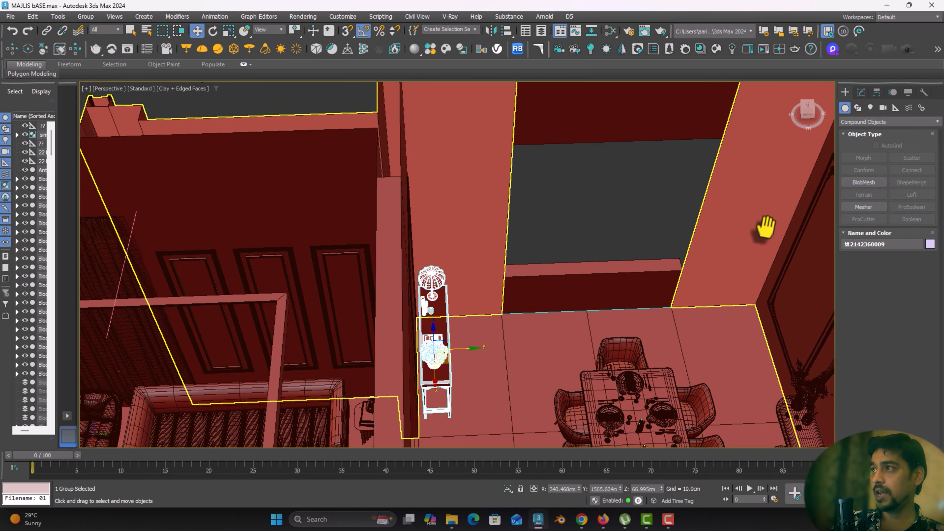
pyautogui.moveTo(765, 225); pyautogui.dragTo(440, 258, button='middle')
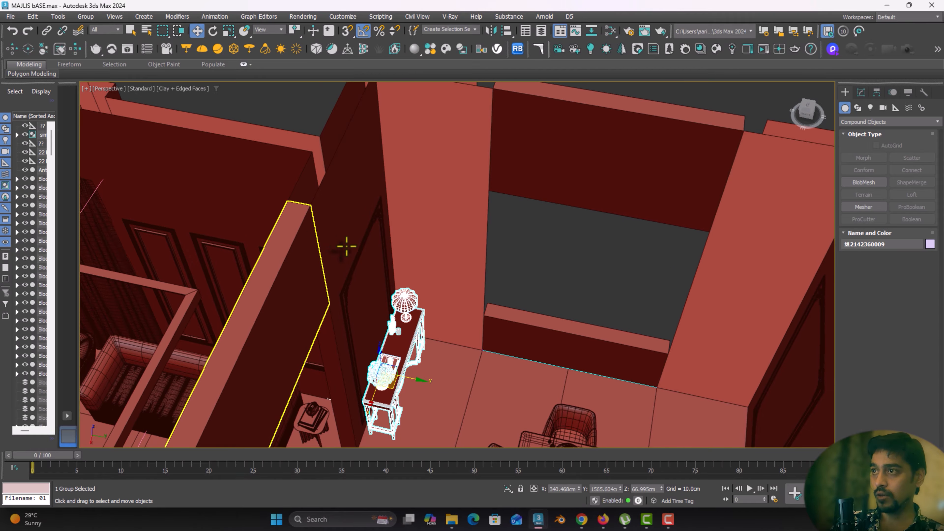
# Copy the ornate wall frame behind the console table with a -90° rotation and place the copy on the wall beside the window opening
pyautogui.click(358, 251)
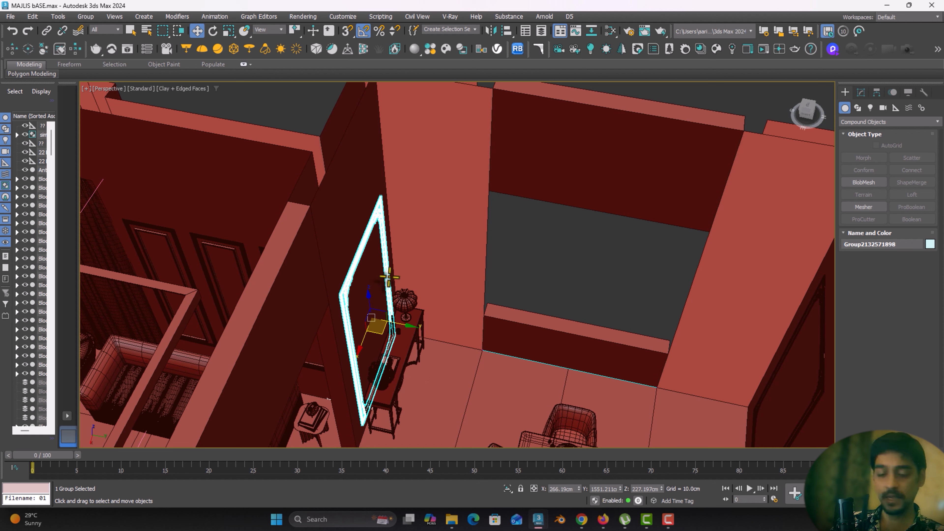
pyautogui.press('e')
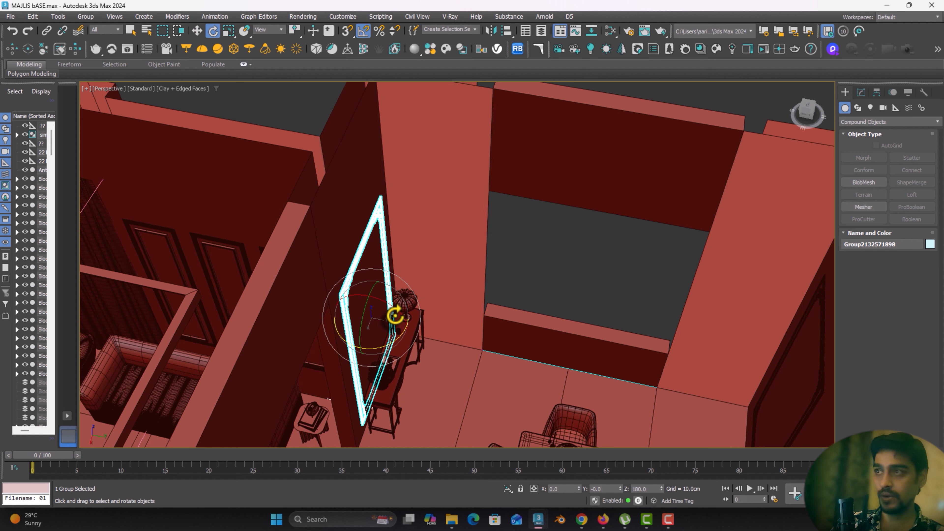
pyautogui.moveTo(396, 340); pyautogui.dragTo(383, 343)
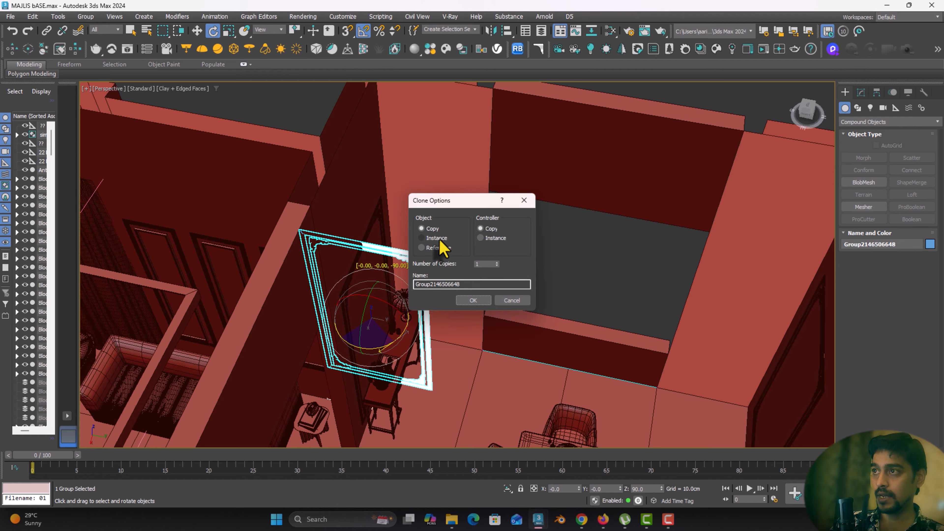
pyautogui.click(471, 301)
pyautogui.press('w')
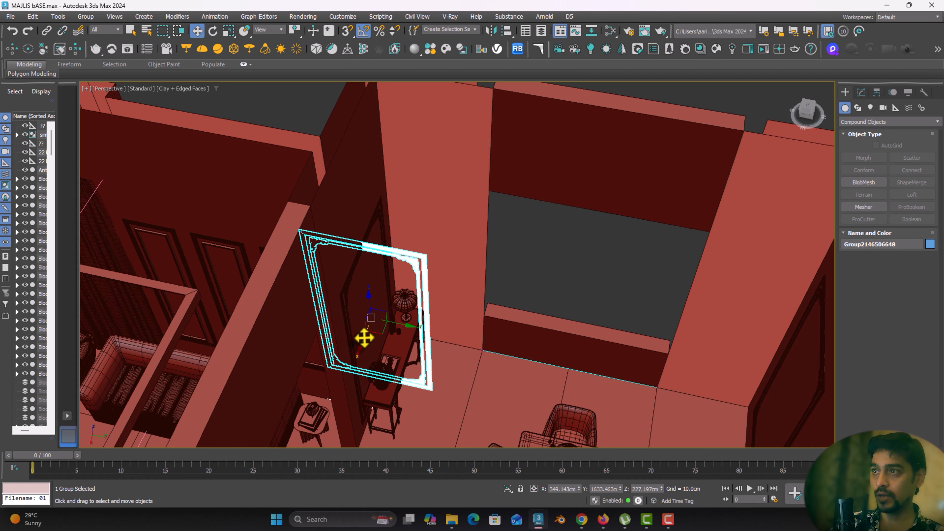
pyautogui.moveTo(362, 338); pyautogui.dragTo(404, 281)
pyautogui.moveTo(411, 275); pyautogui.dragTo(452, 274)
# Narrow the copied frame by moving its side vertices inward so it fits the wall section beside the window opening
pyautogui.press('1')
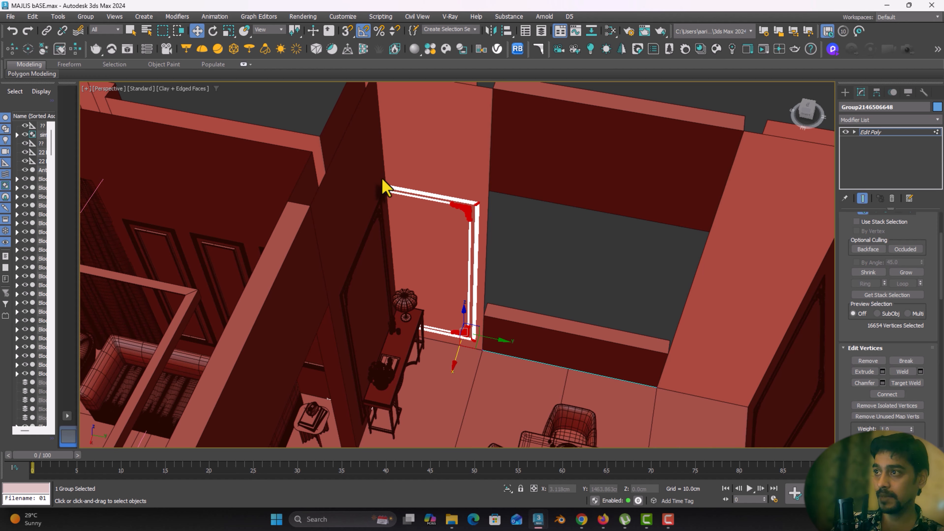
pyautogui.moveTo(422, 469); pyautogui.dragTo(422, 470)
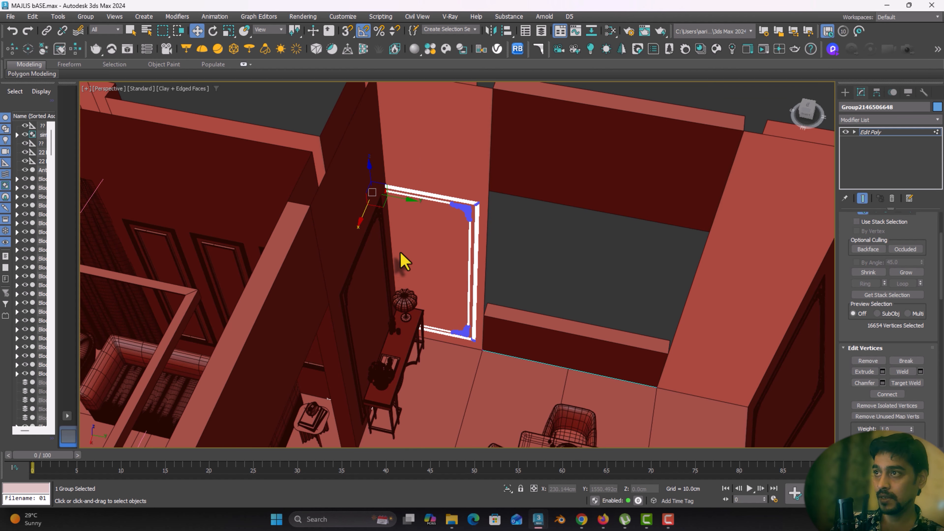
pyautogui.moveTo(416, 201); pyautogui.dragTo(426, 209)
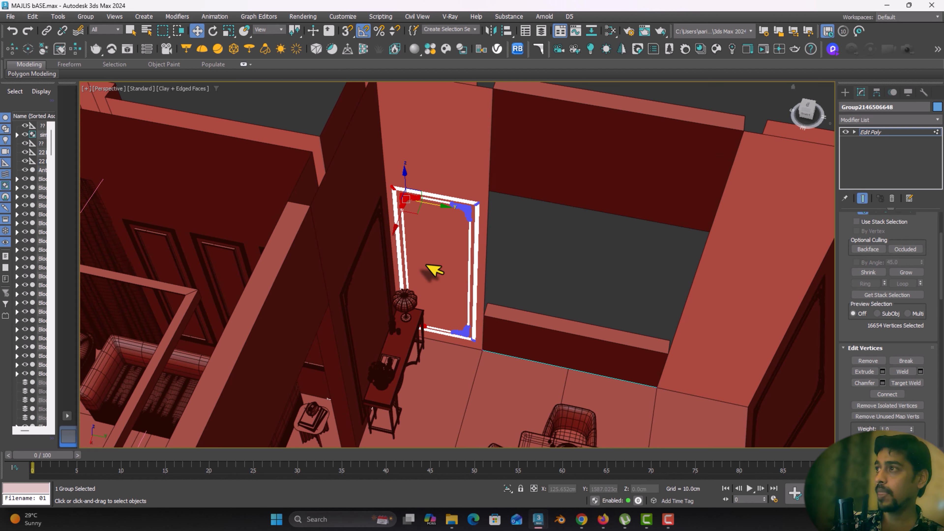
pyautogui.moveTo(348, 268)
pyautogui.keyDown('alt'); pyautogui.mouseDown(button='middle')
pyautogui.moveTo(323, 270)
pyautogui.moveTo(357, 268)
pyautogui.mouseUp(button='middle'); pyautogui.keyUp('alt')
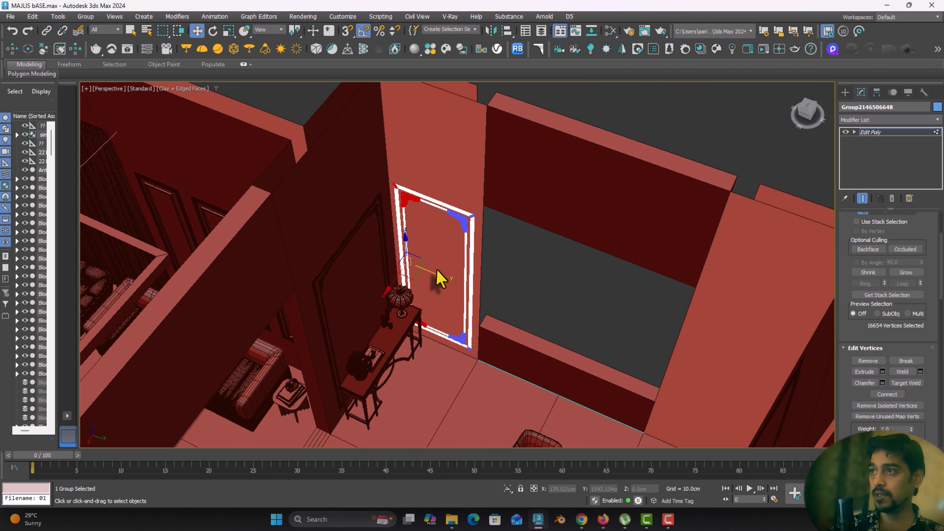
pyautogui.moveTo(435, 274); pyautogui.dragTo(442, 278)
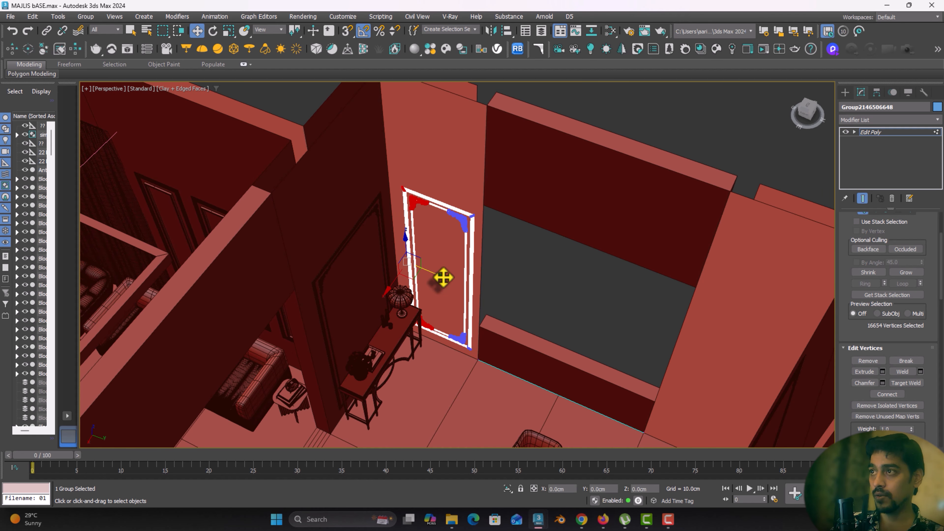
pyautogui.click(845, 93)
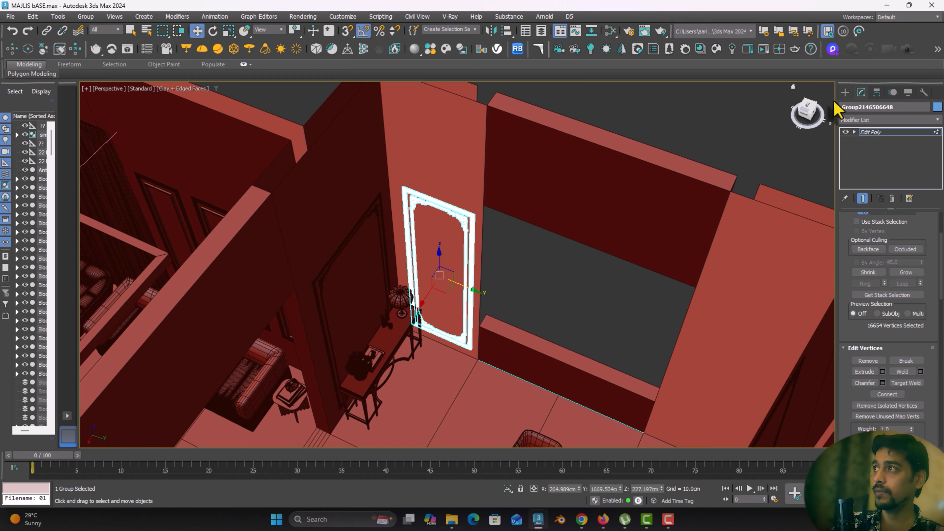
# Copy the narrowed frame onto the matching wall section on the other side of the window opening
pyautogui.keyDown('alt'); pyautogui.moveTo(669, 185); pyautogui.dragTo(395, 247, button='middle'); pyautogui.keyUp('alt')
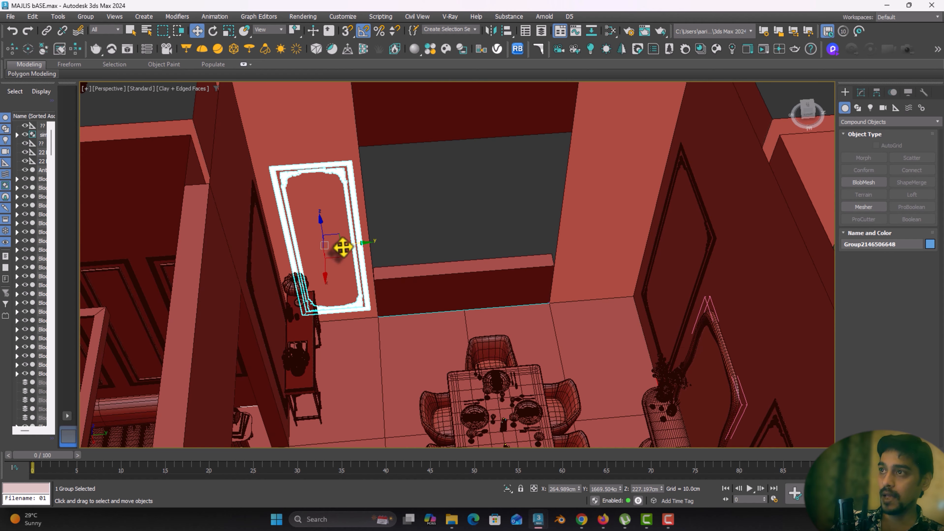
pyautogui.moveTo(379, 242)
pyautogui.keyDown('shift'); pyautogui.mouseDown()
pyautogui.moveTo(519, 223)
pyautogui.moveTo(636, 229)
pyautogui.mouseUp(); pyautogui.keyUp('shift')
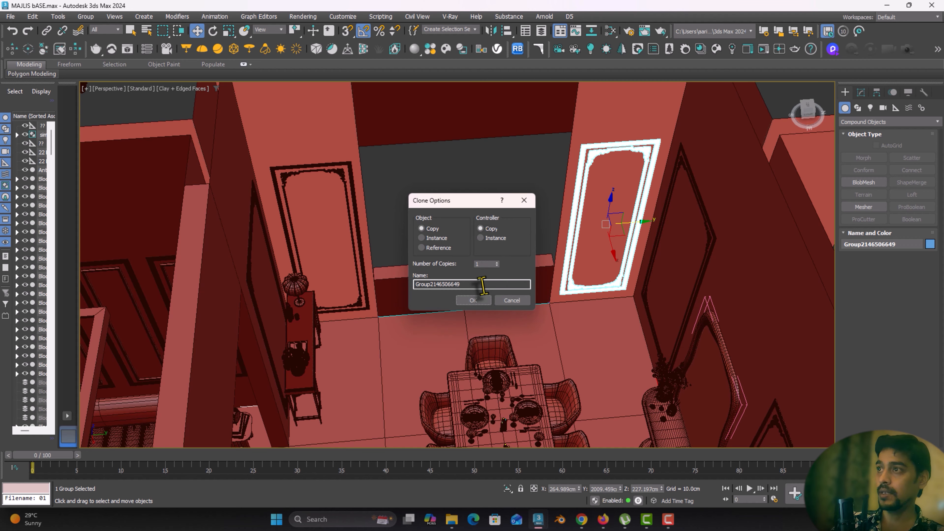
pyautogui.click(476, 301)
# Isolate the wall pieces above and below the dining window opening together with the neighbouring three-panel window's frame and panes
pyautogui.moveTo(513, 294); pyautogui.dragTo(409, 317, button='middle')
pyautogui.click(324, 344)
pyautogui.keyDown('ctrl'); pyautogui.click(271, 214); pyautogui.keyUp('ctrl')
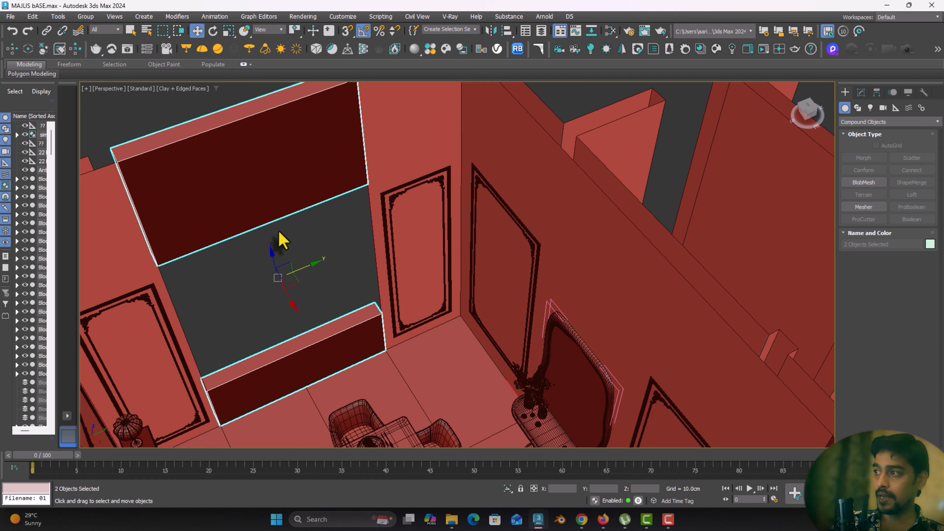
pyautogui.scroll(-5, 280, 240)
pyautogui.moveTo(312, 246); pyautogui.dragTo(371, 220, button='middle')
pyautogui.moveTo(372, 220); pyautogui.dragTo(453, 220, button='middle')
pyautogui.keyDown('alt'); pyautogui.moveTo(258, 285); pyautogui.dragTo(411, 289, button='middle'); pyautogui.keyUp('alt')
pyautogui.scroll(5, 749, 254)
pyautogui.keyDown('ctrl'); pyautogui.click(776, 249); pyautogui.keyUp('ctrl')
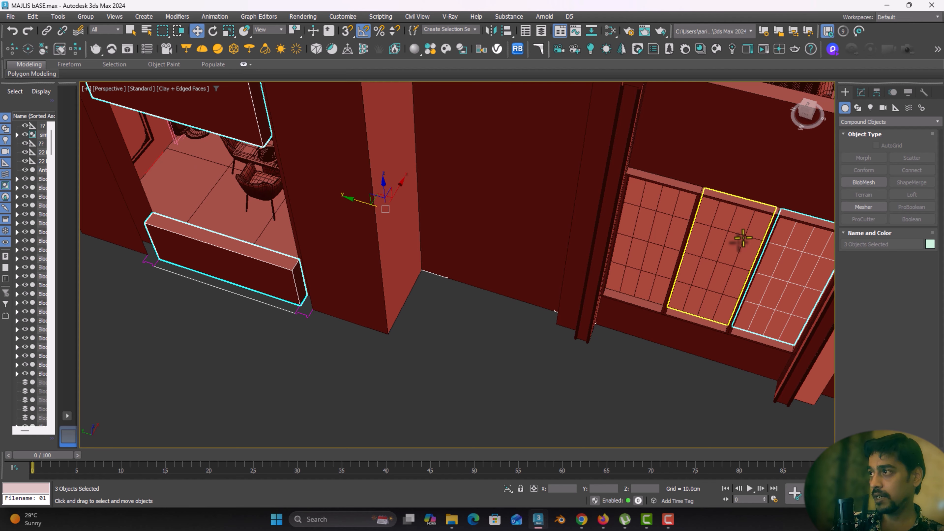
pyautogui.keyDown('ctrl'); pyautogui.click(731, 234); pyautogui.keyUp('ctrl')
pyautogui.keyDown('ctrl'); pyautogui.click(716, 199); pyautogui.keyUp('ctrl')
pyautogui.keyDown('ctrl'); pyautogui.click(659, 211); pyautogui.keyUp('ctrl')
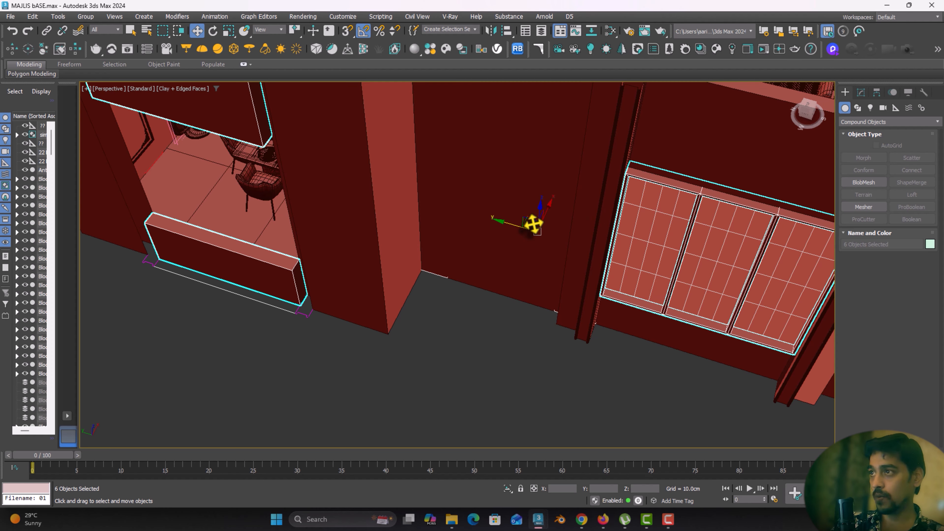
pyautogui.click(508, 488)
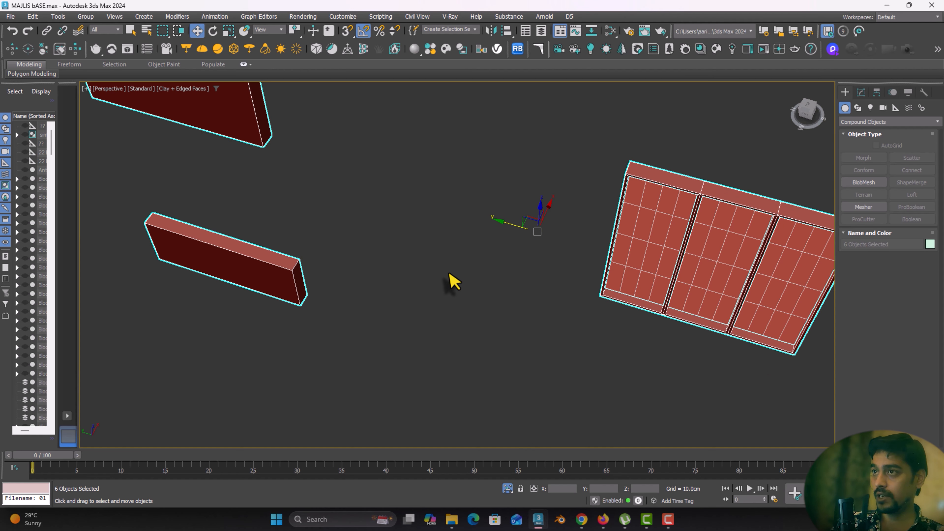
# Copy the three-panel window without the wall pieces and move the copy into the dining room opening, aligned with one side edge
pyautogui.scroll(-5, 450, 274)
pyautogui.keyDown('alt'); pyautogui.moveTo(426, 167); pyautogui.dragTo(269, 344); pyautogui.keyUp('alt')
pyautogui.moveTo(546, 268)
pyautogui.keyDown('shift'); pyautogui.mouseDown()
pyautogui.moveTo(352, 207)
pyautogui.moveTo(368, 215)
pyautogui.moveTo(392, 204)
pyautogui.moveTo(371, 222)
pyautogui.mouseUp(); pyautogui.keyUp('shift')
pyautogui.click(473, 300)
pyautogui.press('z')
pyautogui.scroll(-3, 365, 293)
pyautogui.keyDown('alt'); pyautogui.moveTo(364, 293); pyautogui.dragTo(408, 280, button='middle'); pyautogui.keyUp('alt')
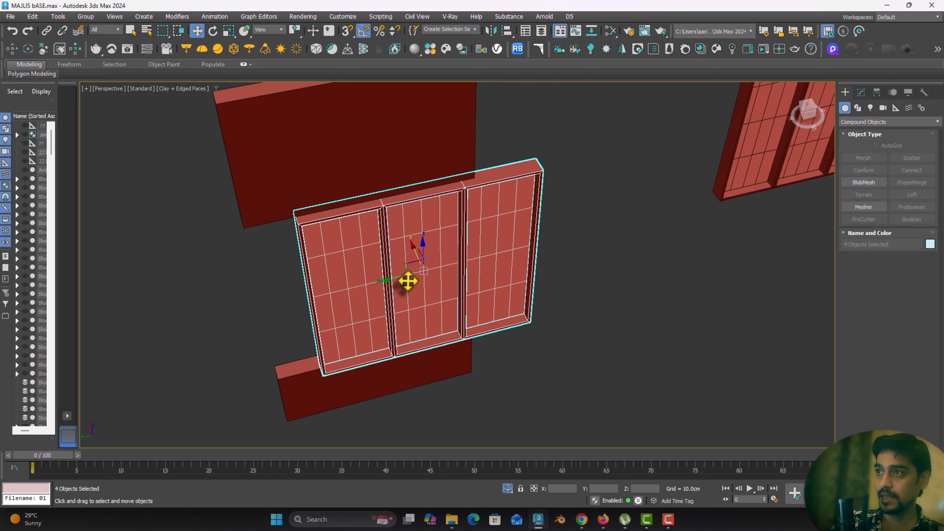
pyautogui.moveTo(408, 281); pyautogui.dragTo(339, 296)
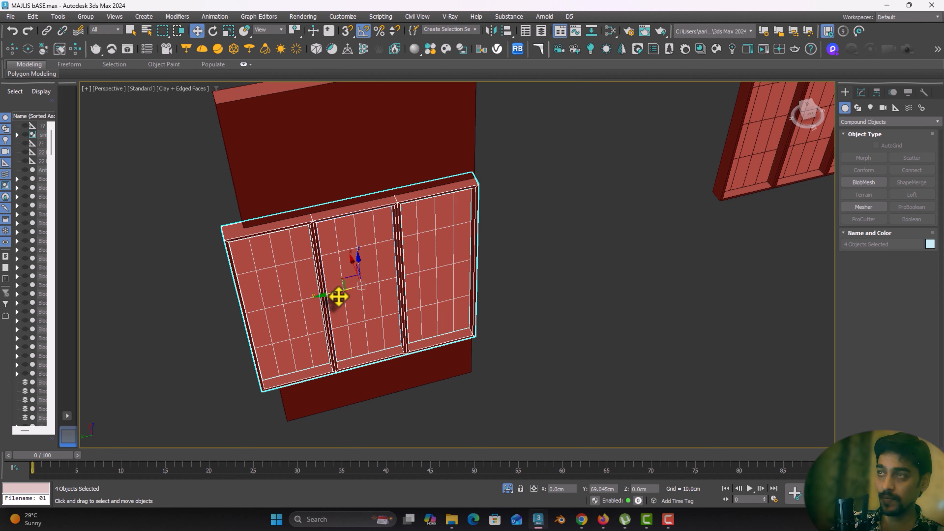
# Snap the window copy's corner to the upper wall piece in the front view so it sits flush with the wall thickness
pyautogui.press('f')
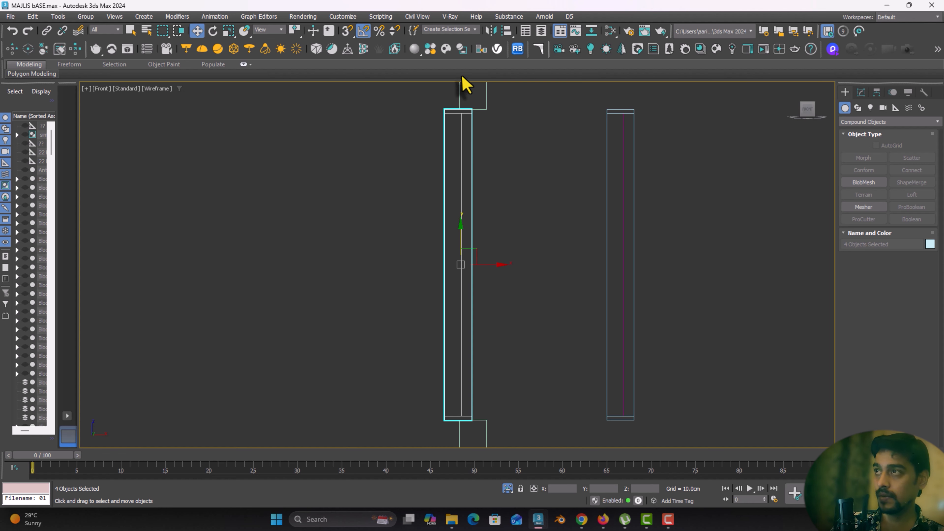
pyautogui.click(343, 32)
pyautogui.scroll(4, 474, 92)
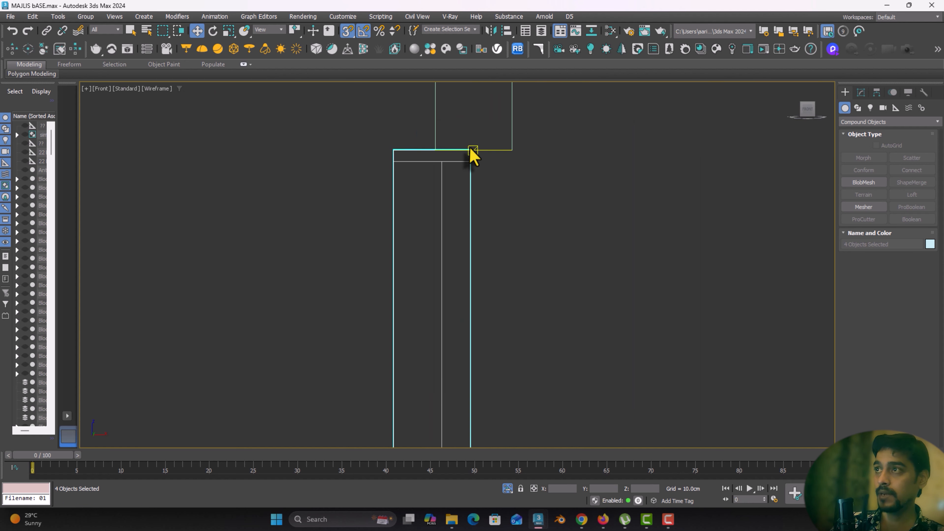
pyautogui.moveTo(396, 151); pyautogui.dragTo(438, 152)
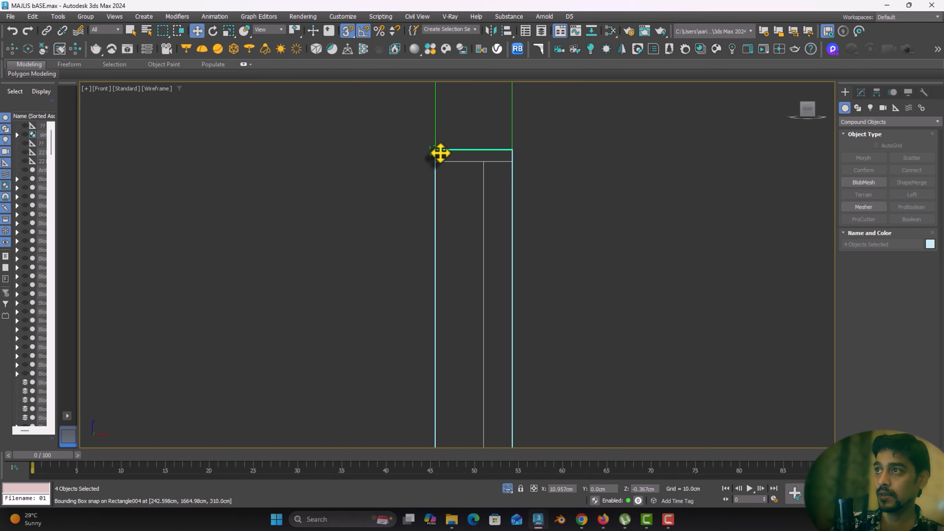
pyautogui.press('p')
pyautogui.keyDown('alt'); pyautogui.moveTo(462, 237); pyautogui.dragTo(436, 198, button='middle'); pyautogui.keyUp('alt')
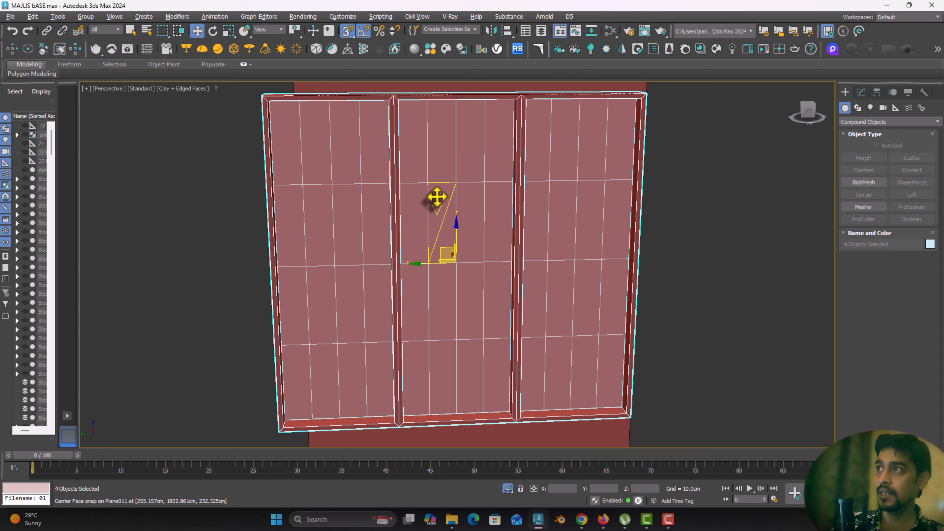
pyautogui.scroll(-3, 436, 198)
# Try to narrow the window copy to the opening's width with the control points of an FFD 2x2x2 modifier
pyautogui.click(861, 92)
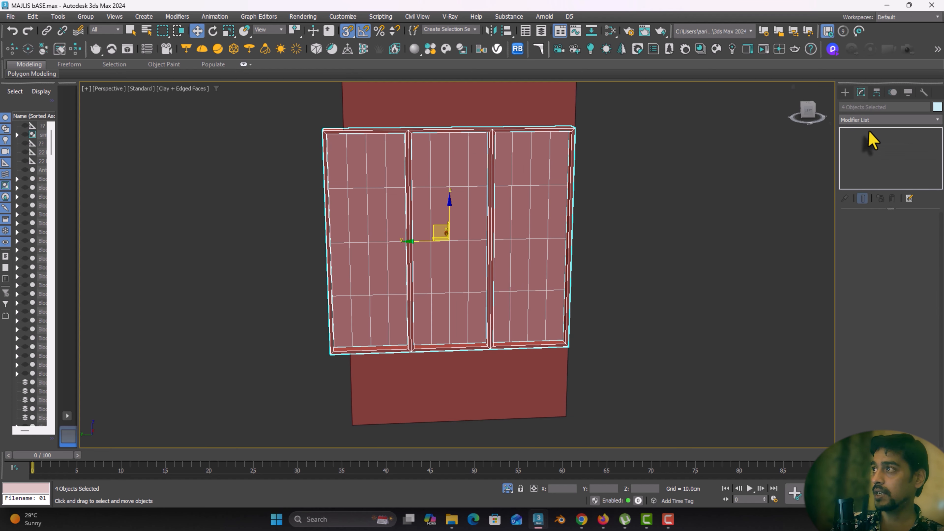
pyautogui.click(888, 119)
pyautogui.write('e')
pyautogui.click(867, 123)
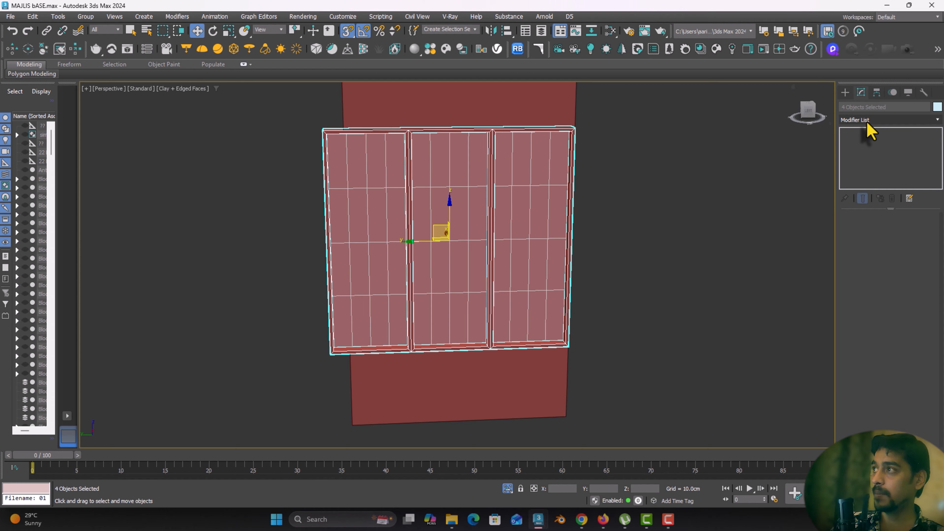
pyautogui.click(868, 122)
pyautogui.write('f')
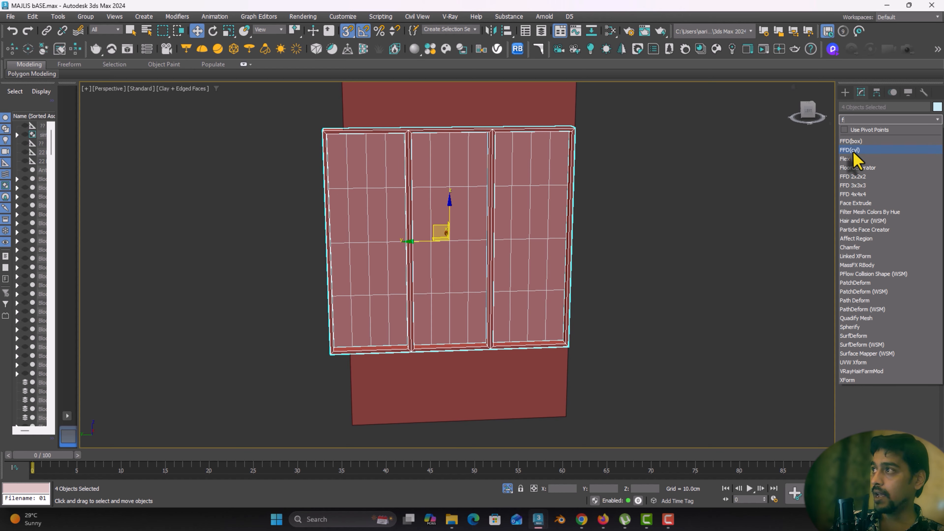
pyautogui.click(854, 177)
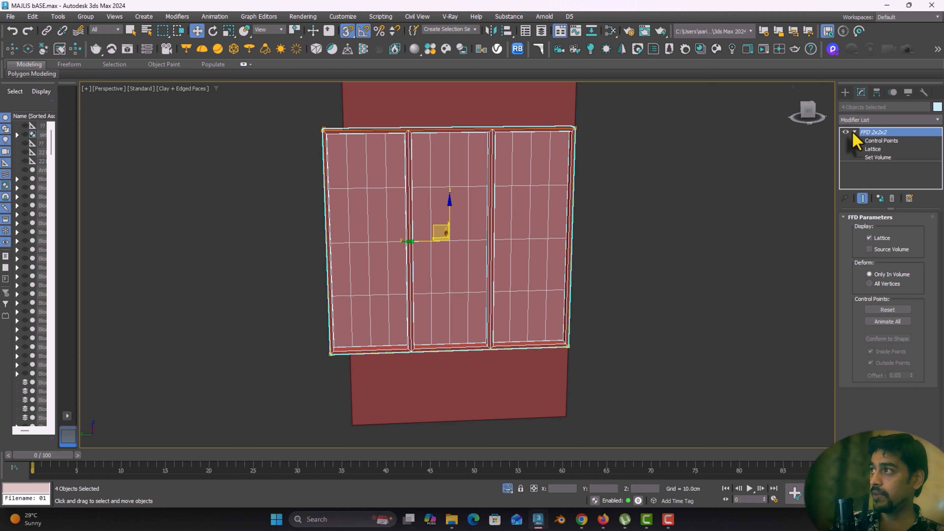
pyautogui.click(866, 141)
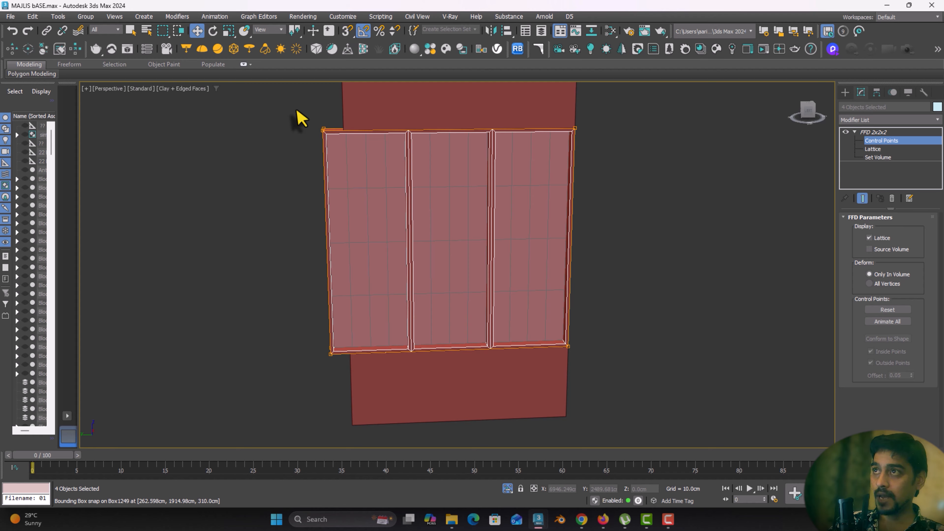
pyautogui.moveTo(357, 436); pyautogui.dragTo(356, 425)
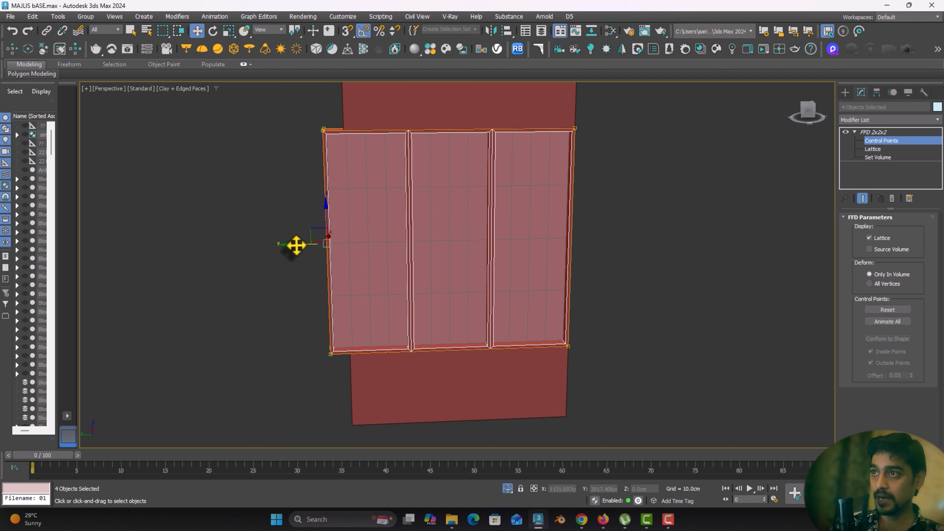
pyautogui.moveTo(295, 247); pyautogui.dragTo(317, 252)
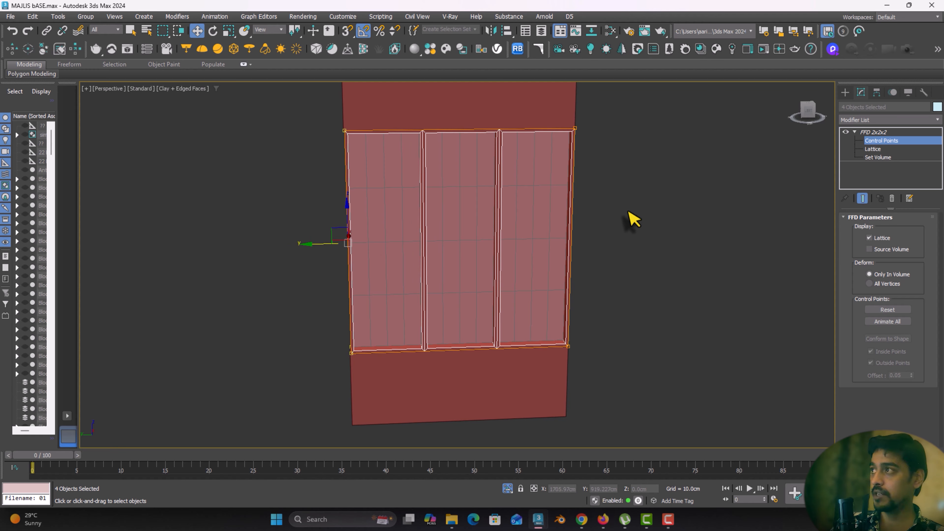
# Undo the control point move and delete the FFD 2x2x2 modifier from the window copy
pyautogui.hotkey('ctrl', 'z')
pyautogui.rightClick(866, 133)
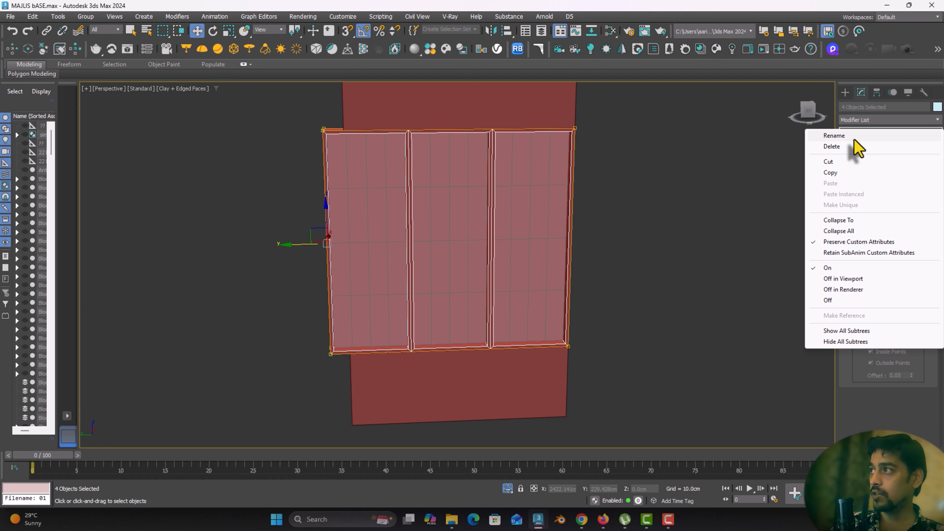
pyautogui.click(832, 147)
# Add an Edit Poly modifier to the window copy and move its overhanging side vertices inward to the opening's edge
pyautogui.click(865, 120)
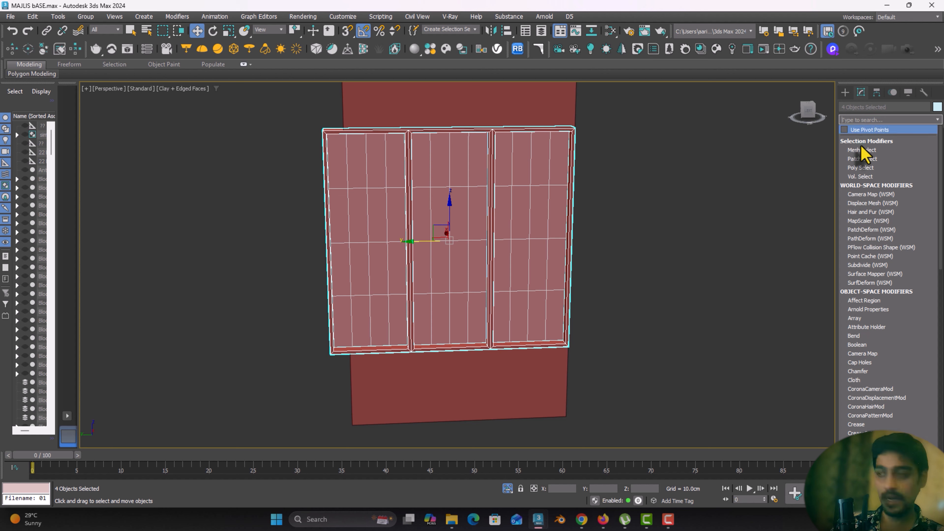
pyautogui.write('e')
pyautogui.click(855, 168)
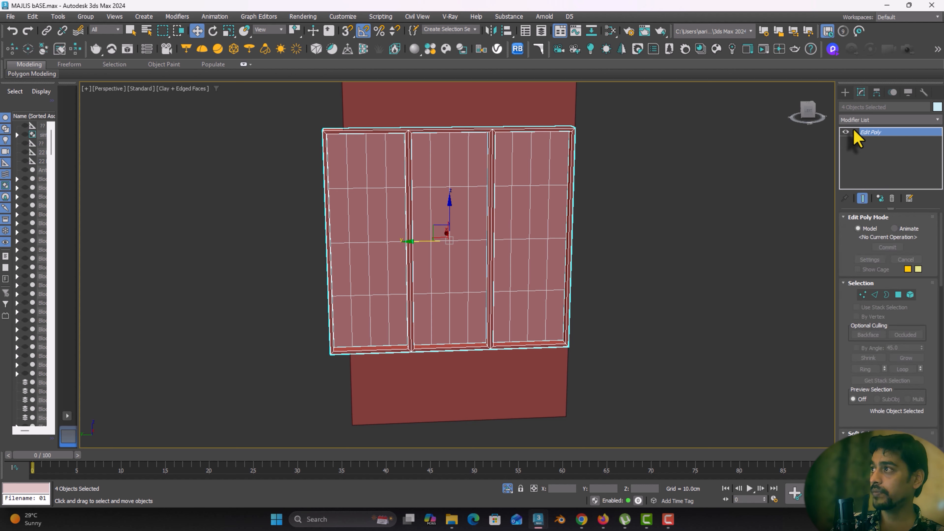
pyautogui.press('1')
pyautogui.moveTo(280, 101); pyautogui.dragTo(372, 317)
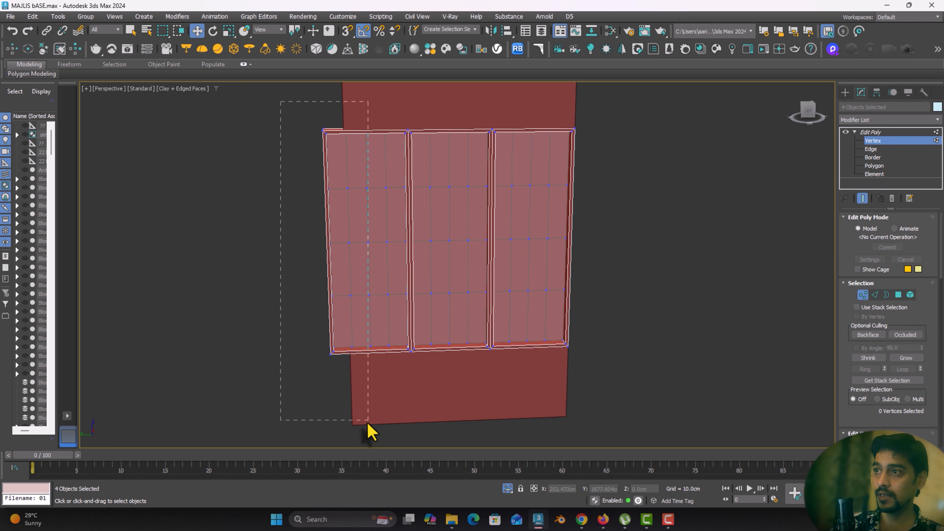
pyautogui.moveTo(358, 426); pyautogui.dragTo(358, 426)
pyautogui.moveTo(308, 244); pyautogui.dragTo(322, 243)
pyautogui.moveTo(311, 120); pyautogui.dragTo(364, 303)
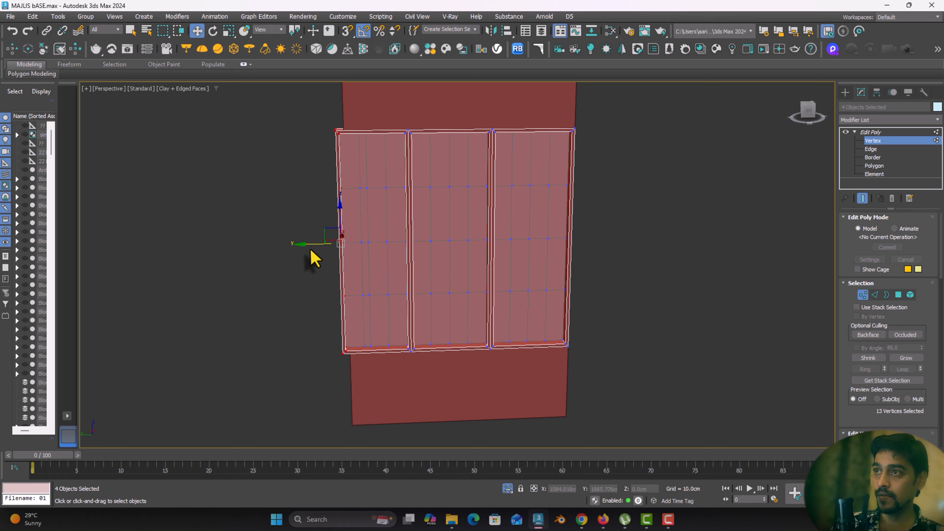
pyautogui.moveTo(312, 244); pyautogui.dragTo(325, 242)
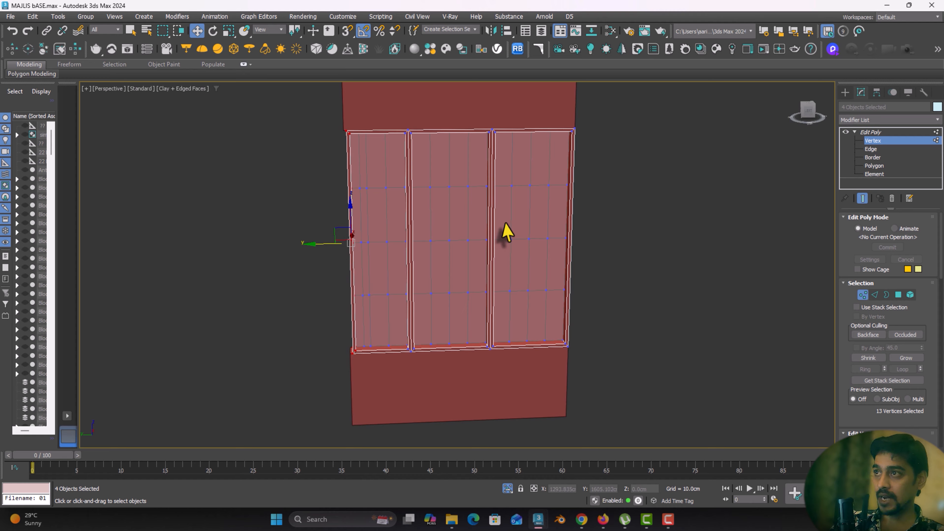
# Undo the vertex moves and the Edit Poly modifier on the window copy
pyautogui.hotkey('ctrl', 'z')
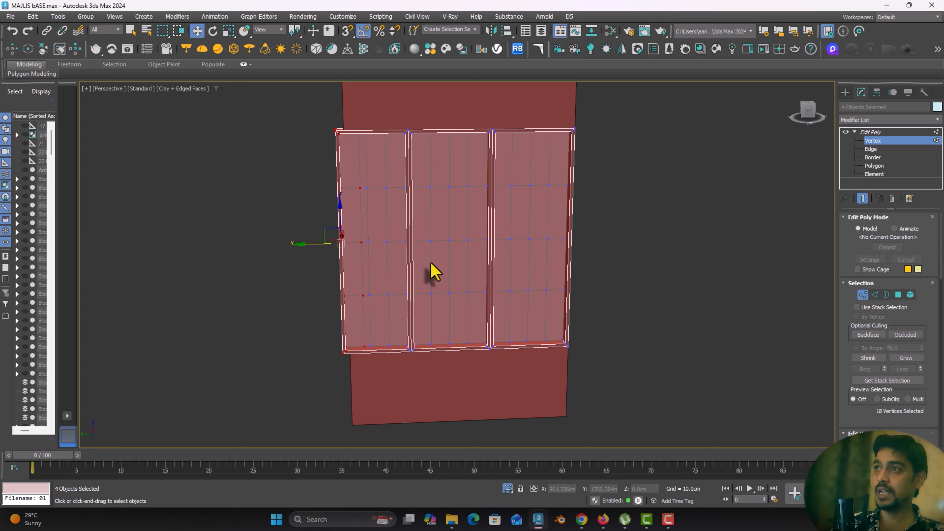
pyautogui.hotkey('ctrl', 'z')
pyautogui.hotkey('ctrl', 'z')
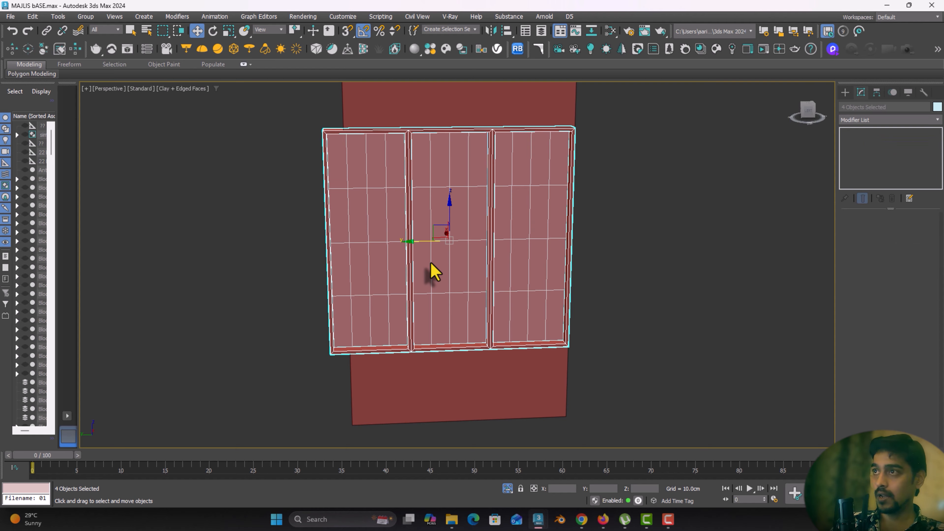
# Narrow the window copy to the opening's width by moving the side control points of an FFD 2x2x2 modifier, and end the isolation
pyautogui.click(853, 121)
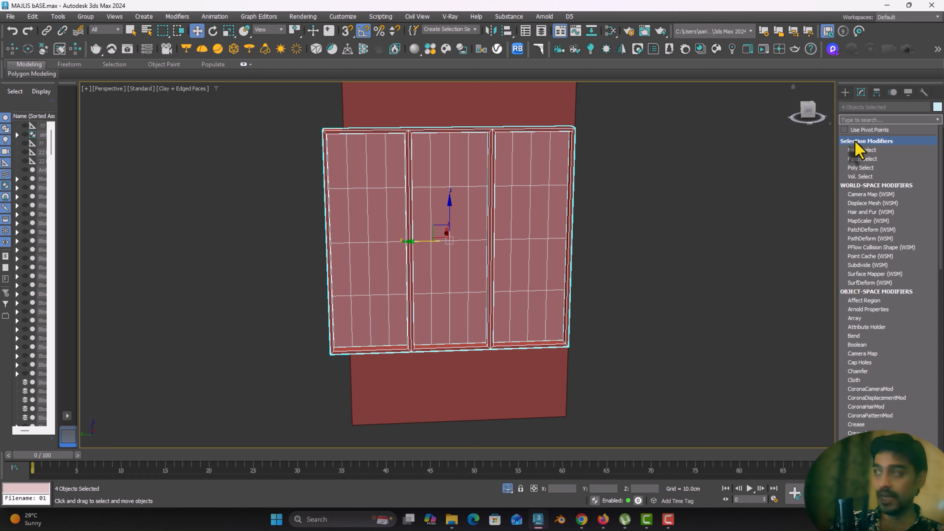
pyautogui.write('f')
pyautogui.click(854, 177)
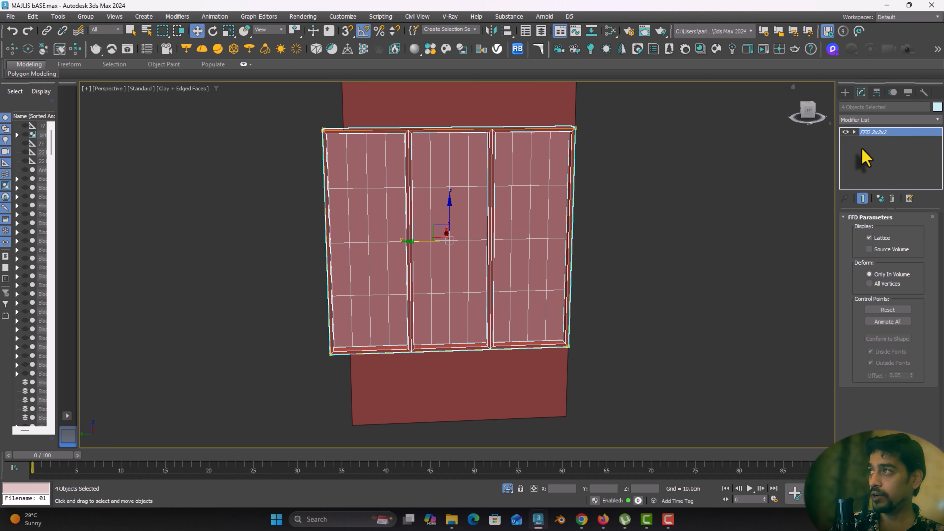
pyautogui.click(854, 132)
pyautogui.click(880, 140)
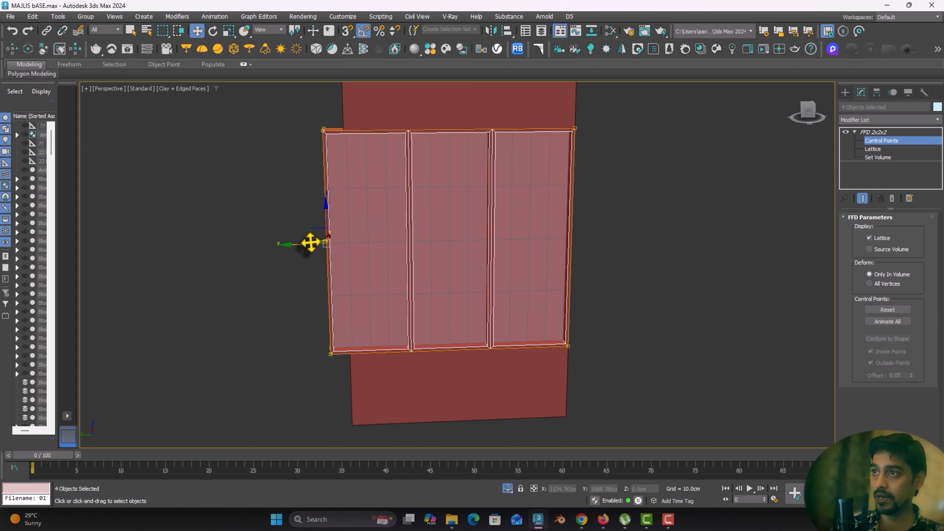
pyautogui.moveTo(310, 243); pyautogui.dragTo(315, 247)
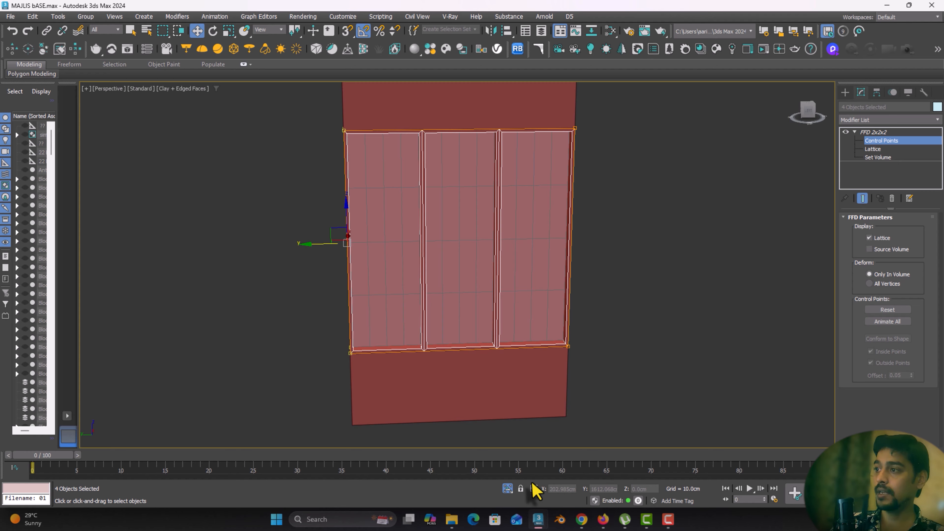
pyautogui.click(507, 490)
pyautogui.click(508, 489)
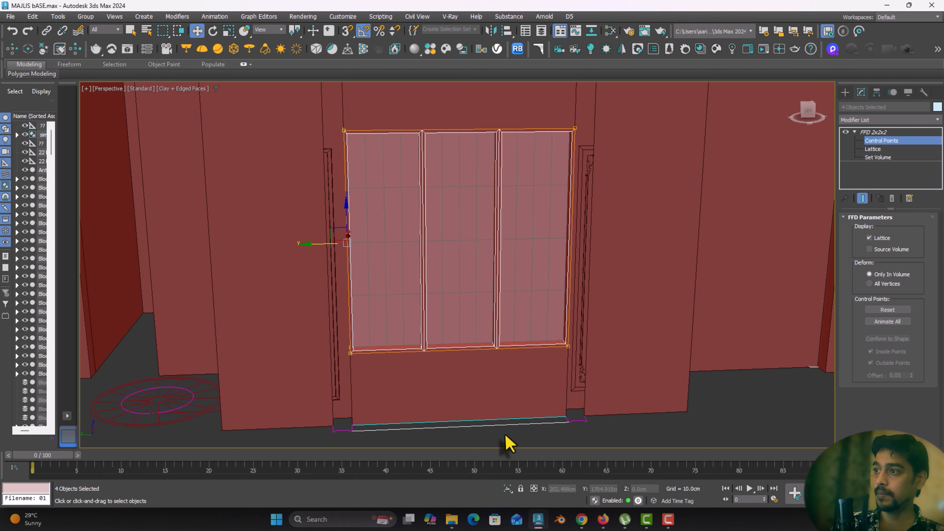
# Select both curtain panels on the majlis wall and place one copy of them at the dining room window
pyautogui.keyDown('alt'); pyautogui.moveTo(537, 333); pyautogui.dragTo(672, 282, button='middle'); pyautogui.keyUp('alt')
pyautogui.scroll(-4, 373, 347)
pyautogui.scroll(2, 271, 384)
pyautogui.moveTo(272, 384); pyautogui.dragTo(326, 303, button='middle')
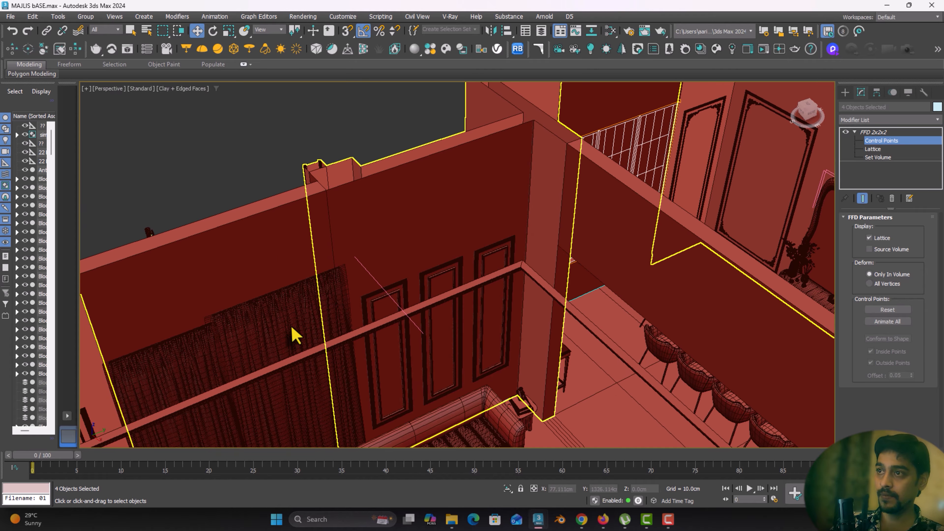
pyautogui.hotkey('ctrl', 'd')
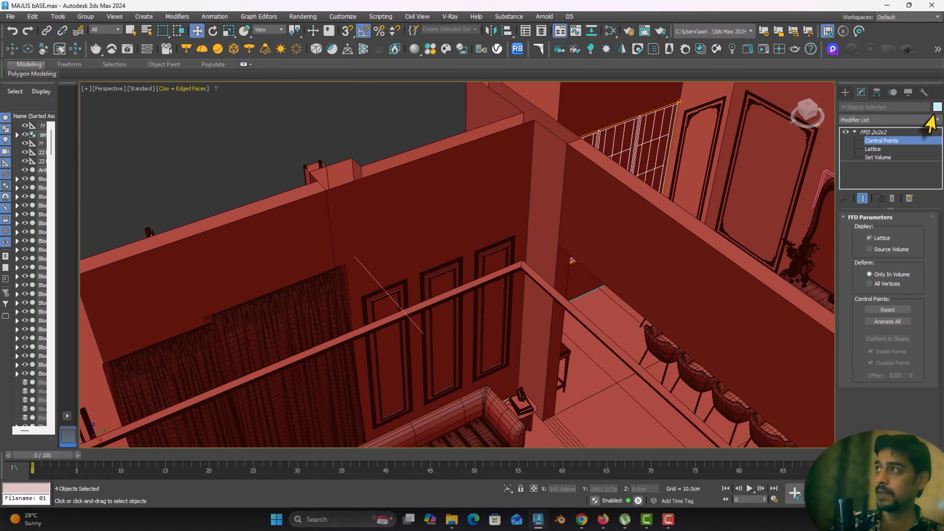
pyautogui.click(845, 92)
pyautogui.click(312, 324)
pyautogui.keyDown('ctrl'); pyautogui.click(194, 362); pyautogui.keyUp('ctrl')
pyautogui.scroll(-3, 241, 360)
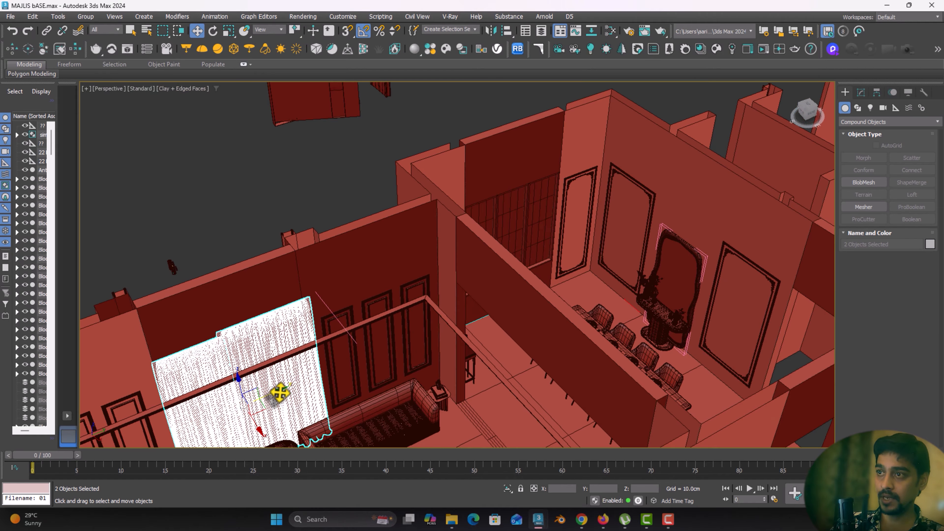
pyautogui.moveTo(280, 389)
pyautogui.keyDown('shift'); pyautogui.mouseDown()
pyautogui.moveTo(467, 308)
pyautogui.moveTo(596, 275)
pyautogui.mouseUp(); pyautogui.keyUp('shift')
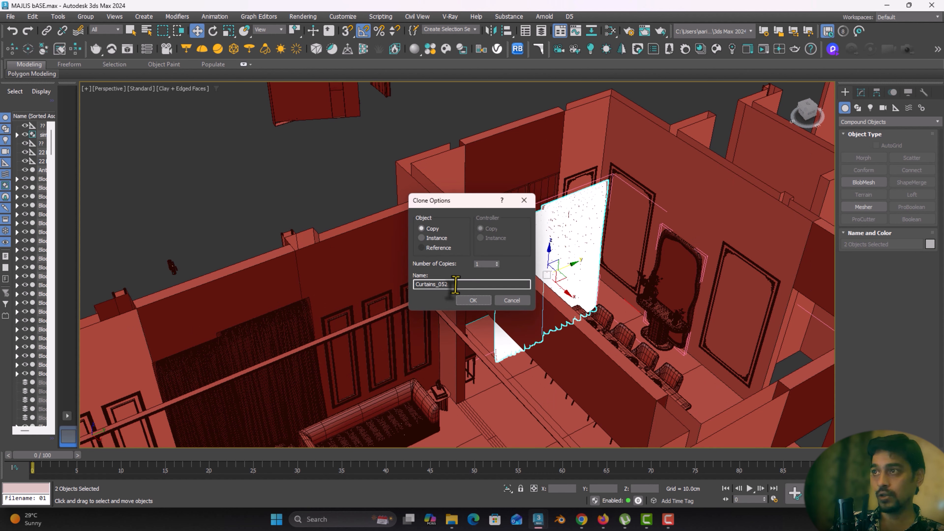
pyautogui.click(466, 301)
# Move the copied curtains into place in front of the dining room window
pyautogui.moveTo(549, 283)
pyautogui.mouseDown()
pyautogui.moveTo(508, 248)
pyautogui.moveTo(513, 257)
pyautogui.mouseUp()
pyautogui.scroll(3, 531, 230)
pyautogui.keyDown('alt'); pyautogui.moveTo(538, 246); pyautogui.dragTo(432, 292, button='middle'); pyautogui.keyUp('alt')
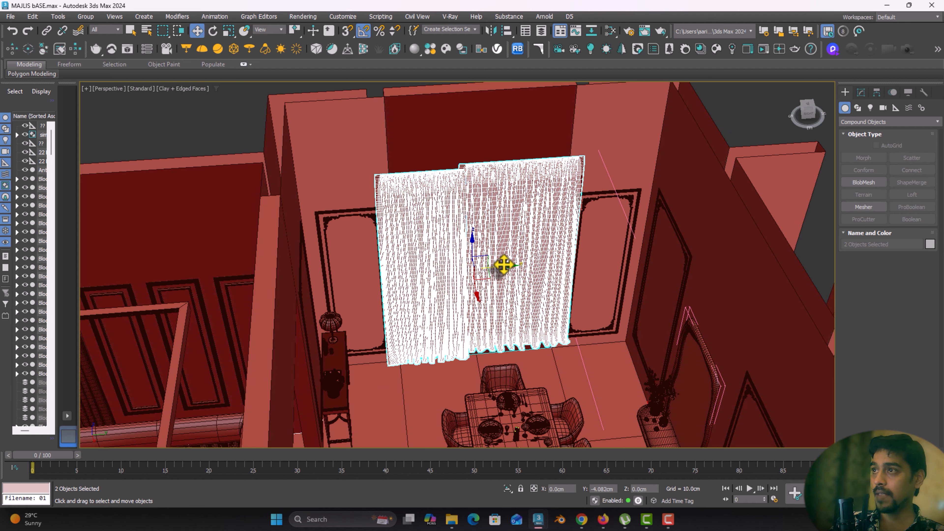
pyautogui.moveTo(511, 316); pyautogui.dragTo(498, 346, button='middle')
pyautogui.click(345, 305)
# Select the complete TV unit, including wall panel, screen, console and decor, among the spare models outside the floor plan
pyautogui.moveTo(642, 253); pyautogui.dragTo(390, 297, button='middle')
pyautogui.scroll(-3, 350, 290)
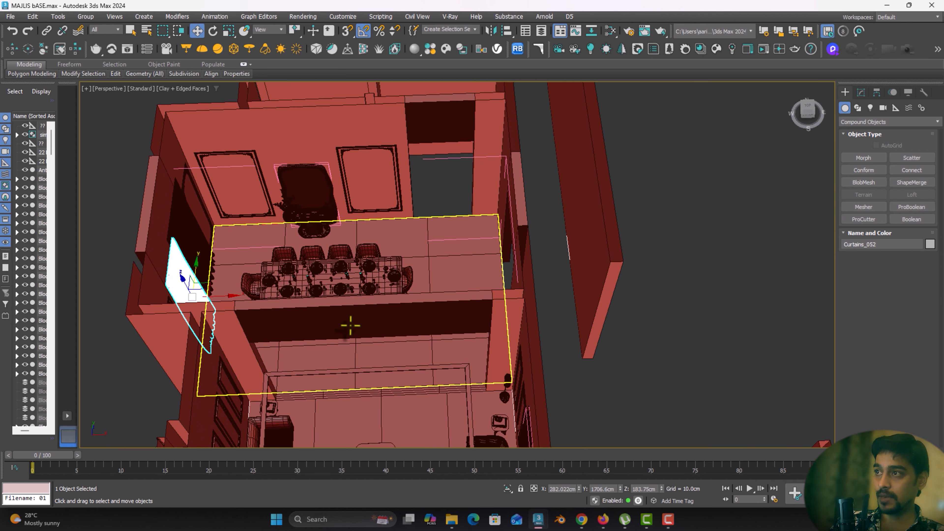
pyautogui.moveTo(351, 326); pyautogui.dragTo(400, 200, button='middle')
pyautogui.scroll(3, 396, 312)
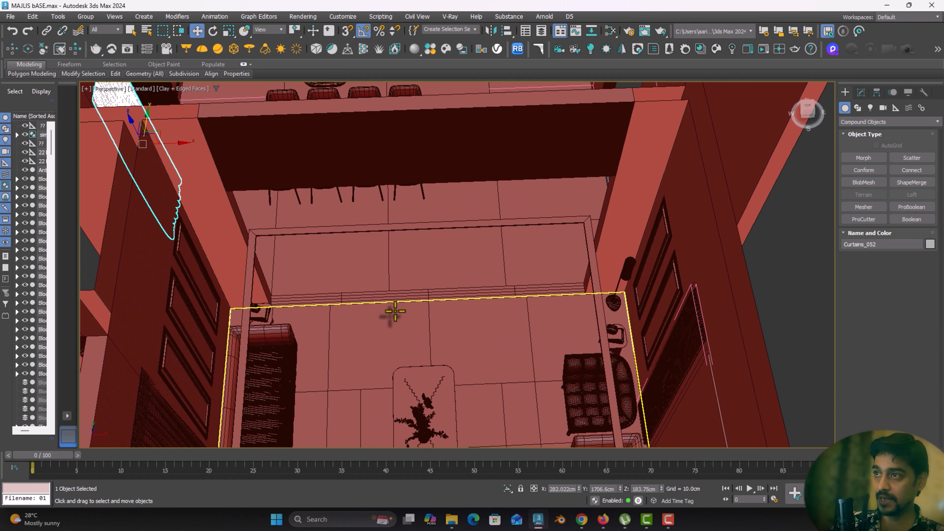
pyautogui.scroll(-6, 442, 303)
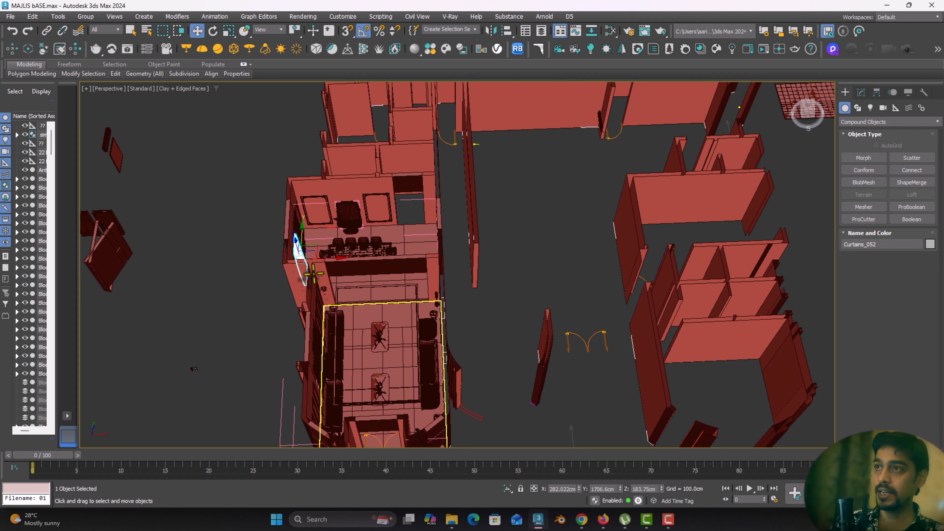
pyautogui.moveTo(313, 274); pyautogui.dragTo(505, 298, button='middle')
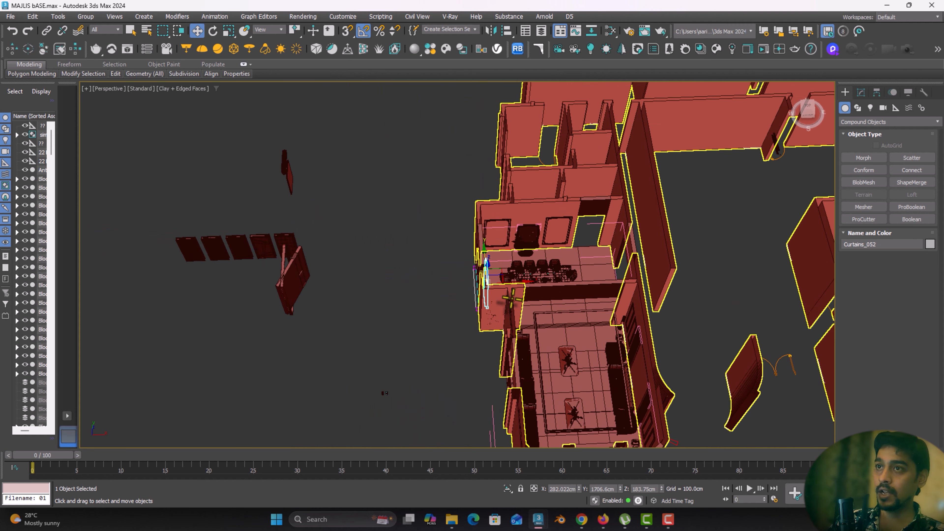
pyautogui.scroll(6, 531, 334)
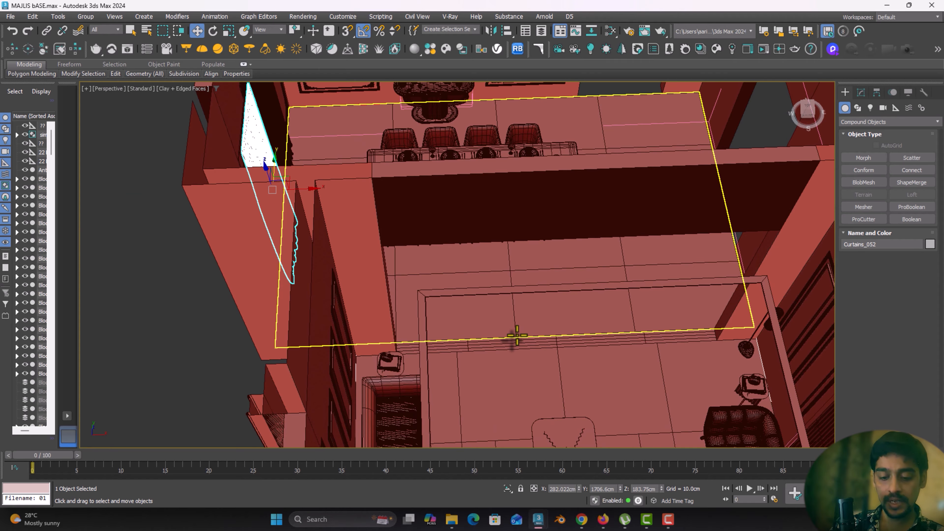
pyautogui.scroll(-4, 248, 334)
pyautogui.moveTo(243, 329); pyautogui.dragTo(706, 330, button='middle')
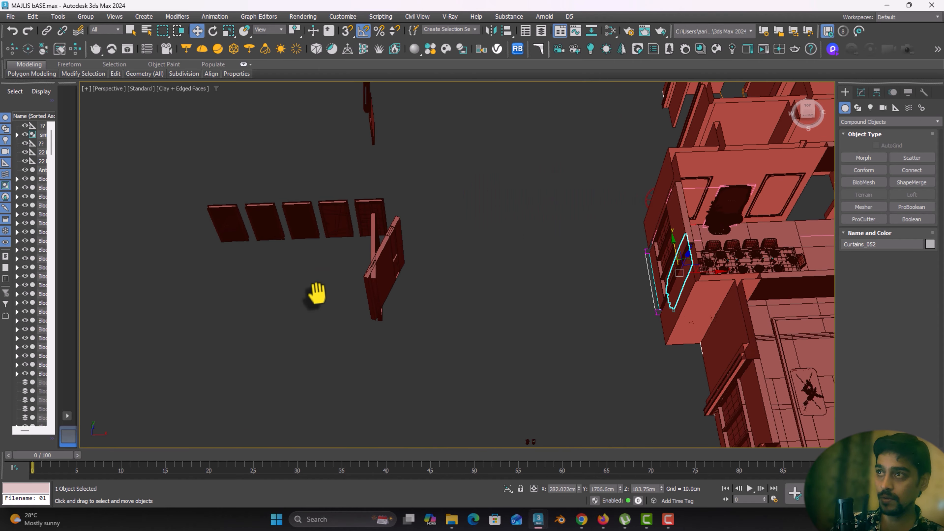
pyautogui.moveTo(317, 297); pyautogui.dragTo(499, 388, button='middle')
pyautogui.click(142, 181)
pyautogui.press('z')
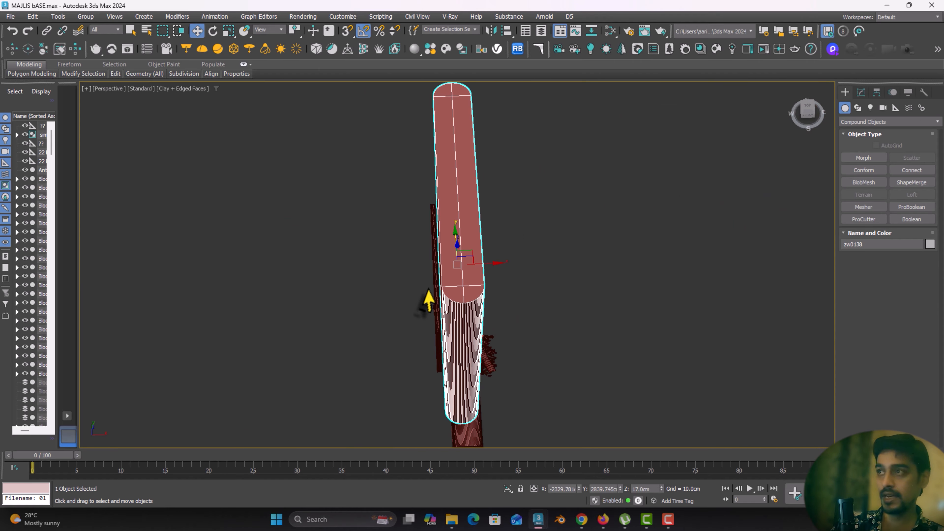
pyautogui.keyDown('alt'); pyautogui.moveTo(427, 301); pyautogui.dragTo(559, 281, button='middle'); pyautogui.keyUp('alt')
pyautogui.moveTo(494, 269); pyautogui.dragTo(458, 271, button='middle')
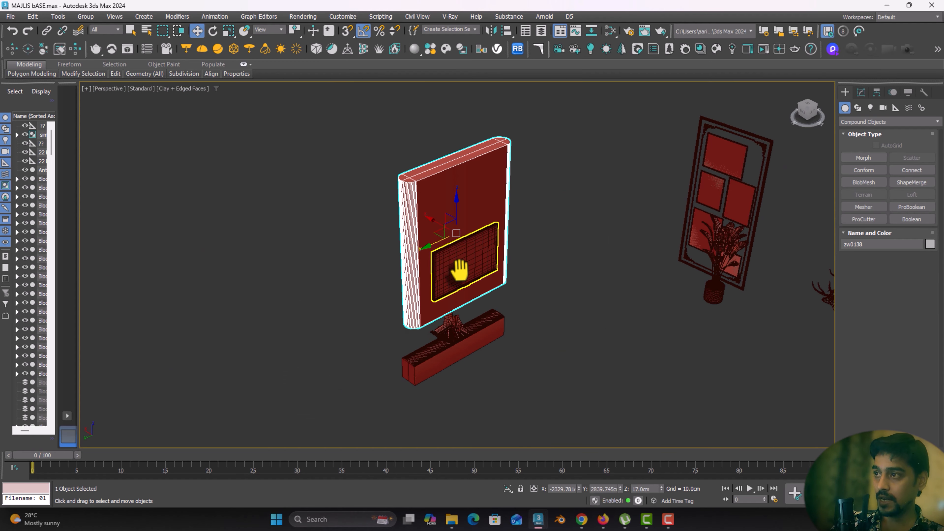
pyautogui.moveTo(529, 383); pyautogui.dragTo(530, 380)
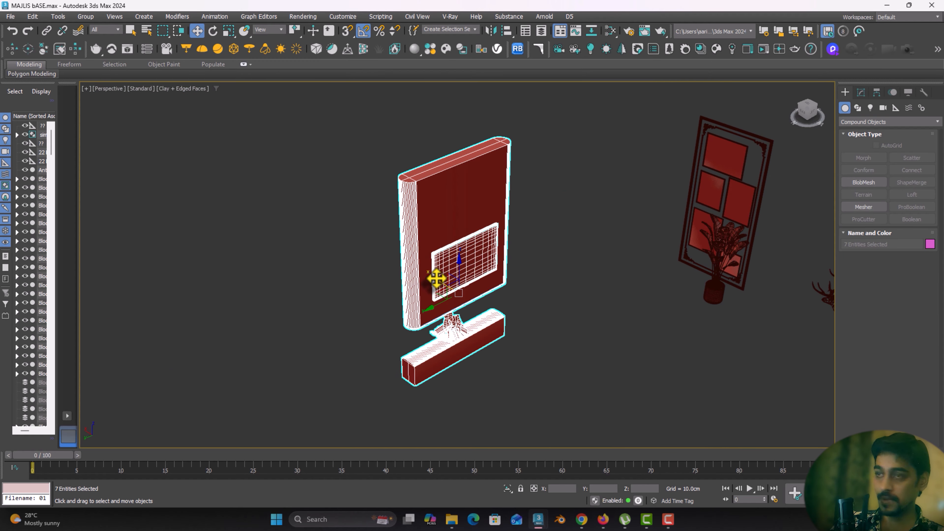
# Move the selected TV unit in the top view from the spare models into the dining room
pyautogui.press('t')
pyautogui.press('z')
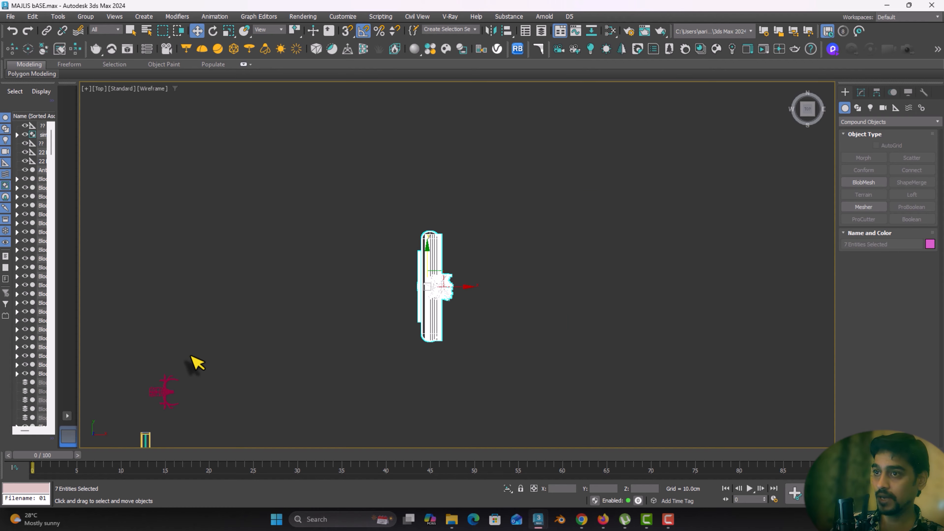
pyautogui.moveTo(375, 357); pyautogui.dragTo(185, 306, button='middle')
pyautogui.scroll(-3, 206, 292)
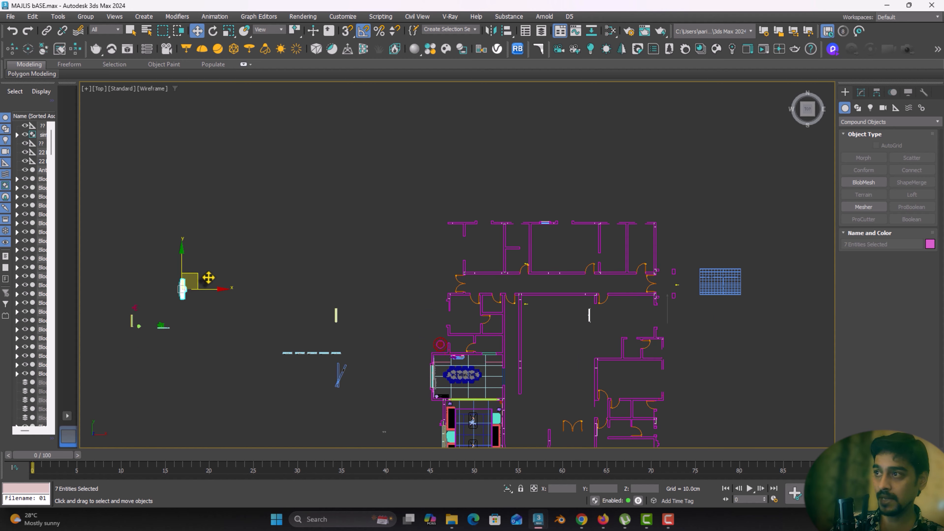
pyautogui.moveTo(209, 278); pyautogui.dragTo(485, 364)
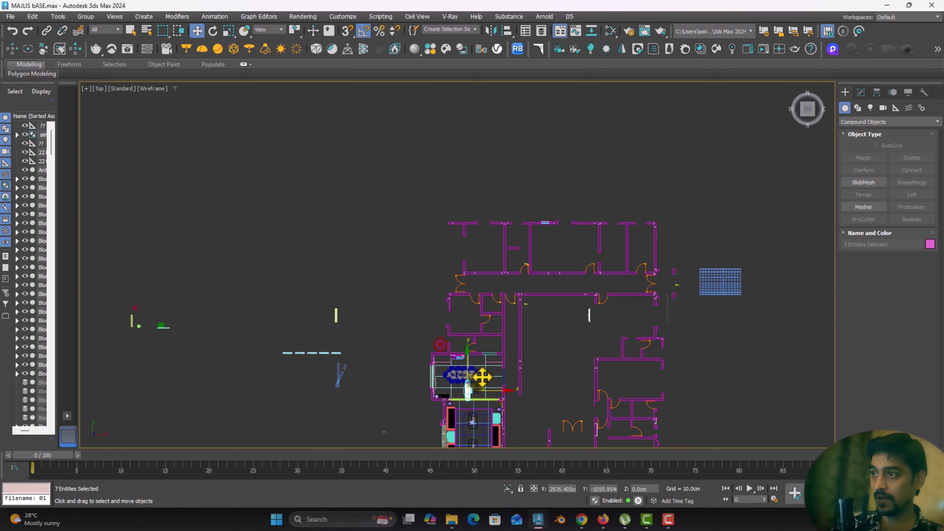
# Rotate the TV unit a quarter turn and move it onto the dividing line between the dining room and the majlis
pyautogui.scroll(6, 482, 377)
pyautogui.press('e')
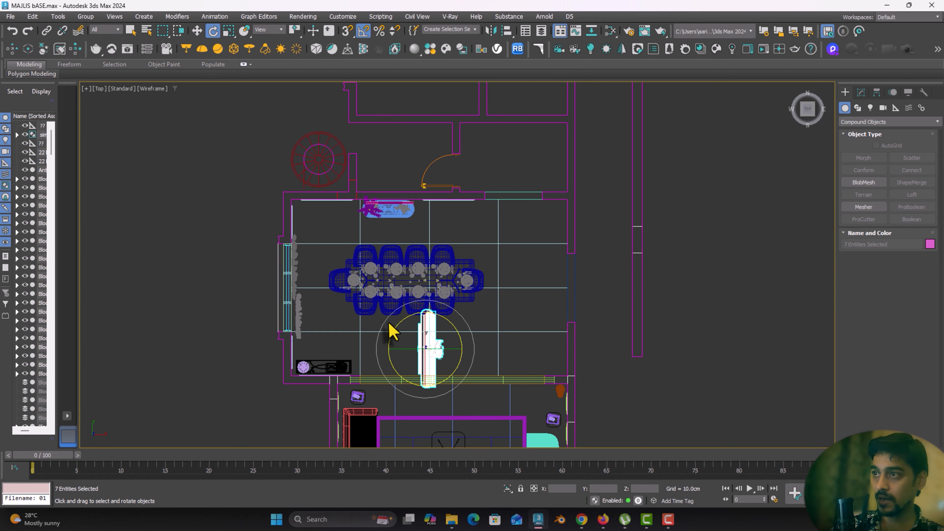
pyautogui.moveTo(389, 325); pyautogui.dragTo(382, 328)
pyautogui.press('w')
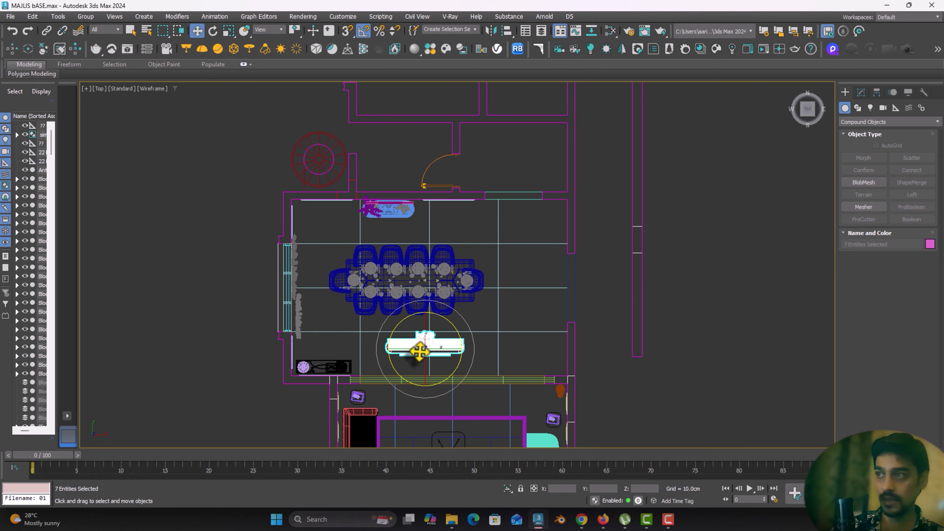
pyautogui.moveTo(437, 336); pyautogui.dragTo(454, 369)
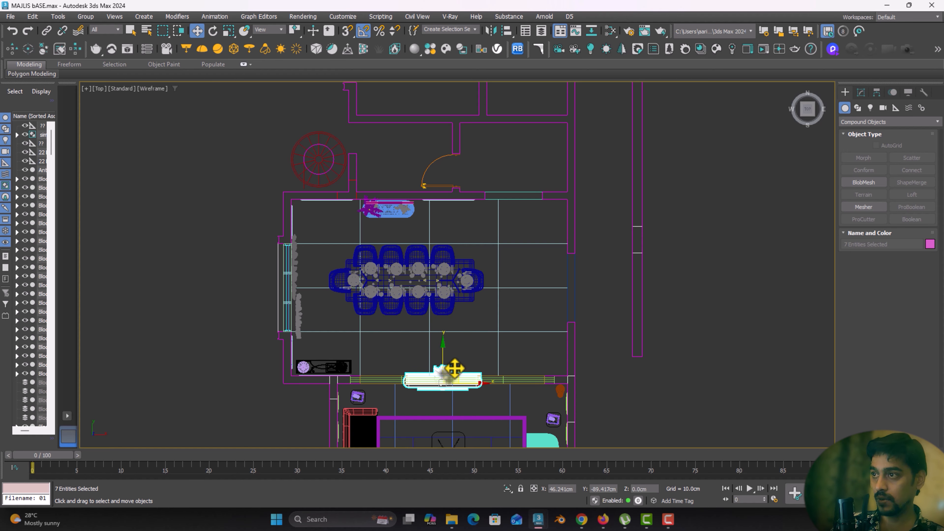
# Raise the TV unit slightly in the perspective view and shift it about 17 cm along X towards the opening's middle
pyautogui.press('p')
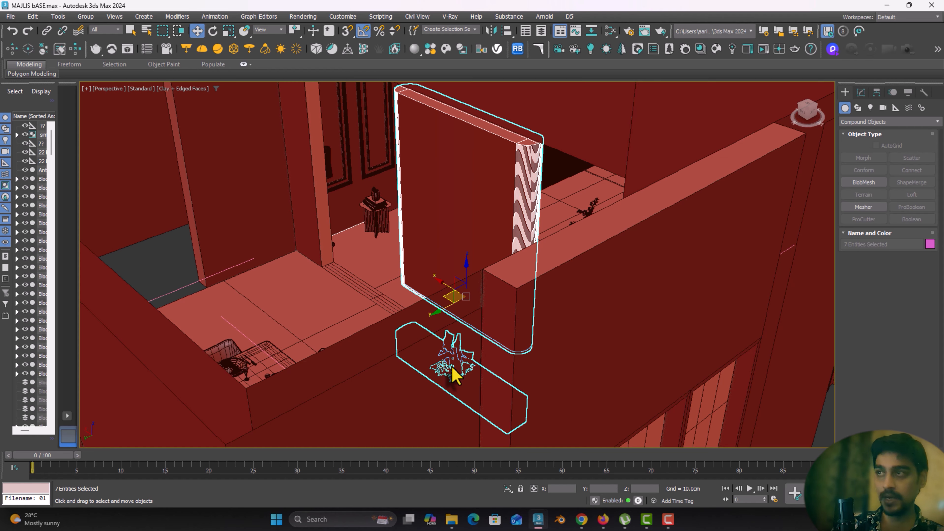
pyautogui.moveTo(436, 249); pyautogui.dragTo(292, 319, button='middle')
pyautogui.keyDown('alt'); pyautogui.moveTo(404, 329); pyautogui.dragTo(497, 305, button='middle'); pyautogui.keyUp('alt')
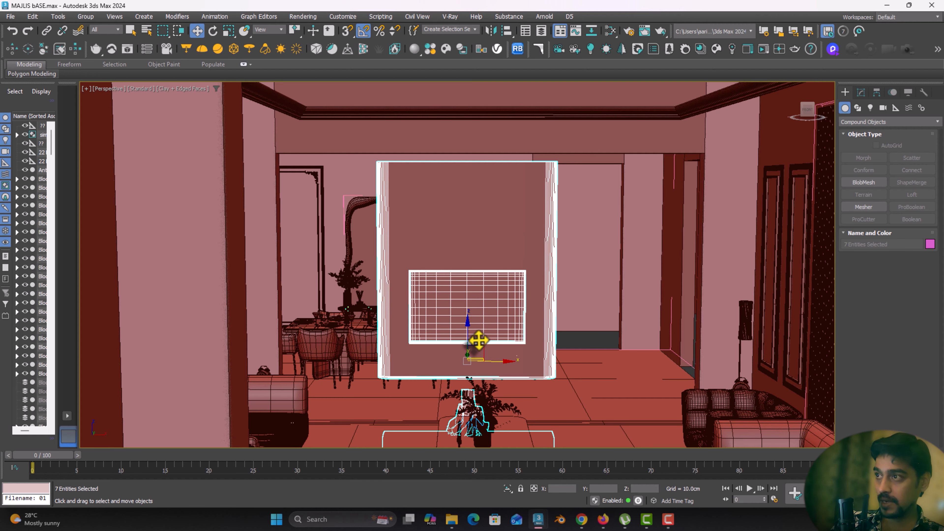
pyautogui.moveTo(468, 329); pyautogui.dragTo(468, 321)
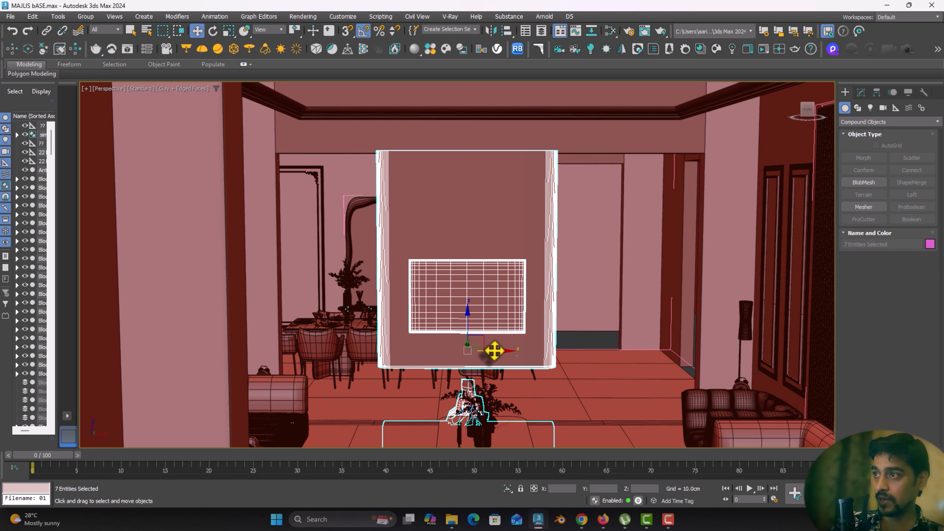
pyautogui.moveTo(494, 351); pyautogui.dragTo(509, 353)
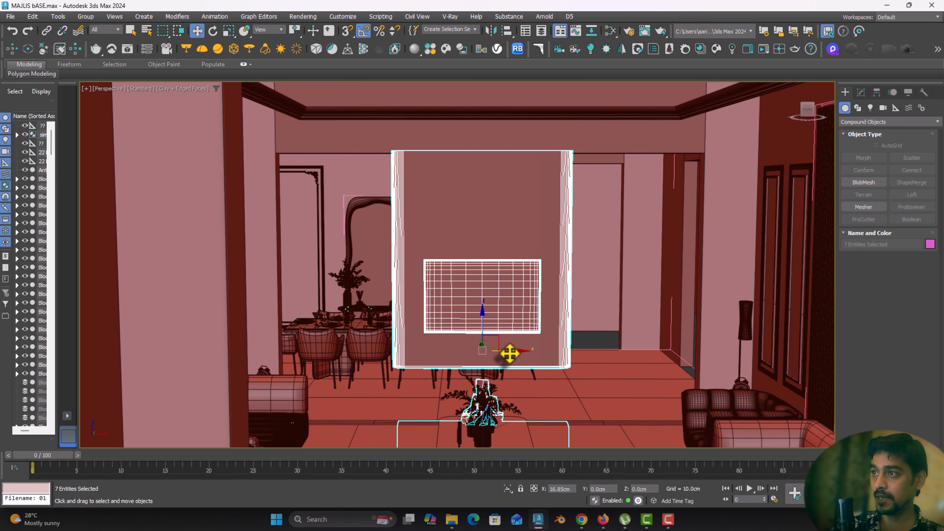
# Deselect the TV wall panel and screen, and raise the console with its decor closer to the panel's lower edge
pyautogui.moveTo(501, 342); pyautogui.dragTo(512, 321, button='middle')
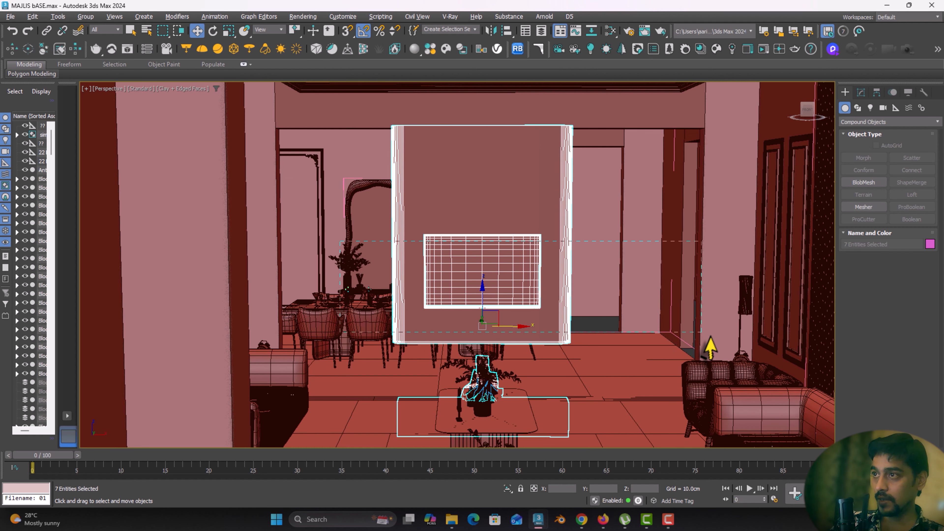
pyautogui.keyDown('alt'); pyautogui.moveTo(721, 342); pyautogui.dragTo(721, 344); pyautogui.keyUp('alt')
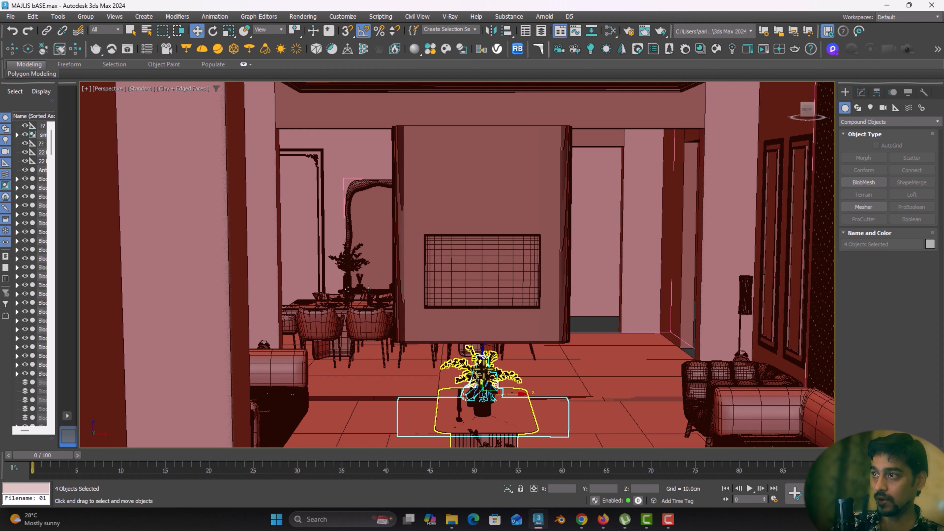
pyautogui.moveTo(483, 368); pyautogui.dragTo(487, 342)
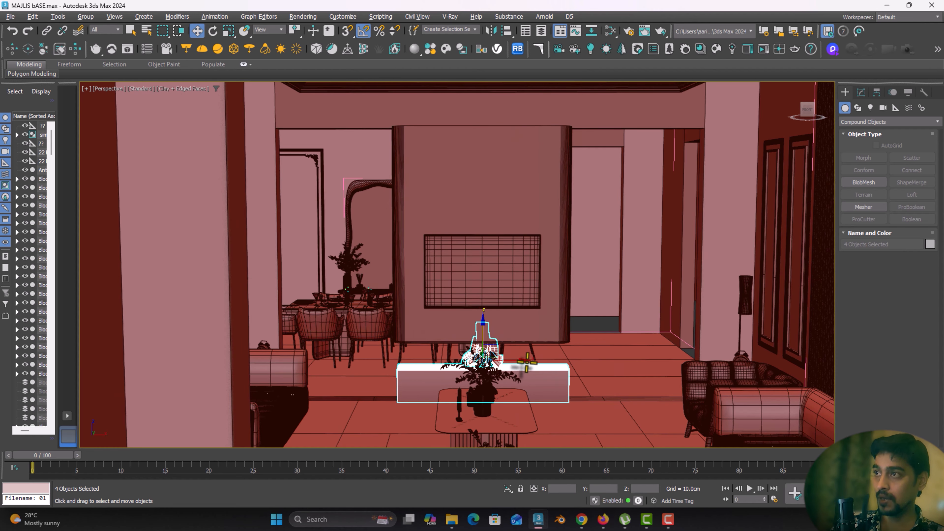
pyautogui.keyDown('alt'); pyautogui.moveTo(487, 334); pyautogui.dragTo(347, 394, button='middle'); pyautogui.keyUp('alt')
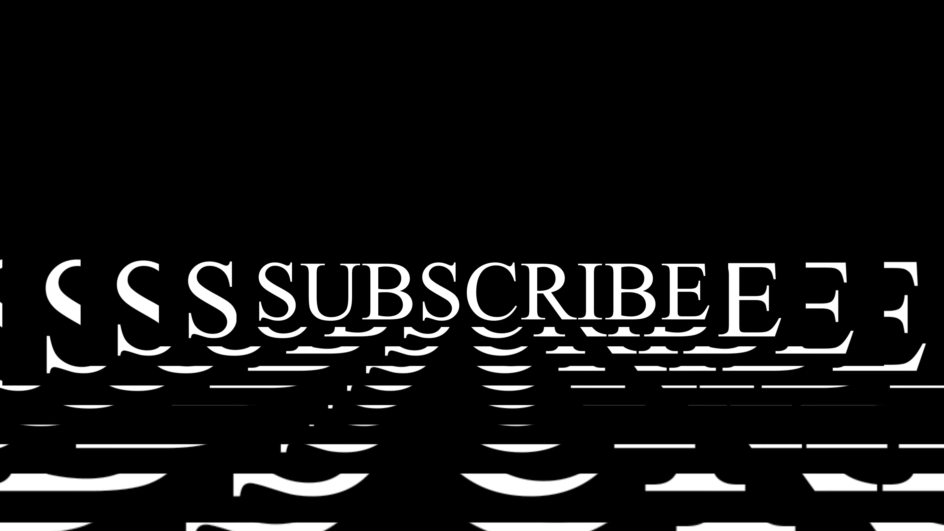
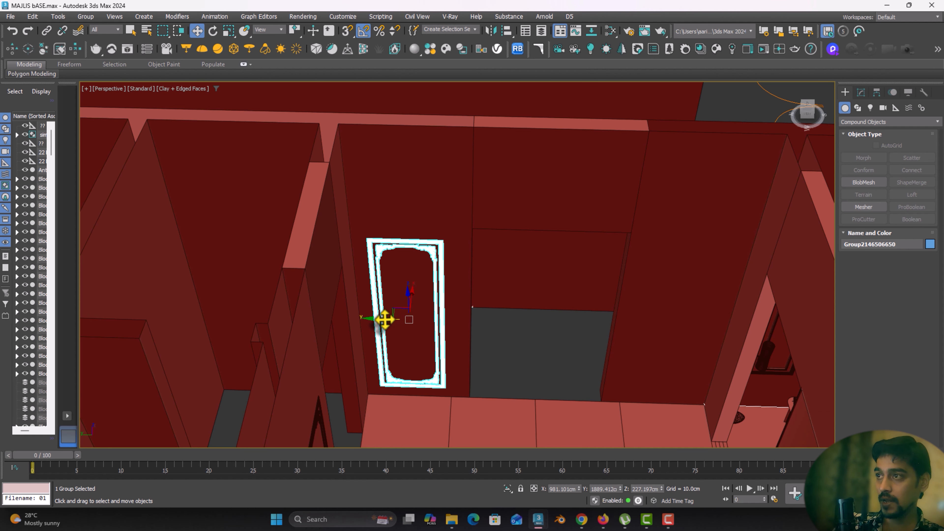
# Copy the wall frame as one instance onto the matching wall section on the majlis side of the dining room opening
pyautogui.keyDown('shift'); pyautogui.moveTo(384, 319); pyautogui.dragTo(641, 330); pyautogui.keyUp('shift')
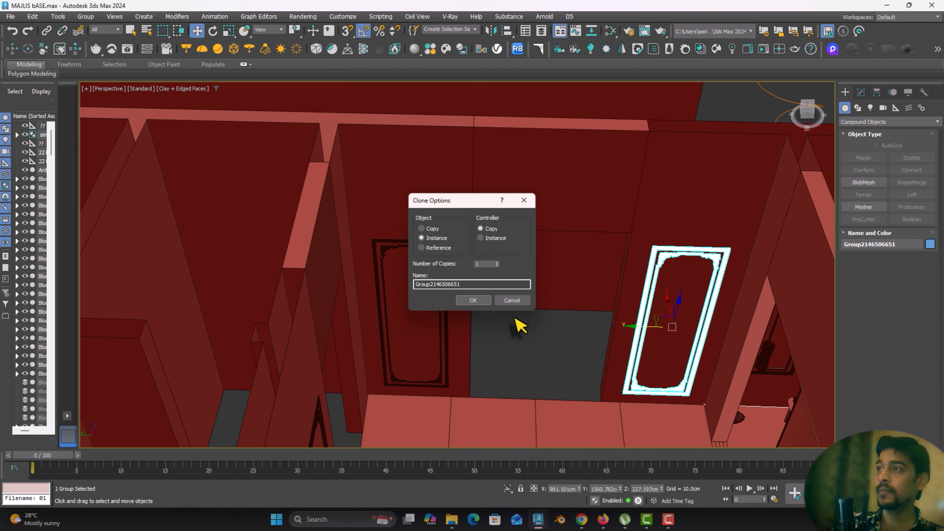
pyautogui.click(473, 304)
# Move the glazed double door in the top view from the spare models into the opening in the dining room's side wall
pyautogui.moveTo(480, 302)
pyautogui.keyDown('alt'); pyautogui.mouseDown(button='middle')
pyautogui.moveTo(497, 304)
pyautogui.moveTo(483, 312)
pyautogui.moveTo(610, 233)
pyautogui.mouseUp(button='middle'); pyautogui.keyUp('alt')
pyautogui.scroll(-5, 449, 285)
pyautogui.keyDown('alt'); pyautogui.moveTo(420, 282); pyautogui.dragTo(486, 273, button='middle'); pyautogui.keyUp('alt')
pyautogui.moveTo(302, 276); pyautogui.dragTo(542, 270, button='middle')
pyautogui.moveTo(125, 345); pyautogui.dragTo(416, 297, button='middle')
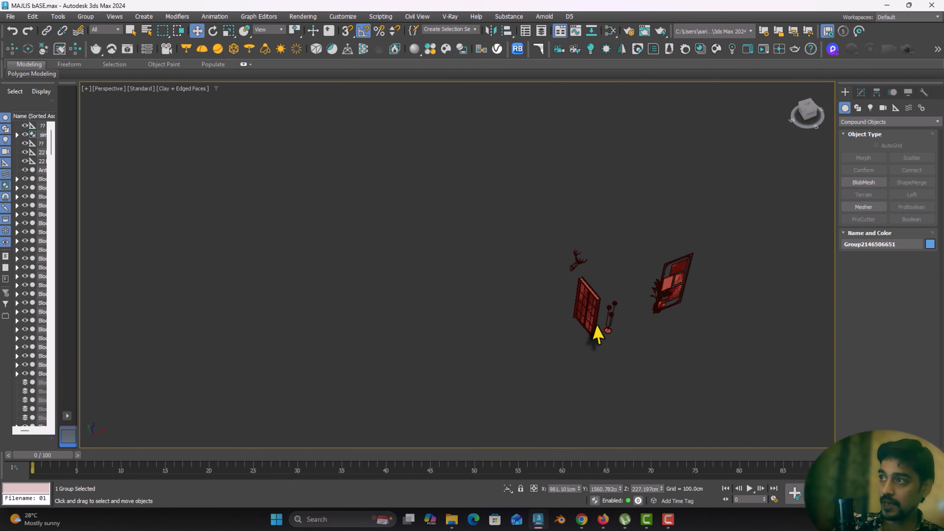
pyautogui.click(594, 327)
pyautogui.press('z')
pyautogui.keyDown('alt'); pyautogui.moveTo(525, 323); pyautogui.dragTo(488, 311, button='middle'); pyautogui.keyUp('alt')
pyautogui.keyDown('alt'); pyautogui.moveTo(449, 280); pyautogui.dragTo(401, 182, button='middle'); pyautogui.keyUp('alt')
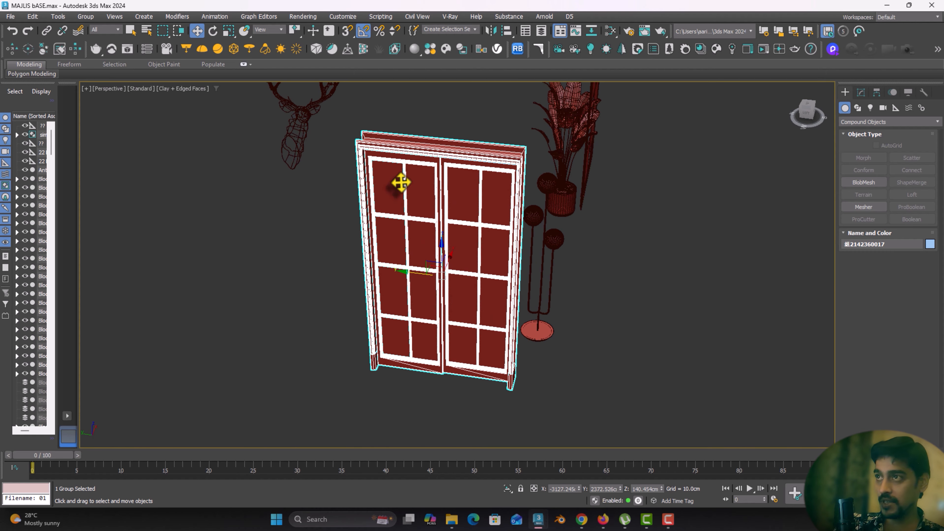
pyautogui.press('t')
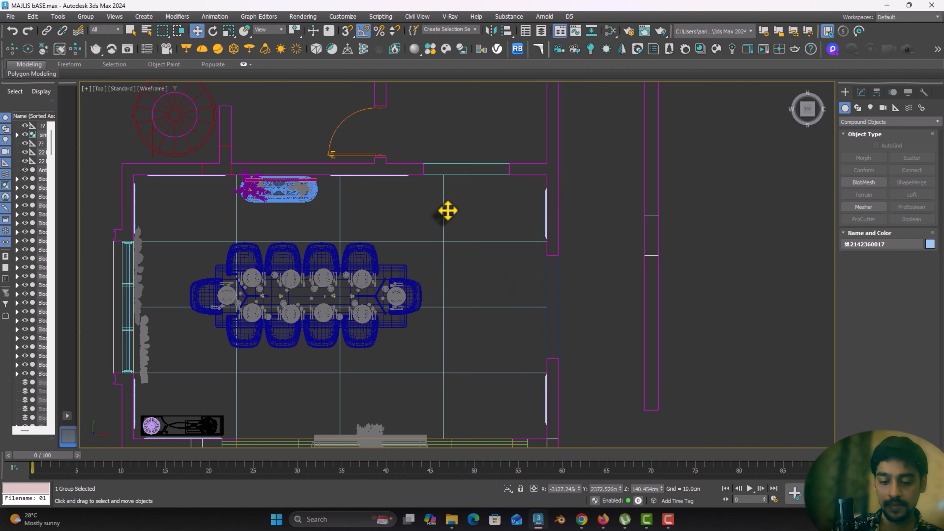
pyautogui.scroll(-10, 434, 228)
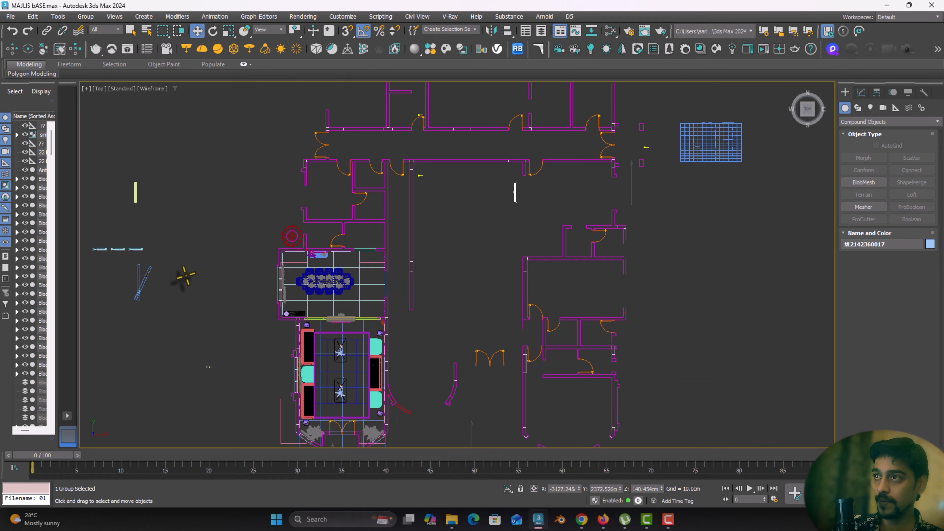
pyautogui.moveTo(274, 321); pyautogui.dragTo(523, 352, button='middle')
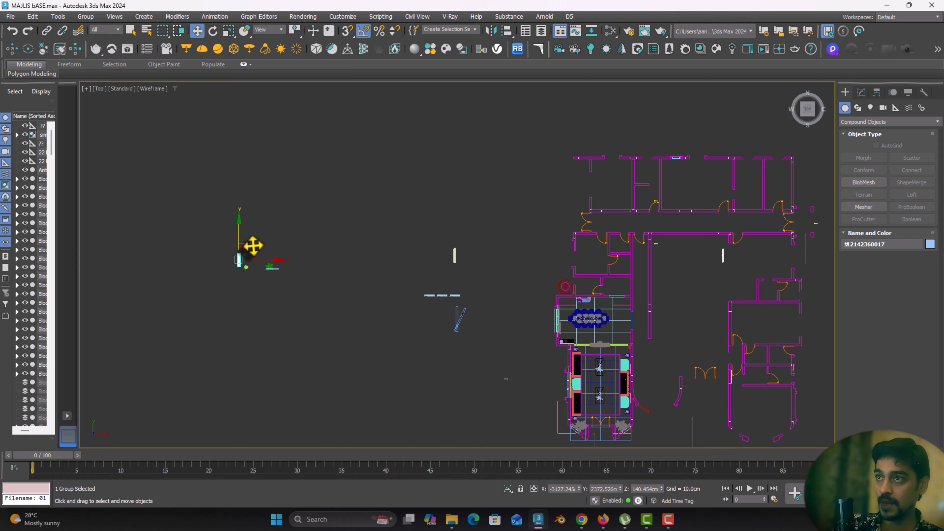
pyautogui.moveTo(253, 245); pyautogui.dragTo(646, 307)
pyautogui.scroll(10, 632, 324)
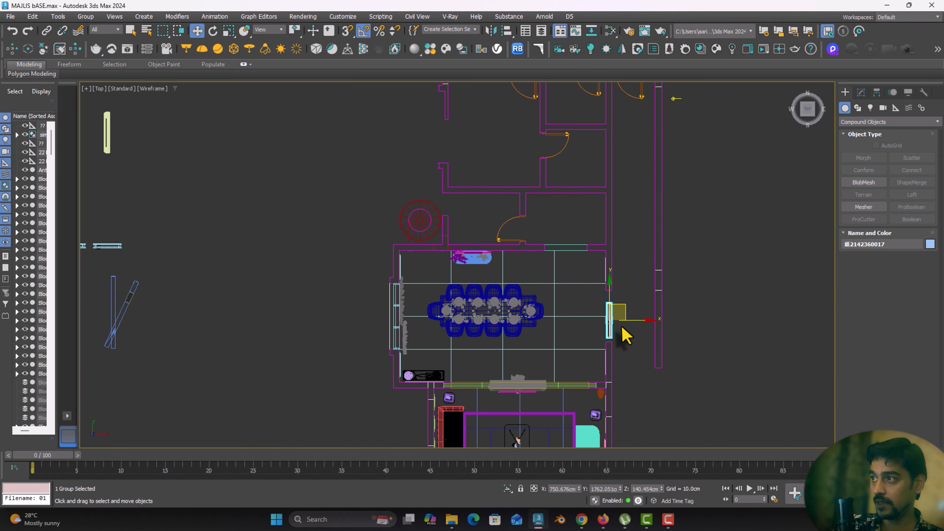
pyautogui.moveTo(591, 293); pyautogui.dragTo(587, 282)
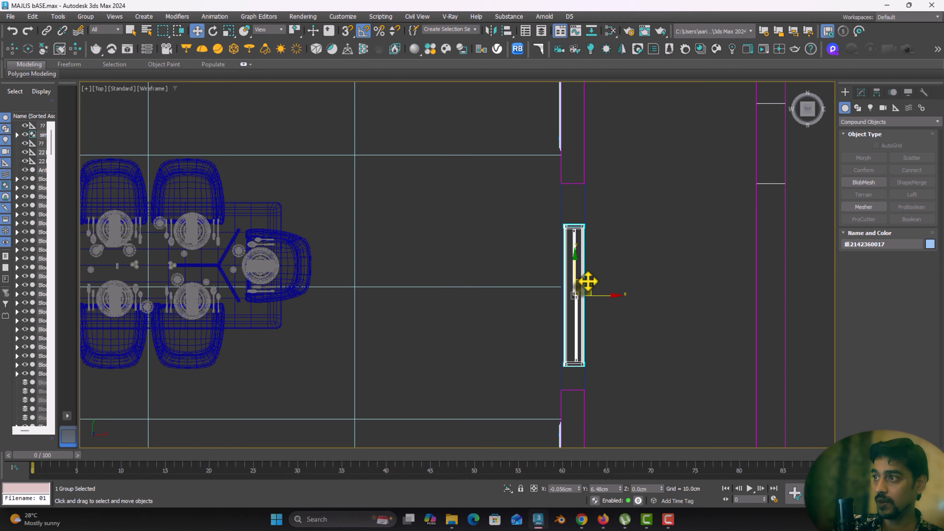
# Raise the double door about 49 cm in the perspective view and shift it about 5 cm along Y within the opening
pyautogui.press('p')
pyautogui.press('z')
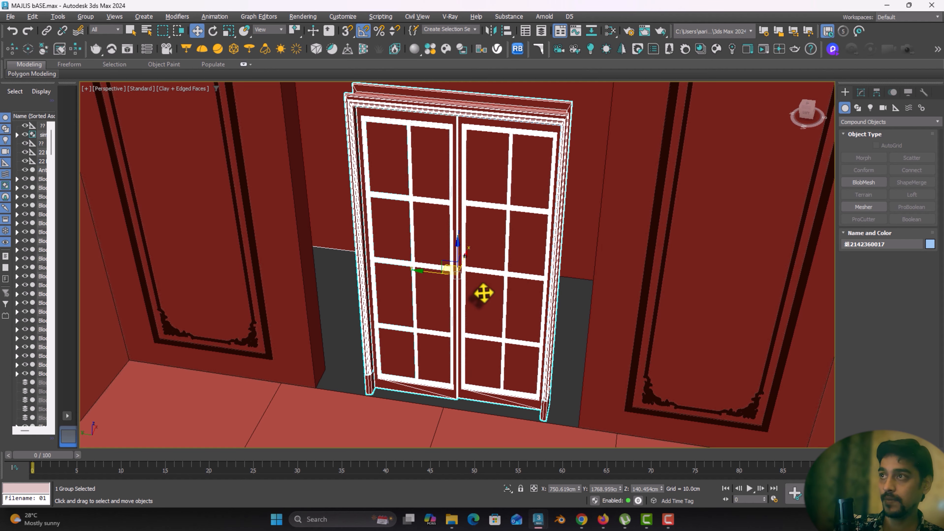
pyautogui.keyDown('alt'); pyautogui.moveTo(483, 293); pyautogui.dragTo(486, 290, button='middle'); pyautogui.keyUp('alt')
pyautogui.moveTo(465, 256); pyautogui.dragTo(453, 211)
pyautogui.press('r')
pyautogui.press('w')
pyautogui.moveTo(450, 305); pyautogui.dragTo(427, 316, button='middle')
pyautogui.scroll(-3, 427, 298)
pyautogui.moveTo(404, 285); pyautogui.dragTo(396, 285)
pyautogui.keyDown('alt'); pyautogui.moveTo(408, 285); pyautogui.dragTo(452, 283, button='middle'); pyautogui.keyUp('alt')
# Extend the wall block above the double door down to its frame by setting the extrusion amount to -159 cm
pyautogui.click(861, 92)
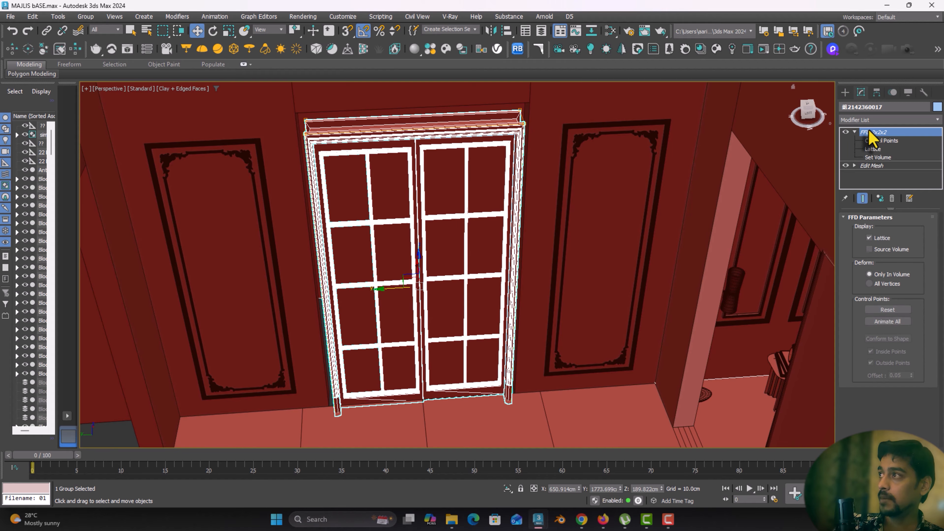
pyautogui.click(386, 106)
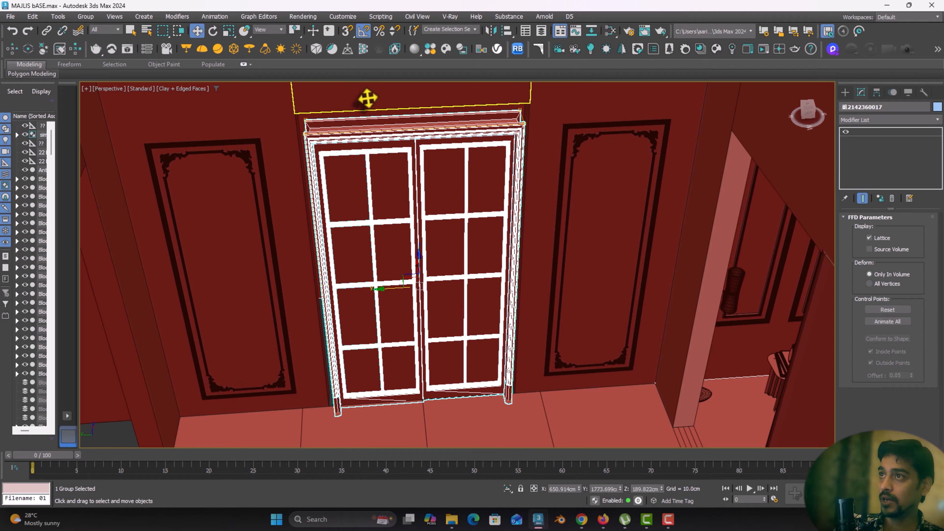
pyautogui.moveTo(369, 99); pyautogui.dragTo(407, 207, button='middle')
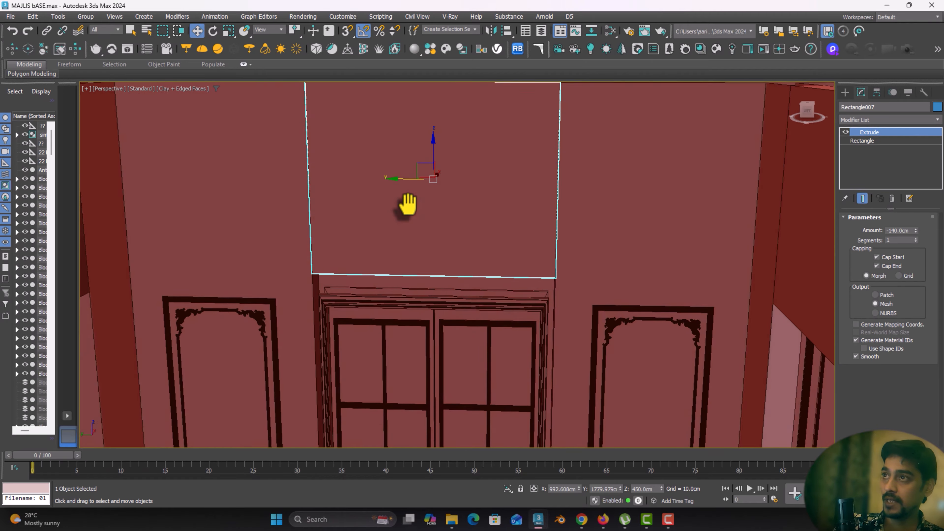
pyautogui.moveTo(430, 151); pyautogui.dragTo(432, 175)
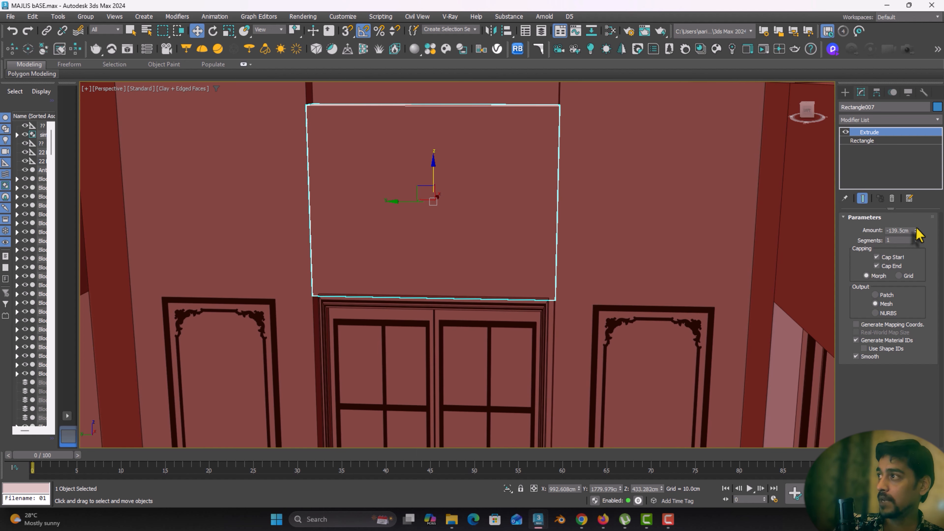
pyautogui.moveTo(916, 228); pyautogui.dragTo(918, 249)
pyautogui.hotkey('ctrl', 'z')
pyautogui.hotkey('ctrl', 'z')
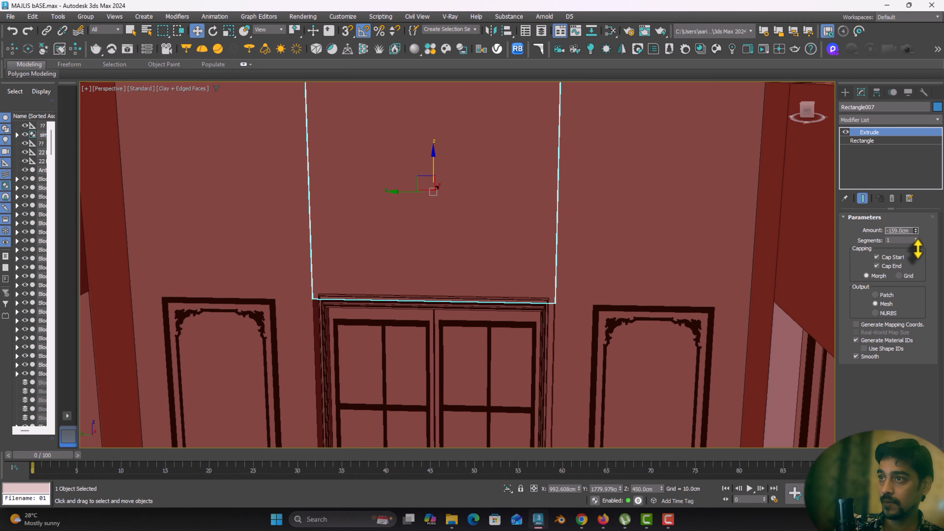
pyautogui.click(846, 95)
# Stretch the double door to the jamb farther from the majlis by moving that side's FFD 2x2x2 control points
pyautogui.moveTo(277, 240); pyautogui.dragTo(295, 177, button='middle')
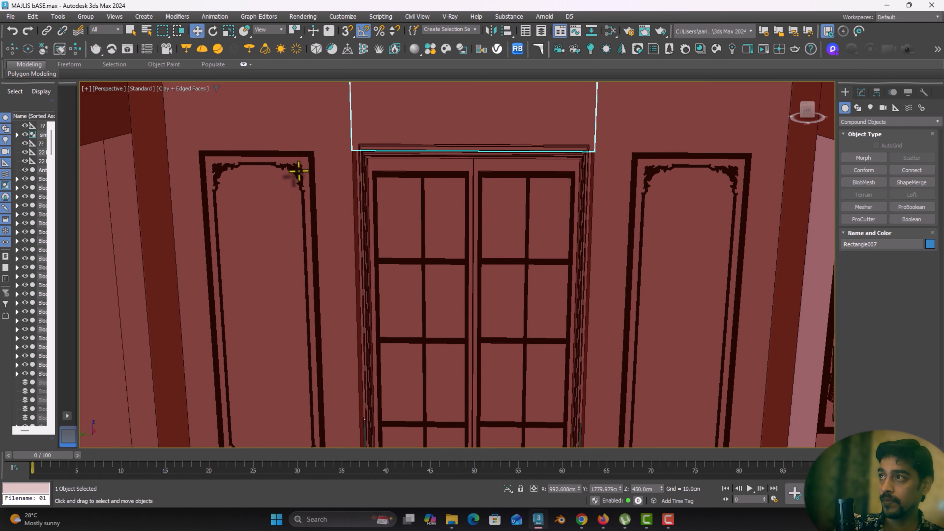
pyautogui.click(525, 253)
pyautogui.click(860, 93)
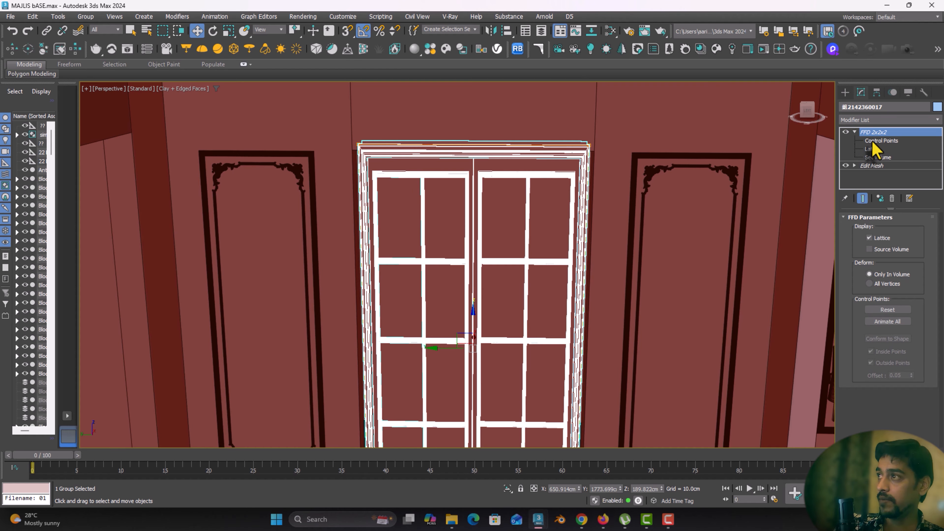
pyautogui.click(872, 142)
pyautogui.moveTo(292, 125); pyautogui.dragTo(491, 452)
pyautogui.moveTo(442, 313); pyautogui.dragTo(482, 84, button='middle')
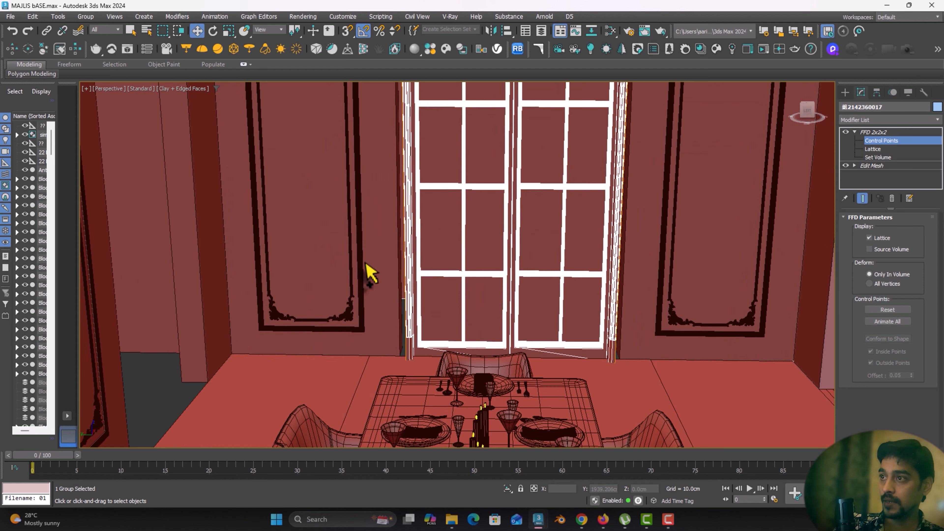
pyautogui.moveTo(444, 381); pyautogui.dragTo(425, 416, button='middle')
pyautogui.moveTo(382, 207); pyautogui.dragTo(369, 204)
# Stretch the double door to the jamb nearer the majlis with the FFD control points of that side
pyautogui.moveTo(605, 334); pyautogui.dragTo(546, 427, button='middle')
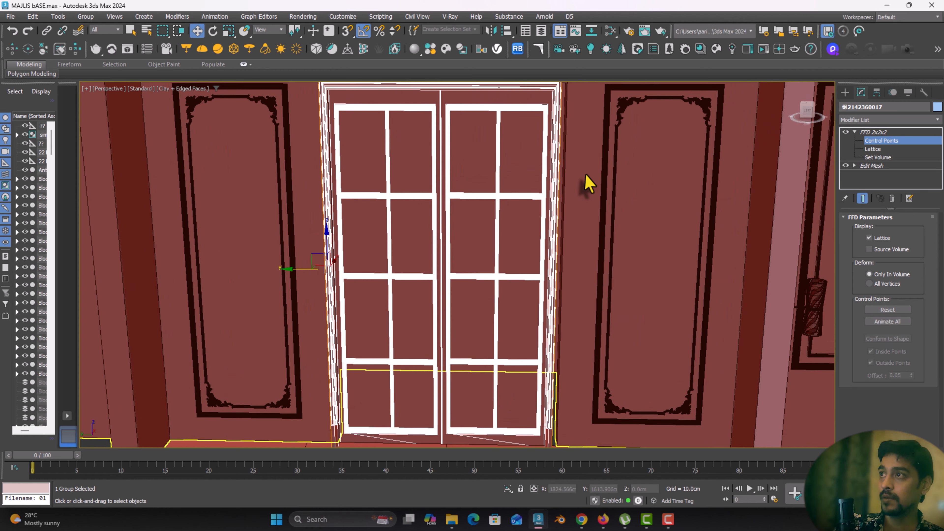
pyautogui.moveTo(598, 141); pyautogui.dragTo(617, 154, button='middle')
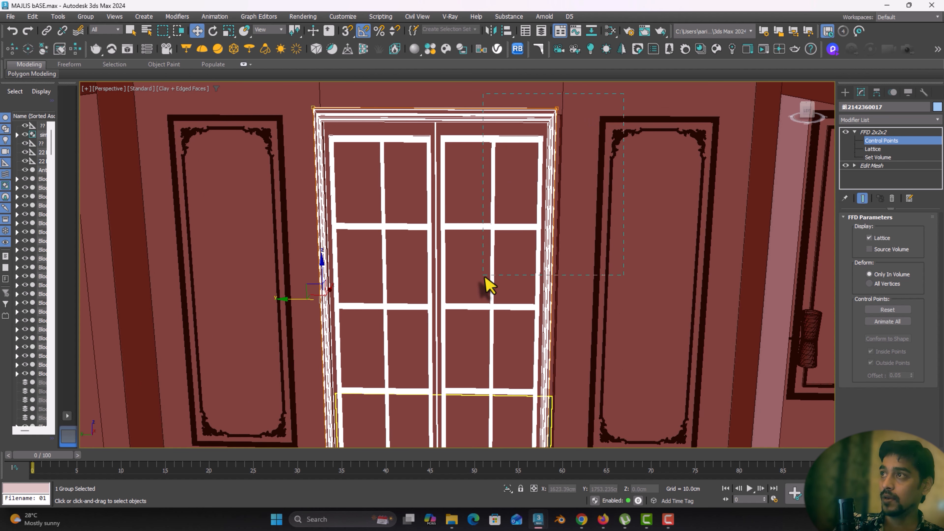
pyautogui.moveTo(485, 277); pyautogui.dragTo(483, 275)
pyautogui.moveTo(619, 401); pyautogui.dragTo(577, 245, button='middle')
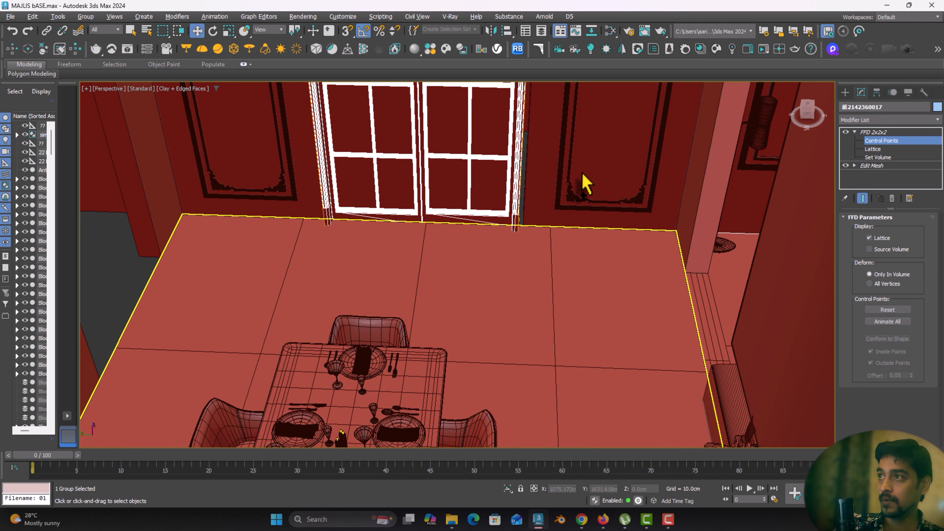
pyautogui.keyDown('ctrl'); pyautogui.moveTo(500, 252); pyautogui.dragTo(483, 274); pyautogui.keyUp('ctrl')
pyautogui.moveTo(506, 227); pyautogui.dragTo(467, 372, button='middle')
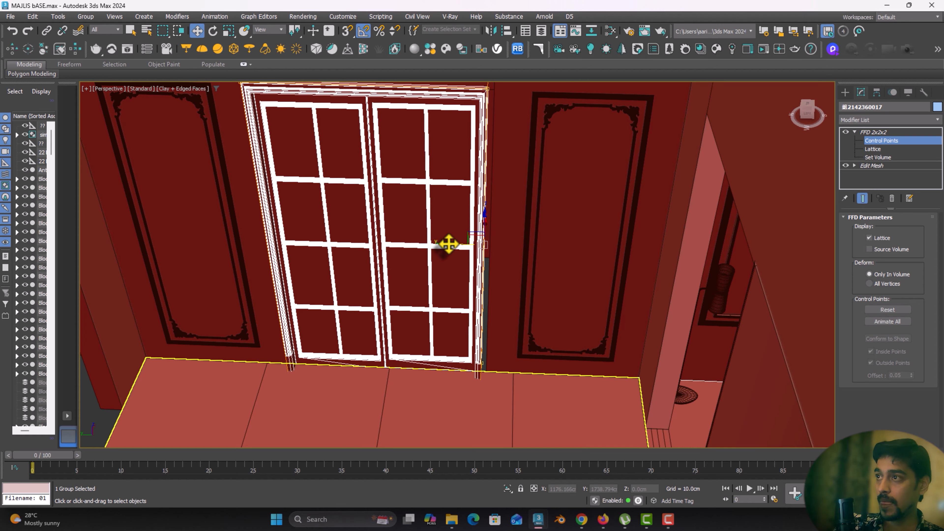
pyautogui.moveTo(449, 243); pyautogui.dragTo(456, 244)
pyautogui.click(845, 92)
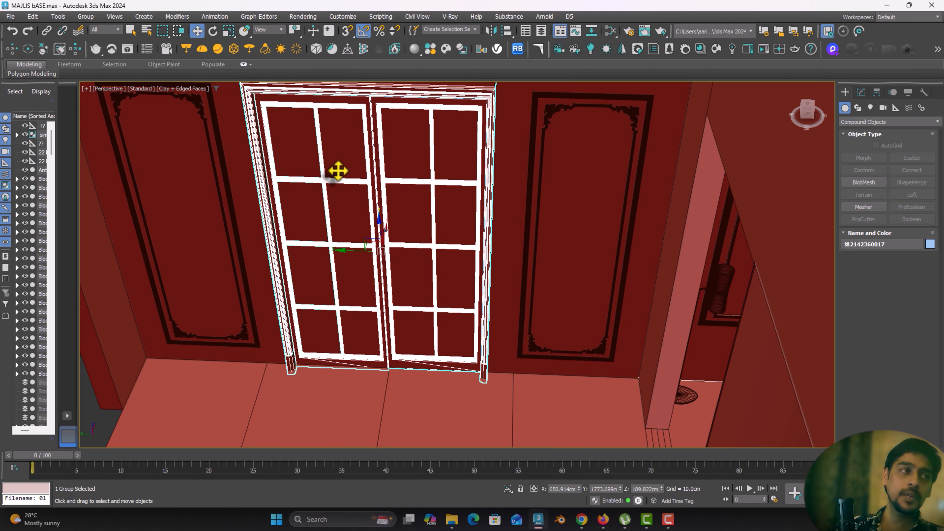
pyautogui.moveTo(336, 193); pyautogui.dragTo(458, 294, button='middle')
pyautogui.keyDown('alt'); pyautogui.moveTo(459, 294); pyautogui.dragTo(442, 296, button='middle'); pyautogui.keyUp('alt')
pyautogui.moveTo(511, 265); pyautogui.dragTo(470, 293, button='middle')
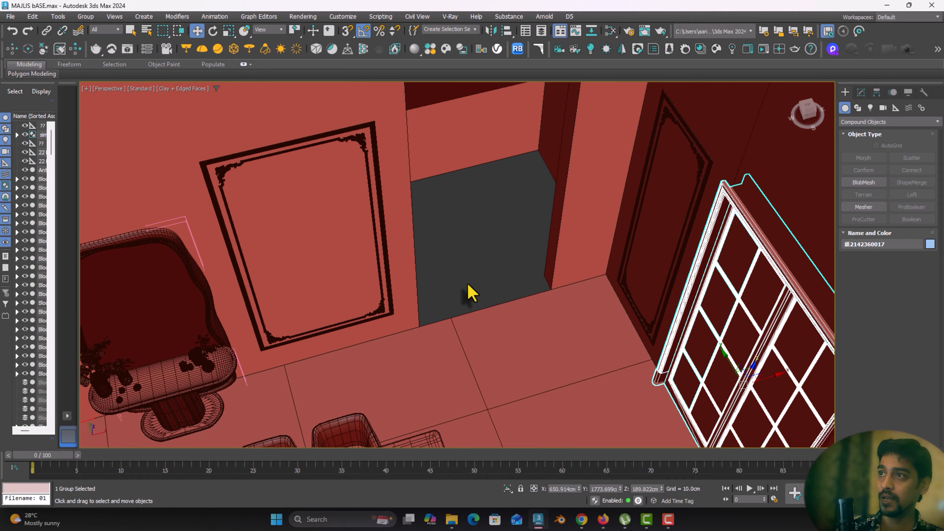
pyautogui.scroll(-4, 375, 274)
pyautogui.moveTo(375, 274); pyautogui.dragTo(516, 249, button='middle')
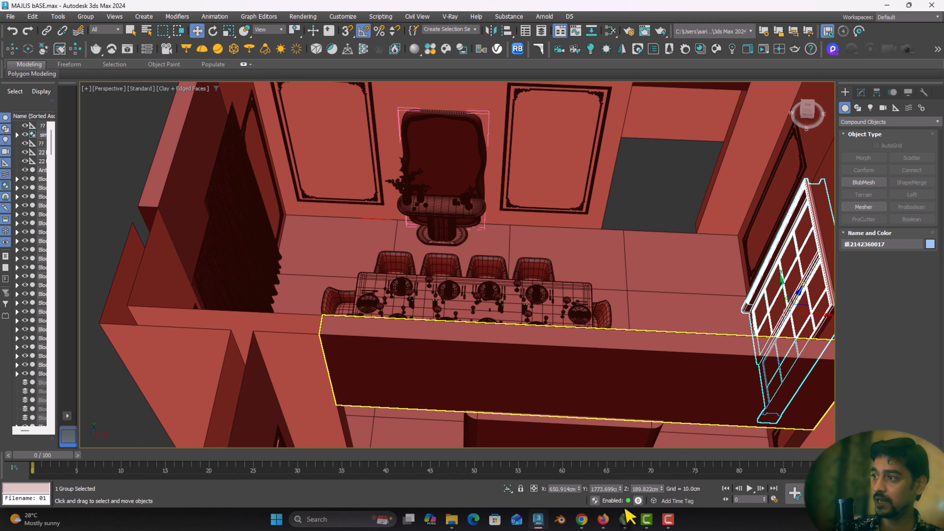
pyautogui.moveTo(379, 265); pyautogui.dragTo(485, 223, button='middle')
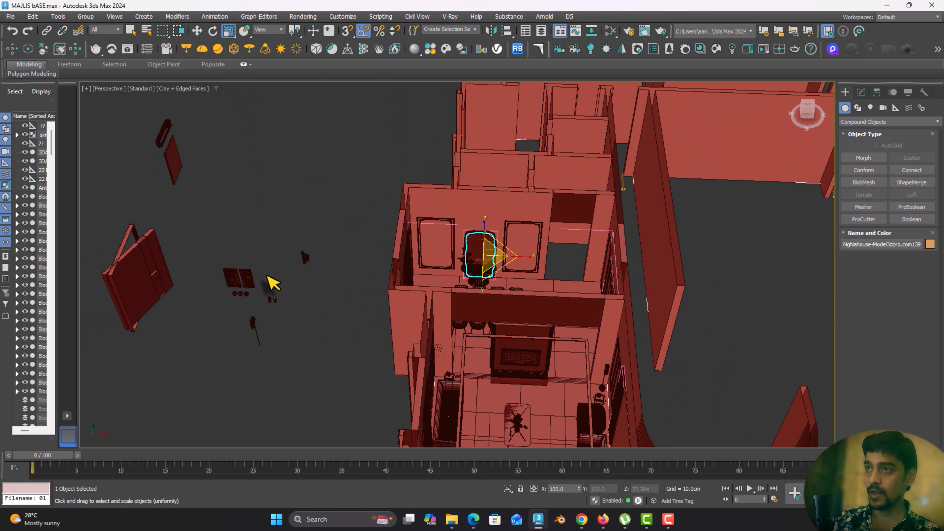
# Move the pair of wall lamps in the top view from the spare models to the majlis wall between the armchair and sofa
pyautogui.scroll(4, 268, 274)
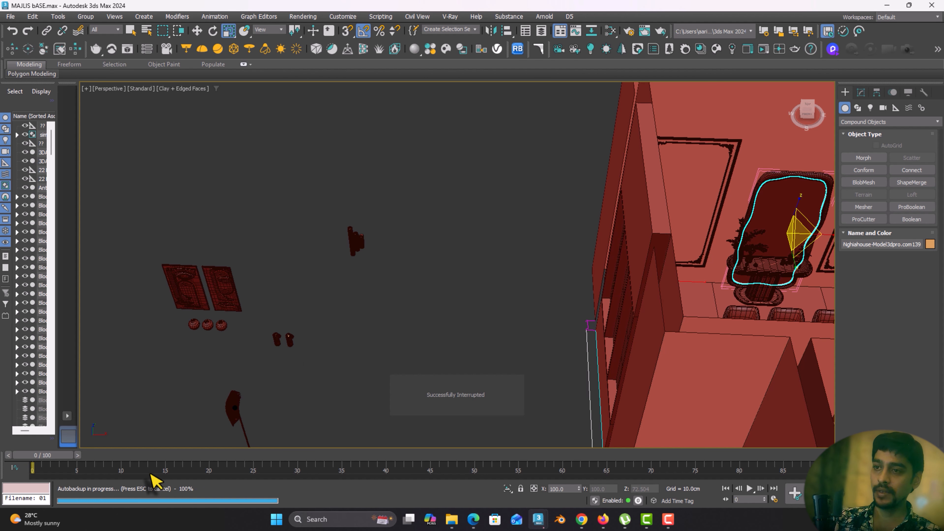
pyautogui.click(285, 339)
pyautogui.press('z')
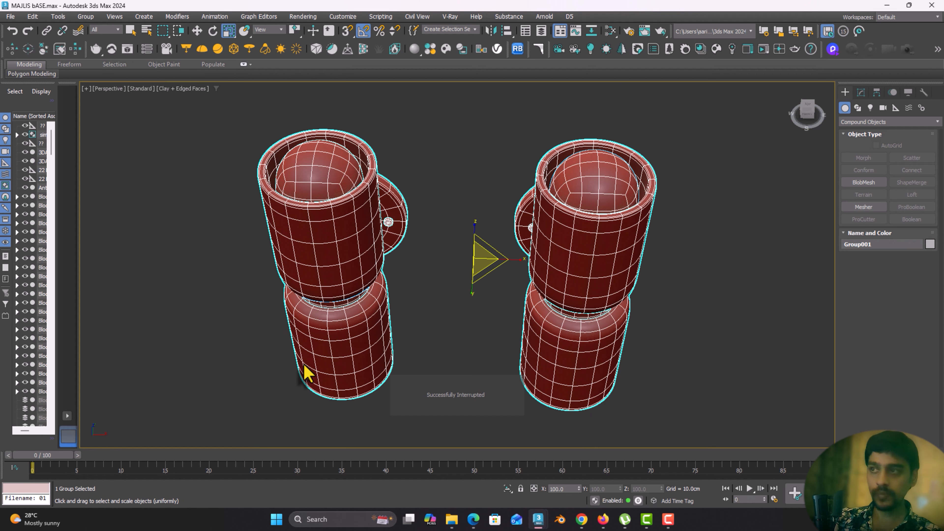
pyautogui.keyDown('alt'); pyautogui.moveTo(435, 339); pyautogui.dragTo(415, 308, button='middle'); pyautogui.keyUp('alt')
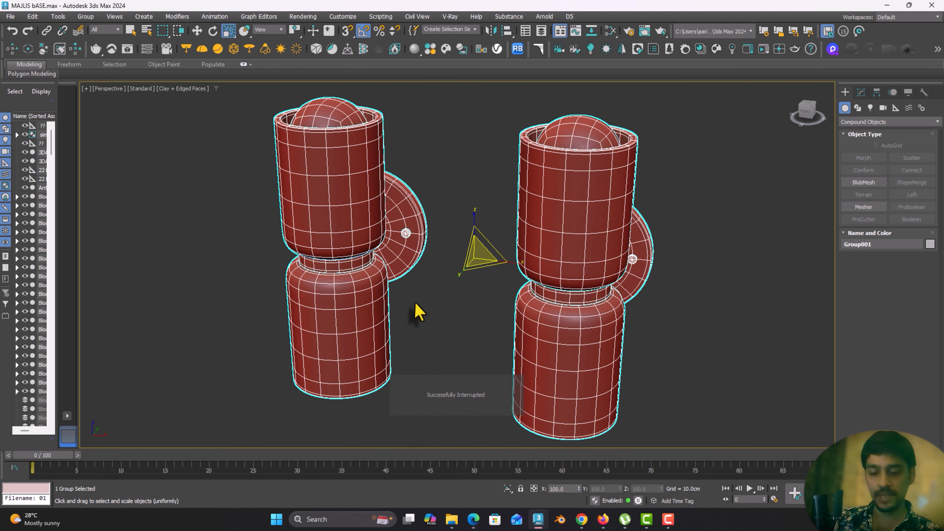
pyautogui.press('w')
pyautogui.press('t')
pyautogui.scroll(-6, 375, 346)
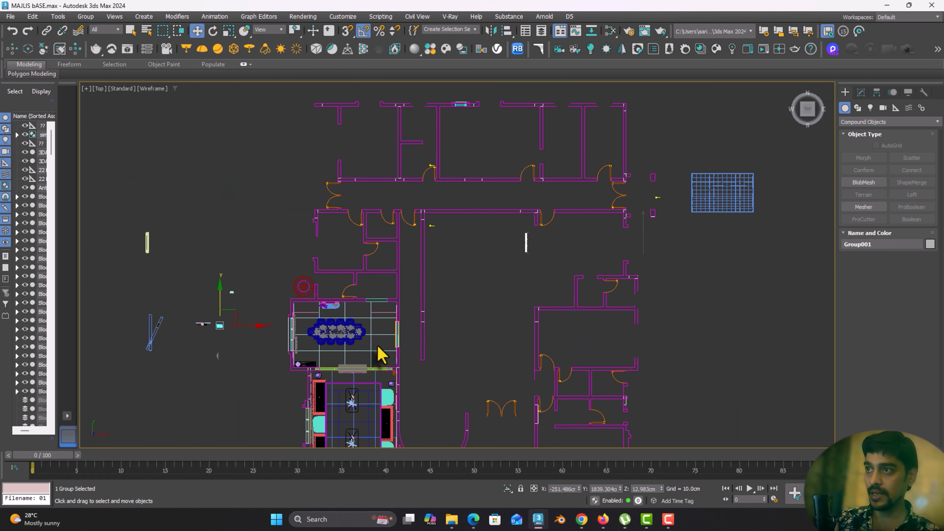
pyautogui.moveTo(232, 311); pyautogui.dragTo(397, 367)
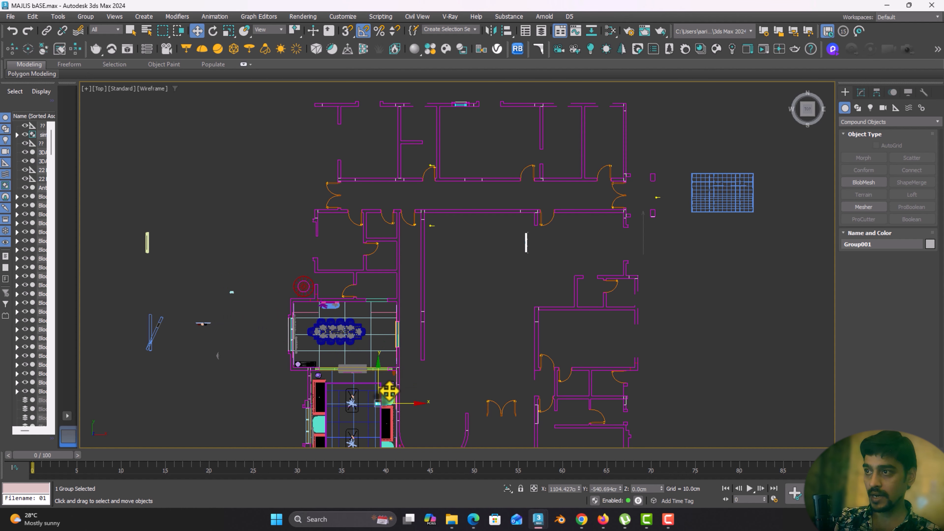
pyautogui.scroll(5, 391, 349)
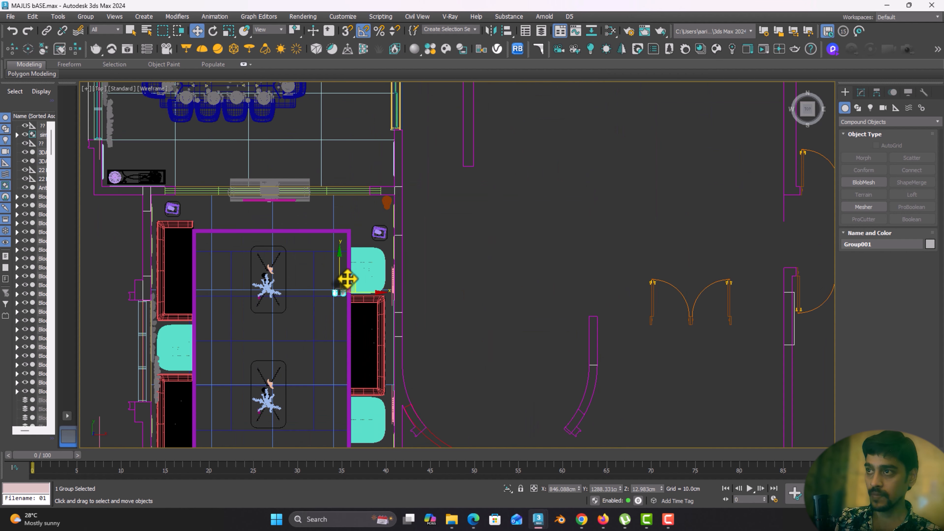
pyautogui.moveTo(346, 279); pyautogui.dragTo(392, 277)
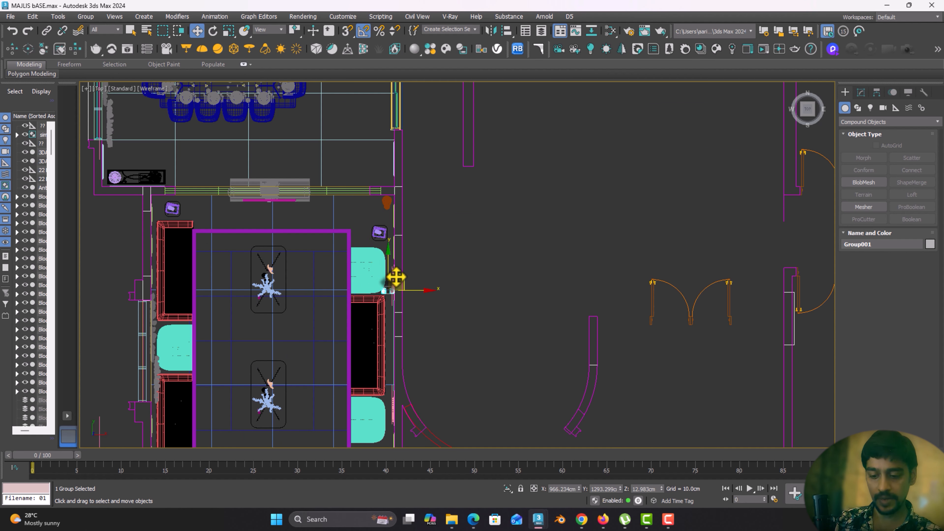
# Raise the pair of wall lamps to a height of about 189 cm and turn their mounts towards the majlis wall
pyautogui.press('p')
pyautogui.press('z')
pyautogui.keyDown('alt'); pyautogui.moveTo(364, 301); pyautogui.dragTo(557, 316, button='middle'); pyautogui.keyUp('alt')
pyautogui.scroll(-6, 353, 302)
pyautogui.scroll(-3, 376, 290)
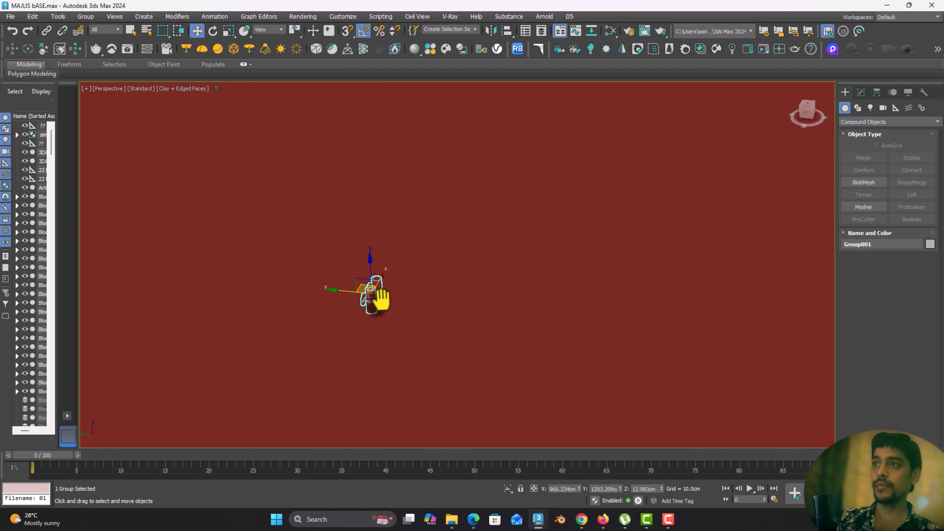
pyautogui.scroll(4, 375, 294)
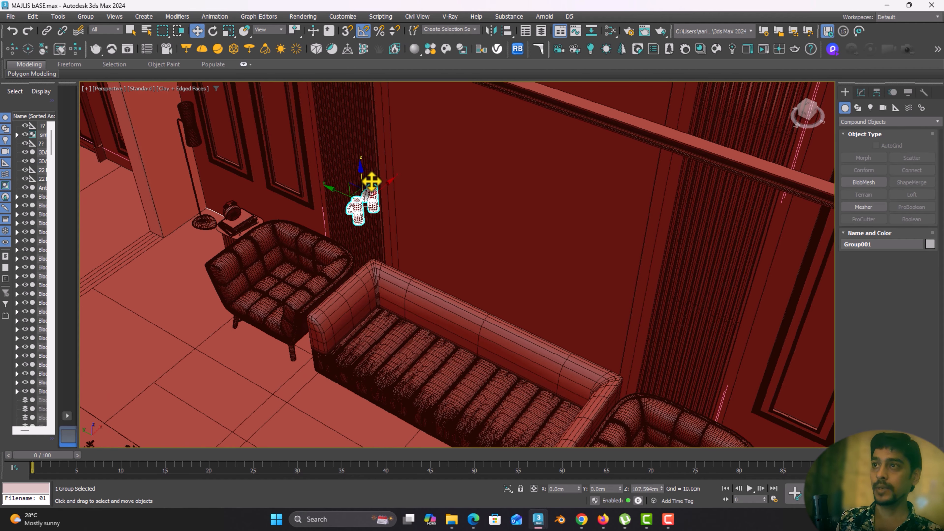
pyautogui.moveTo(339, 144); pyautogui.dragTo(383, 249, button='middle')
pyautogui.press('e')
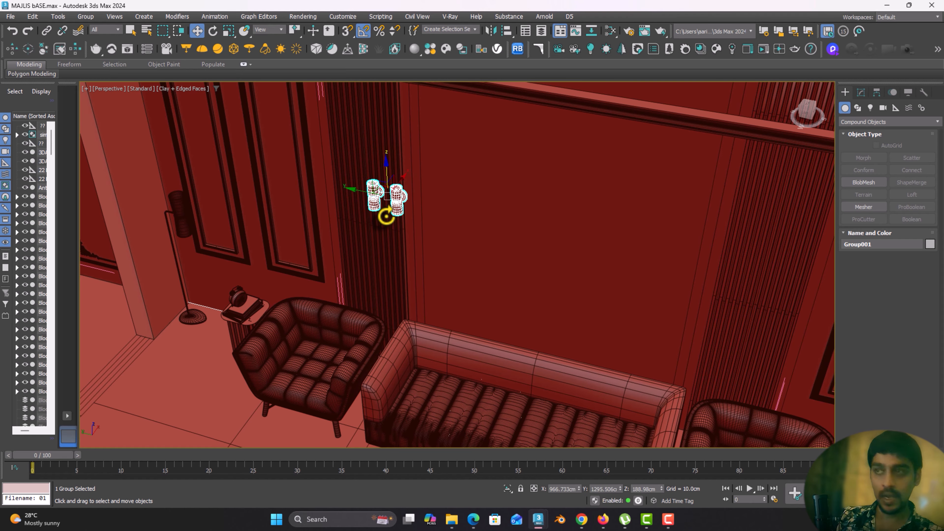
# Slide the pair of lamps along the wall to the framed panel beside the slatted panelling
pyautogui.moveTo(340, 186); pyautogui.dragTo(263, 169)
pyautogui.scroll(5, 259, 176)
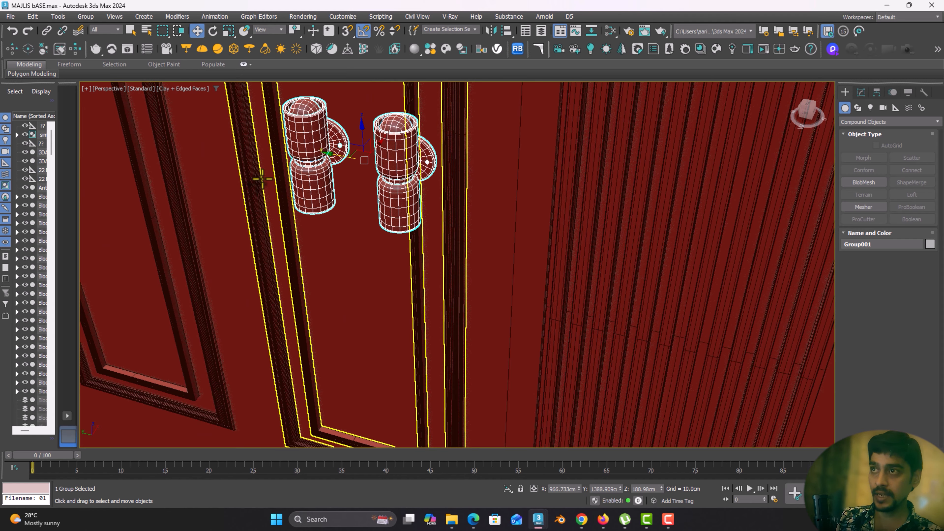
pyautogui.moveTo(318, 204); pyautogui.dragTo(326, 229, button='middle')
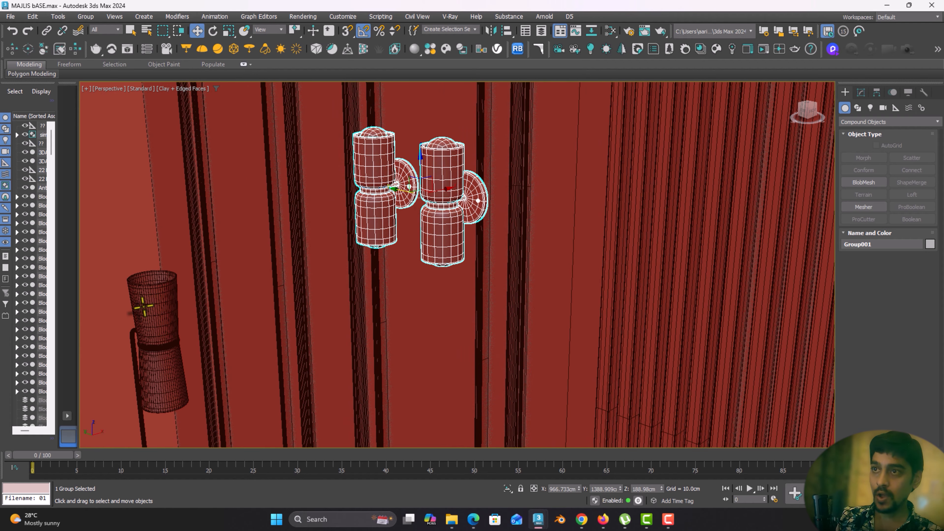
pyautogui.moveTo(424, 383); pyautogui.dragTo(388, 223, button='middle')
pyautogui.scroll(-3, 385, 311)
pyautogui.moveTo(398, 337); pyautogui.dragTo(390, 184, button='middle')
pyautogui.moveTo(431, 277); pyautogui.dragTo(96, 435, button='middle')
pyautogui.moveTo(273, 221); pyautogui.dragTo(504, 283, button='middle')
pyautogui.moveTo(212, 263); pyautogui.dragTo(451, 233, button='middle')
# Set the pair of lamps against the wall surface and adjust their position within the frame
pyautogui.moveTo(417, 237); pyautogui.dragTo(364, 230)
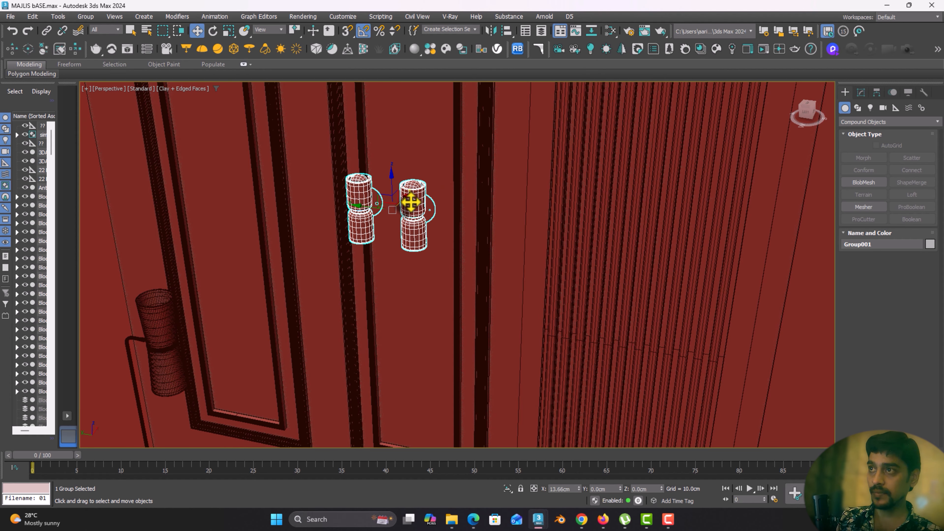
pyautogui.moveTo(371, 211)
pyautogui.mouseDown()
pyautogui.moveTo(363, 210)
pyautogui.moveTo(371, 213)
pyautogui.mouseUp()
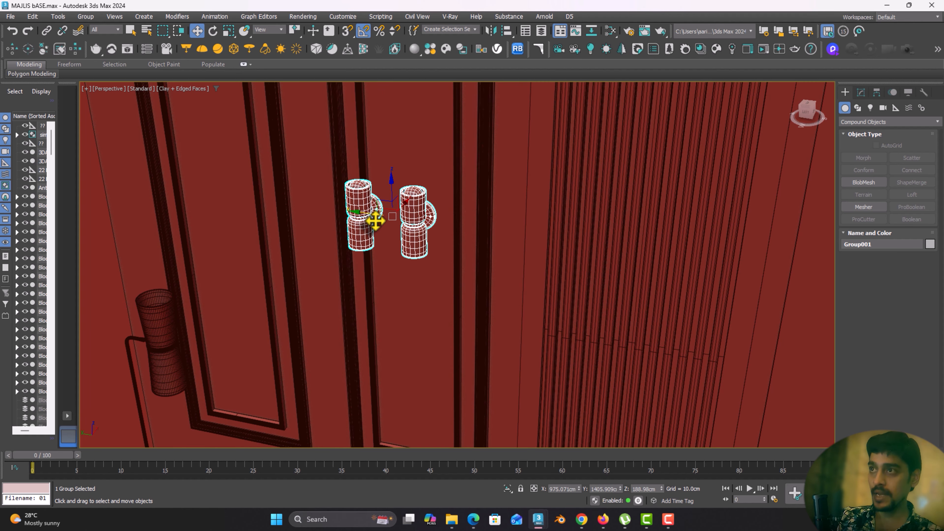
pyautogui.moveTo(371, 213); pyautogui.dragTo(470, 233, button='middle')
pyautogui.moveTo(436, 241); pyautogui.dragTo(448, 214)
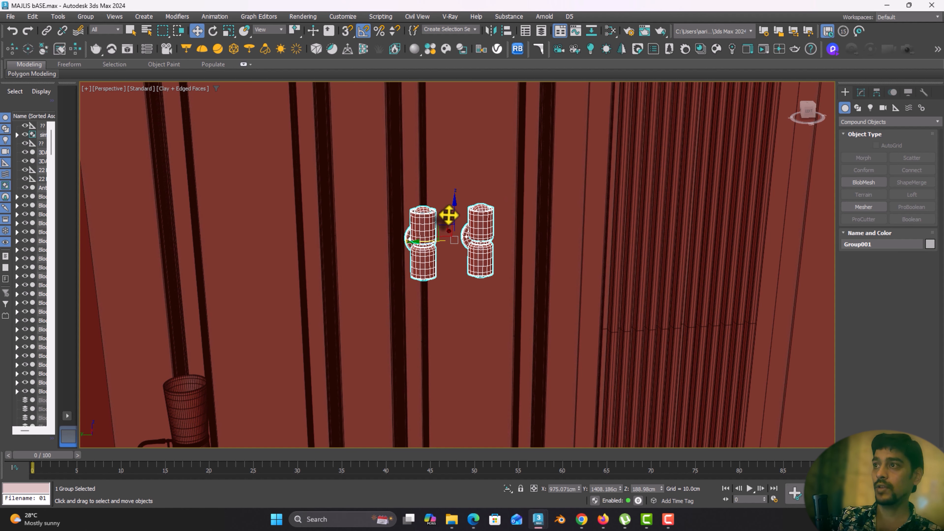
pyautogui.keyDown('alt'); pyautogui.moveTo(463, 315); pyautogui.dragTo(462, 316); pyautogui.keyUp('alt')
pyautogui.click(421, 236)
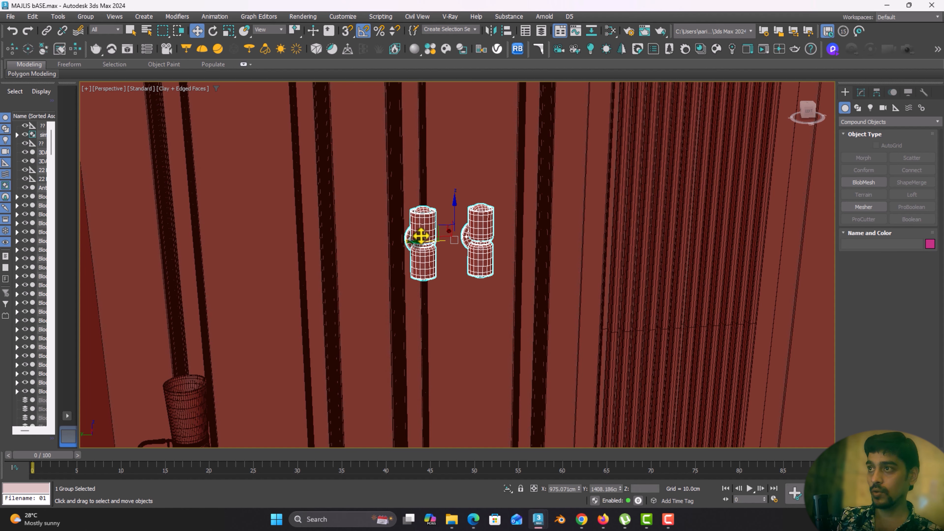
pyautogui.click(82, 17)
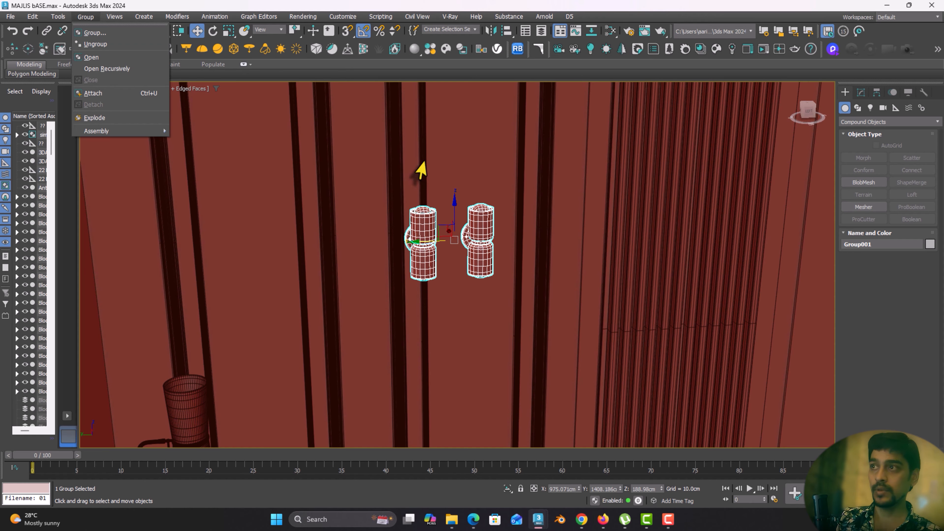
pyautogui.click(437, 254)
pyautogui.moveTo(439, 242); pyautogui.dragTo(461, 247)
# Open the lamp group and delete all parts of the lamp nearer the slatted panelling
pyautogui.scroll(-5, 469, 259)
pyautogui.keyDown('alt'); pyautogui.moveTo(529, 267); pyautogui.dragTo(338, 276, button='middle'); pyautogui.keyUp('alt')
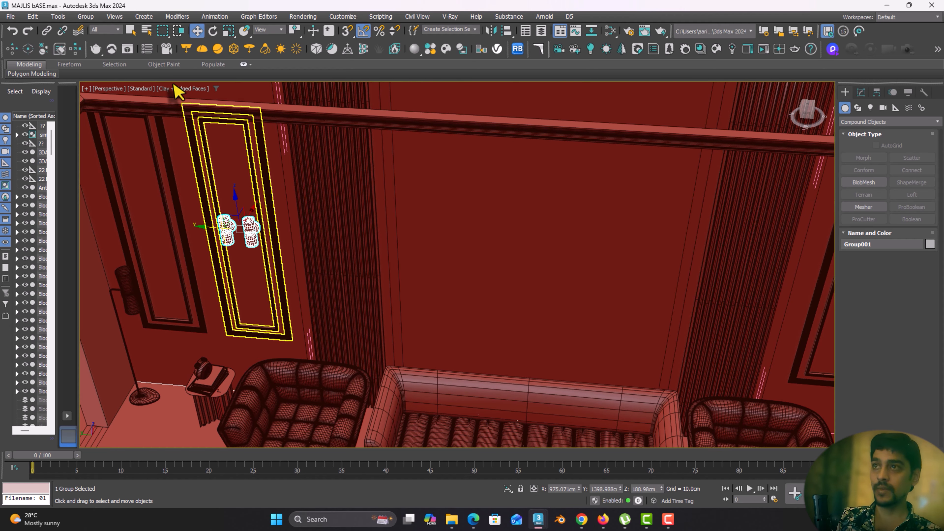
pyautogui.click(86, 18)
pyautogui.click(104, 58)
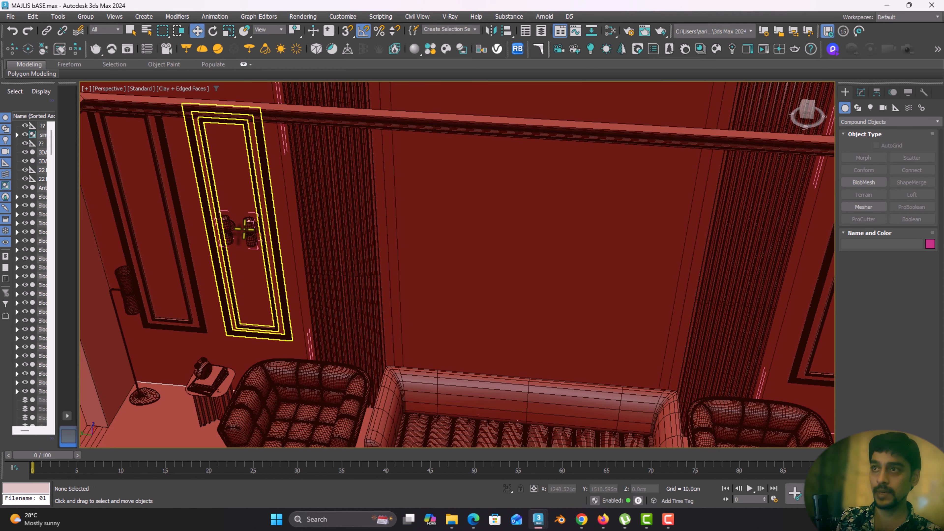
pyautogui.scroll(5, 158, 180)
pyautogui.click(212, 262)
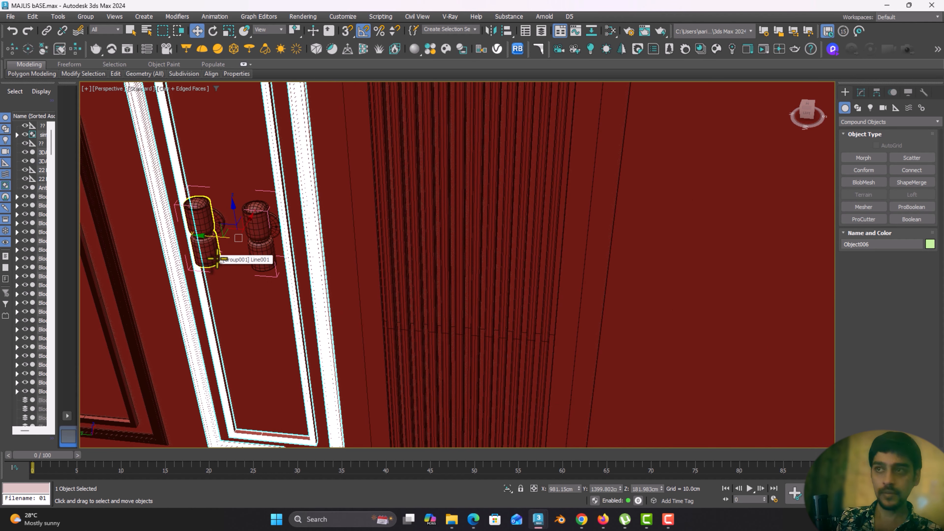
pyautogui.click(256, 235)
pyautogui.press('Delete')
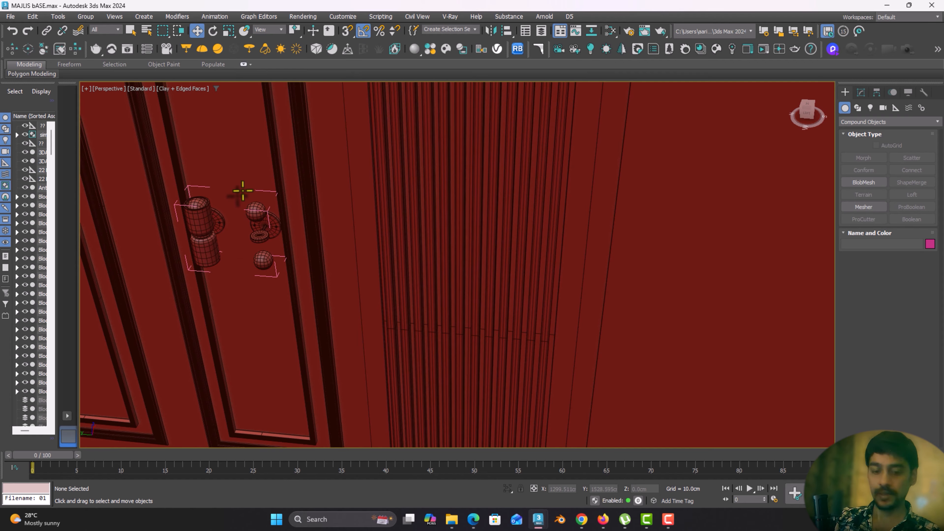
pyautogui.press('F3')
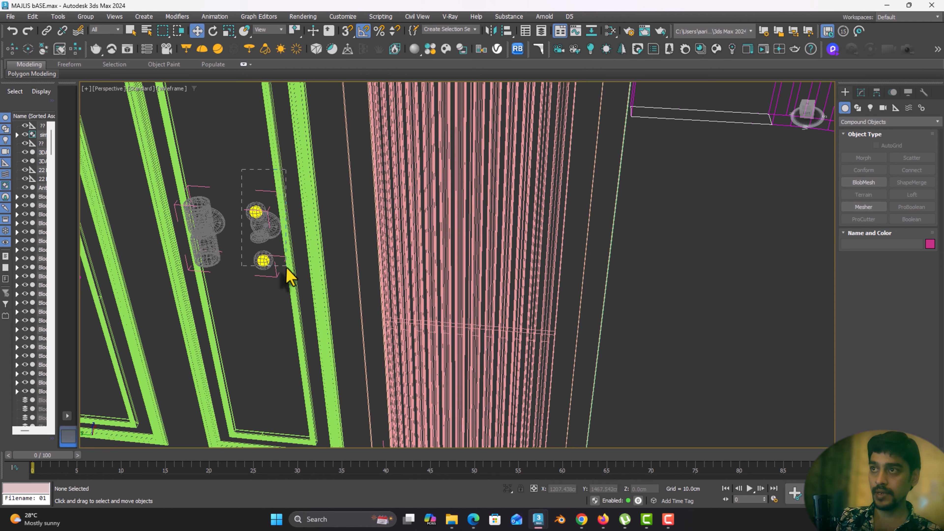
pyautogui.moveTo(286, 266); pyautogui.dragTo(287, 267)
pyautogui.keyDown('alt'); pyautogui.moveTo(354, 145); pyautogui.dragTo(37, 148); pyautogui.keyUp('alt')
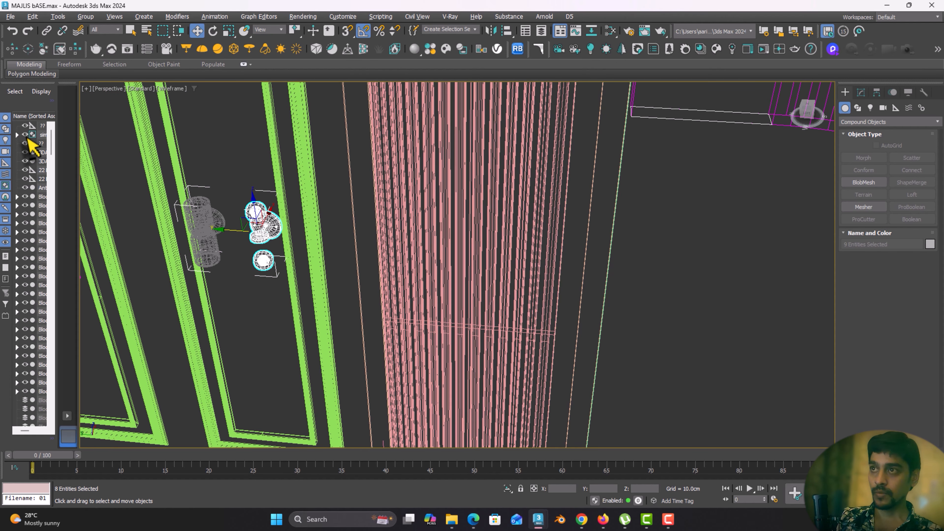
pyautogui.press('Delete')
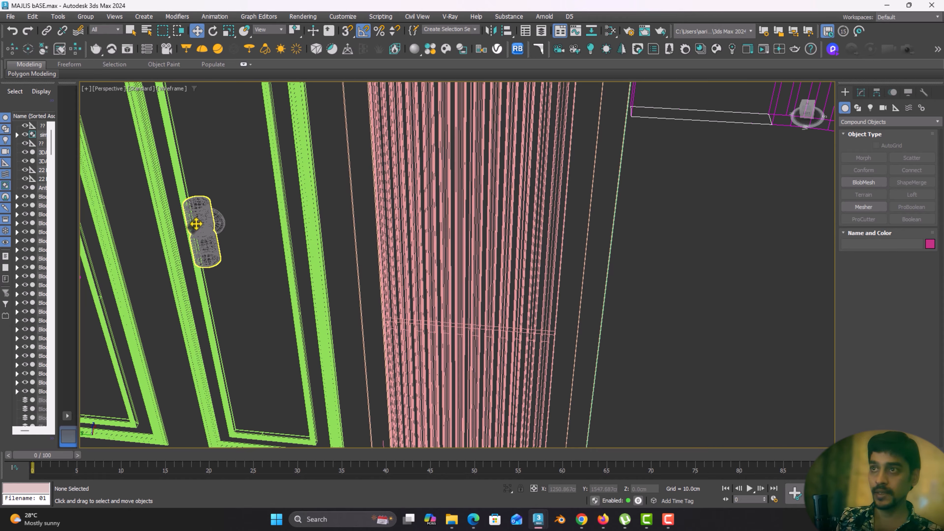
# Group the parts of the remaining wall lamp, leaving the wall frame out of the selection
pyautogui.click(195, 221)
pyautogui.click(85, 17)
pyautogui.click(98, 33)
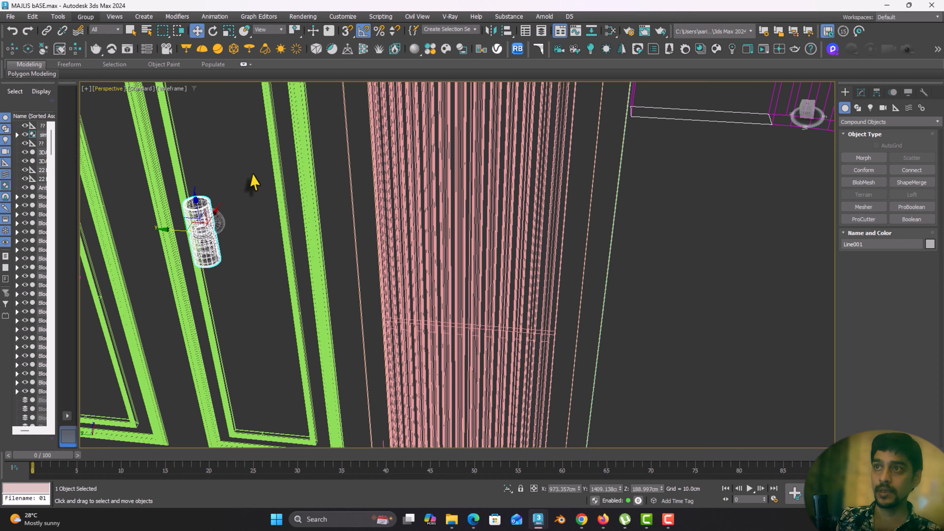
pyautogui.moveTo(192, 276); pyautogui.dragTo(191, 276)
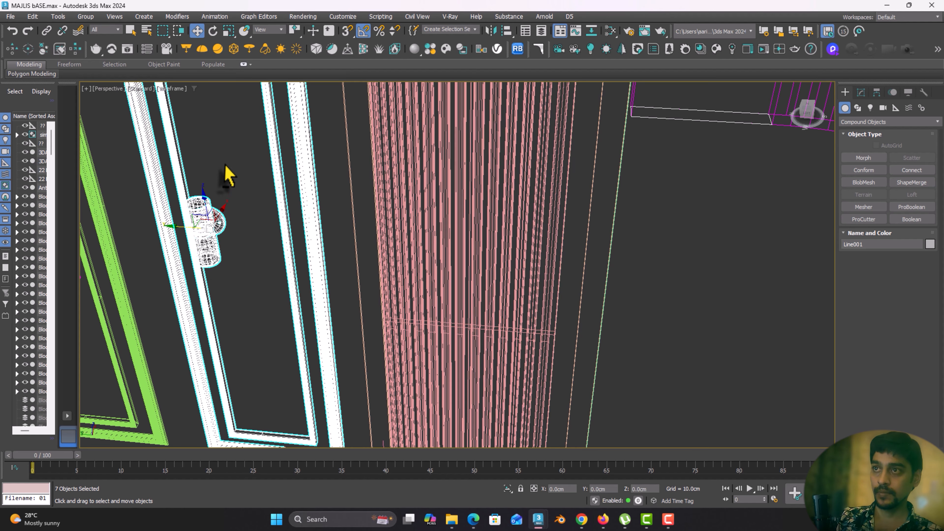
pyautogui.click(93, 16)
pyautogui.click(98, 33)
pyautogui.click(478, 274)
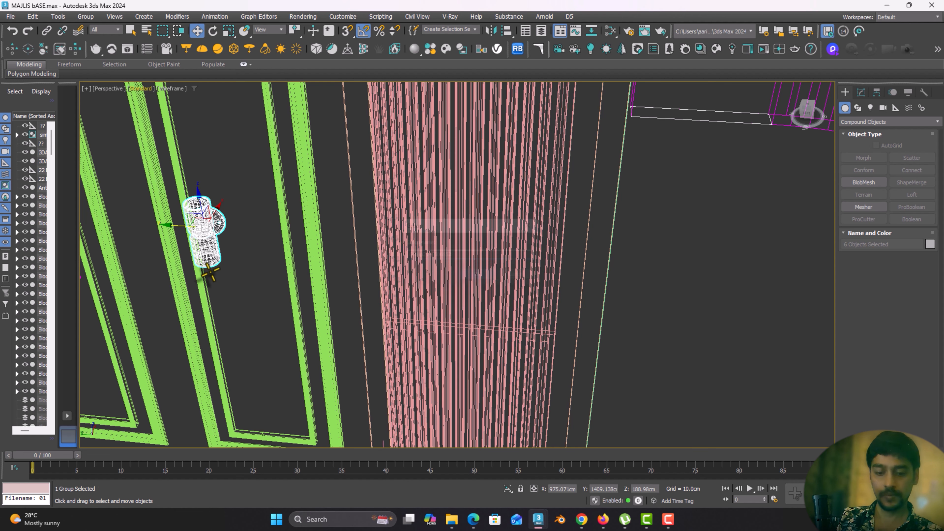
# Move the lamp between the two wall frames and place one instance between the frames at the sofa wall's other end
pyautogui.press('F3')
pyautogui.moveTo(165, 220); pyautogui.dragTo(97, 225)
pyautogui.scroll(-5, 136, 252)
pyautogui.moveTo(198, 265)
pyautogui.mouseDown(button='middle')
pyautogui.moveTo(226, 254)
pyautogui.moveTo(208, 250)
pyautogui.mouseUp(button='middle')
pyautogui.moveTo(147, 232); pyautogui.dragTo(599, 274)
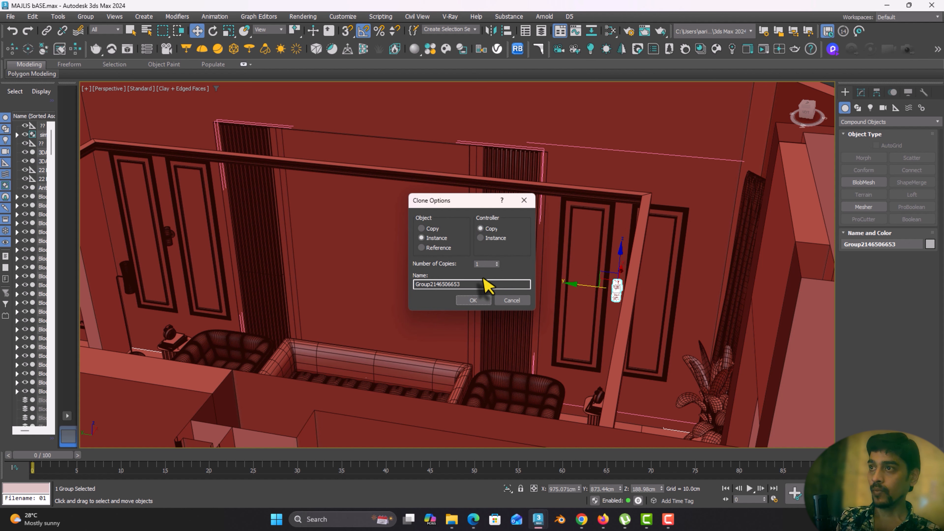
pyautogui.click(471, 301)
# Delete the potted plant standing in the dining room near the double door
pyautogui.moveTo(182, 262); pyautogui.dragTo(280, 277, button='middle')
pyautogui.scroll(-5, 284, 301)
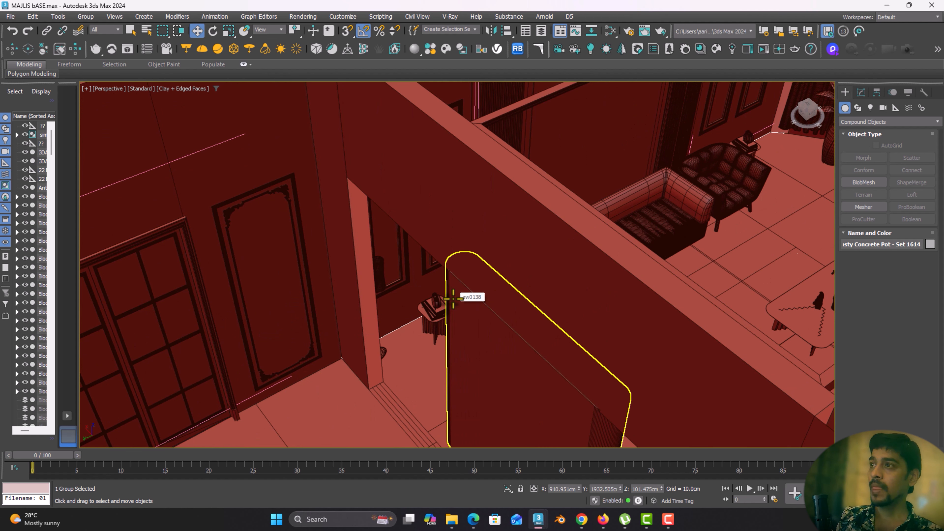
pyautogui.scroll(-6, 480, 284)
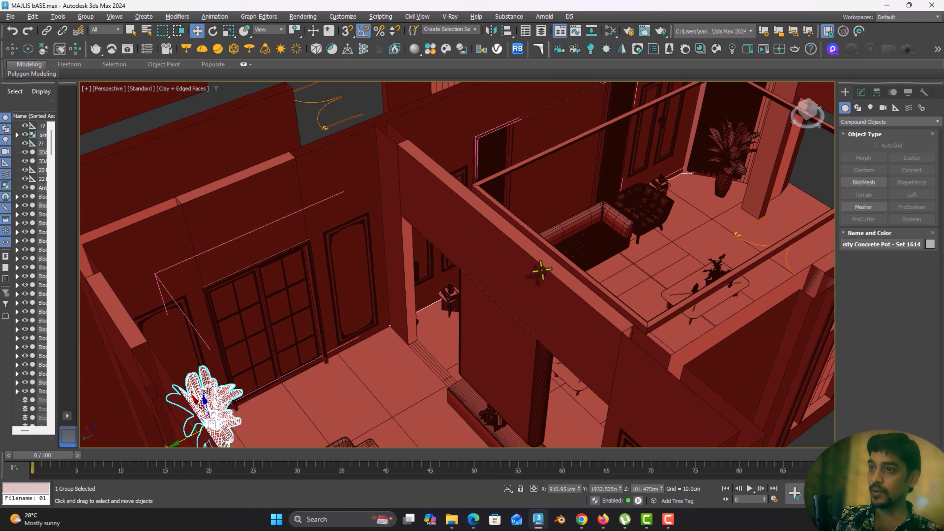
pyautogui.press('Delete')
# Examine the corner plant, floor lamp and free spaces around the majlis and the adjoining dining room
pyautogui.scroll(1, 758, 157)
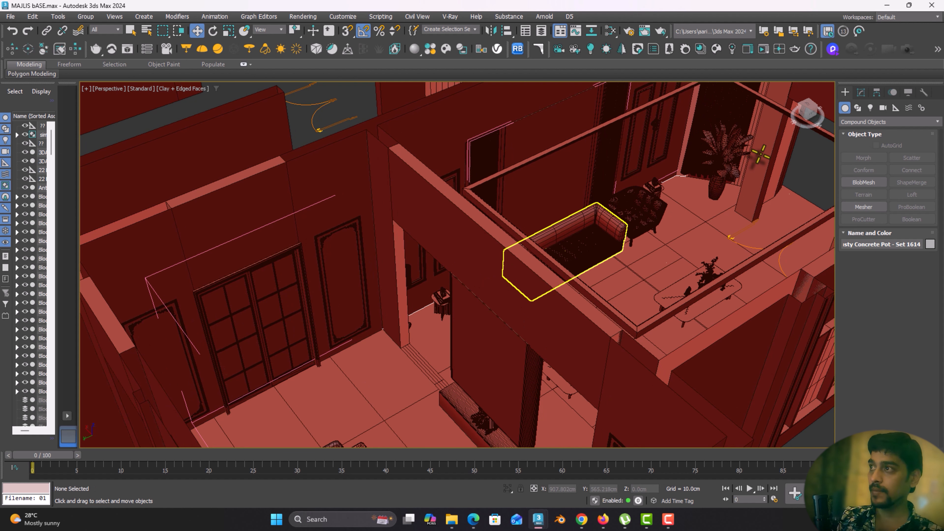
pyautogui.click(723, 156)
pyautogui.scroll(-3, 723, 156)
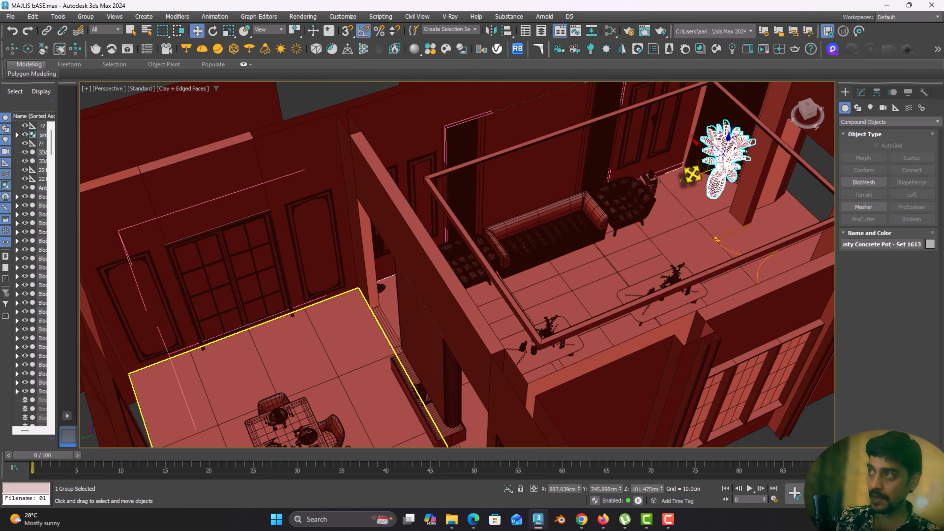
pyautogui.scroll(3, 718, 157)
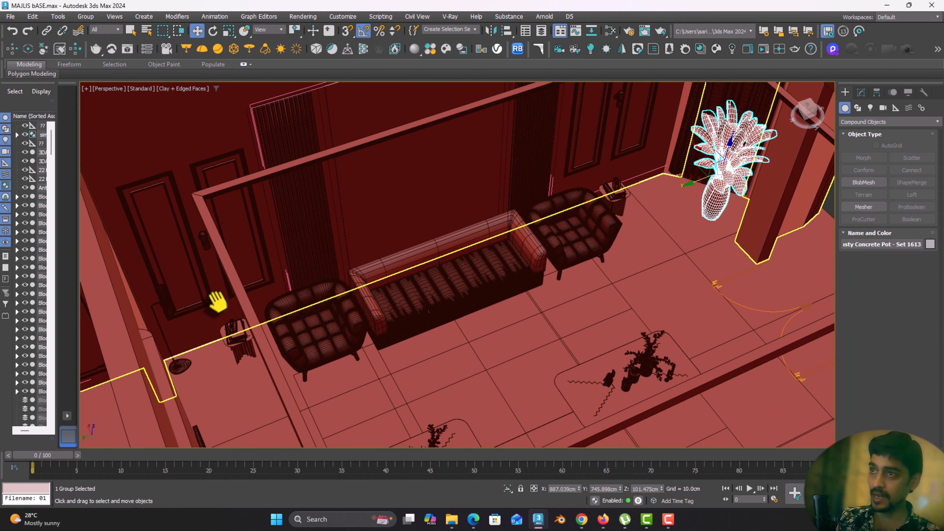
pyautogui.moveTo(217, 301); pyautogui.dragTo(469, 232, button='middle')
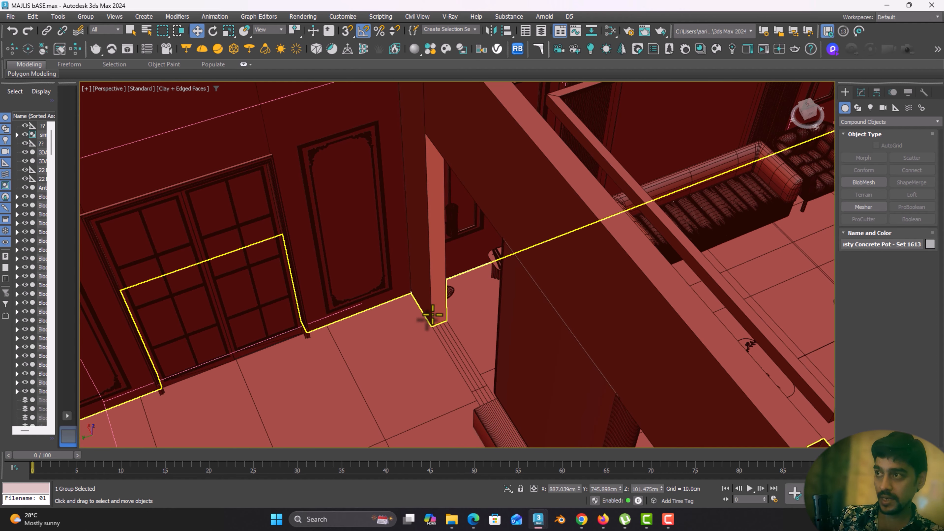
pyautogui.moveTo(429, 321)
pyautogui.keyDown('alt'); pyautogui.mouseDown(button='middle')
pyautogui.moveTo(440, 314)
pyautogui.moveTo(424, 312)
pyautogui.mouseUp(button='middle'); pyautogui.keyUp('alt')
pyautogui.moveTo(322, 276); pyautogui.dragTo(438, 223, button='middle')
pyautogui.keyDown('alt'); pyautogui.moveTo(439, 223); pyautogui.dragTo(410, 221, button='middle'); pyautogui.keyUp('alt')
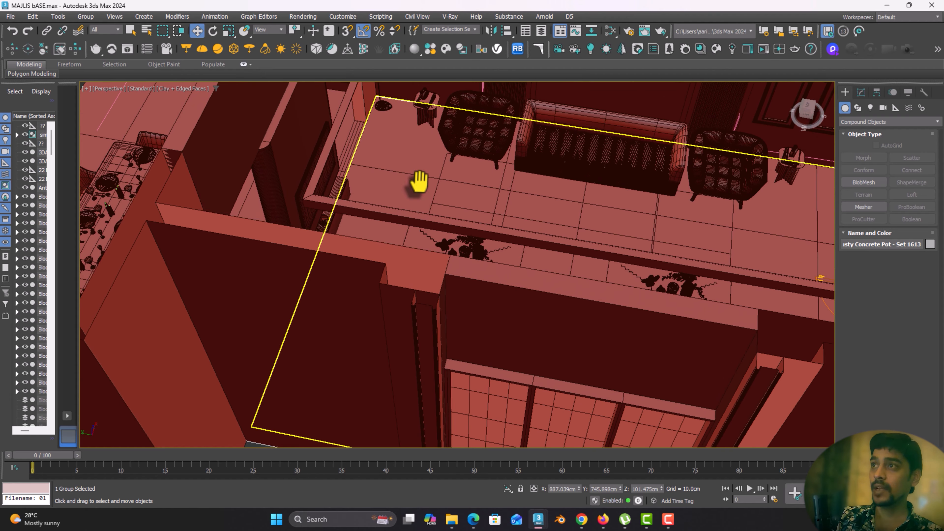
pyautogui.moveTo(419, 179); pyautogui.dragTo(482, 369, button='middle')
pyautogui.click(462, 254)
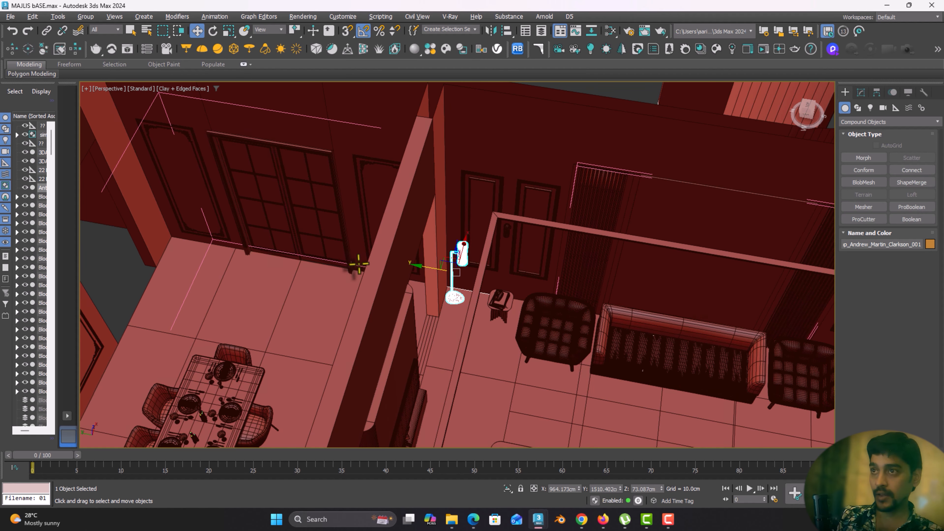
pyautogui.keyDown('alt'); pyautogui.moveTo(359, 264); pyautogui.dragTo(369, 288, button='middle'); pyautogui.keyUp('alt')
pyautogui.moveTo(110, 304); pyautogui.dragTo(478, 287, button='middle')
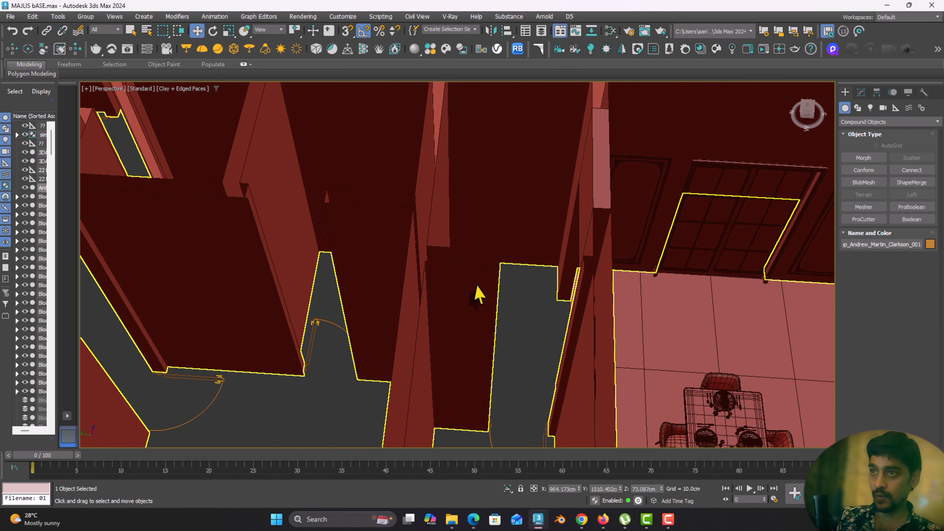
# Move the fan-shaped leaf decor and its base in the top view from the spare models to the dining room corner beside the TV divider
pyautogui.scroll(-5, 200, 291)
pyautogui.moveTo(201, 291); pyautogui.dragTo(322, 305, button='middle')
pyautogui.scroll(-5, 323, 305)
pyautogui.moveTo(460, 279); pyautogui.dragTo(358, 148, button='middle')
pyautogui.scroll(10, 368, 360)
pyautogui.click(515, 189)
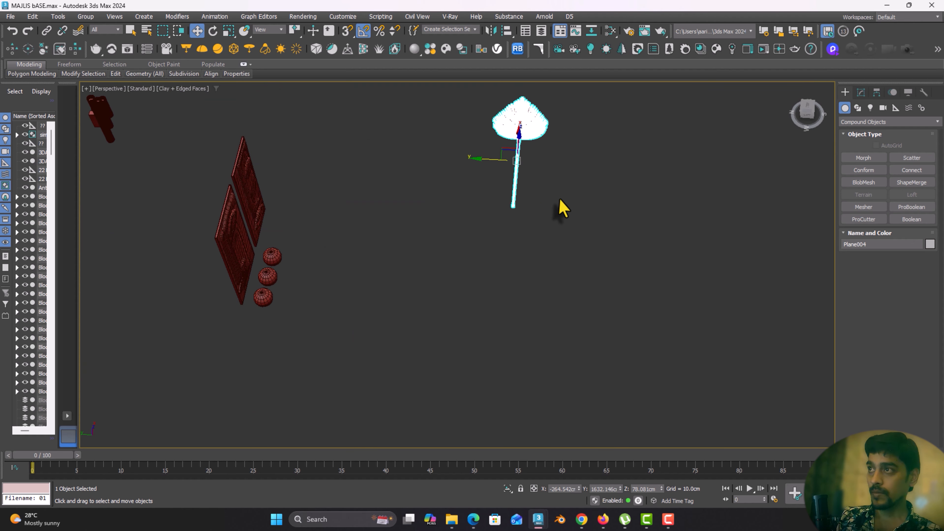
pyautogui.keyDown('alt'); pyautogui.moveTo(563, 208); pyautogui.dragTo(383, 266, button='middle'); pyautogui.keyUp('alt')
pyautogui.scroll(-2, 384, 262)
pyautogui.press('t')
pyautogui.scroll(-5, 385, 257)
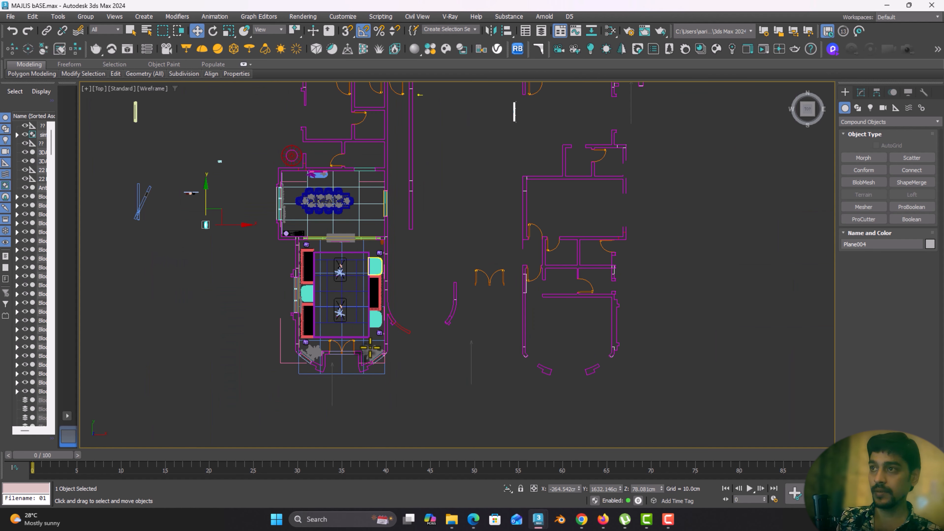
pyautogui.scroll(5, 203, 230)
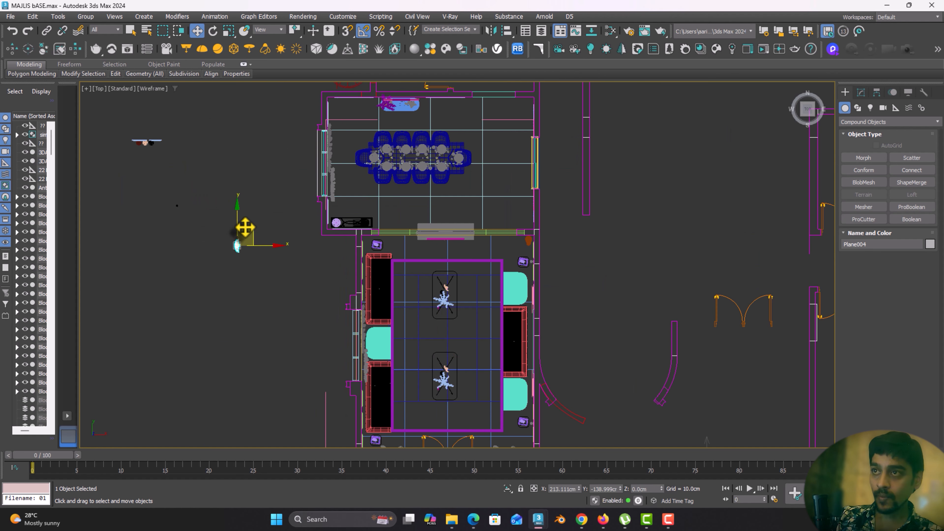
pyautogui.moveTo(245, 227); pyautogui.dragTo(246, 226)
pyautogui.hotkey('ctrl', 'z')
pyautogui.moveTo(159, 193); pyautogui.dragTo(531, 173)
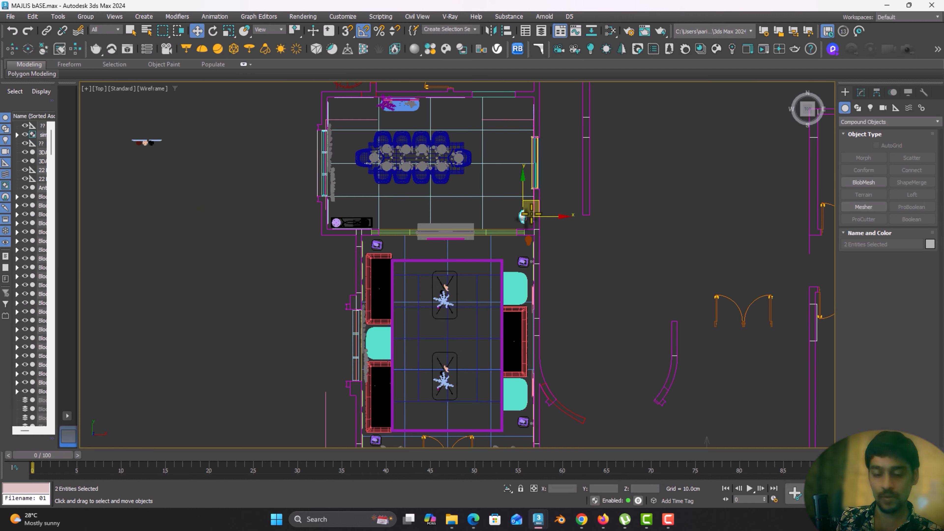
# Rotate the fan-shaped leaf decor and its base -90 degrees about the Z axis
pyautogui.scroll(5, 530, 215)
pyautogui.press('e')
pyautogui.moveTo(538, 184); pyautogui.dragTo(545, 190)
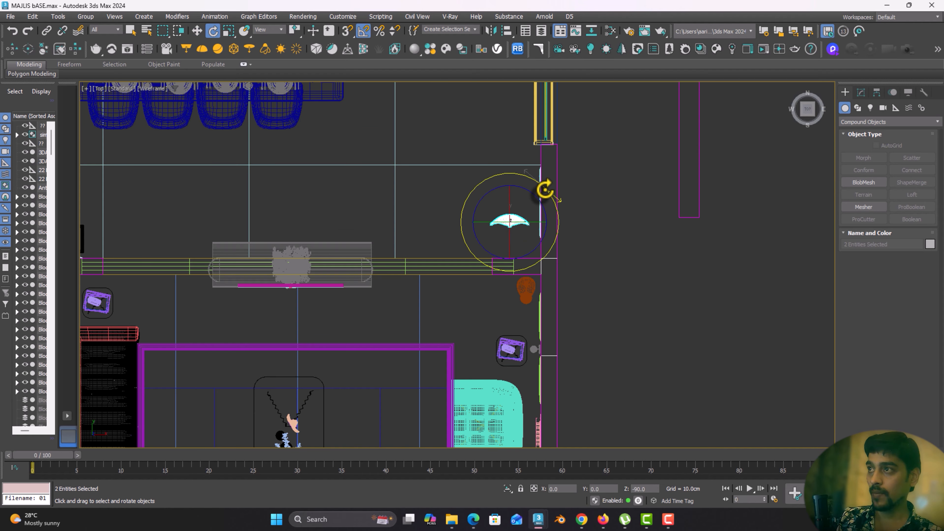
# Shift the fan-shaped leaf decor and its base about 23 cm along the Y axis, away from the TV divider
pyautogui.press('w')
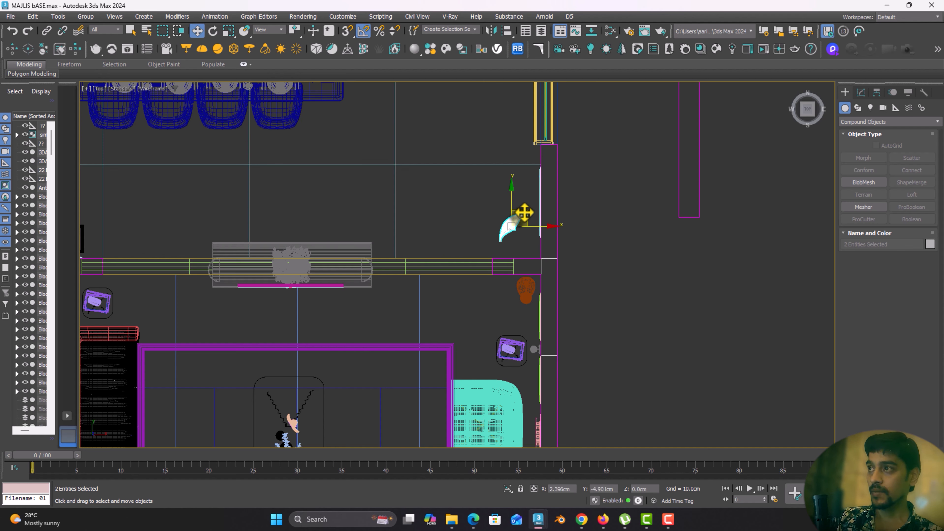
pyautogui.press('p')
pyautogui.moveTo(424, 231)
pyautogui.keyDown('alt'); pyautogui.mouseDown(button='middle')
pyautogui.moveTo(531, 214)
pyautogui.moveTo(508, 202)
pyautogui.moveTo(468, 226)
pyautogui.moveTo(468, 236)
pyautogui.mouseUp(button='middle'); pyautogui.keyUp('alt')
pyautogui.scroll(-4, 508, 202)
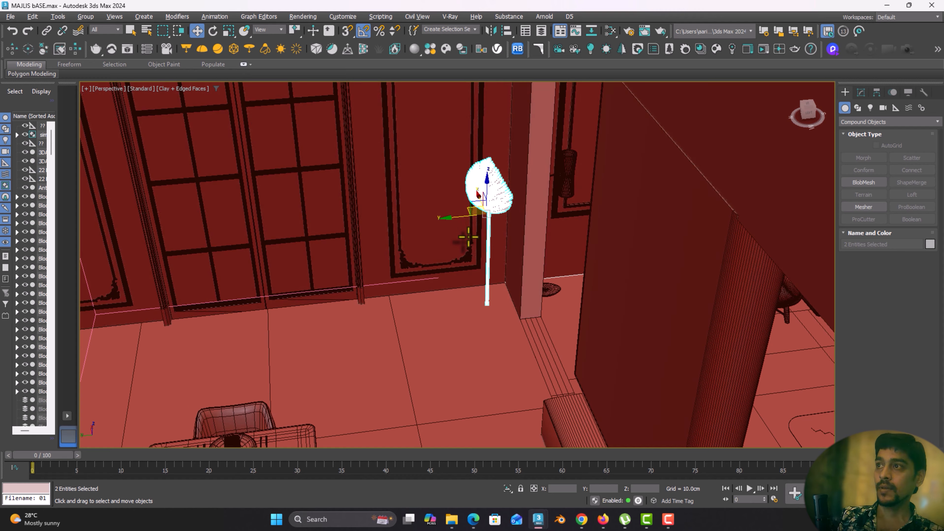
pyautogui.moveTo(464, 216); pyautogui.dragTo(437, 222)
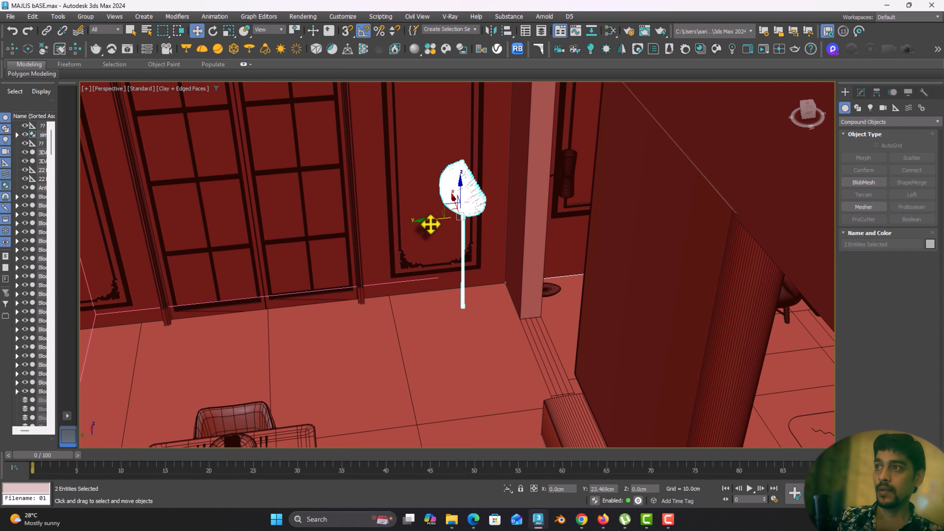
# Mirror the fan-shaped leaf decor as an instance and move it to the opposite side of the double door, near the far corner
pyautogui.moveTo(431, 224); pyautogui.dragTo(484, 240, button='middle')
pyautogui.click(492, 31)
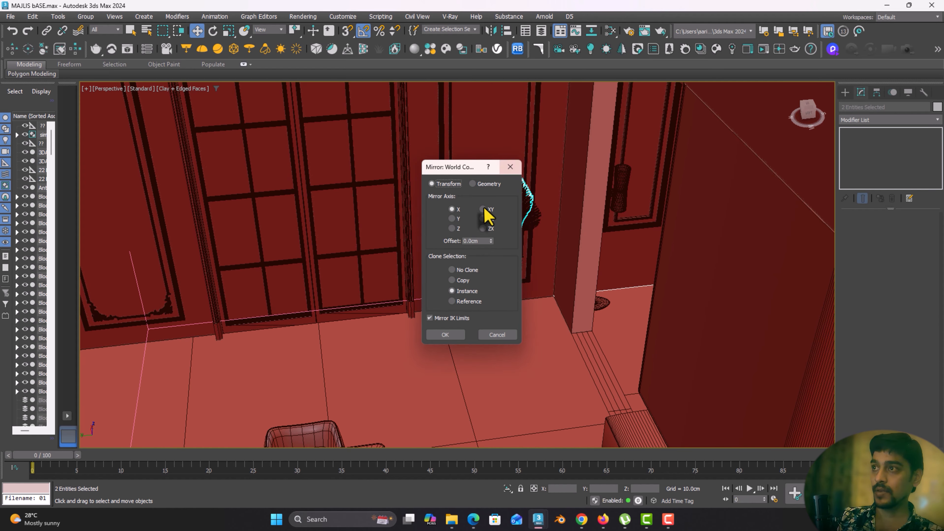
pyautogui.click(445, 334)
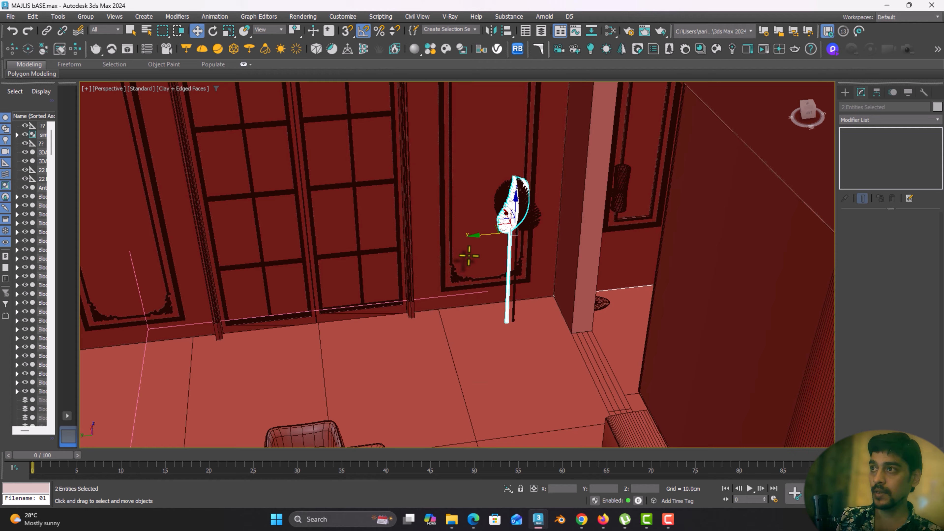
pyautogui.moveTo(478, 238); pyautogui.dragTo(126, 270)
pyautogui.moveTo(127, 270); pyautogui.dragTo(301, 271, button='middle')
pyautogui.moveTo(290, 268); pyautogui.dragTo(255, 273)
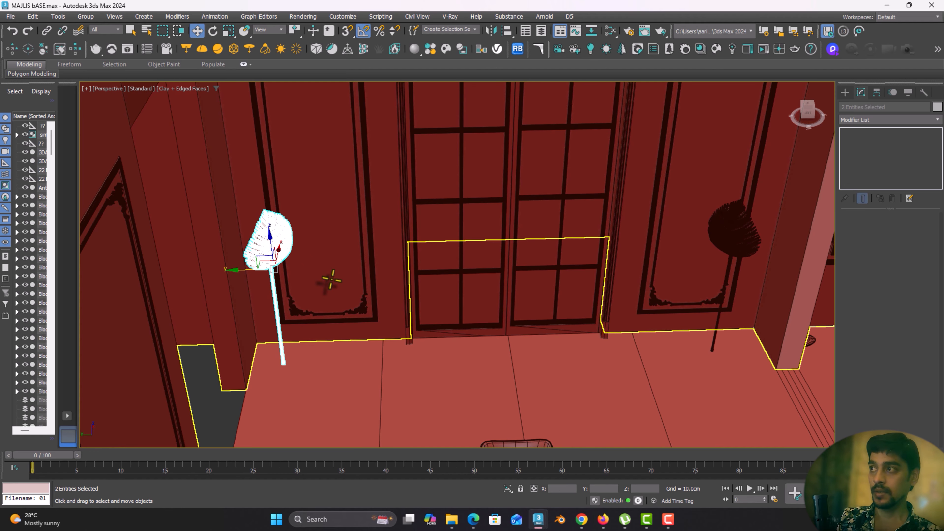
# Move the original leaf decor along the Y axis closer to the divider corner and bring its Corona light along behind it
pyautogui.click(739, 252)
pyautogui.moveTo(695, 283); pyautogui.dragTo(726, 281)
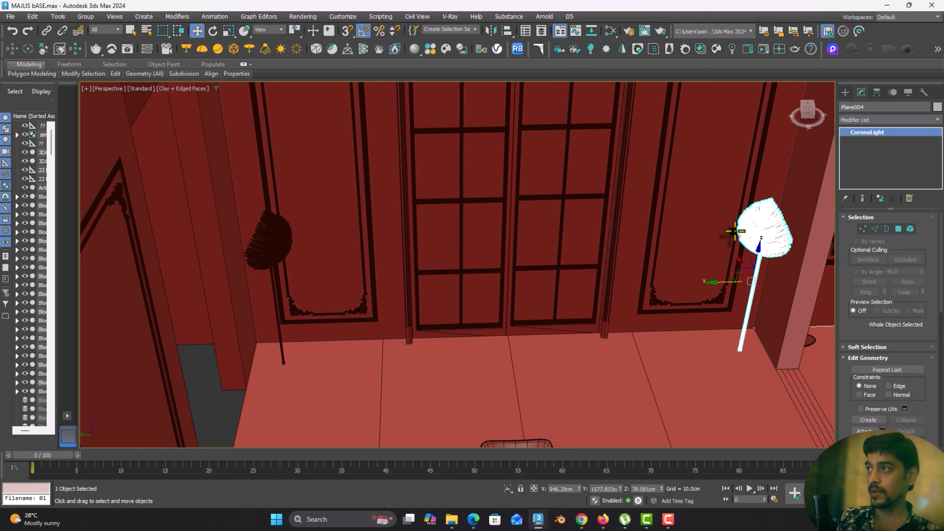
pyautogui.click(734, 234)
pyautogui.scroll(3, 734, 233)
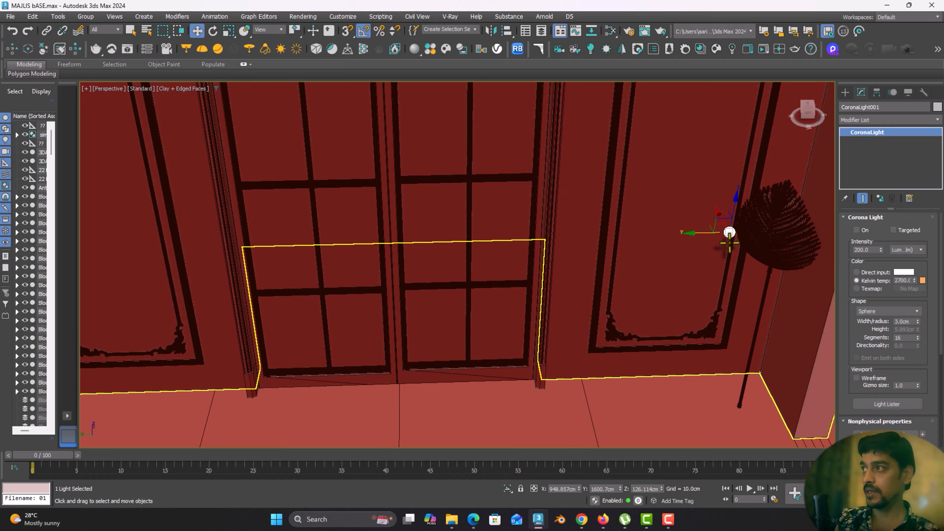
pyautogui.moveTo(760, 230); pyautogui.dragTo(763, 231)
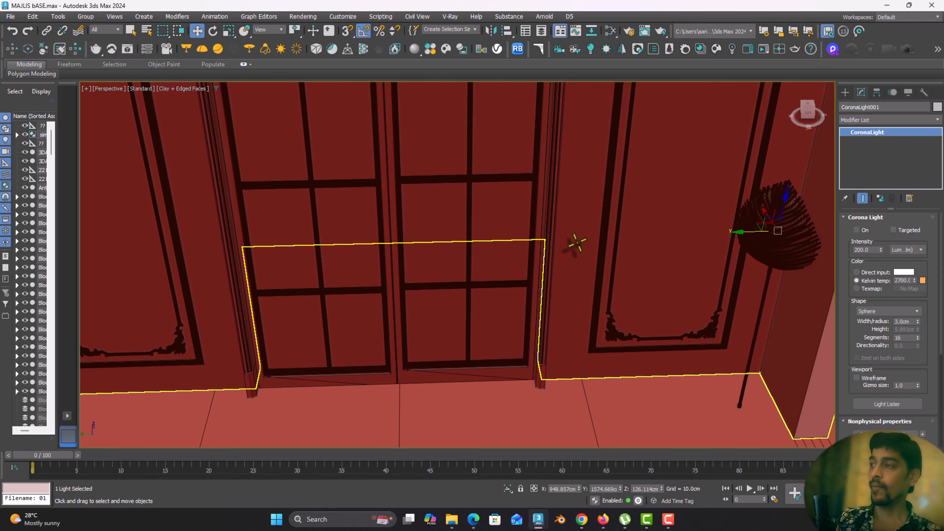
# Copy the potted plant from the majlis corner into the dining room
pyautogui.scroll(-5, 574, 245)
pyautogui.moveTo(541, 266); pyautogui.dragTo(574, 281, button='middle')
pyautogui.keyDown('alt'); pyautogui.moveTo(575, 281); pyautogui.dragTo(530, 316, button='middle'); pyautogui.keyUp('alt')
pyautogui.moveTo(438, 250); pyautogui.dragTo(330, 346, button='middle')
pyautogui.moveTo(320, 258); pyautogui.dragTo(314, 327, button='middle')
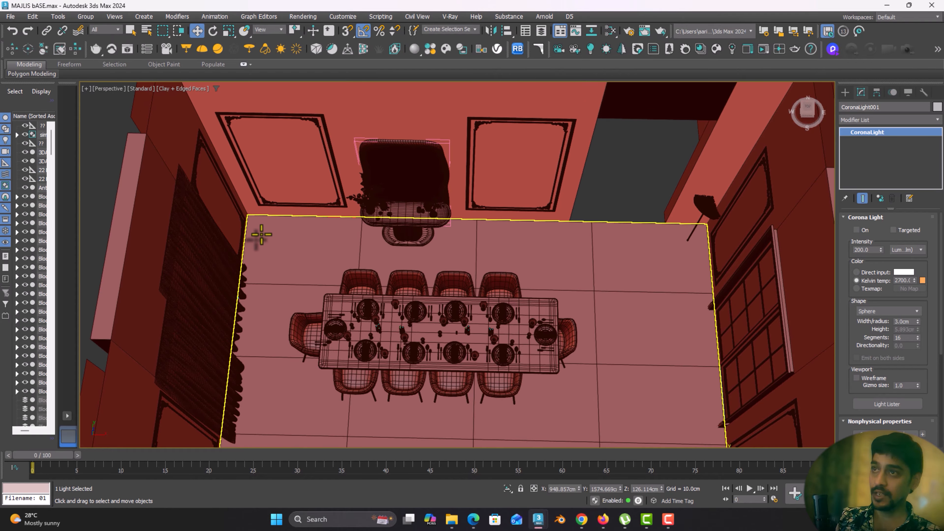
pyautogui.scroll(-5, 267, 235)
pyautogui.moveTo(431, 235); pyautogui.dragTo(474, 184, button='middle')
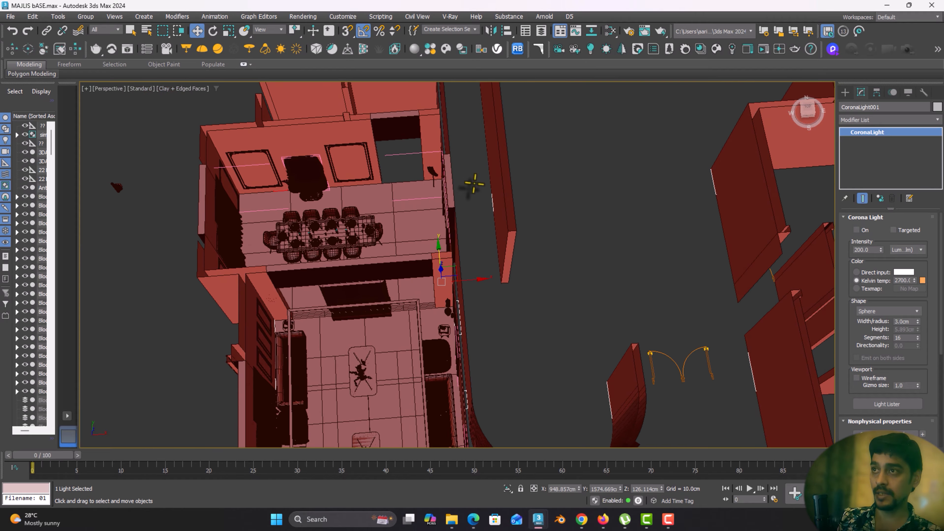
pyautogui.moveTo(542, 295); pyautogui.dragTo(499, 181, button='middle')
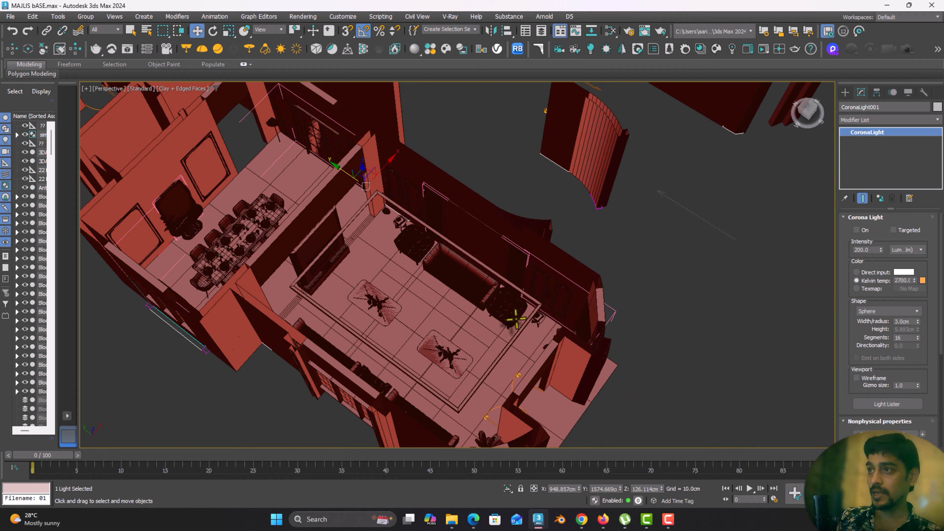
pyautogui.keyDown('alt'); pyautogui.moveTo(516, 319); pyautogui.dragTo(593, 266, button='middle'); pyautogui.keyUp('alt')
pyautogui.moveTo(628, 143)
pyautogui.mouseDown()
pyautogui.moveTo(326, 191)
pyautogui.moveTo(334, 192)
pyautogui.mouseUp()
pyautogui.press('Return')
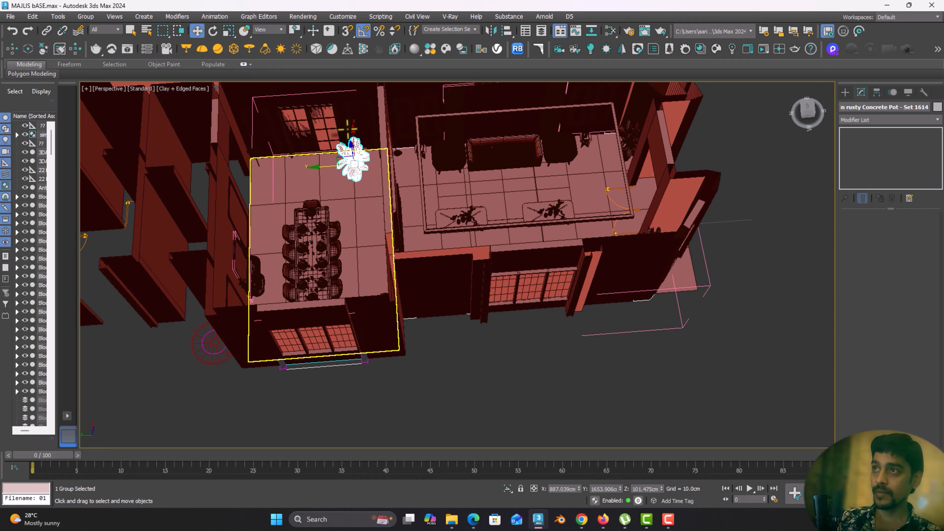
# Move the copied potted plant into the dining room corner between the curtain and the mirror wall
pyautogui.moveTo(367, 277); pyautogui.dragTo(245, 333)
pyautogui.press('z')
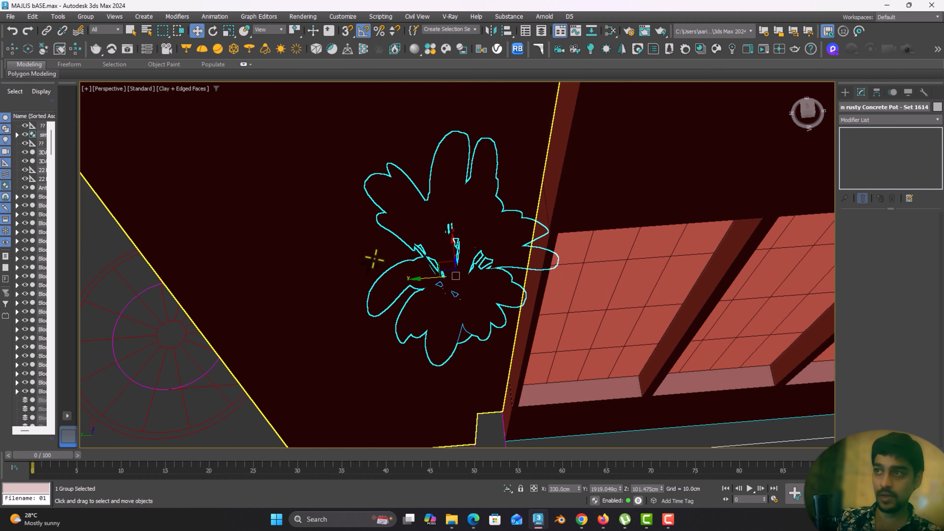
pyautogui.keyDown('alt'); pyautogui.moveTo(375, 257); pyautogui.dragTo(179, 231, button='middle'); pyautogui.keyUp('alt')
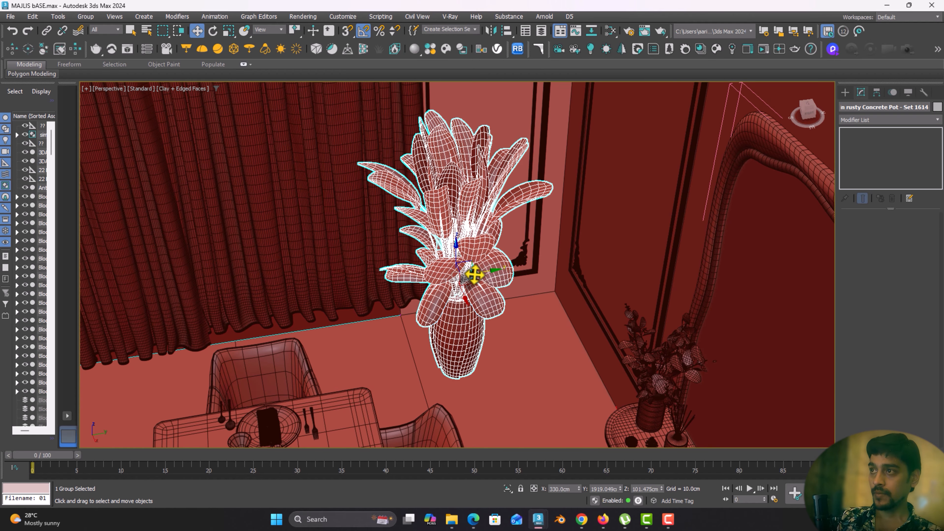
pyautogui.moveTo(474, 275); pyautogui.dragTo(523, 304)
# Examine the two face relief panels among the spare models outside the rooms, shown without edged faces
pyautogui.scroll(-5, 365, 283)
pyautogui.moveTo(372, 279); pyautogui.dragTo(462, 297, button='middle')
pyautogui.keyDown('alt'); pyautogui.moveTo(373, 216); pyautogui.dragTo(407, 238, button='middle'); pyautogui.keyUp('alt')
pyautogui.moveTo(496, 261); pyautogui.dragTo(448, 242, button='middle')
pyautogui.click(261, 270)
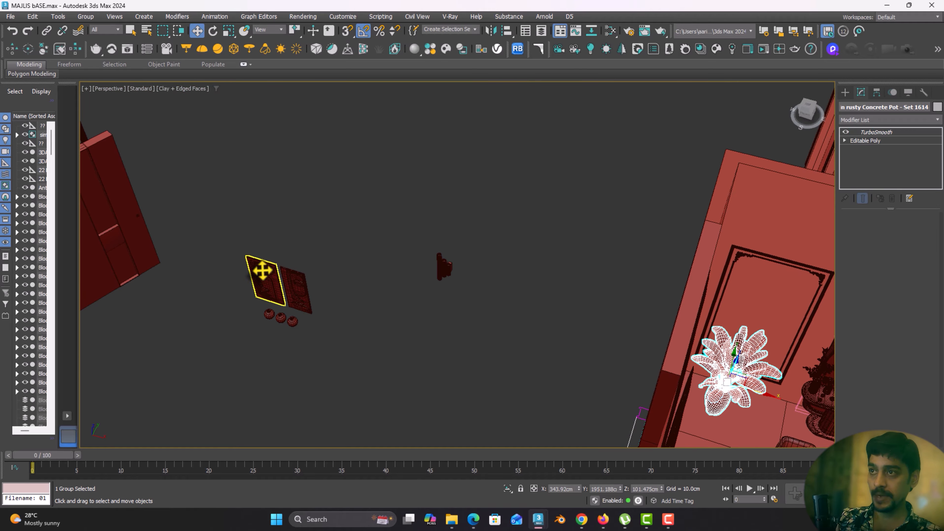
pyautogui.press('z')
pyautogui.keyDown('alt'); pyautogui.moveTo(379, 283); pyautogui.dragTo(400, 263, button='middle'); pyautogui.keyUp('alt')
pyautogui.press('F3')
pyautogui.press('F3')
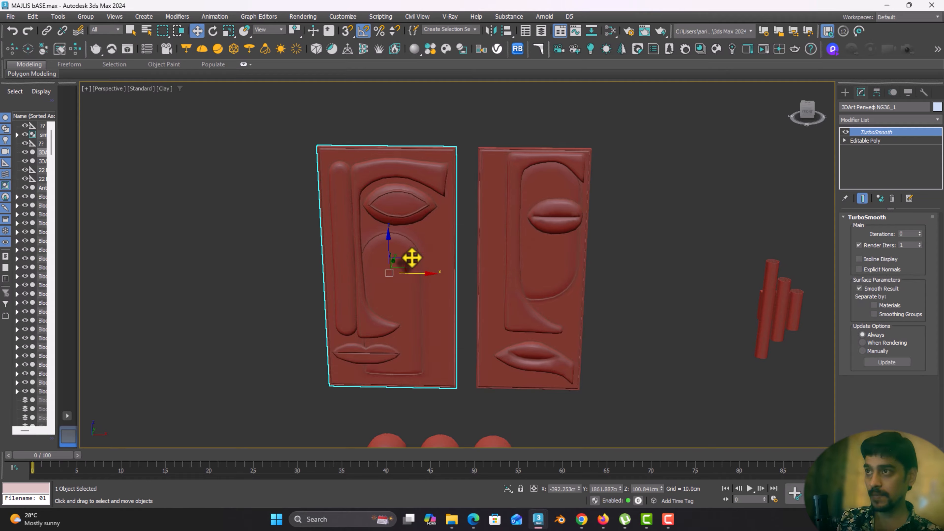
pyautogui.scroll(3, 386, 281)
pyautogui.scroll(-3, 389, 263)
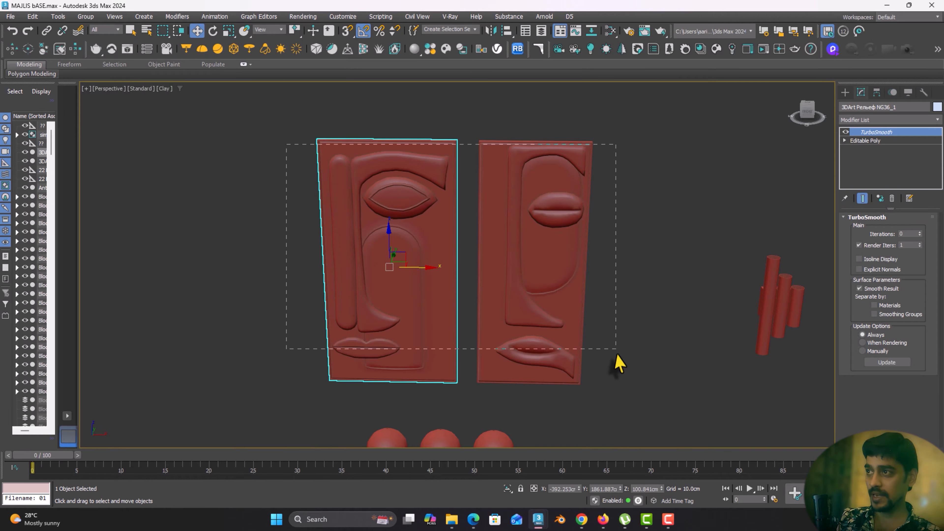
# Move both face relief panels from outside the plan to the console table in the dining room
pyautogui.moveTo(617, 354); pyautogui.dragTo(617, 354)
pyautogui.moveTo(486, 271); pyautogui.dragTo(512, 277)
pyautogui.press('t')
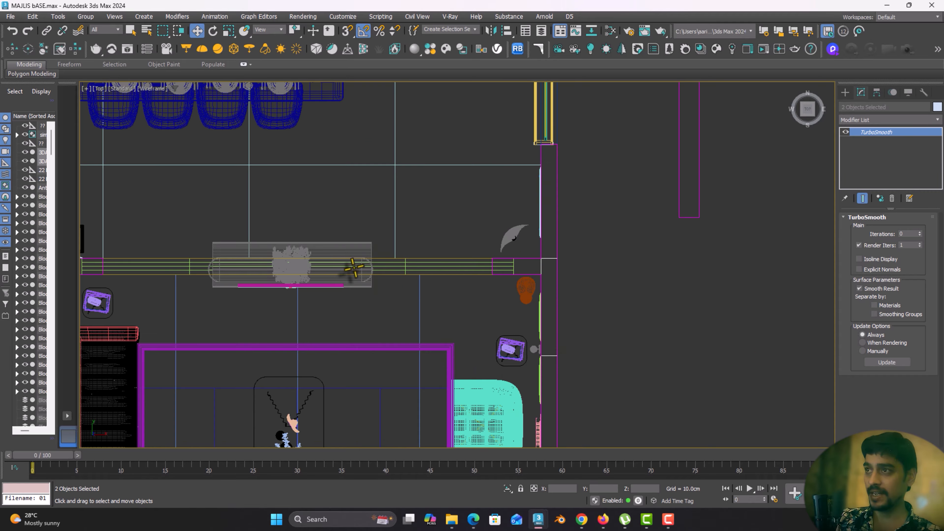
pyautogui.scroll(-4, 269, 278)
pyautogui.scroll(-3, 224, 284)
pyautogui.moveTo(271, 293); pyautogui.dragTo(295, 297, button='middle')
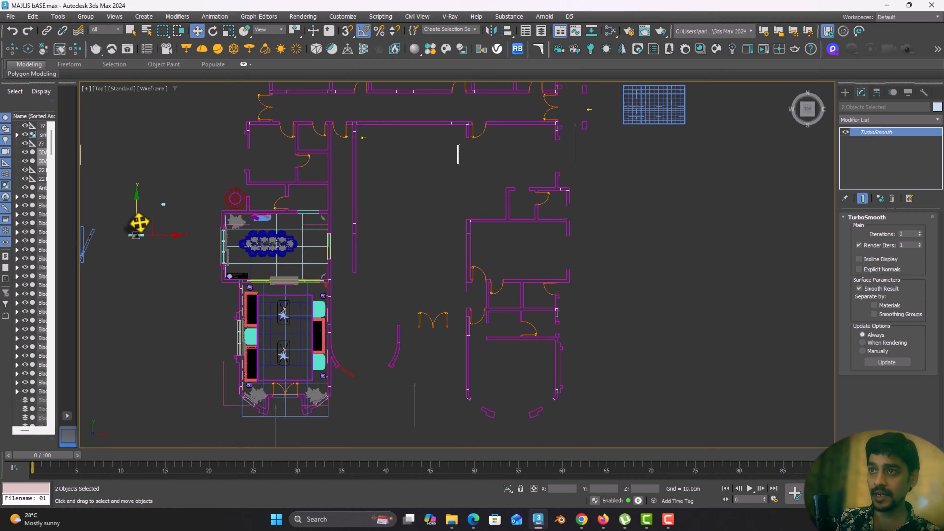
pyautogui.scroll(6, 243, 255)
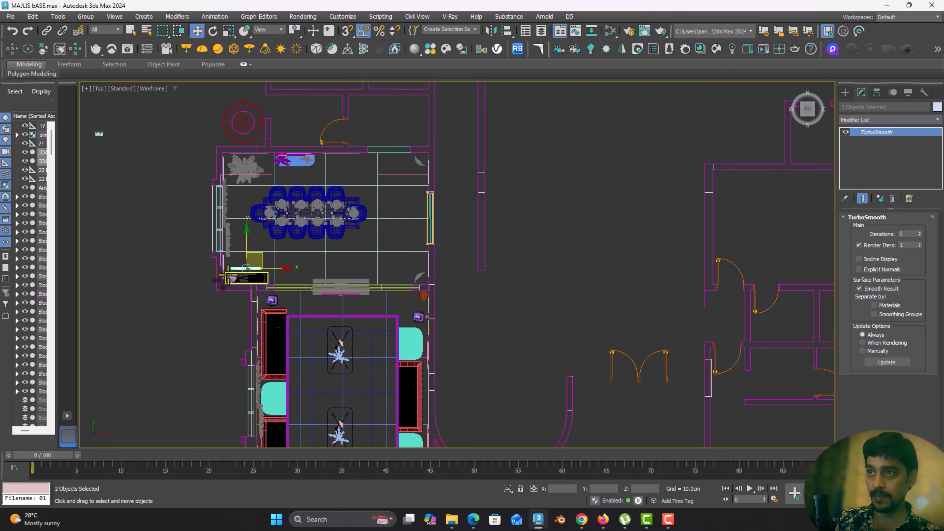
pyautogui.moveTo(294, 242); pyautogui.dragTo(293, 258)
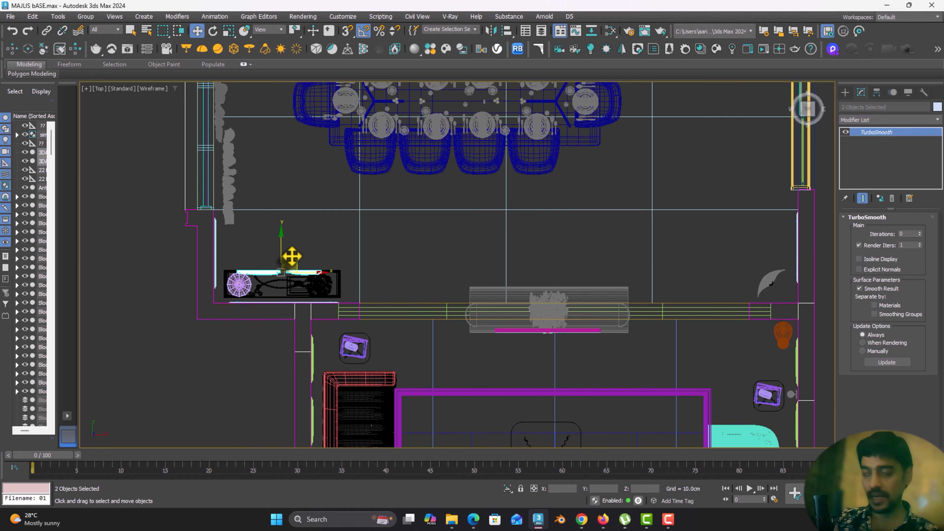
# Rotate the two relief panels about the vertical axis so their carved faces point into the dining room
pyautogui.press('p')
pyautogui.press('z')
pyautogui.scroll(-3, 297, 260)
pyautogui.keyDown('alt'); pyautogui.moveTo(343, 251); pyautogui.dragTo(232, 295, button='middle'); pyautogui.keyUp('alt')
pyautogui.press('e')
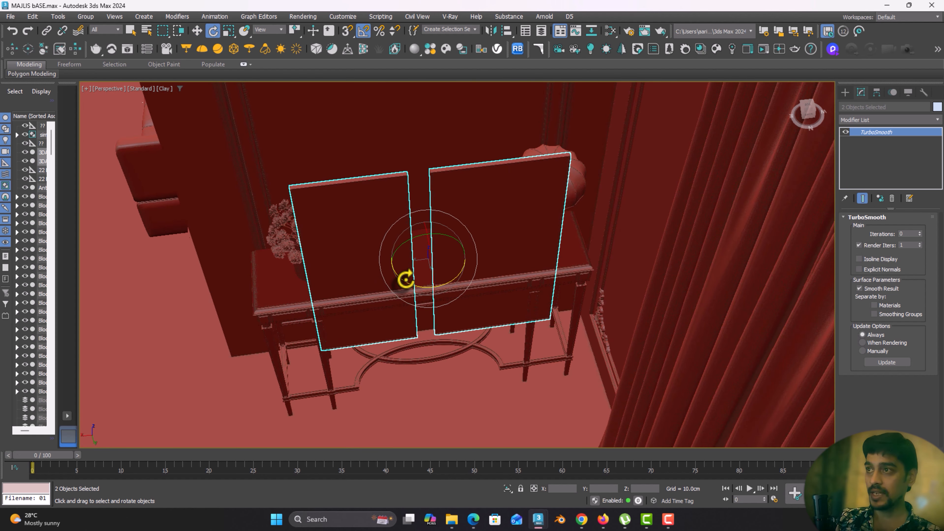
pyautogui.moveTo(405, 278); pyautogui.dragTo(423, 283)
# Move the two relief panels about 36 cm back toward the wall behind the console table
pyautogui.press('w')
pyautogui.moveTo(424, 285); pyautogui.dragTo(448, 305, button='middle')
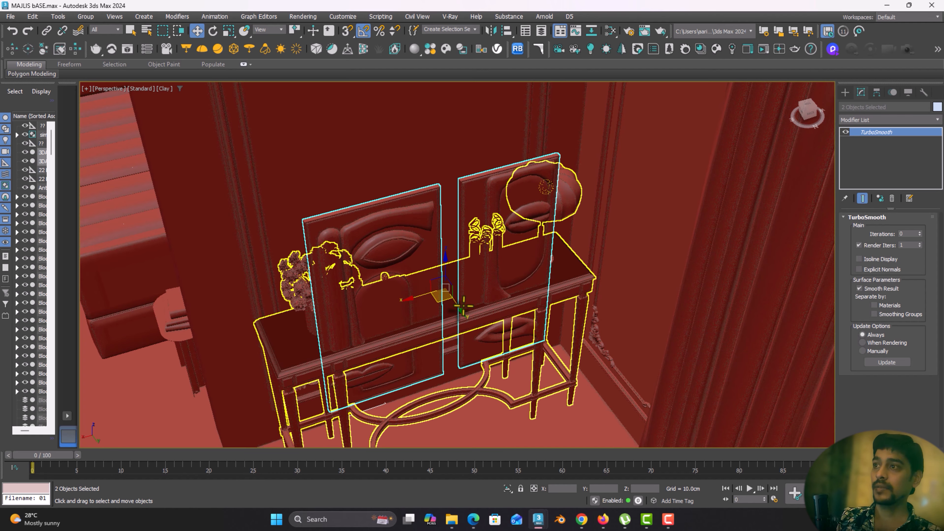
pyautogui.click(457, 305)
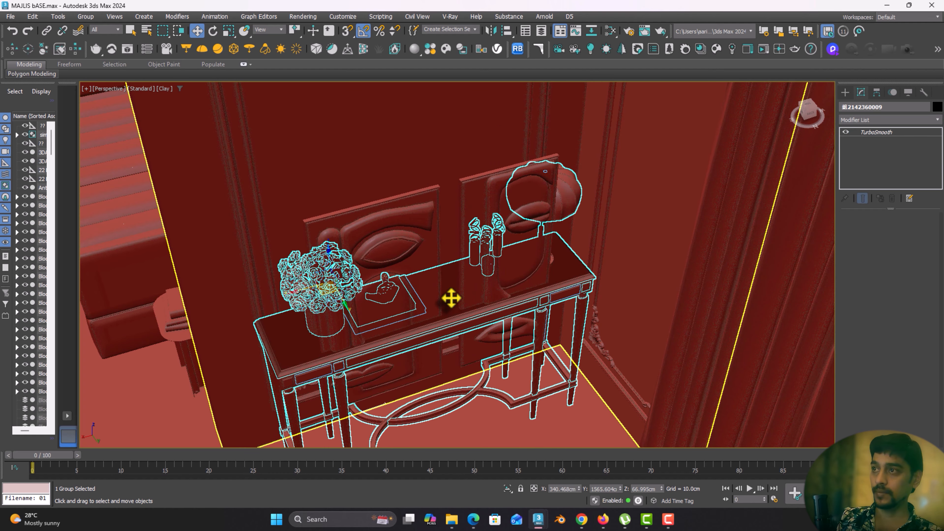
pyautogui.hotkey('ctrl', 'z')
pyautogui.moveTo(452, 299); pyautogui.dragTo(418, 253)
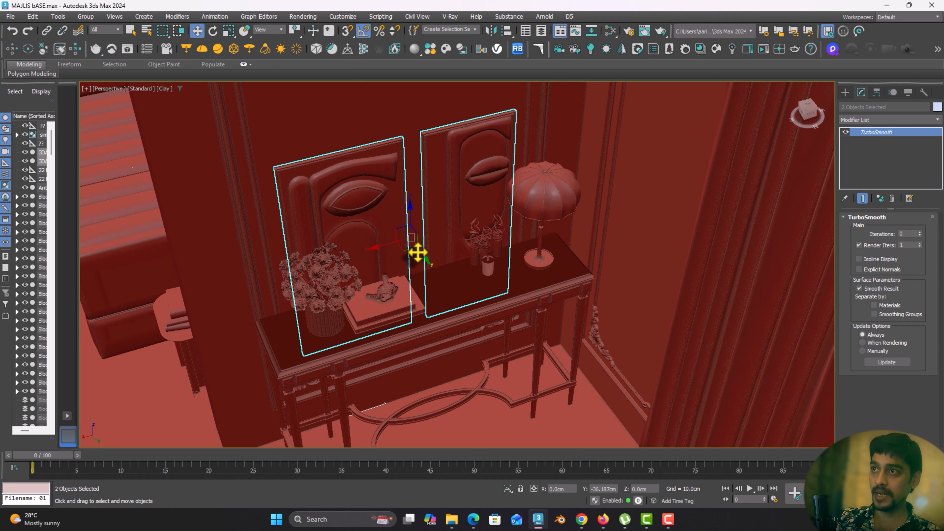
# Raise the two relief panels above the console table so they hang inside the wall moulding frame
pyautogui.moveTo(383, 247); pyautogui.dragTo(435, 333, button='middle')
pyautogui.scroll(-3, 403, 334)
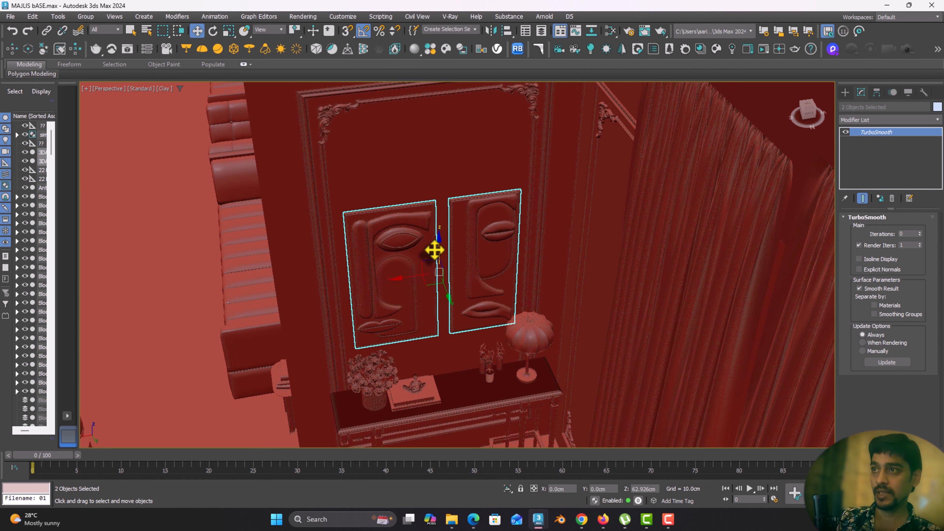
pyautogui.moveTo(437, 245); pyautogui.dragTo(436, 241)
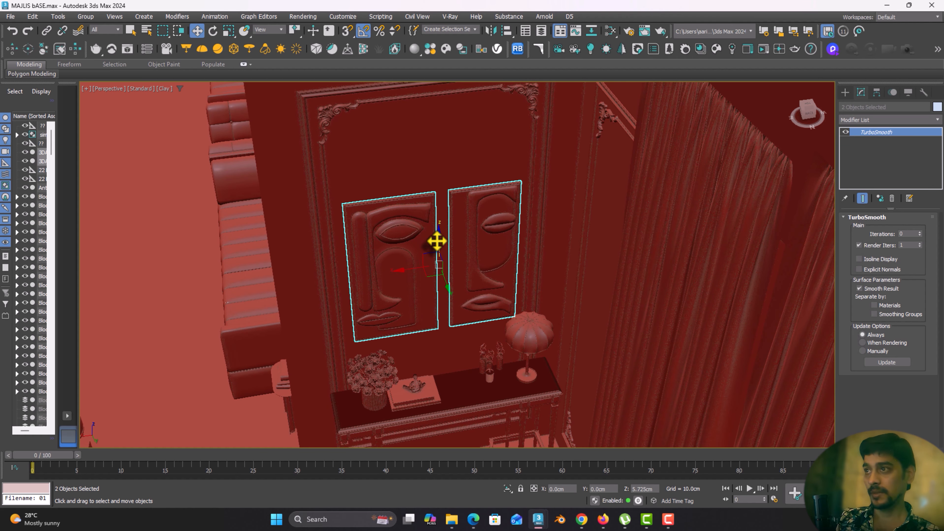
# Examine the majlis and dining room walls from several angles, including the wall above the dining room doorway
pyautogui.moveTo(430, 256); pyautogui.dragTo(502, 308, button='middle')
pyautogui.keyDown('alt'); pyautogui.moveTo(502, 307); pyautogui.dragTo(484, 335, button='middle'); pyautogui.keyUp('alt')
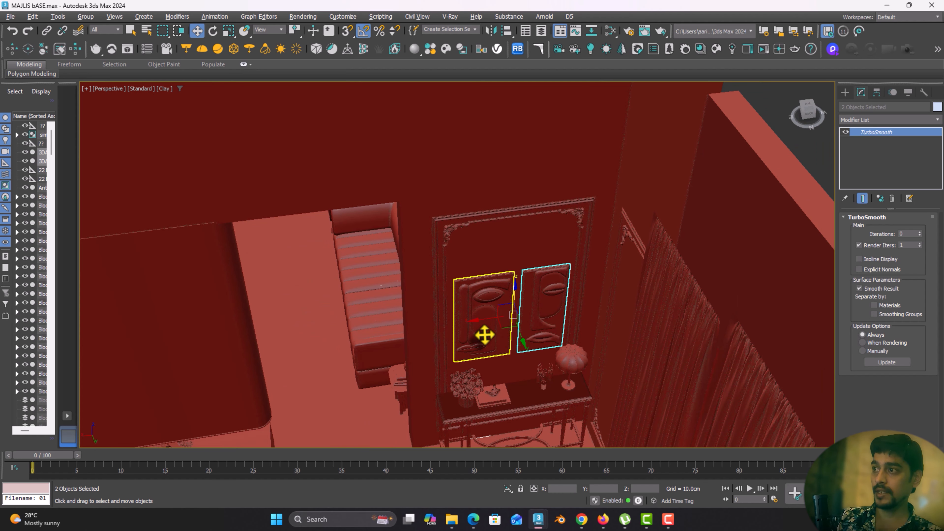
pyautogui.keyDown('alt'); pyautogui.moveTo(354, 334); pyautogui.dragTo(401, 232, button='middle'); pyautogui.keyUp('alt')
pyautogui.press('F4')
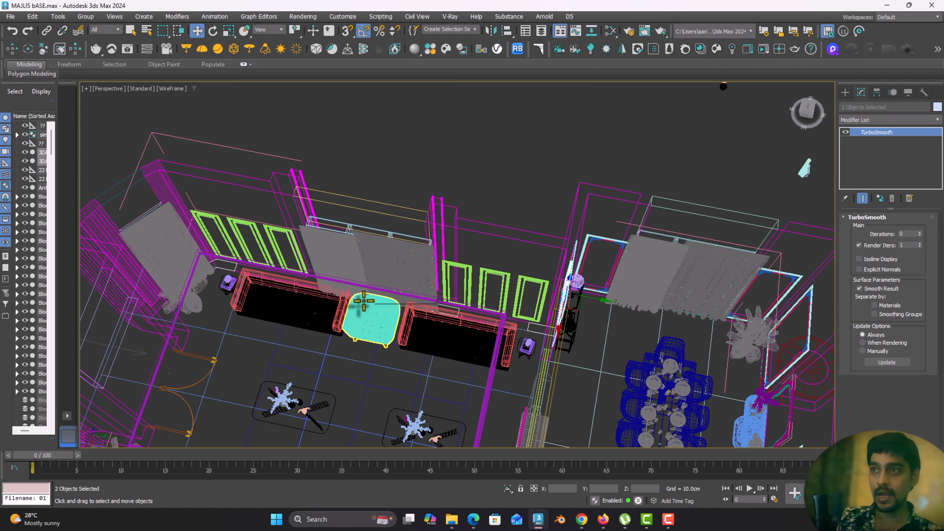
pyautogui.moveTo(187, 359); pyautogui.dragTo(294, 322, button='middle')
pyautogui.moveTo(602, 310); pyautogui.dragTo(329, 276, button='middle')
pyautogui.moveTo(543, 305); pyautogui.dragTo(498, 260, button='middle')
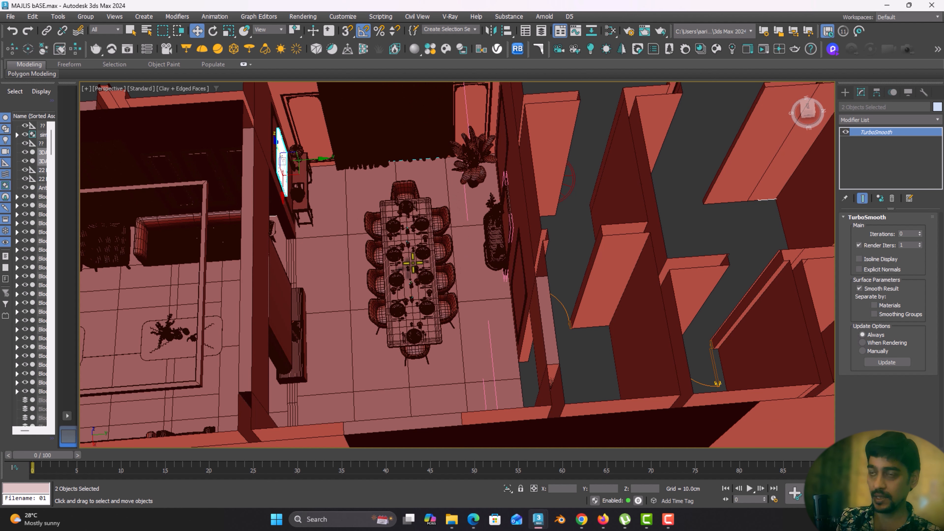
pyautogui.click(844, 91)
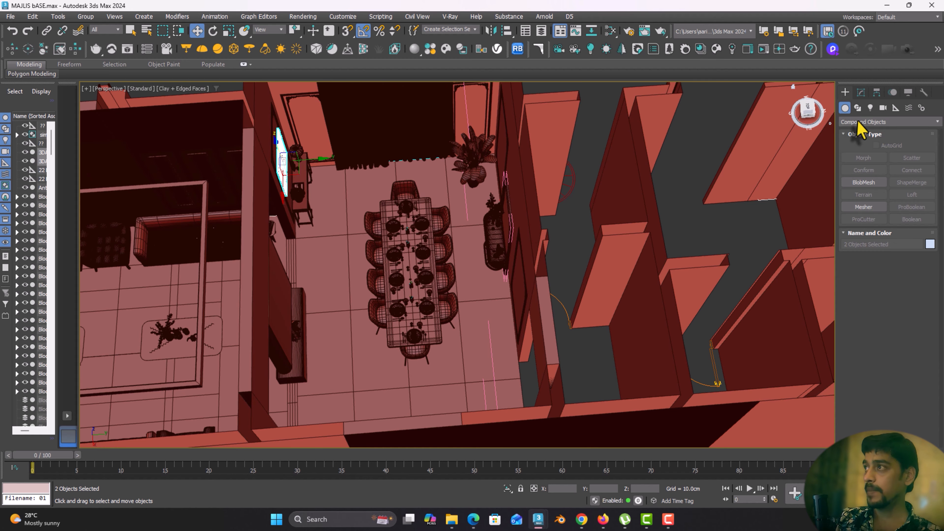
pyautogui.keyDown('alt'); pyautogui.moveTo(476, 234); pyautogui.dragTo(526, 306, button='middle'); pyautogui.keyUp('alt')
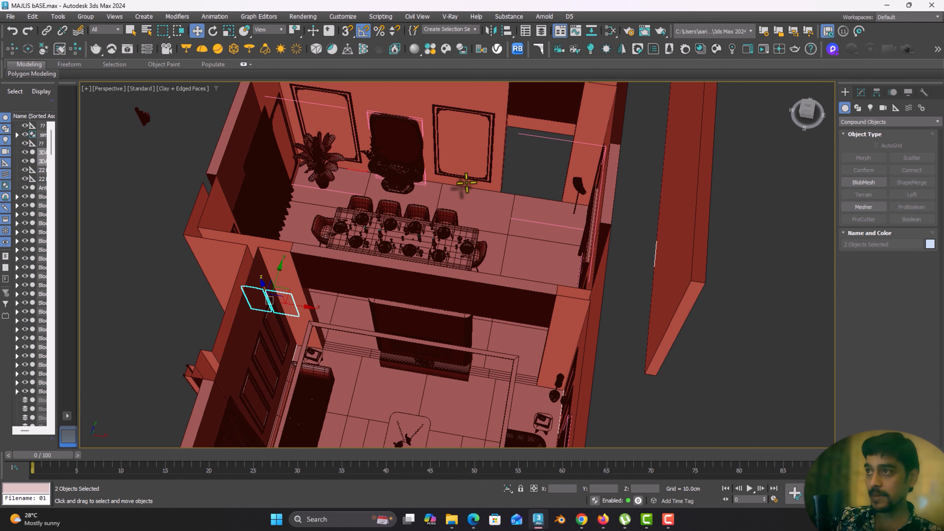
pyautogui.moveTo(366, 268)
pyautogui.mouseDown(button='middle')
pyautogui.moveTo(439, 145)
pyautogui.moveTo(386, 308)
pyautogui.moveTo(387, 264)
pyautogui.moveTo(374, 271)
pyautogui.mouseUp(button='middle')
pyautogui.click(433, 140)
pyautogui.click(544, 127)
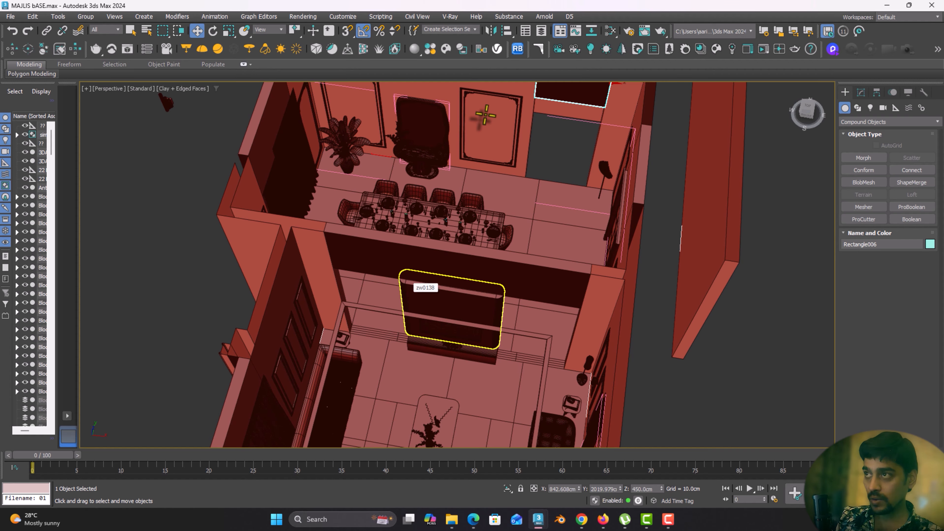
# Clone the ornate dining room wall frame beside the doorway as one instance, placing it in front of the header wall between the rooms
pyautogui.scroll(6, 474, 93)
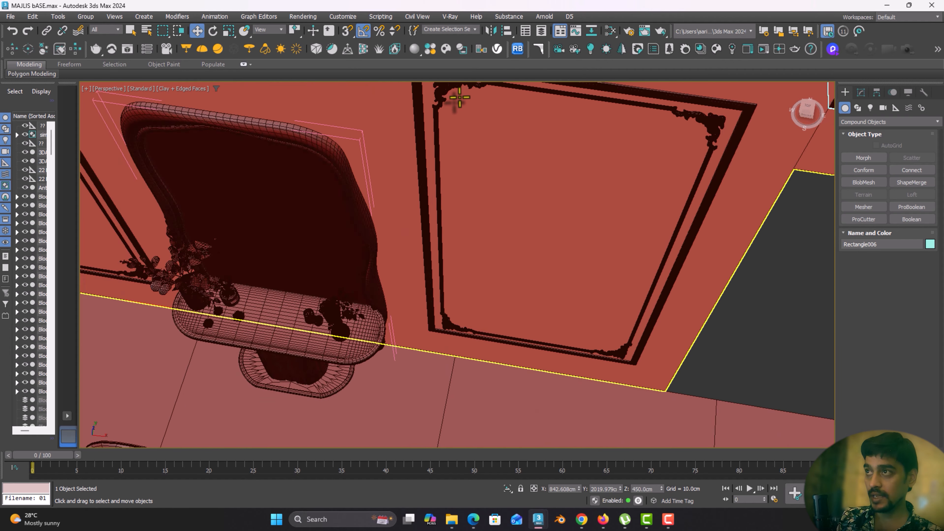
pyautogui.scroll(-3, 400, 241)
pyautogui.scroll(-4, 401, 240)
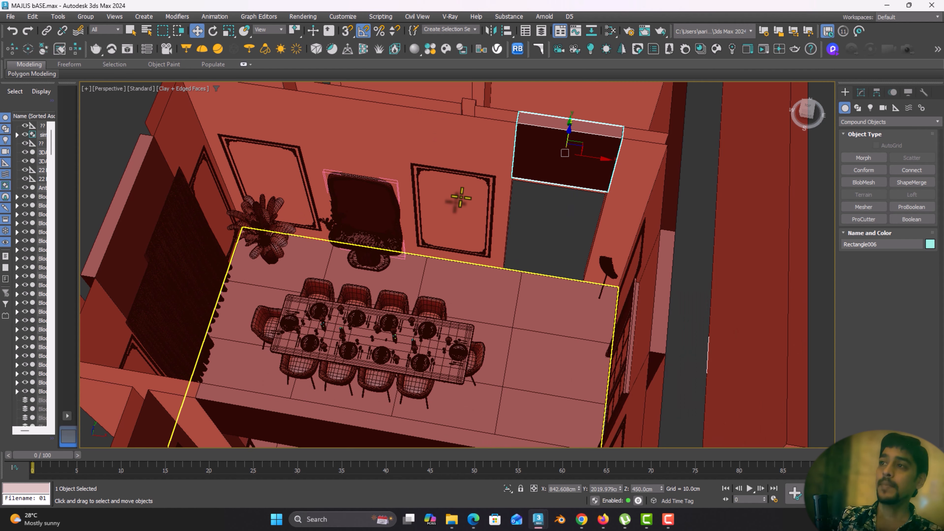
pyautogui.scroll(3, 378, 205)
pyautogui.moveTo(350, 273); pyautogui.dragTo(358, 295, button='middle')
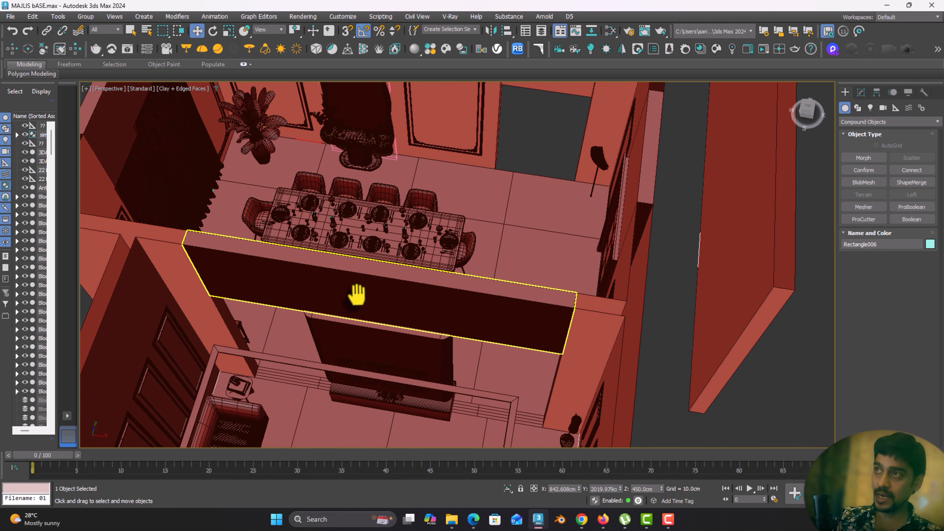
pyautogui.scroll(2, 399, 179)
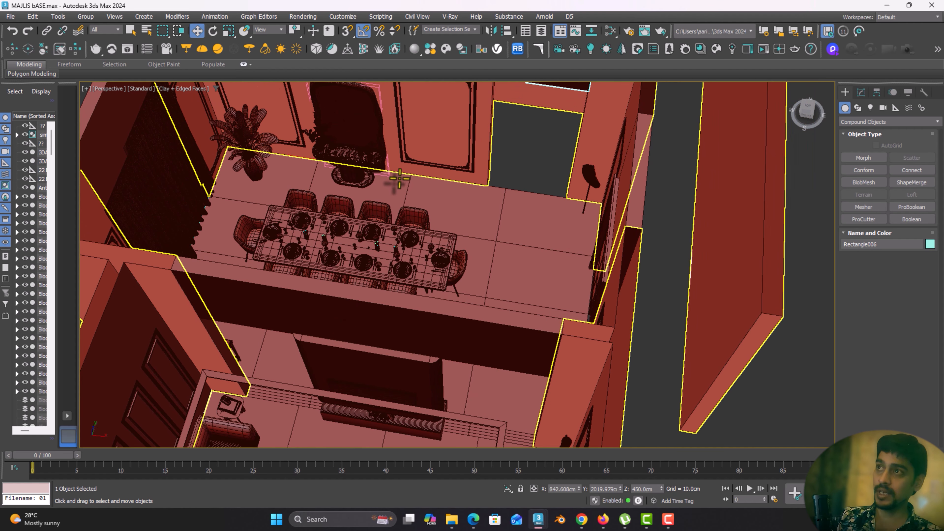
pyautogui.click(412, 161)
pyautogui.moveTo(444, 95); pyautogui.dragTo(364, 387)
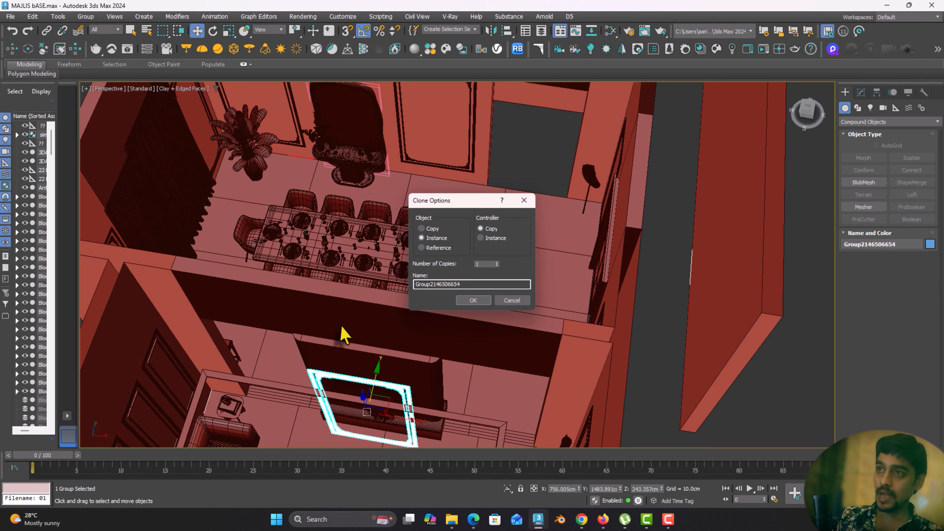
pyautogui.click(473, 301)
# Position the copied frame against the majlis side of the header wall above the TV partition
pyautogui.moveTo(364, 397)
pyautogui.mouseDown()
pyautogui.moveTo(361, 341)
pyautogui.moveTo(352, 343)
pyautogui.mouseUp()
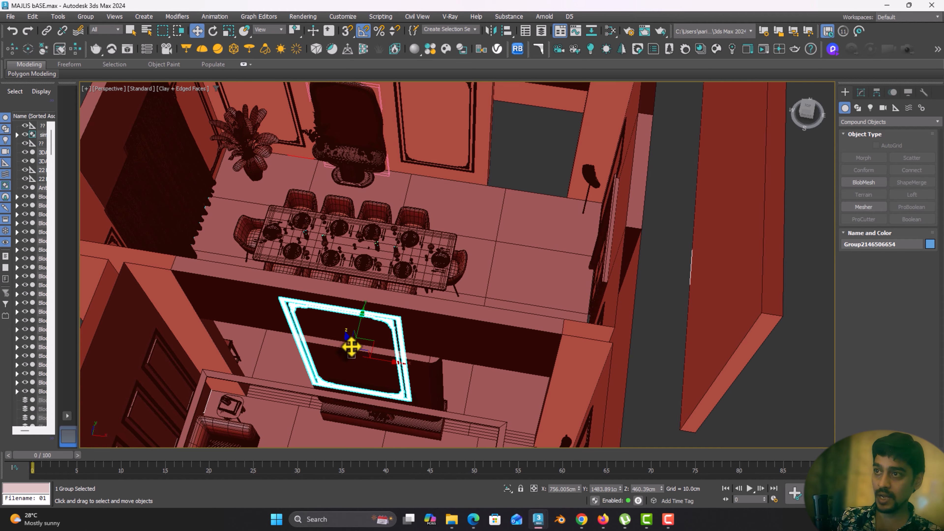
pyautogui.moveTo(352, 344)
pyautogui.keyDown('alt'); pyautogui.mouseDown(button='middle')
pyautogui.moveTo(392, 298)
pyautogui.moveTo(390, 312)
pyautogui.mouseUp(button='middle'); pyautogui.keyUp('alt')
pyautogui.moveTo(338, 343); pyautogui.dragTo(336, 383)
pyautogui.moveTo(336, 383); pyautogui.dragTo(335, 275, button='middle')
# Raise the copied frame's lower vertices about 87 cm to fit the frame within the header wall's height
pyautogui.click(861, 92)
pyautogui.click(858, 132)
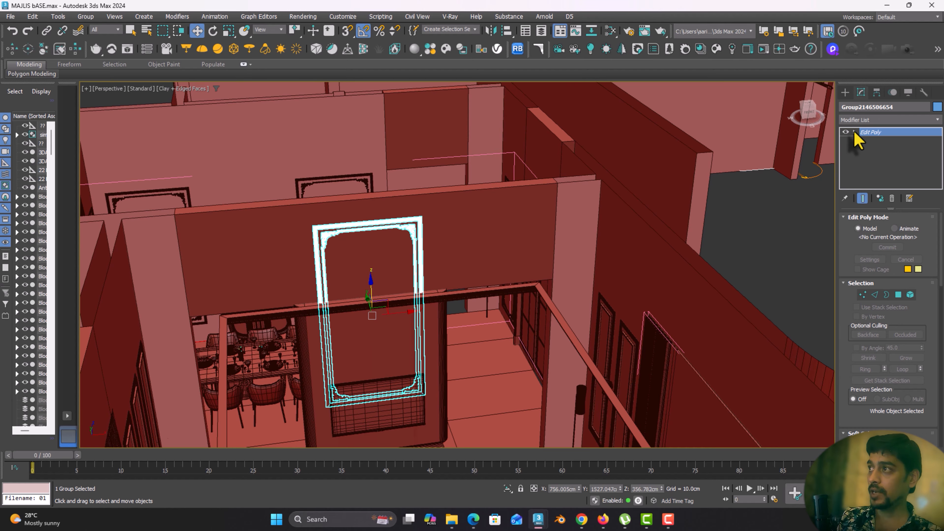
pyautogui.click(865, 141)
pyautogui.keyDown('alt'); pyautogui.moveTo(330, 322); pyautogui.dragTo(304, 308, button='middle'); pyautogui.keyUp('alt')
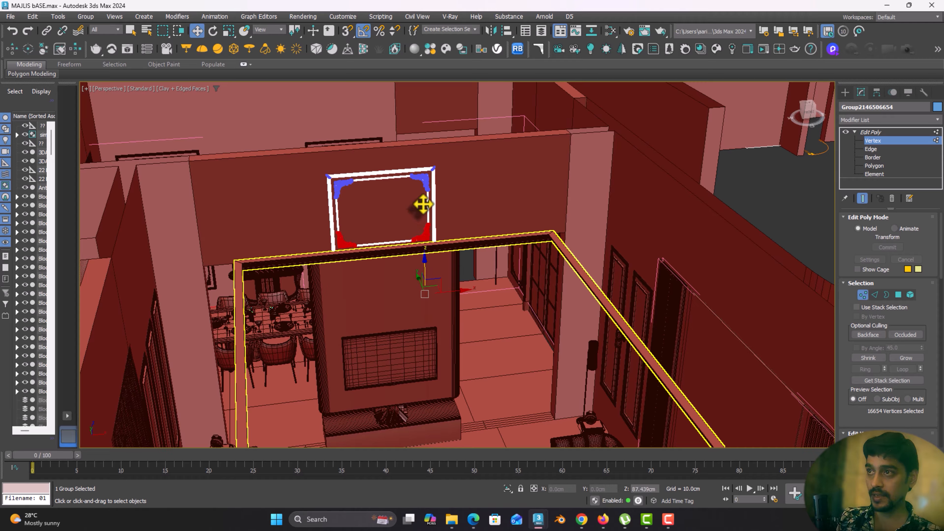
pyautogui.moveTo(423, 204); pyautogui.dragTo(422, 200)
pyautogui.hotkey('ctrl', 'z')
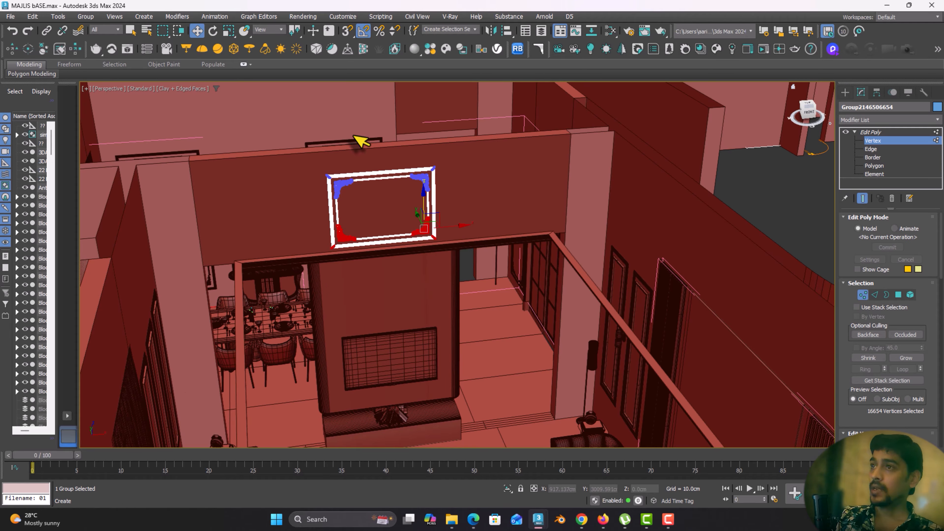
# Stretch the frame by moving its left-end vertices about 156 cm toward the left end of the header wall
pyautogui.moveTo(318, 142); pyautogui.dragTo(367, 300)
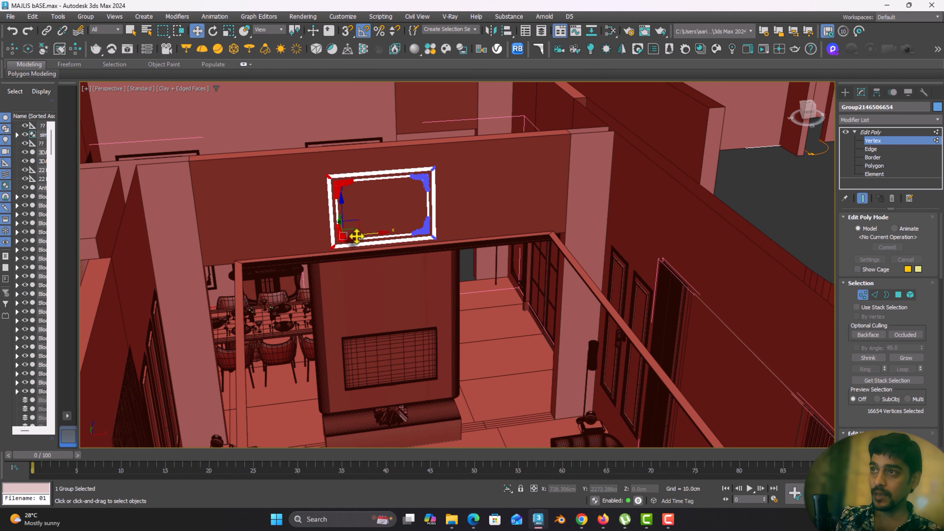
pyautogui.moveTo(356, 236); pyautogui.dragTo(242, 243)
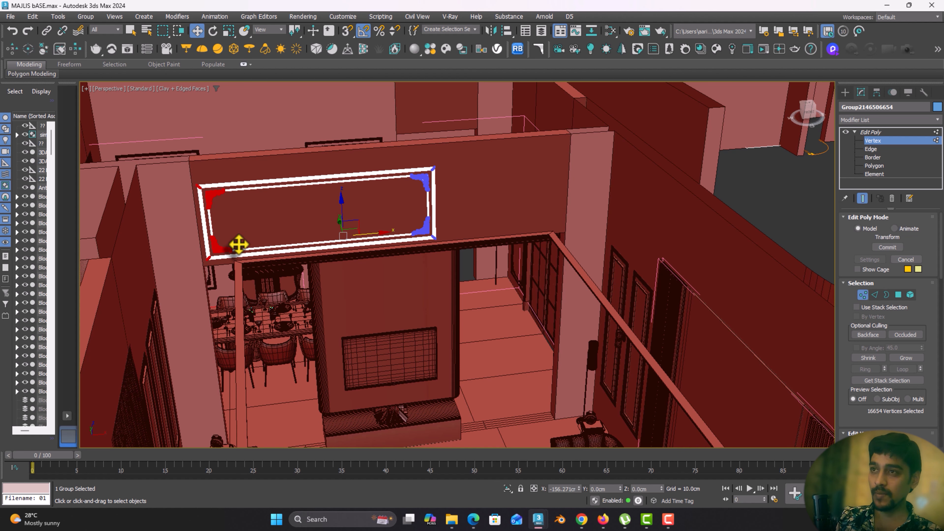
pyautogui.click(237, 245)
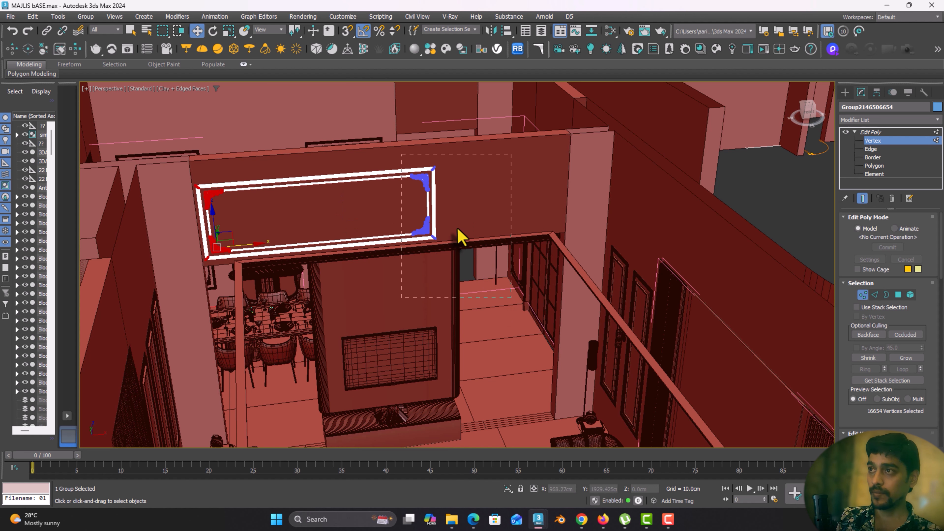
# Extend the frame's right-end vertices toward the right end of the header wall and finish vertex editing
pyautogui.moveTo(460, 236); pyautogui.dragTo(409, 228)
pyautogui.moveTo(461, 200); pyautogui.dragTo(588, 181)
pyautogui.keyDown('alt'); pyautogui.moveTo(452, 261); pyautogui.dragTo(439, 229, button='middle'); pyautogui.keyUp('alt')
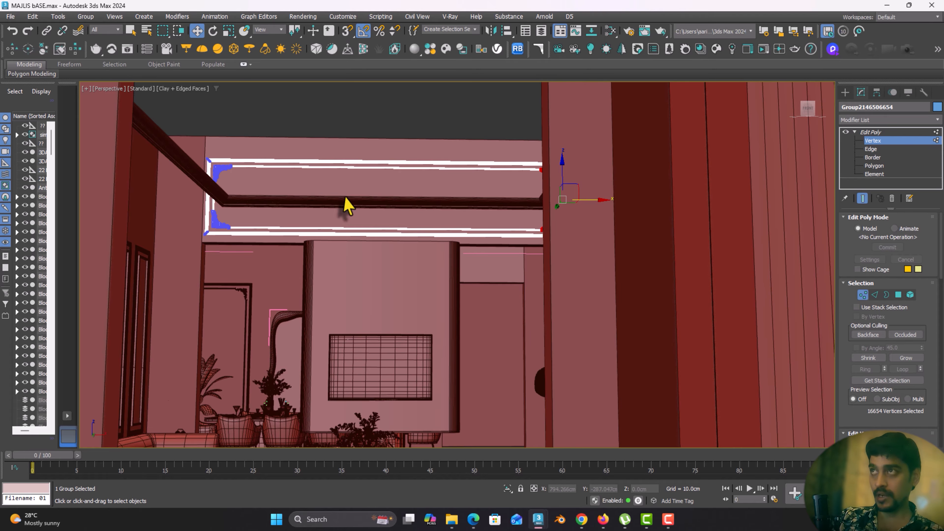
pyautogui.click(844, 94)
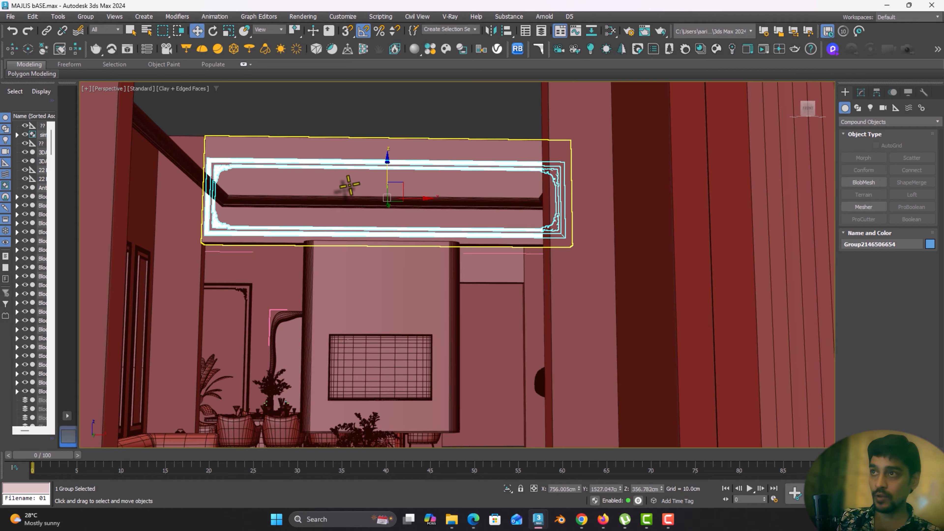
# Copy the last side-wall moulding frame with a 90-degree rotation and place it on the narrow wall beside the TV partition opening
pyautogui.moveTo(342, 186); pyautogui.dragTo(371, 218, button='middle')
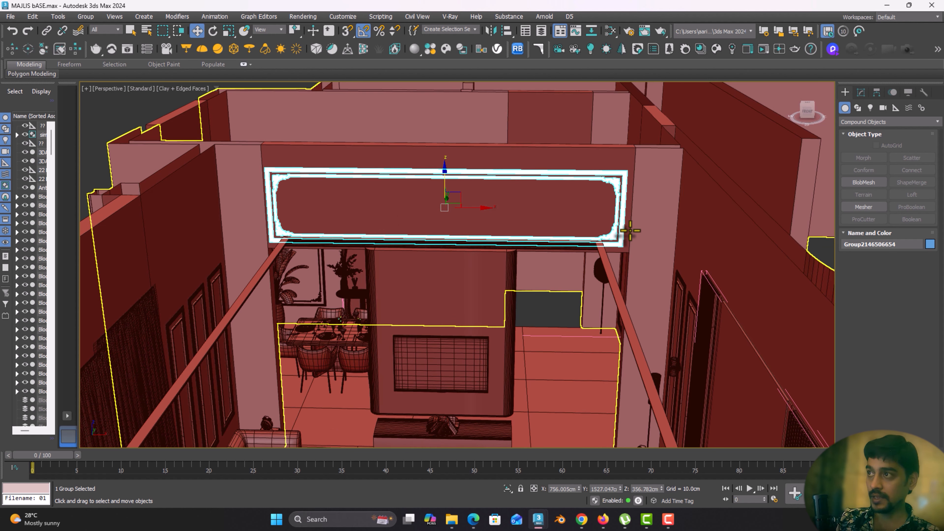
pyautogui.keyDown('alt'); pyautogui.moveTo(630, 230); pyautogui.dragTo(638, 193, button='middle'); pyautogui.keyUp('alt')
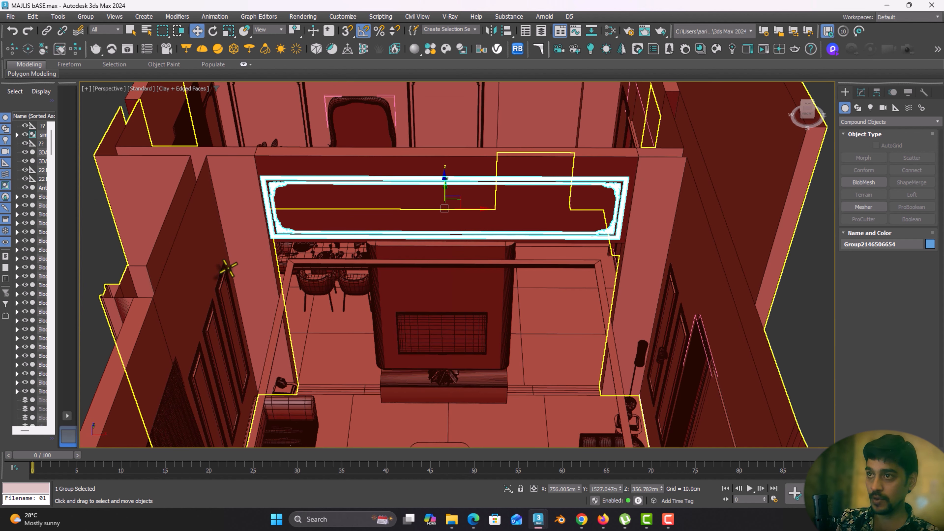
pyautogui.click(217, 285)
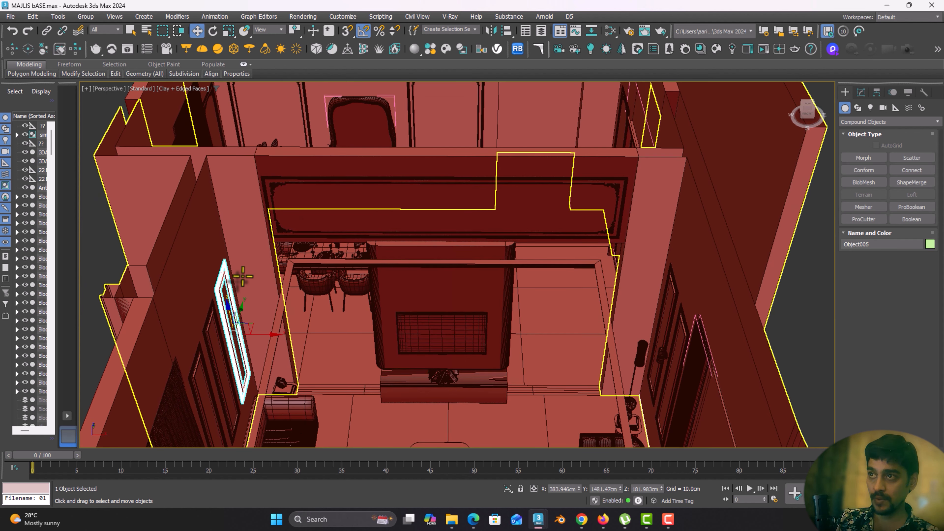
pyautogui.scroll(10, 267, 242)
pyautogui.moveTo(279, 194); pyautogui.dragTo(308, 249, button='middle')
pyautogui.press('e')
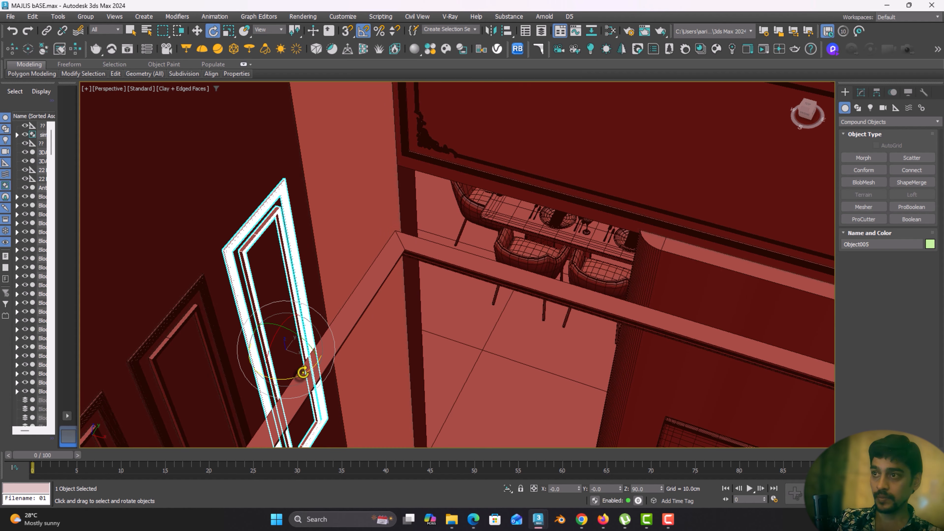
pyautogui.keyDown('shift'); pyautogui.moveTo(302, 372); pyautogui.dragTo(296, 376); pyautogui.keyUp('shift')
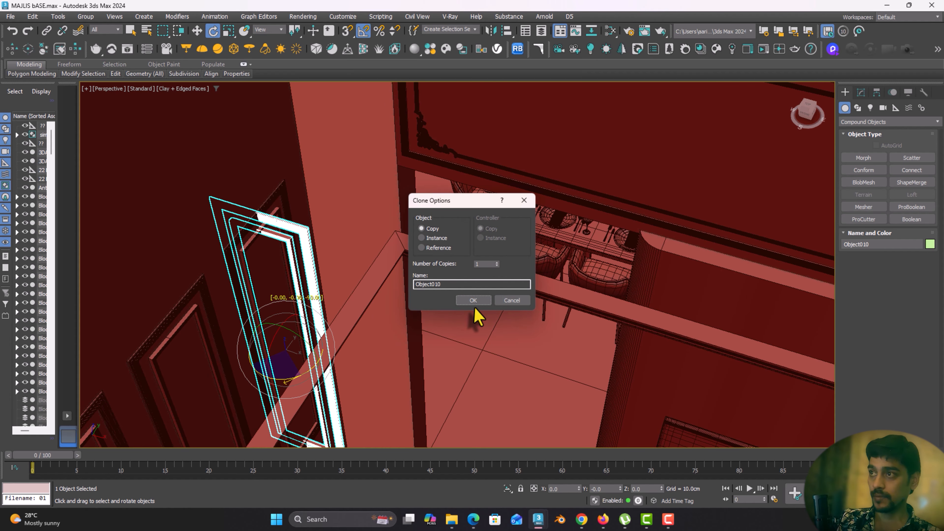
pyautogui.click(468, 301)
pyautogui.press('w')
pyautogui.moveTo(303, 326)
pyautogui.mouseDown()
pyautogui.moveTo(382, 270)
pyautogui.moveTo(370, 280)
pyautogui.moveTo(388, 319)
pyautogui.mouseUp()
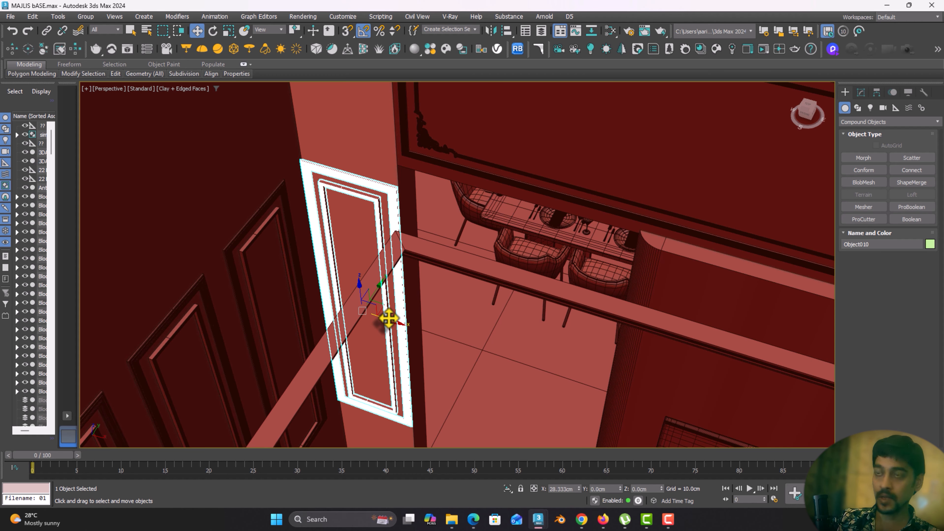
# Narrow the copied frame by moving its opening-side vertices about 10 cm inward, and shift the frame about 5.5 cm to centre it
pyautogui.press('1')
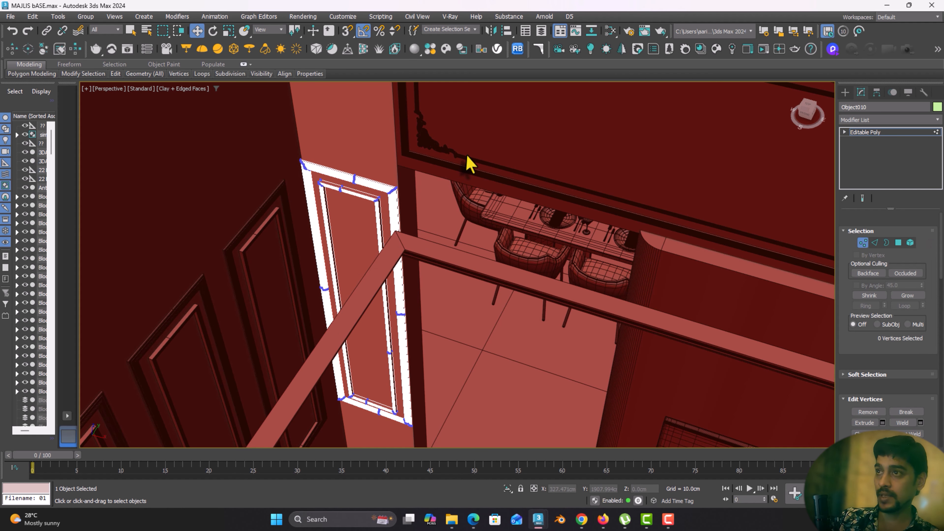
pyautogui.keyDown('alt'); pyautogui.moveTo(329, 230); pyautogui.dragTo(446, 184, button='middle'); pyautogui.keyUp('alt')
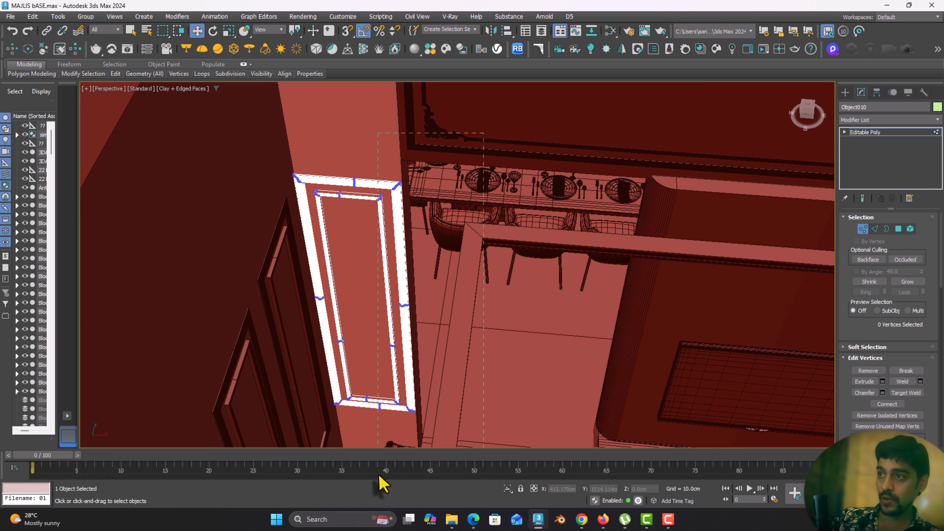
pyautogui.moveTo(384, 487); pyautogui.dragTo(385, 485)
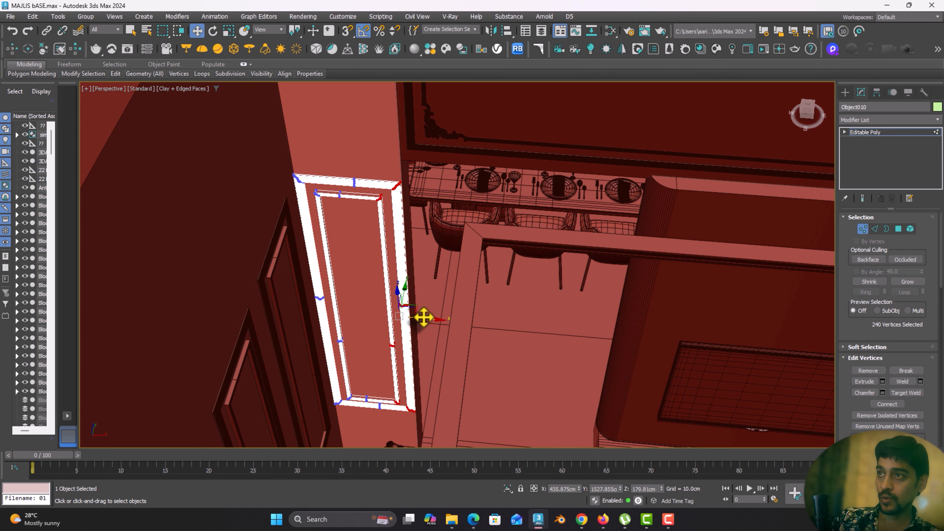
pyautogui.moveTo(424, 316); pyautogui.dragTo(407, 317)
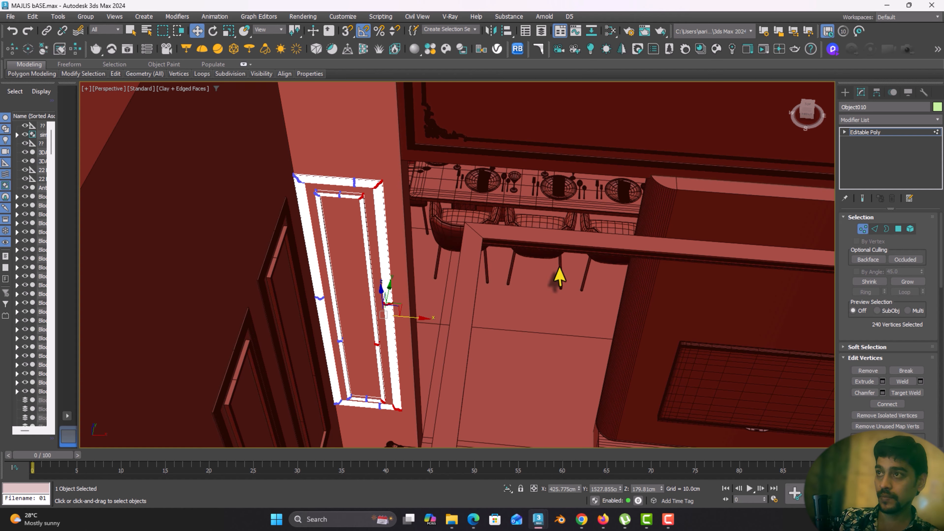
pyautogui.click(844, 92)
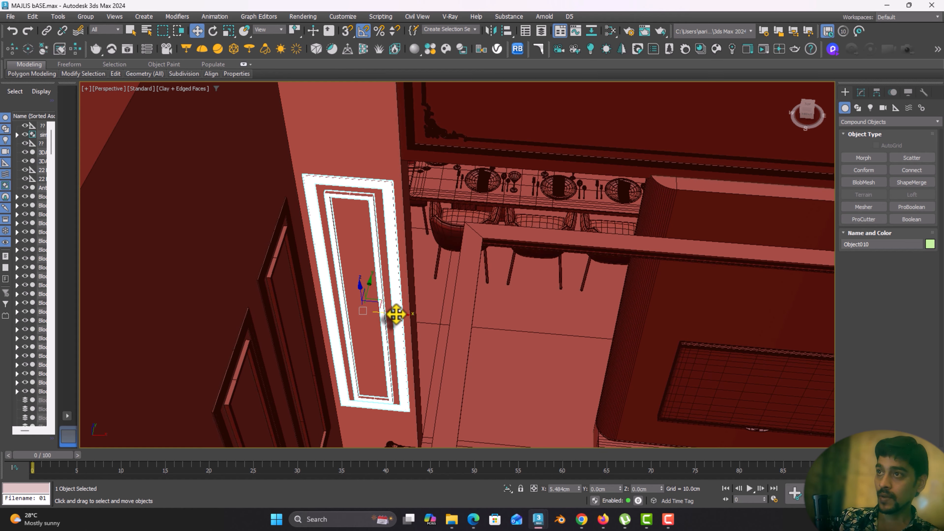
pyautogui.moveTo(395, 315); pyautogui.dragTo(396, 315)
# Copy the narrowed frame across the opening onto the matching narrow wall on the other side of the majlis
pyautogui.scroll(-5, 395, 314)
pyautogui.keyDown('alt'); pyautogui.moveTo(407, 301); pyautogui.dragTo(377, 274, button='middle'); pyautogui.keyUp('alt')
pyautogui.keyDown('shift'); pyautogui.moveTo(397, 293); pyautogui.dragTo(628, 315); pyautogui.keyUp('shift')
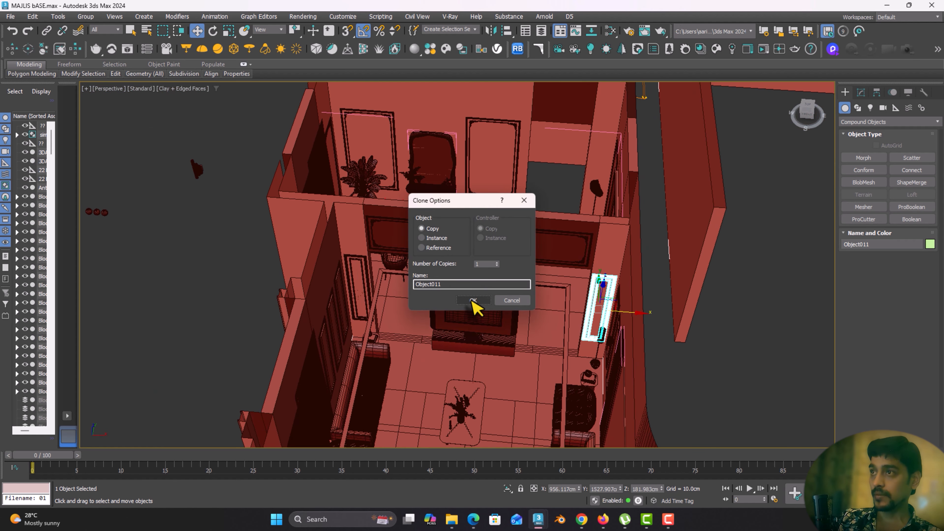
pyautogui.click(473, 300)
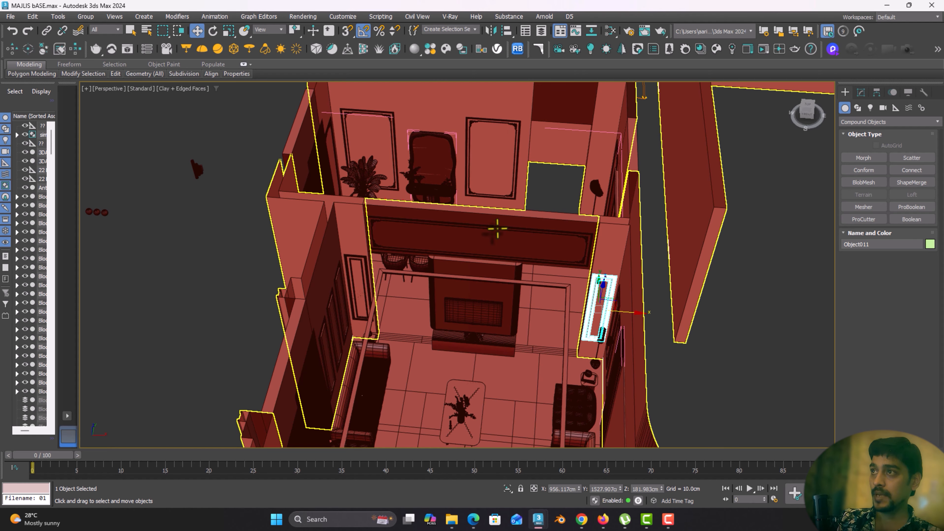
# Copy the long header frame from above the TV partition to the far wall of the dining room
pyautogui.click(483, 217)
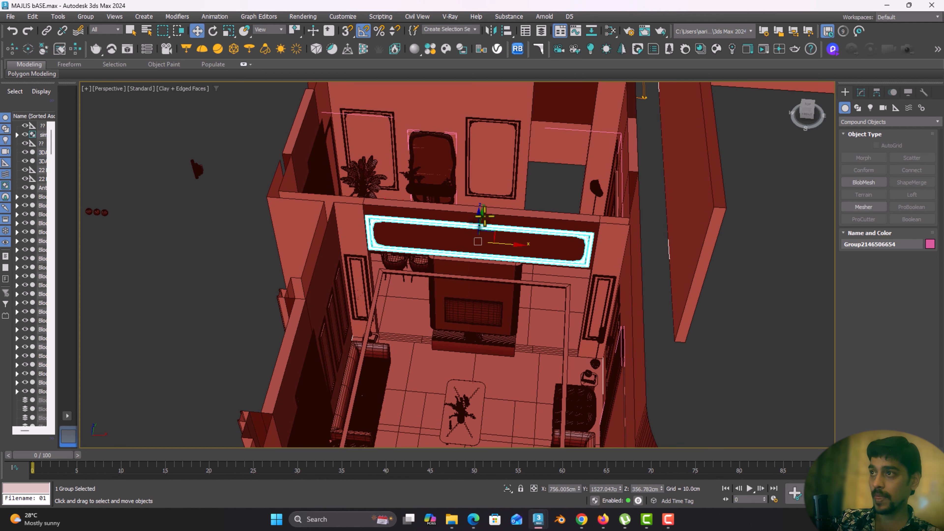
pyautogui.keyDown('alt'); pyautogui.moveTo(482, 213); pyautogui.dragTo(440, 270, button='middle'); pyautogui.keyUp('alt')
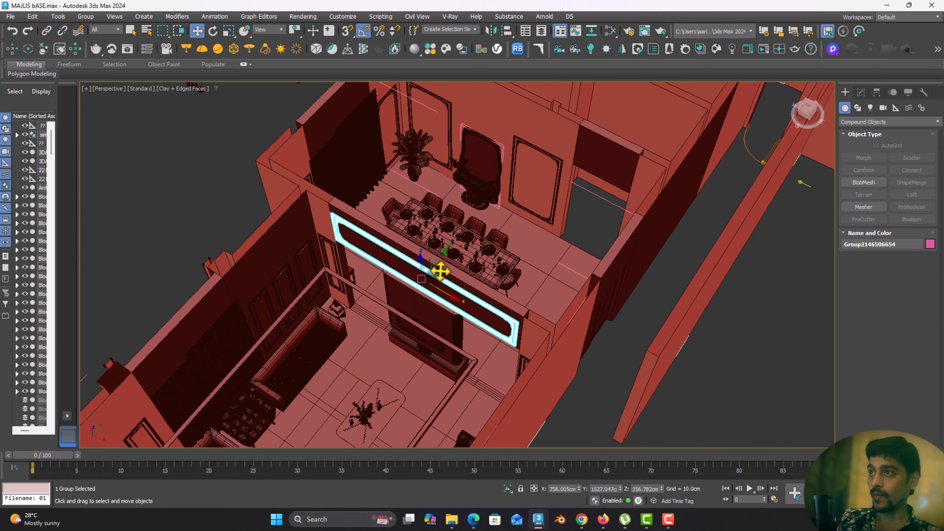
pyautogui.moveTo(446, 246)
pyautogui.mouseDown()
pyautogui.moveTo(512, 160)
pyautogui.moveTo(569, 110)
pyautogui.moveTo(565, 130)
pyautogui.mouseUp()
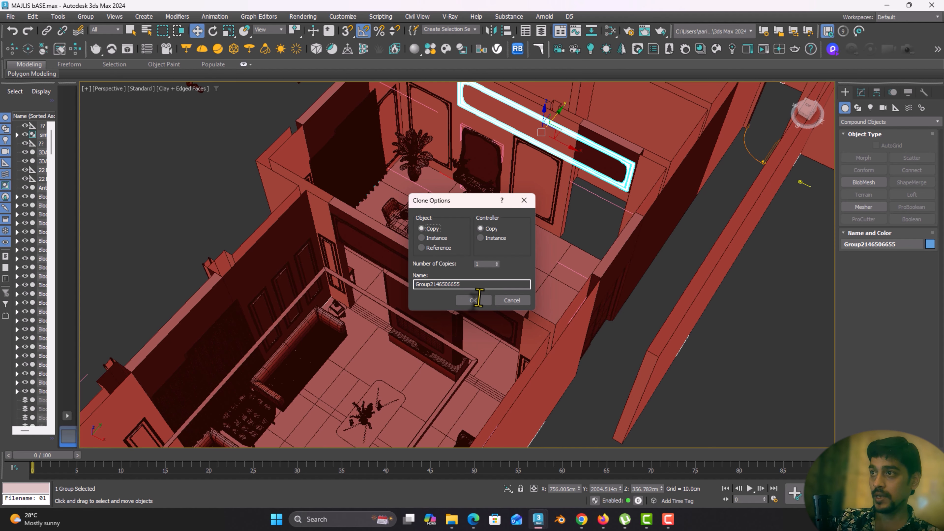
pyautogui.click(477, 301)
pyautogui.moveTo(486, 207); pyautogui.dragTo(462, 267, button='middle')
# Shorten the copied header frame by moving its left-end vertices inward until it fits the panel above the dining room doorway
pyautogui.press('1')
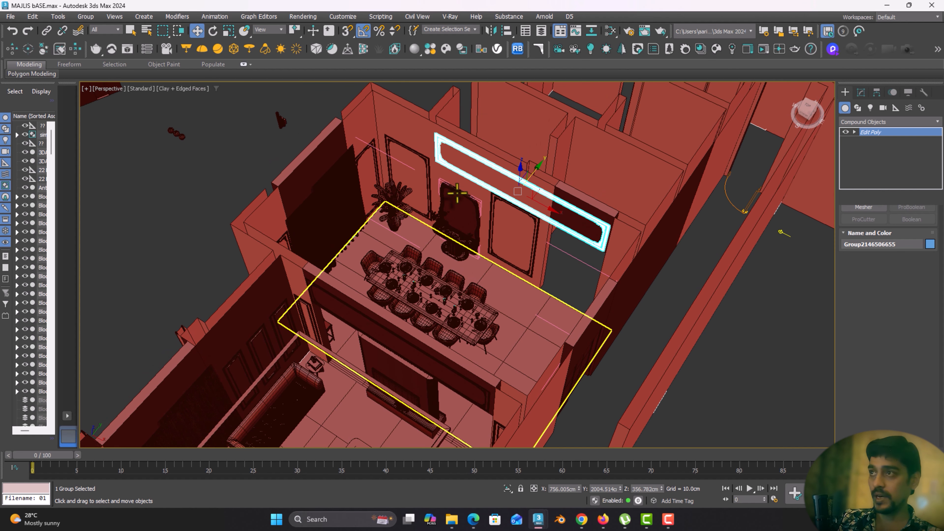
pyautogui.keyDown('alt'); pyautogui.moveTo(428, 196); pyautogui.dragTo(458, 171, button='middle'); pyautogui.keyUp('alt')
pyautogui.moveTo(462, 175); pyautogui.dragTo(602, 187)
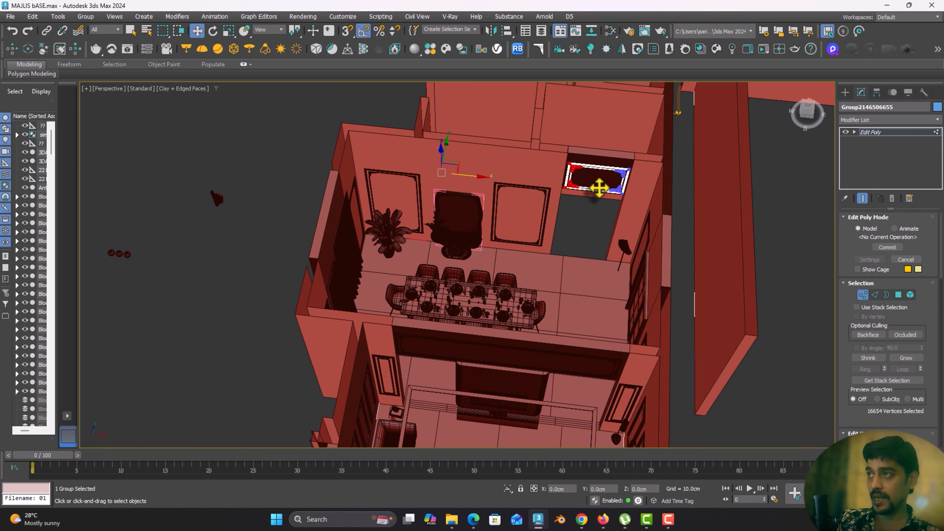
pyautogui.scroll(8, 598, 187)
pyautogui.moveTo(547, 195); pyautogui.dragTo(459, 288, button='middle')
pyautogui.keyDown('alt'); pyautogui.moveTo(458, 288); pyautogui.dragTo(502, 261, button='middle'); pyautogui.keyUp('alt')
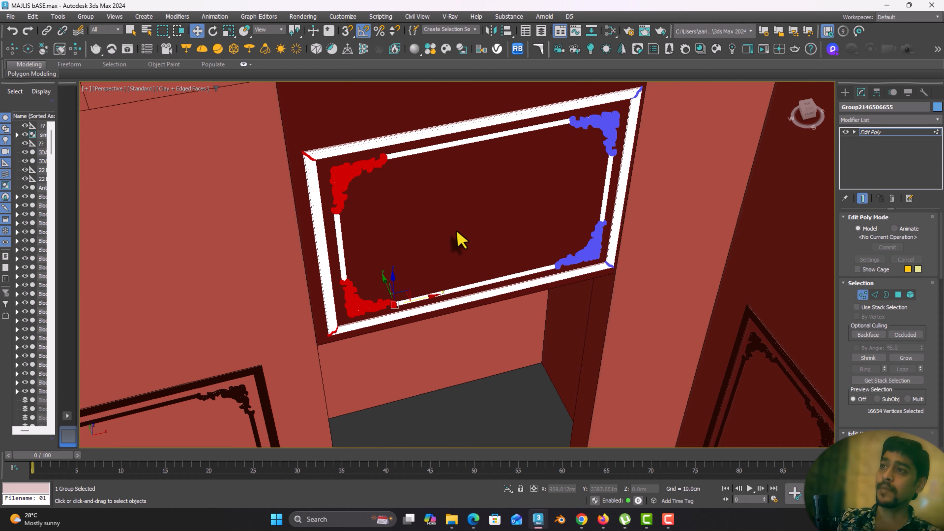
pyautogui.click(844, 93)
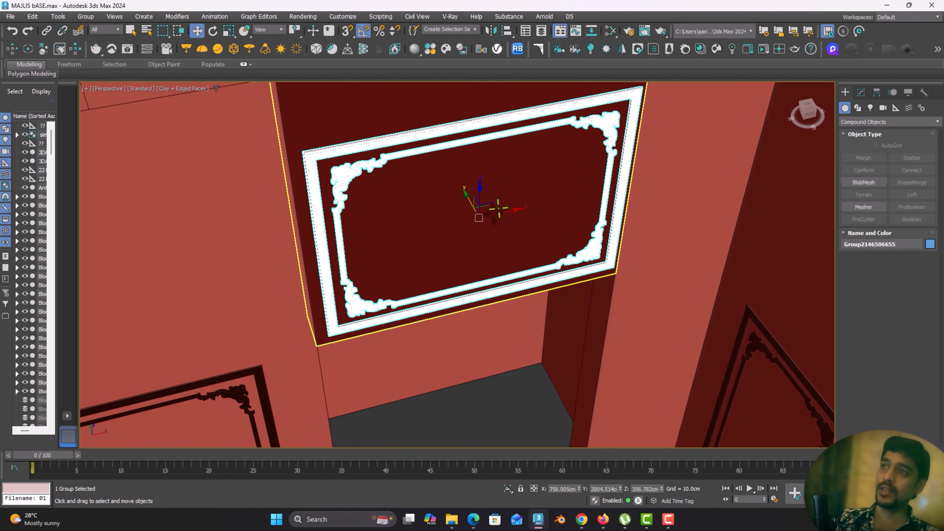
# Shift the doorway frame about 1.4 cm sideways to centre it, and move it about 4.5 cm back against the wall panel
pyautogui.scroll(-5, 392, 235)
pyautogui.keyDown('alt'); pyautogui.moveTo(411, 245); pyautogui.dragTo(448, 219, button='middle'); pyautogui.keyUp('alt')
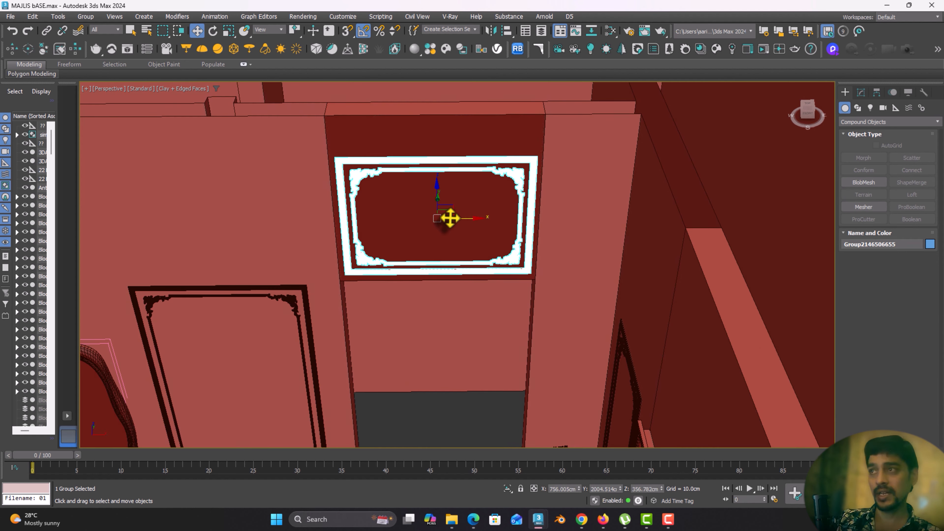
pyautogui.moveTo(460, 217); pyautogui.dragTo(458, 218)
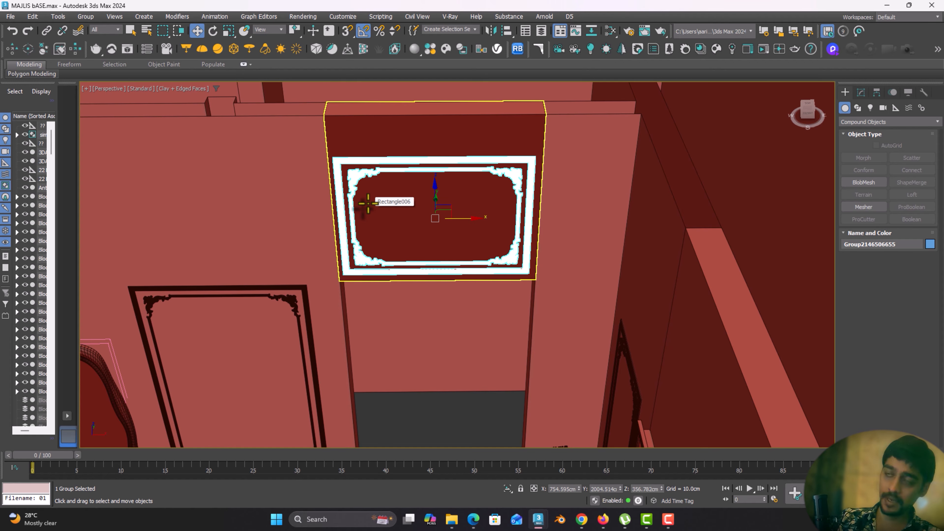
pyautogui.keyDown('alt'); pyautogui.moveTo(368, 203); pyautogui.dragTo(415, 240, button='middle'); pyautogui.keyUp('alt')
pyautogui.scroll(5, 436, 189)
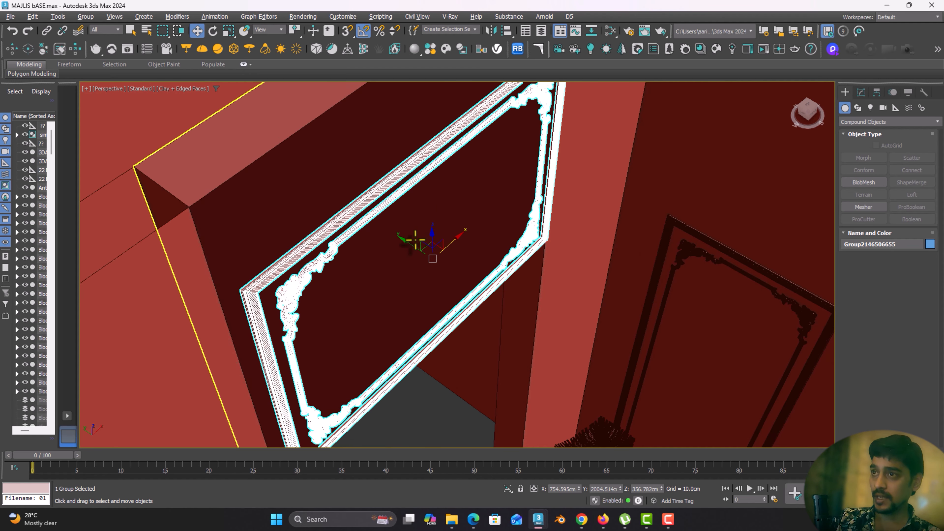
pyautogui.moveTo(408, 244); pyautogui.dragTo(398, 240)
# Examine the moulding frames around the dining room and along the majlis side wall
pyautogui.scroll(-5, 403, 245)
pyautogui.keyDown('alt'); pyautogui.moveTo(416, 273); pyautogui.dragTo(542, 232, button='middle'); pyautogui.keyUp('alt')
pyautogui.scroll(-3, 334, 260)
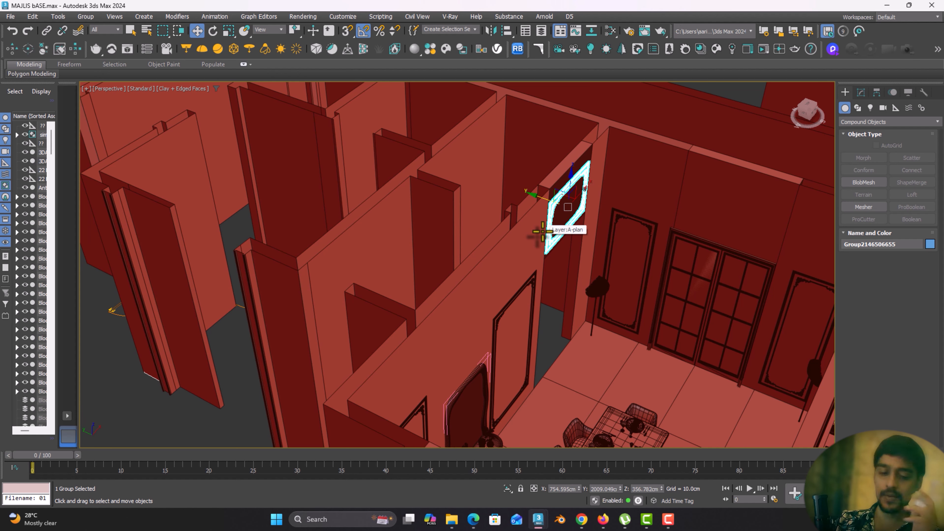
pyautogui.moveTo(644, 261); pyautogui.dragTo(506, 262, button='middle')
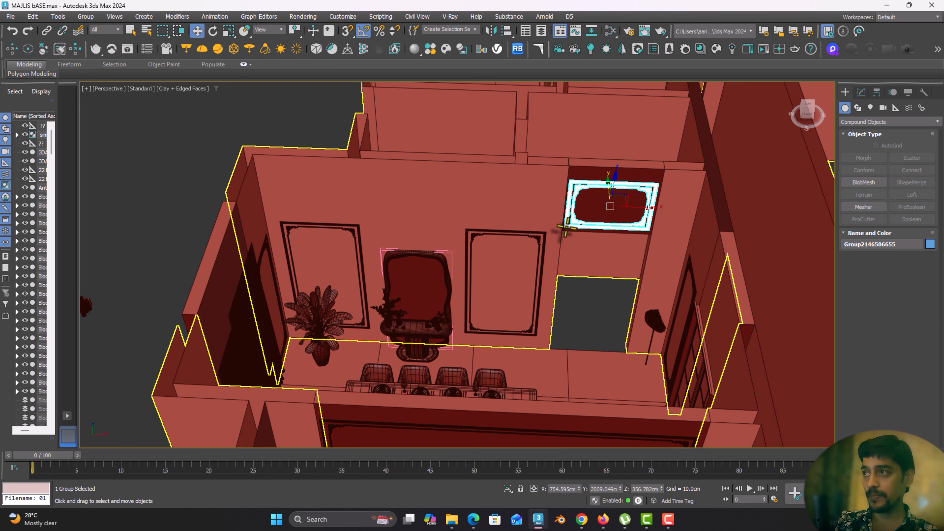
pyautogui.moveTo(622, 305); pyautogui.dragTo(490, 146, button='middle')
pyautogui.moveTo(379, 158); pyautogui.dragTo(511, 217, button='middle')
pyautogui.moveTo(354, 236); pyautogui.dragTo(515, 279, button='middle')
pyautogui.keyDown('alt'); pyautogui.moveTo(515, 279); pyautogui.dragTo(480, 307, button='middle'); pyautogui.keyUp('alt')
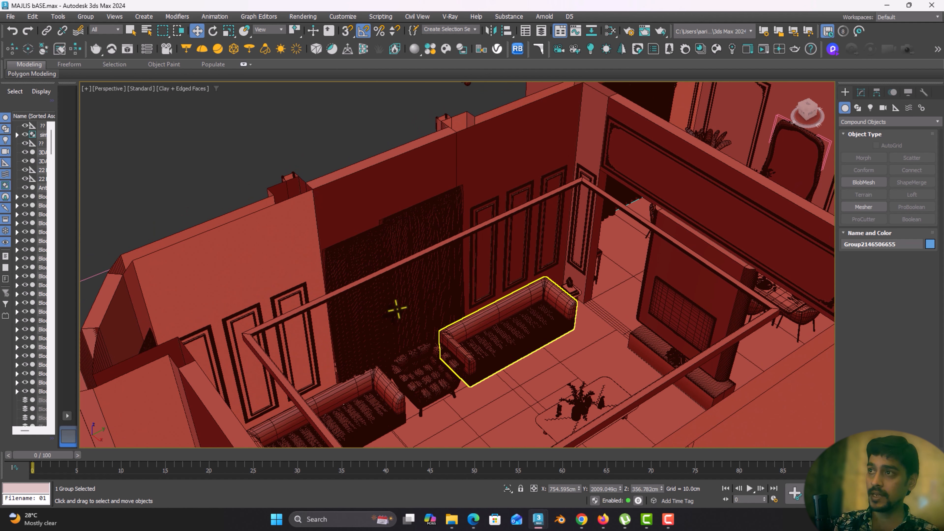
# Unhide all objects and select the SAOTA PIVOT DOOR model standing outside the building
pyautogui.rightClick(467, 285)
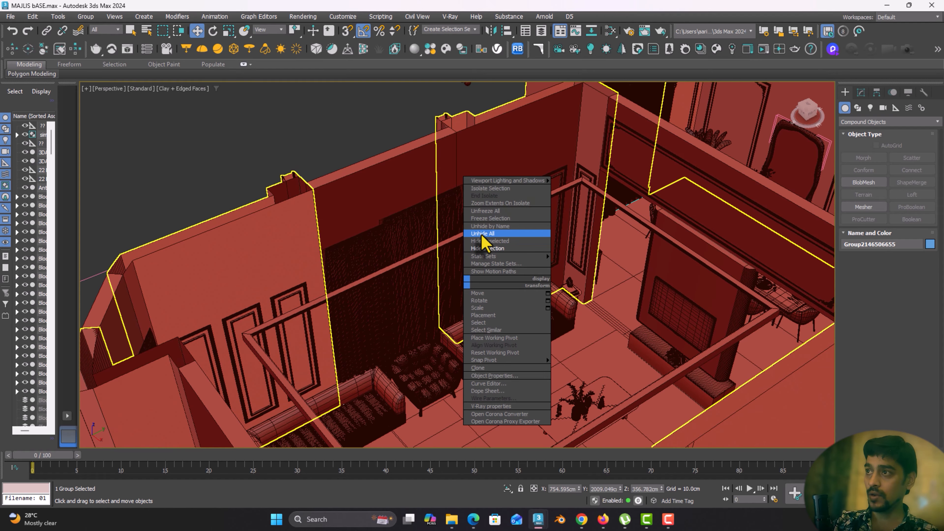
pyautogui.click(483, 233)
pyautogui.scroll(-5, 392, 272)
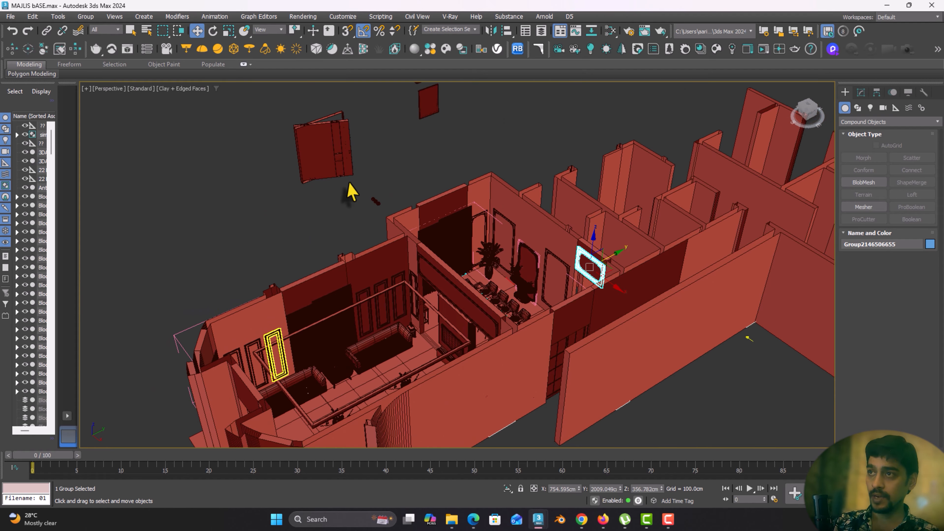
pyautogui.moveTo(351, 191); pyautogui.dragTo(349, 268, button='middle')
pyautogui.click(326, 213)
pyautogui.press('z')
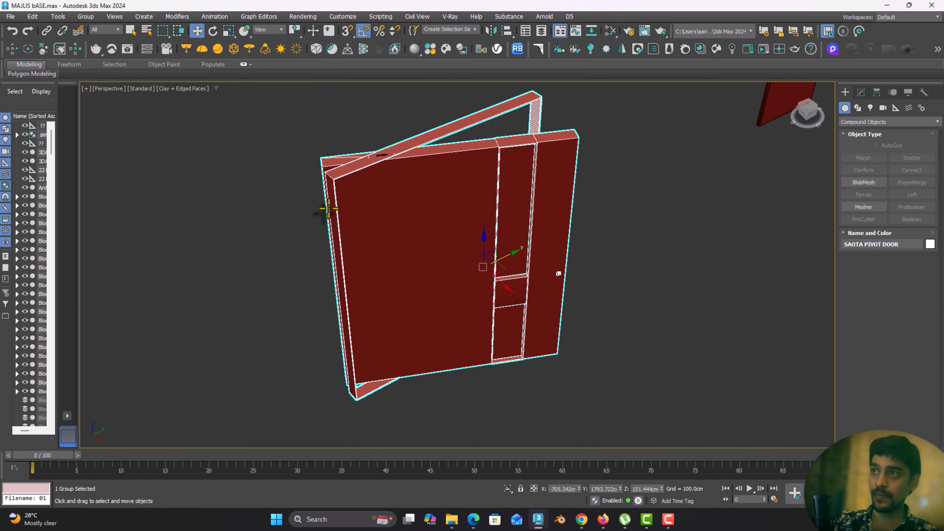
pyautogui.keyDown('alt'); pyautogui.moveTo(328, 208); pyautogui.dragTo(356, 244, button='middle'); pyautogui.keyUp('alt')
# Move the pivot door in the top view from outside the building to the majlis entrance
pyautogui.press('t')
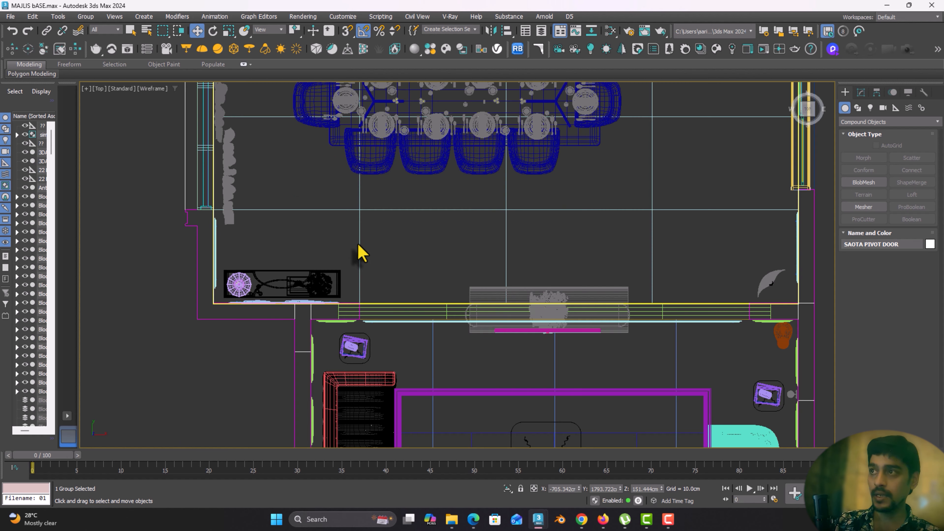
pyautogui.press('z')
pyautogui.scroll(-10, 360, 251)
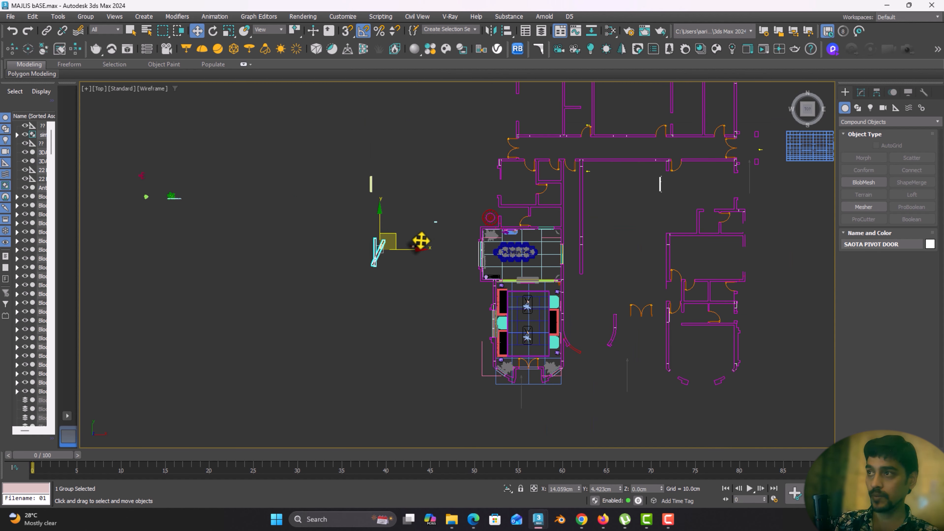
pyautogui.moveTo(421, 241); pyautogui.dragTo(539, 337)
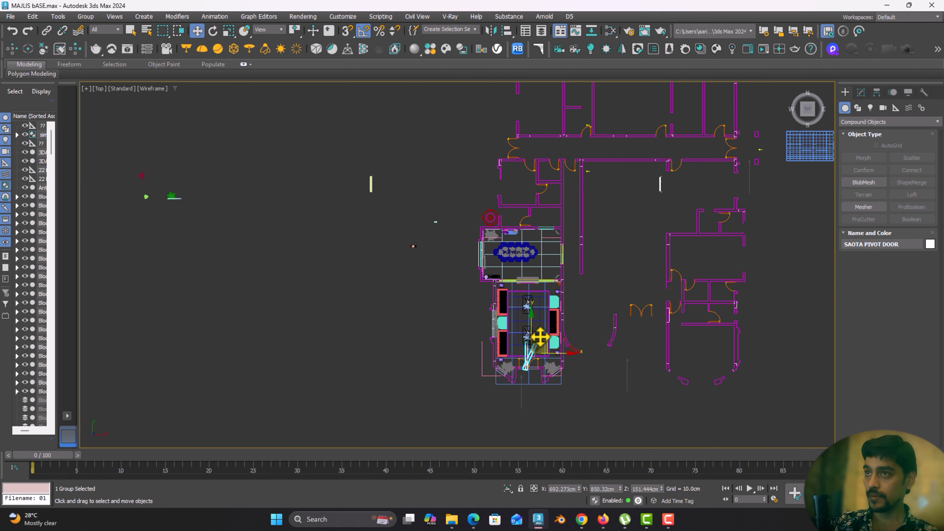
pyautogui.scroll(5, 533, 374)
# Rotate the pivot door so its frame runs parallel to the entrance wall, and move it into the majlis doorway opening
pyautogui.press('e')
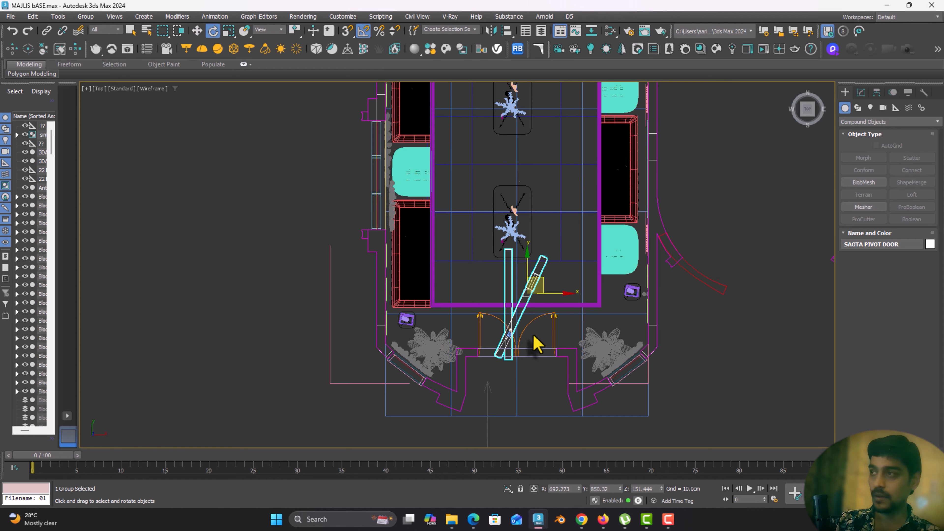
pyautogui.moveTo(555, 256); pyautogui.dragTo(563, 262)
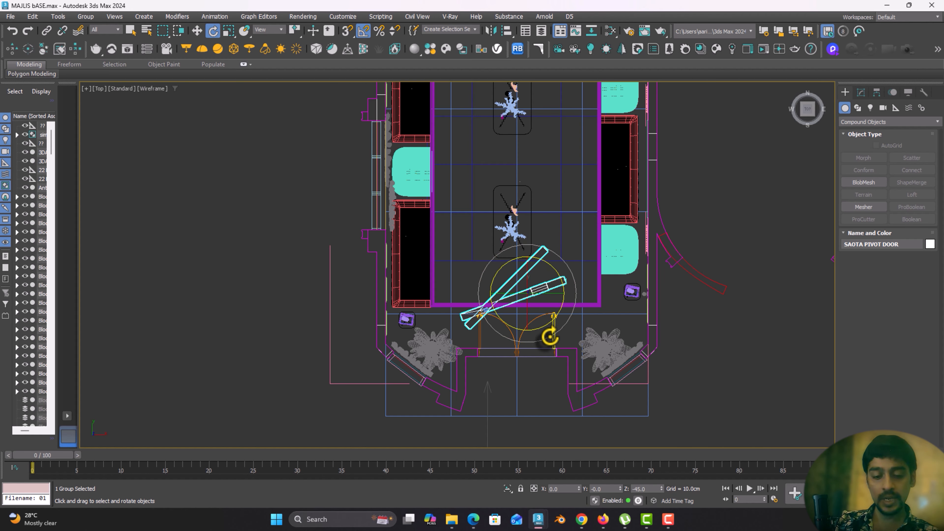
pyautogui.scroll(2, 548, 334)
pyautogui.press('w')
pyautogui.moveTo(531, 270); pyautogui.dragTo(561, 280)
pyautogui.press('e')
pyautogui.press('w')
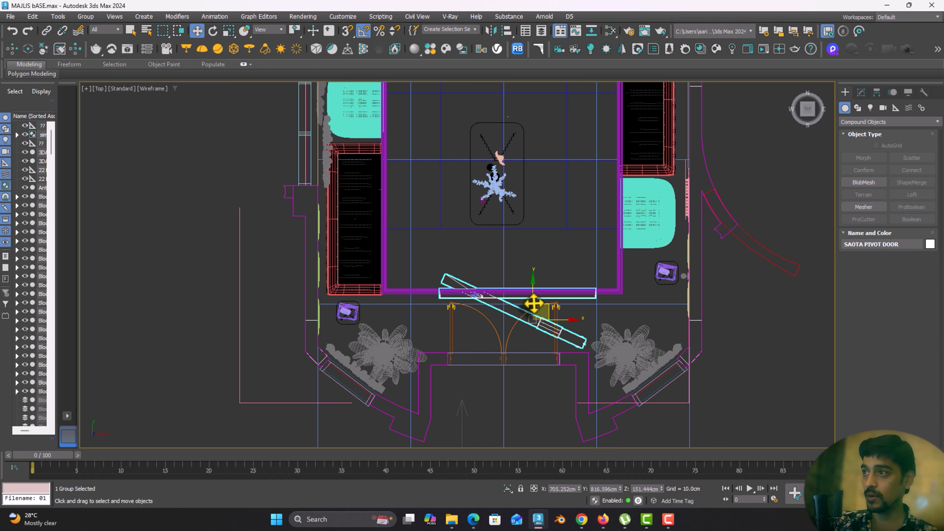
pyautogui.moveTo(540, 316); pyautogui.dragTo(543, 382)
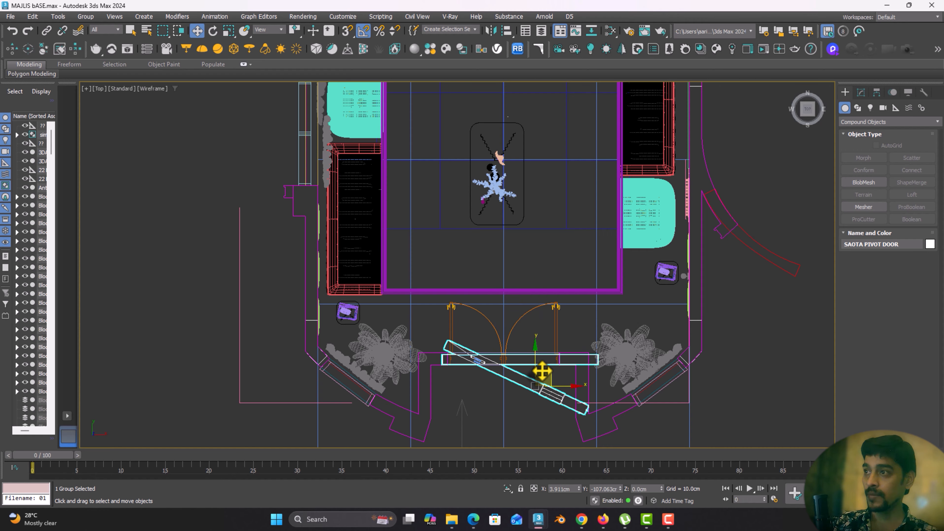
# Mirror the pivot door along the Y axis with No Clone, and move it about 61.5 cm back into the entrance opening
pyautogui.click(492, 32)
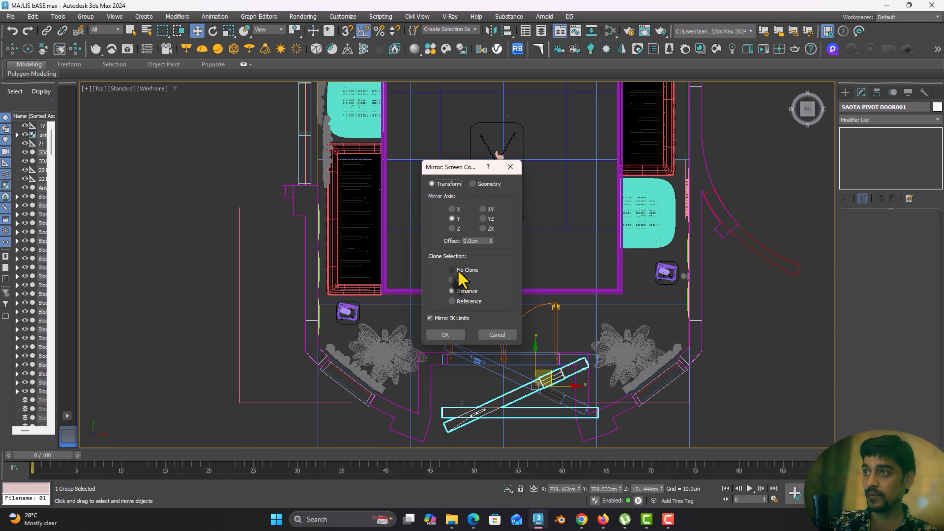
pyautogui.click(461, 279)
pyautogui.click(445, 334)
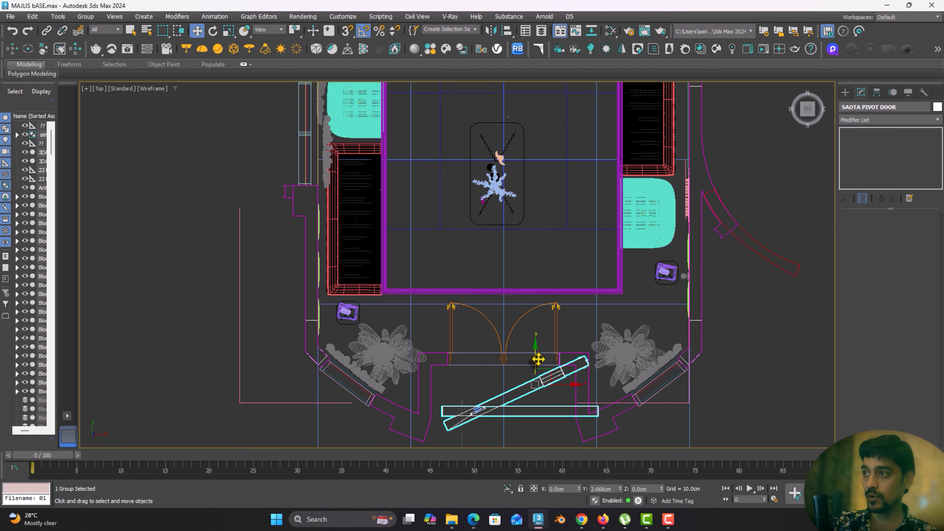
pyautogui.moveTo(538, 359); pyautogui.dragTo(540, 313)
# Apply an FFD 2x2x2 modifier to the pivot door and move one side's control points inward to the doorway edge
pyautogui.press('p')
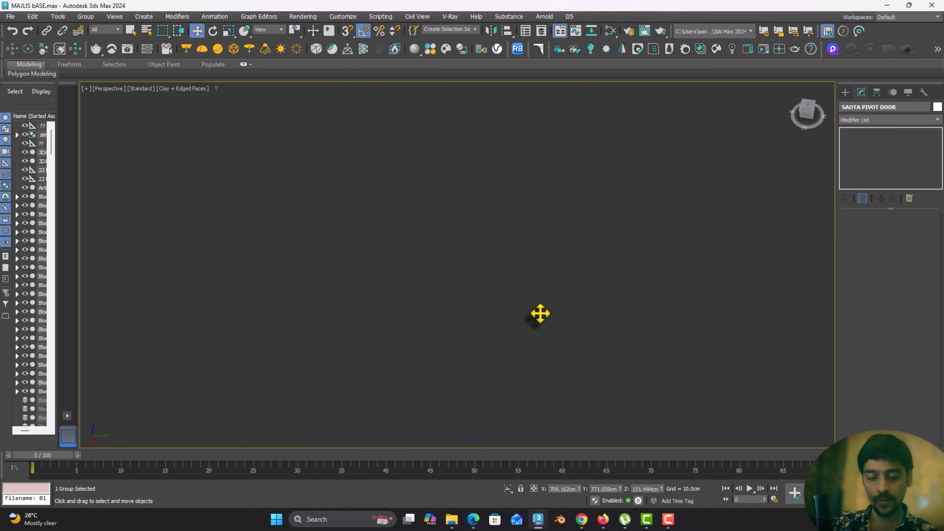
pyautogui.press('z')
pyautogui.keyDown('alt'); pyautogui.moveTo(488, 302); pyautogui.dragTo(416, 278, button='middle'); pyautogui.keyUp('alt')
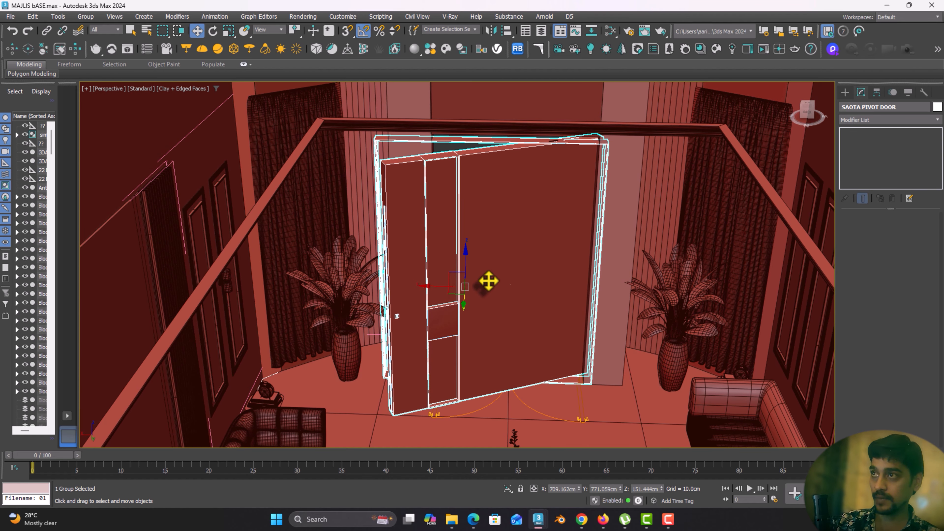
pyautogui.click(888, 120)
pyautogui.write('f')
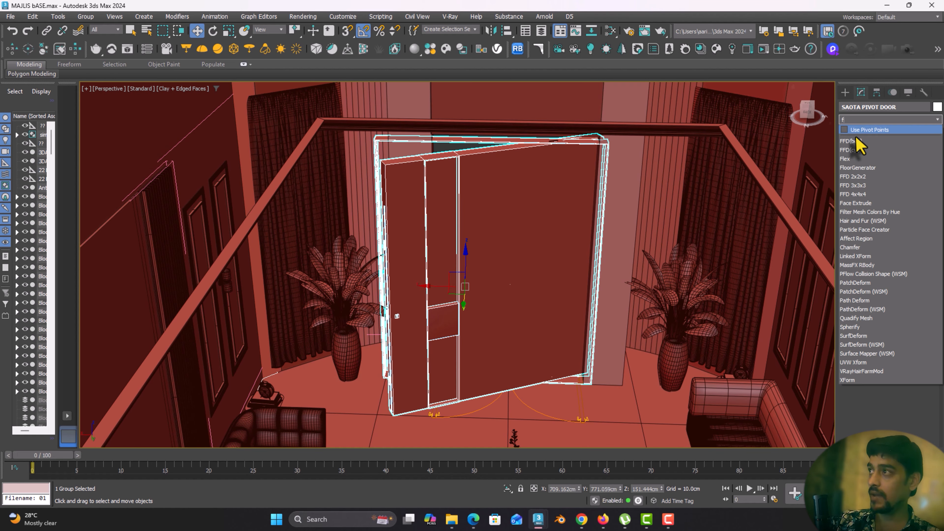
pyautogui.click(859, 178)
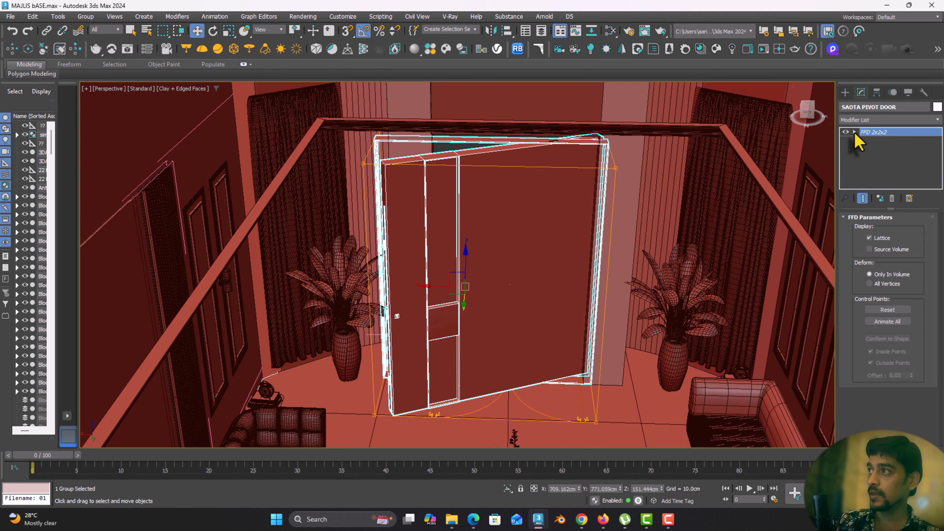
pyautogui.press('1')
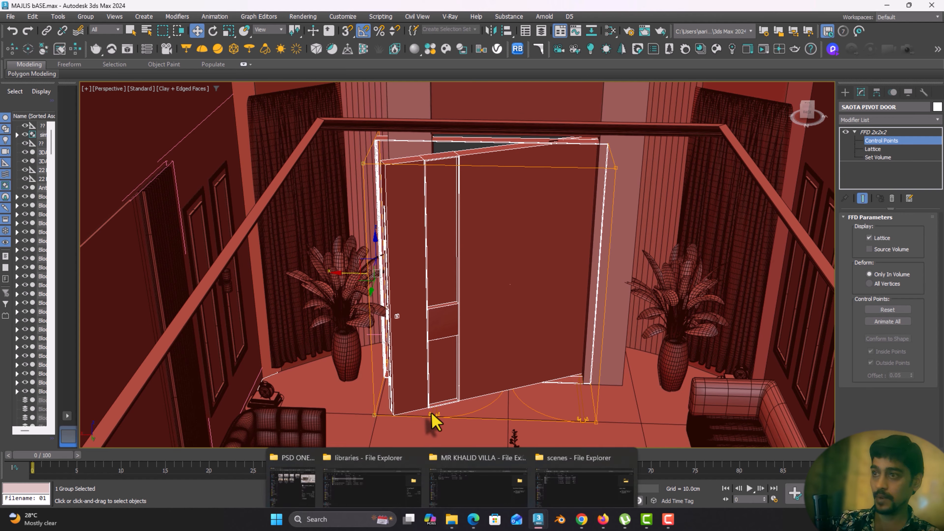
pyautogui.moveTo(356, 275); pyautogui.dragTo(410, 279)
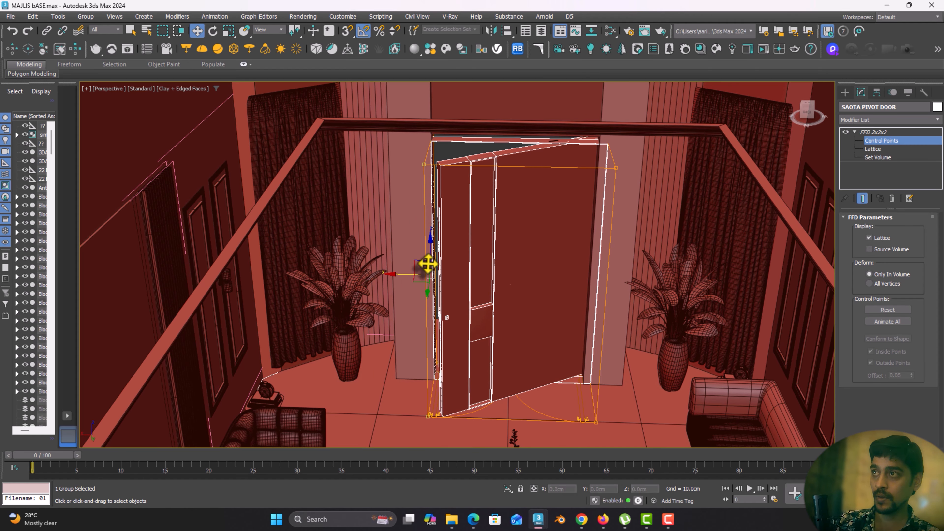
# Raise the upper FFD control points of the pivot door about 4.8 cm to meet the head of the opening
pyautogui.moveTo(424, 274); pyautogui.dragTo(390, 348, button='middle')
pyautogui.scroll(-1, 390, 334)
pyautogui.scroll(1, 384, 291)
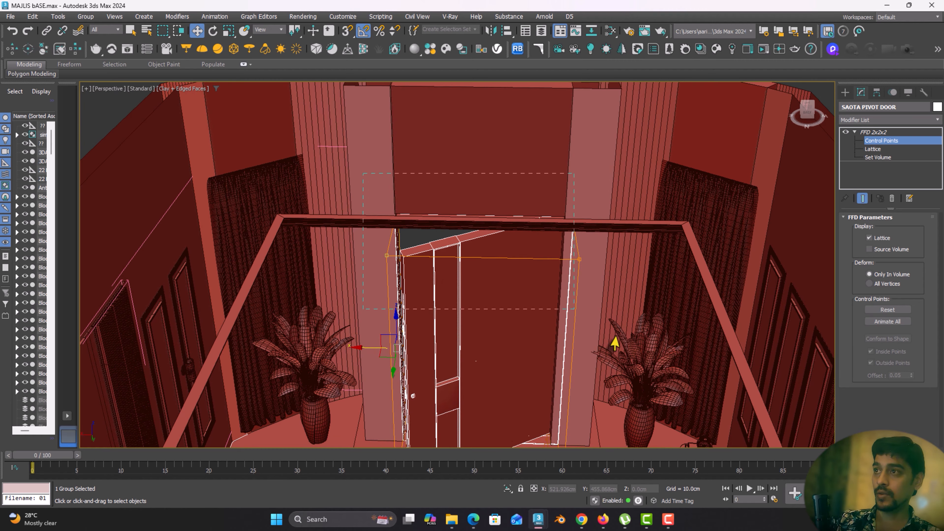
pyautogui.moveTo(615, 343); pyautogui.dragTo(613, 342)
pyautogui.moveTo(486, 205); pyautogui.dragTo(484, 201)
pyautogui.scroll(4, 459, 223)
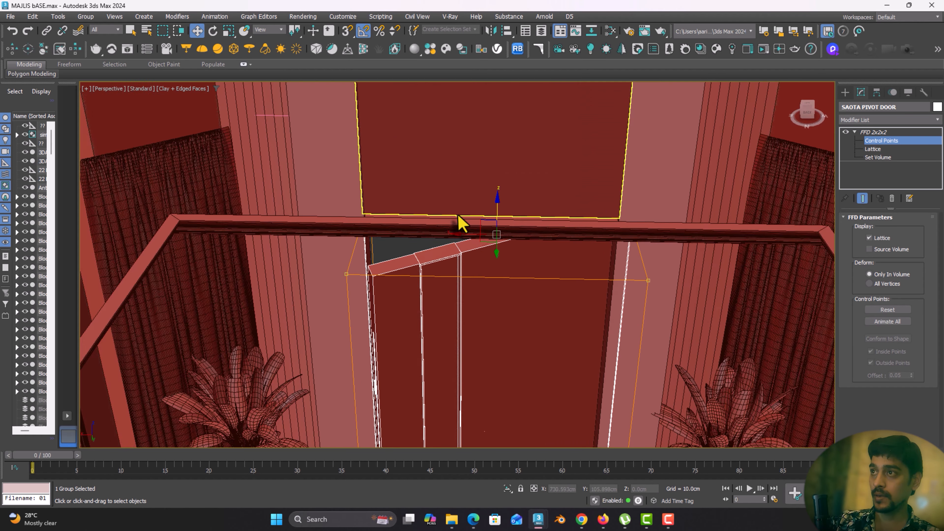
pyautogui.keyDown('alt'); pyautogui.moveTo(440, 270); pyautogui.dragTo(458, 240, button='middle'); pyautogui.keyUp('alt')
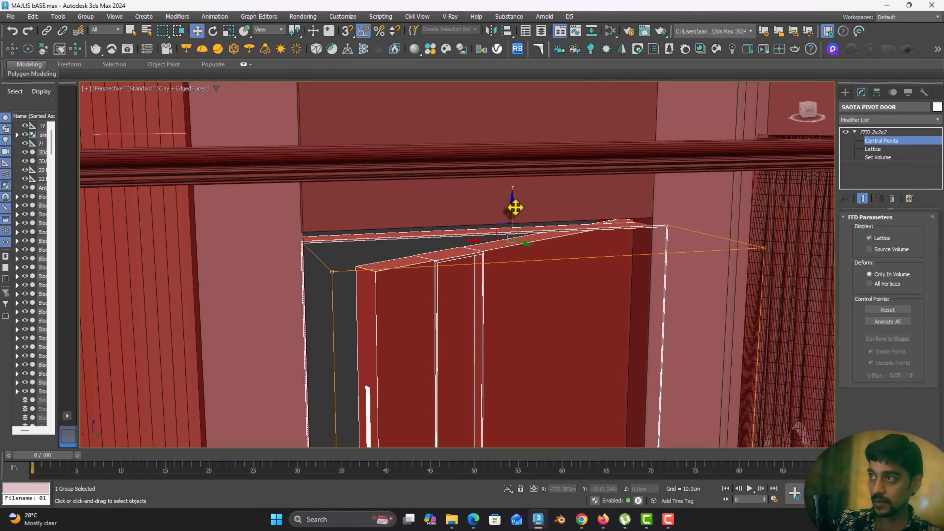
pyautogui.moveTo(514, 207); pyautogui.dragTo(517, 202)
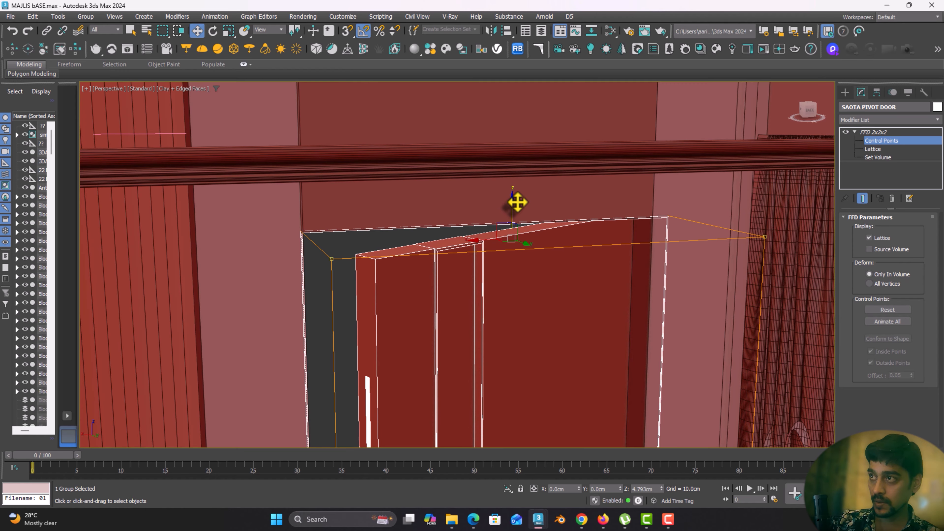
# Move the FFD control points on the pivot door's opposite side about 8.3 cm inward to fit the other doorway edge
pyautogui.keyDown('alt'); pyautogui.moveTo(543, 323); pyautogui.dragTo(505, 303, button='middle'); pyautogui.keyUp('alt')
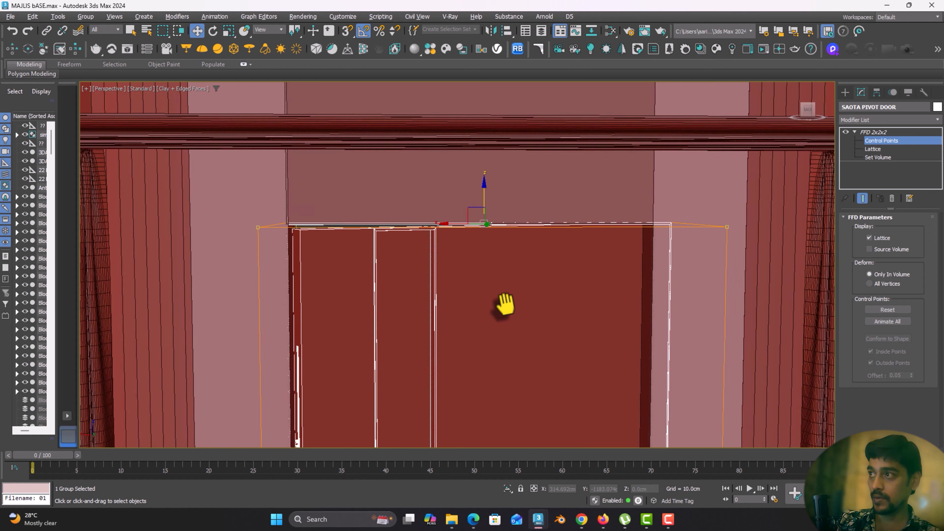
pyautogui.scroll(-3, 444, 293)
pyautogui.keyDown('alt'); pyautogui.moveTo(445, 292); pyautogui.dragTo(471, 297, button='middle'); pyautogui.keyUp('alt')
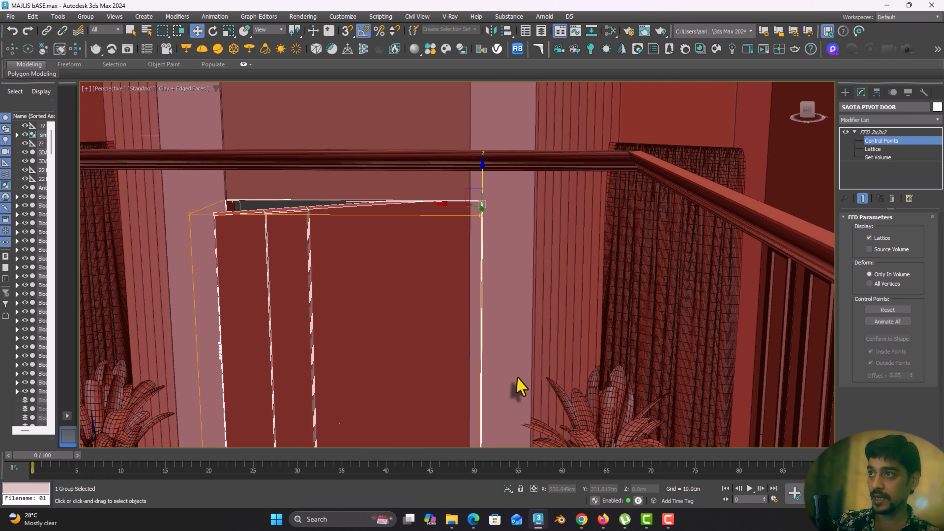
pyautogui.keyDown('alt'); pyautogui.moveTo(520, 387); pyautogui.dragTo(543, 275, button='middle'); pyautogui.keyUp('alt')
pyautogui.scroll(6, 459, 186)
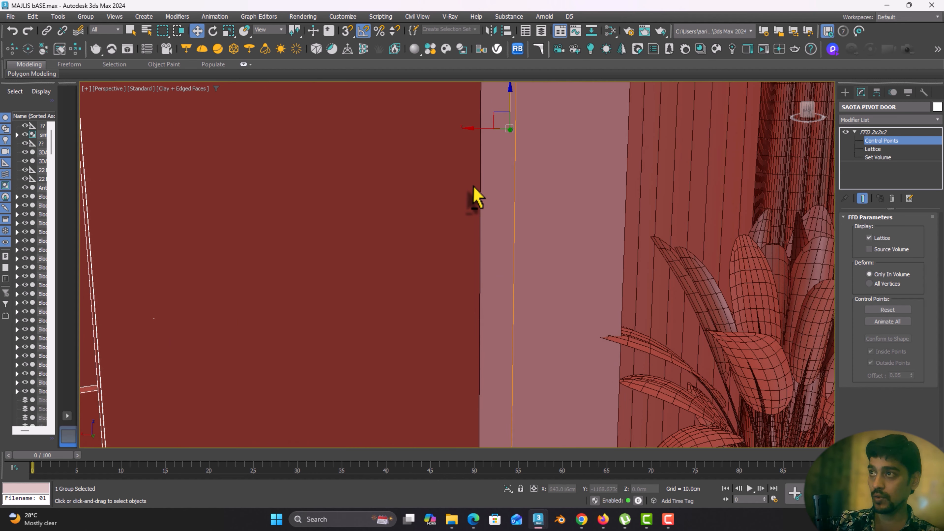
pyautogui.moveTo(459, 125); pyautogui.dragTo(444, 148)
pyautogui.hotkey('ctrl', 'z')
pyautogui.moveTo(528, 344); pyautogui.dragTo(459, 138, button='middle')
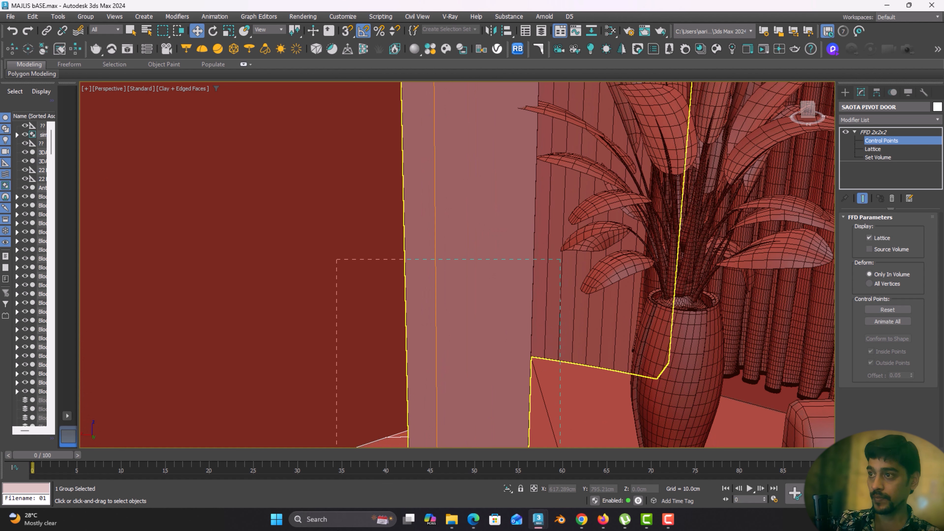
pyautogui.scroll(-5, 442, 279)
pyautogui.moveTo(388, 256); pyautogui.dragTo(405, 335, button='middle')
pyautogui.moveTo(398, 266); pyautogui.dragTo(386, 269)
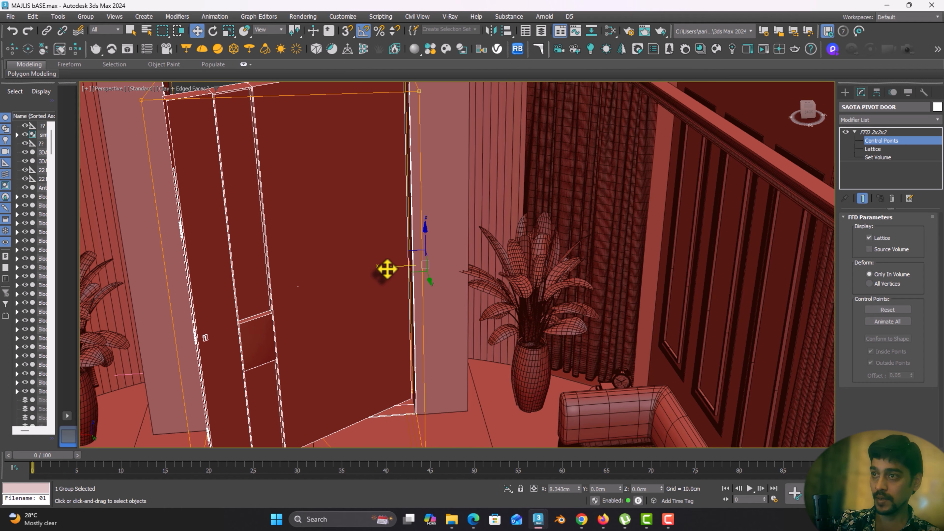
pyautogui.moveTo(415, 287); pyautogui.dragTo(438, 341, button='middle')
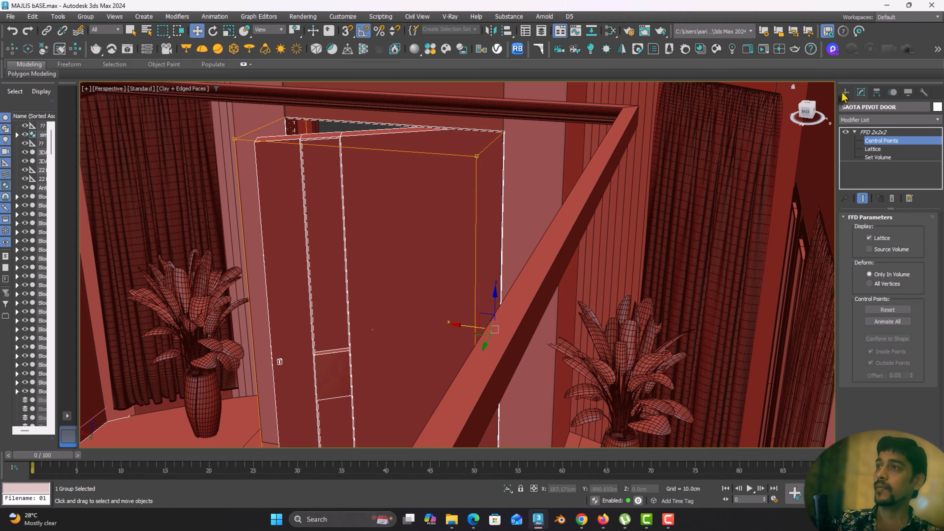
# Finish the control point editing, open the pivot door group, and select the door leaf inside it
pyautogui.click(844, 95)
pyautogui.scroll(-3, 292, 297)
pyautogui.keyDown('alt'); pyautogui.moveTo(296, 297); pyautogui.dragTo(551, 293, button='middle'); pyautogui.keyUp('alt')
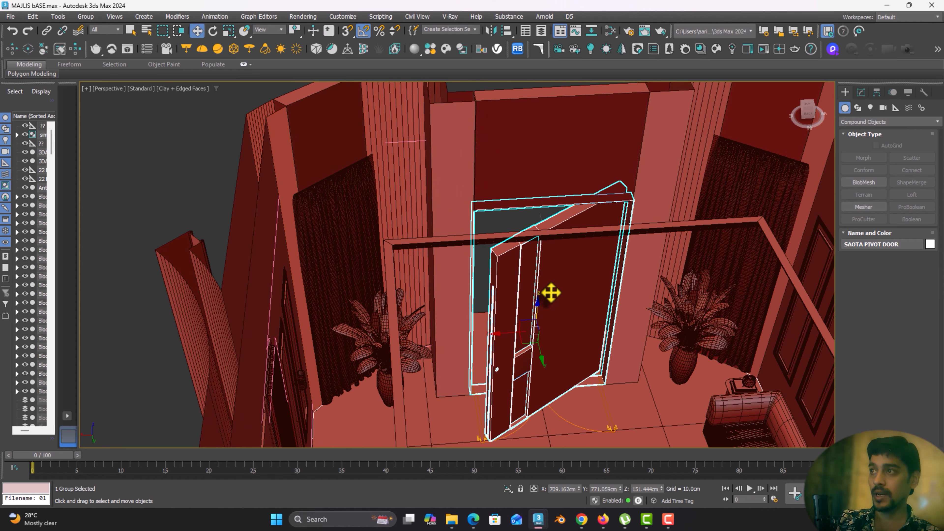
pyautogui.click(85, 17)
pyautogui.click(91, 70)
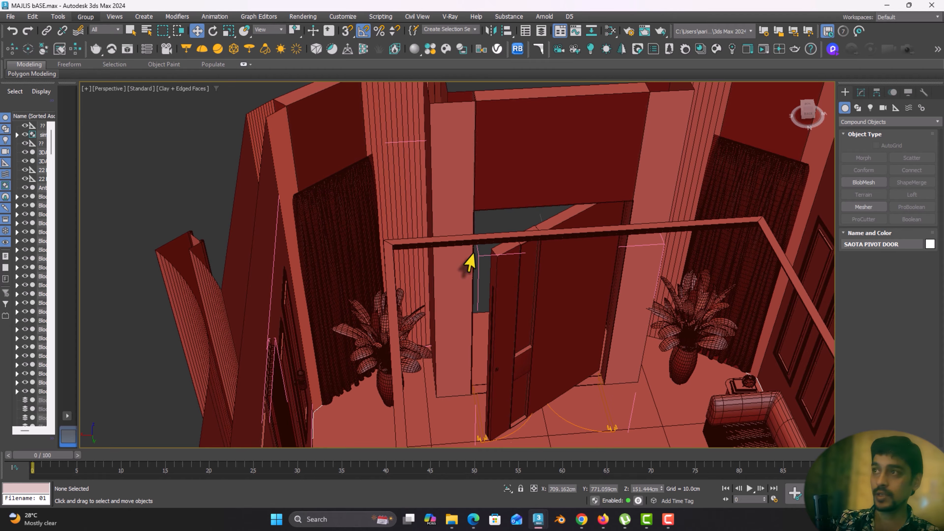
pyautogui.click(549, 288)
# Move the door leaf's pivot point to its hinge-side edge and rotate the leaf about that pivot
pyautogui.press('e')
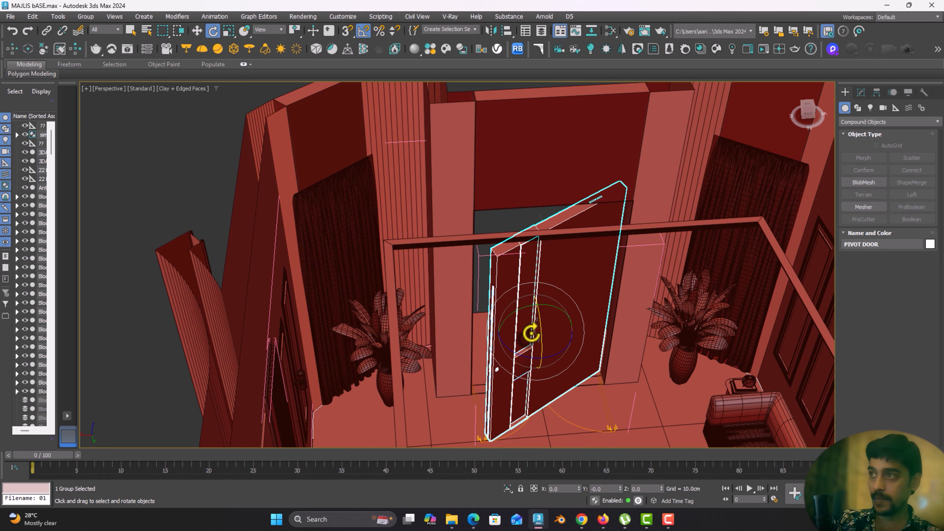
pyautogui.moveTo(522, 354)
pyautogui.mouseDown()
pyautogui.moveTo(514, 350)
pyautogui.moveTo(523, 351)
pyautogui.mouseUp()
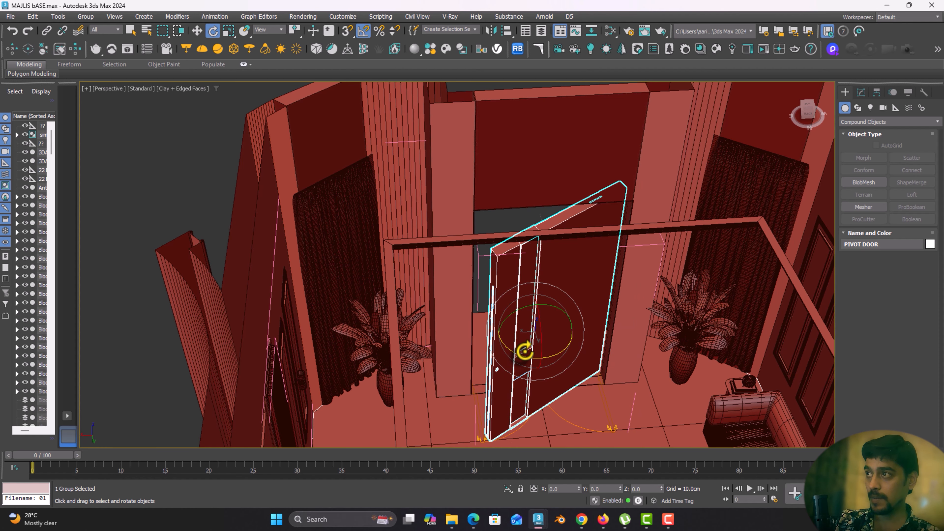
pyautogui.press('w')
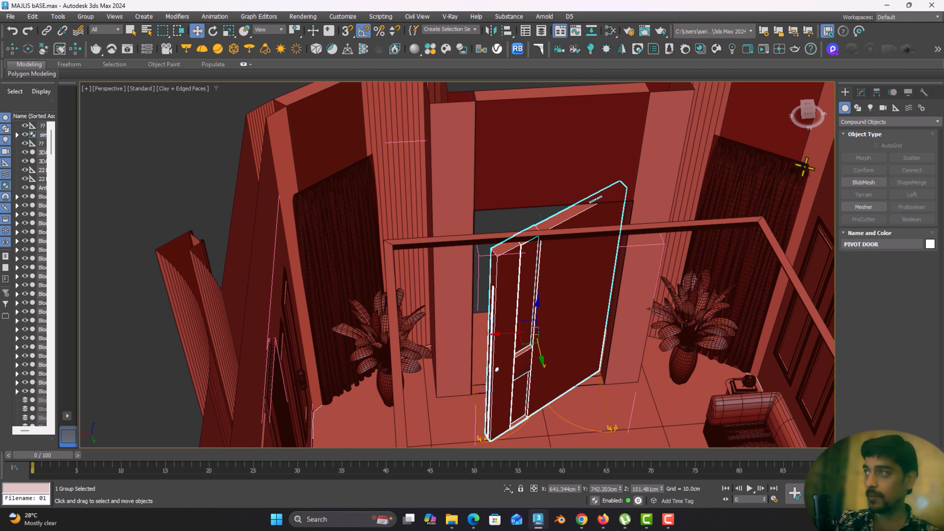
pyautogui.click(876, 93)
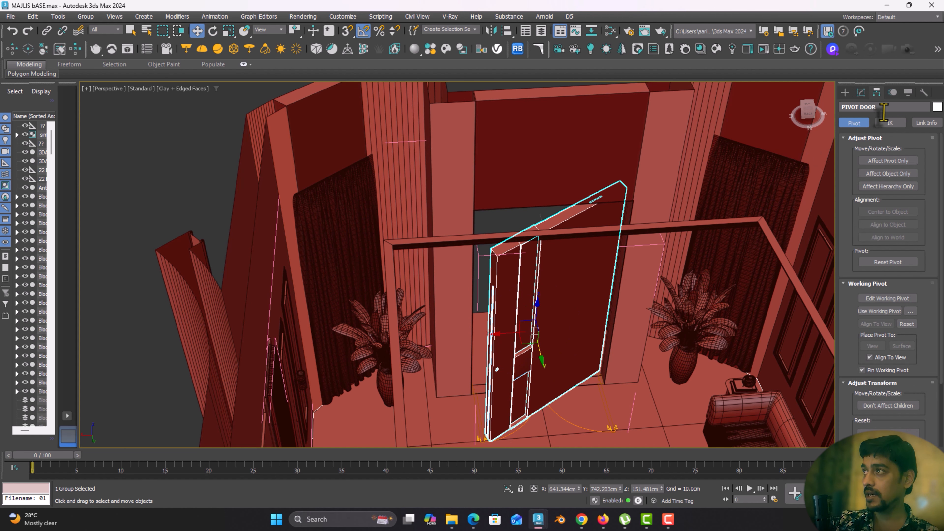
pyautogui.click(888, 160)
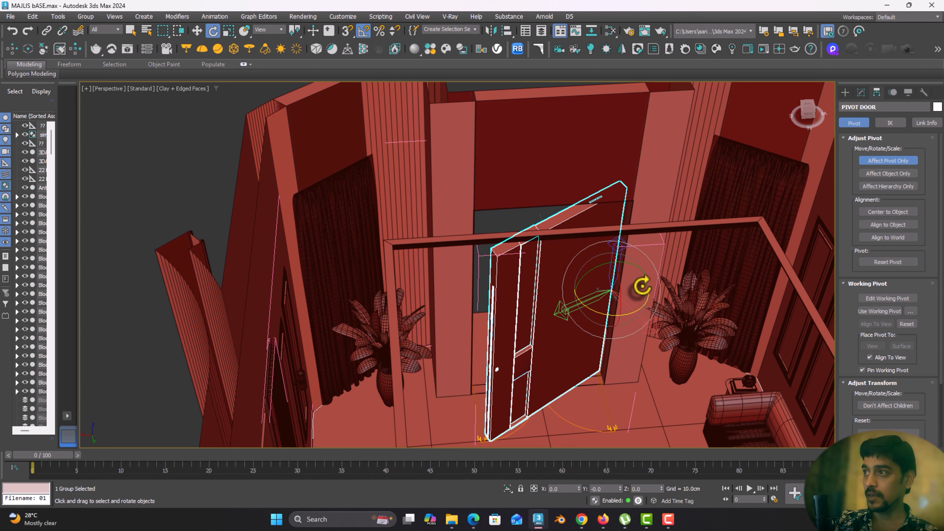
pyautogui.press('Insert')
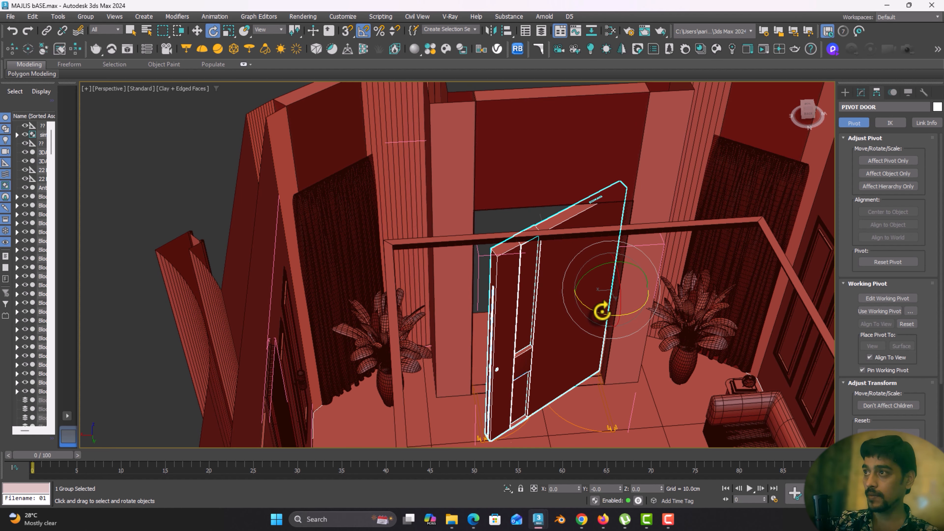
pyautogui.moveTo(602, 311); pyautogui.dragTo(629, 327)
pyautogui.press('w')
# Select the sofa between the two armchairs and examine it against the majlis side wall
pyautogui.moveTo(595, 297); pyautogui.dragTo(468, 240, button='middle')
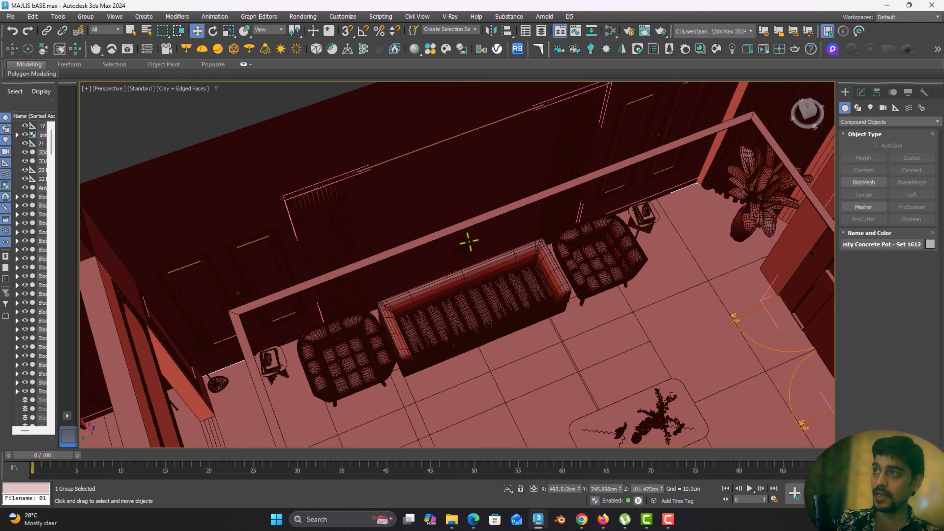
pyautogui.click(467, 306)
pyautogui.press('z')
pyautogui.keyDown('alt'); pyautogui.moveTo(467, 302); pyautogui.dragTo(524, 356, button='middle'); pyautogui.keyUp('alt')
pyautogui.scroll(-4, 340, 248)
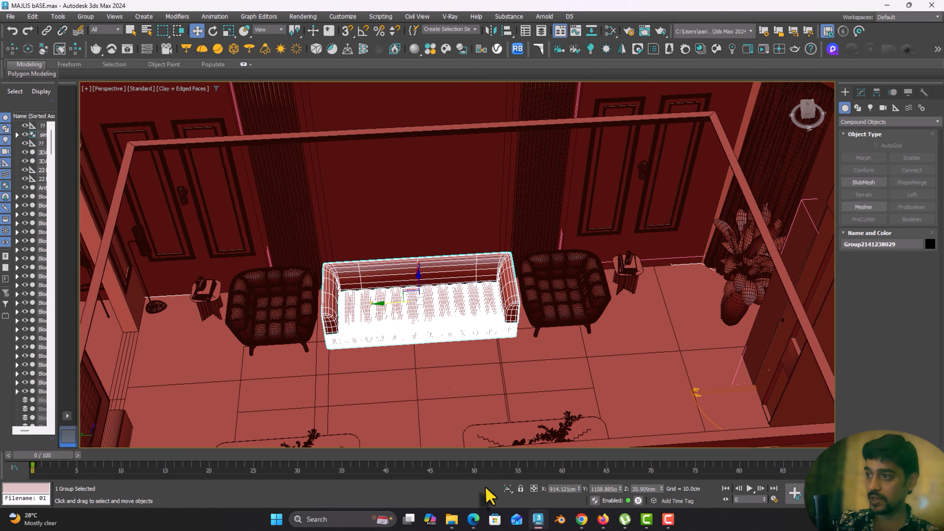
# Switch to File Explorer and open the 3D PRO folder inside the libraries folder
pyautogui.moveTo(452, 521)
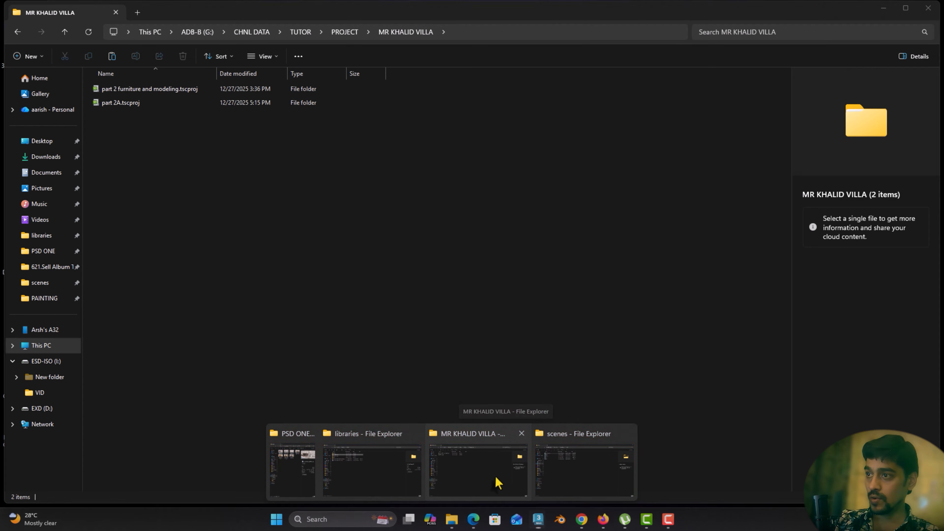
pyautogui.click(497, 480)
pyautogui.moveTo(452, 520)
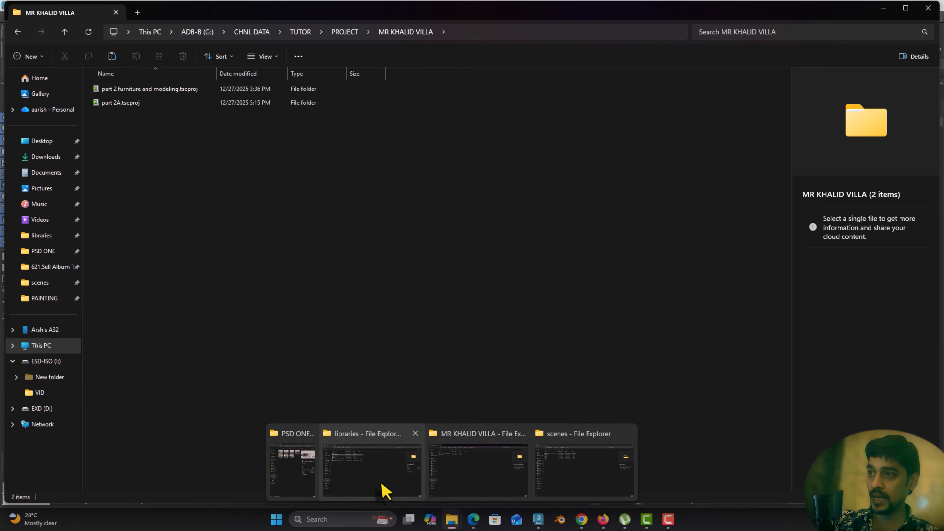
pyautogui.click(384, 490)
pyautogui.doubleClick(111, 89)
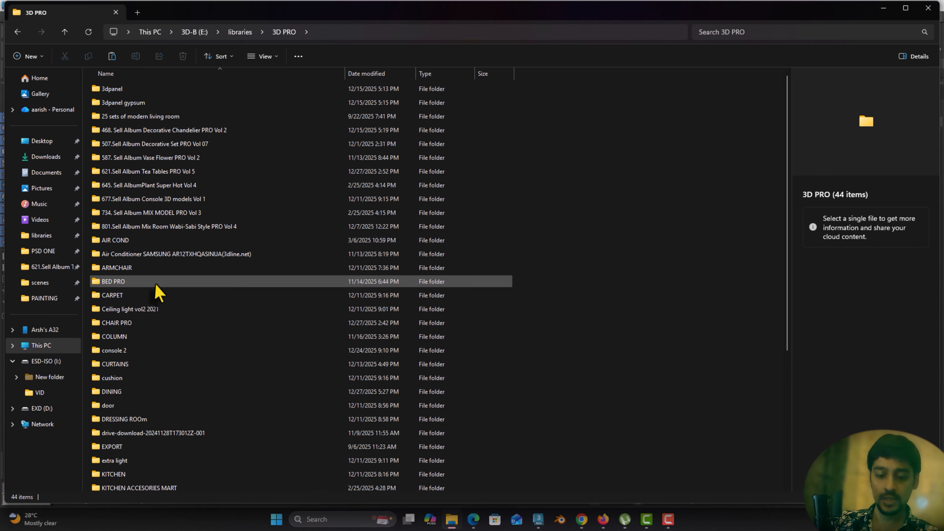
# Open the 1046343.5902c63f60395 cushion set inside the cushion folder of the 3D library
pyautogui.click(157, 295)
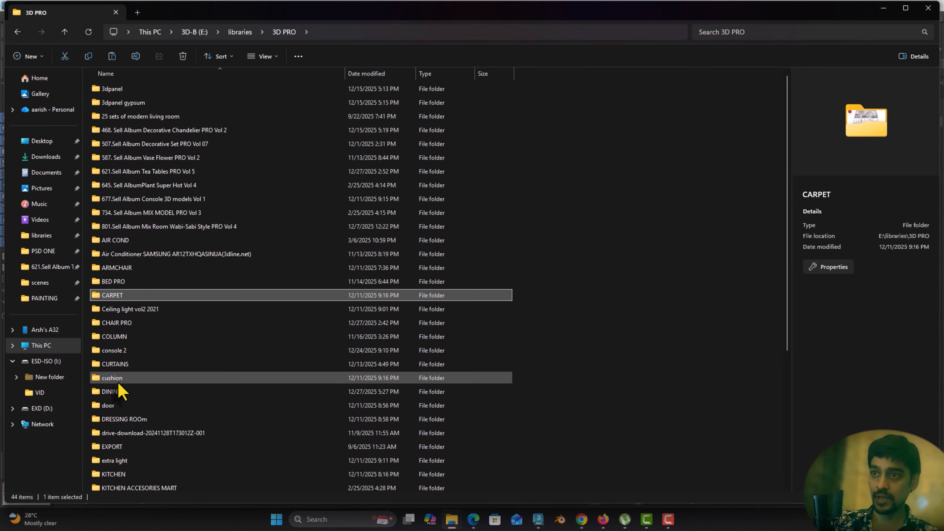
pyautogui.doubleClick(152, 376)
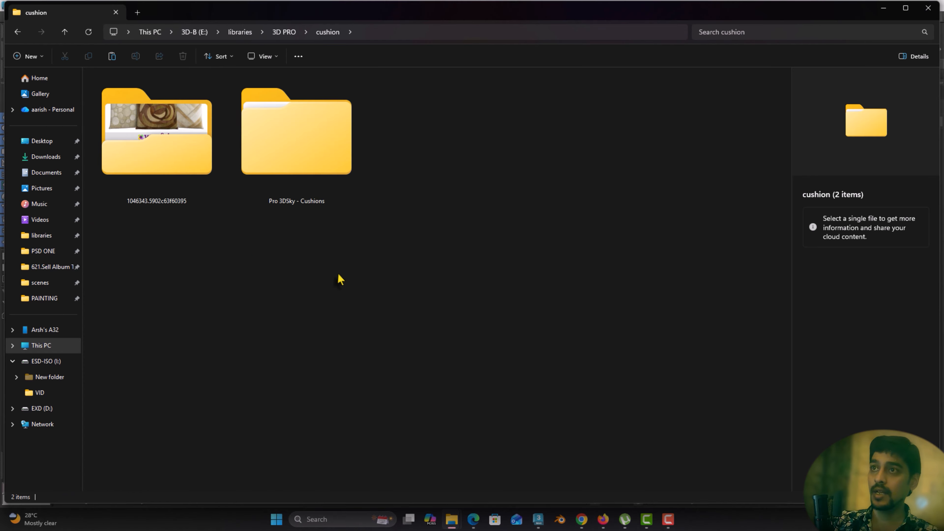
pyautogui.doubleClick(185, 174)
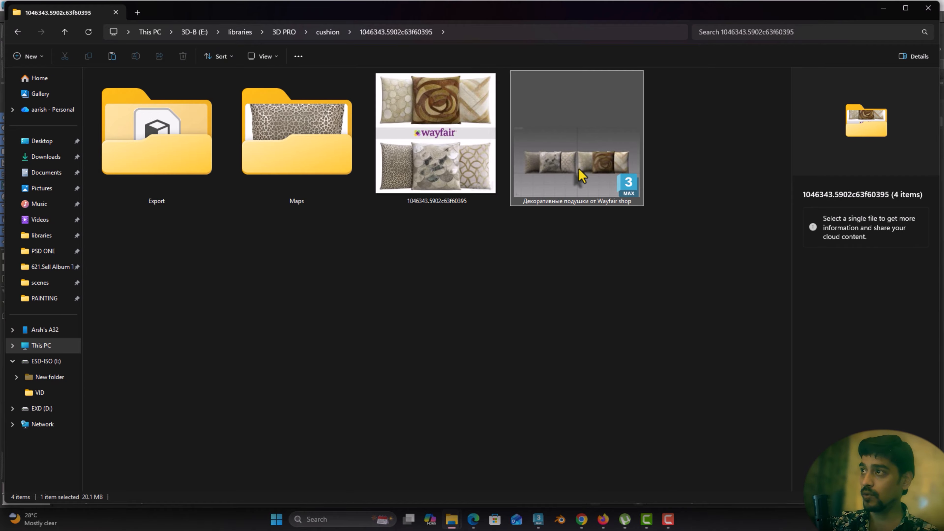
# Merge the Wayfair decorative cushions model into the MAJLIS scene in 3ds Max and dismiss the Scene Converter
pyautogui.moveTo(581, 175); pyautogui.dragTo(450, 345)
pyautogui.hotkey('alt', 'Tab')
pyautogui.hotkey('alt', 'Tab')
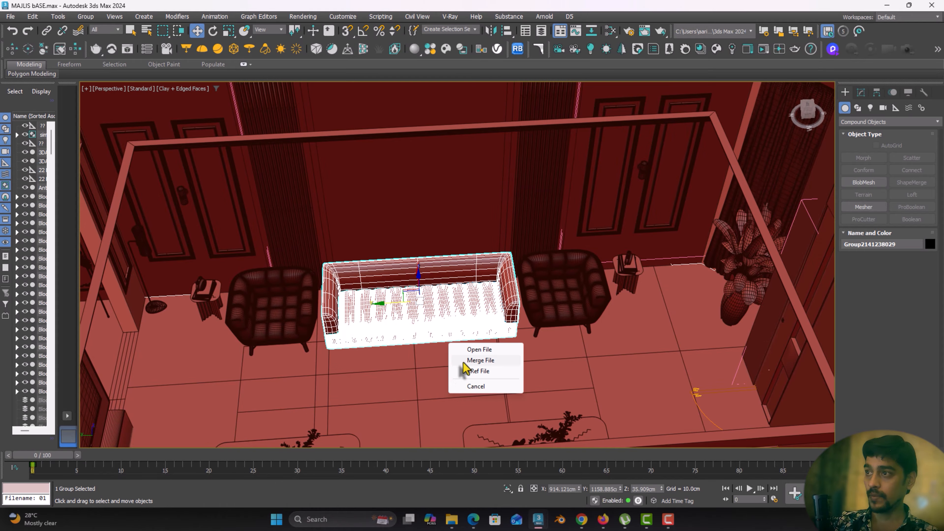
pyautogui.click(463, 361)
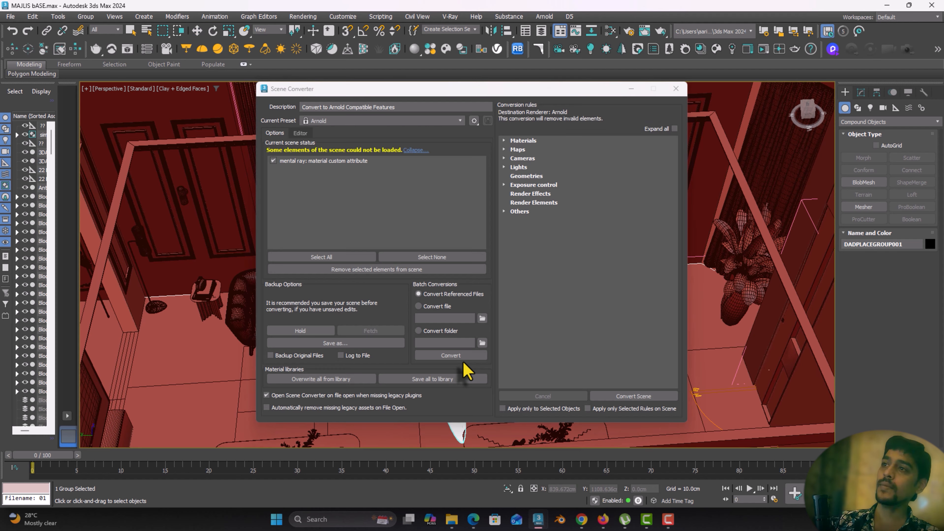
pyautogui.click(674, 92)
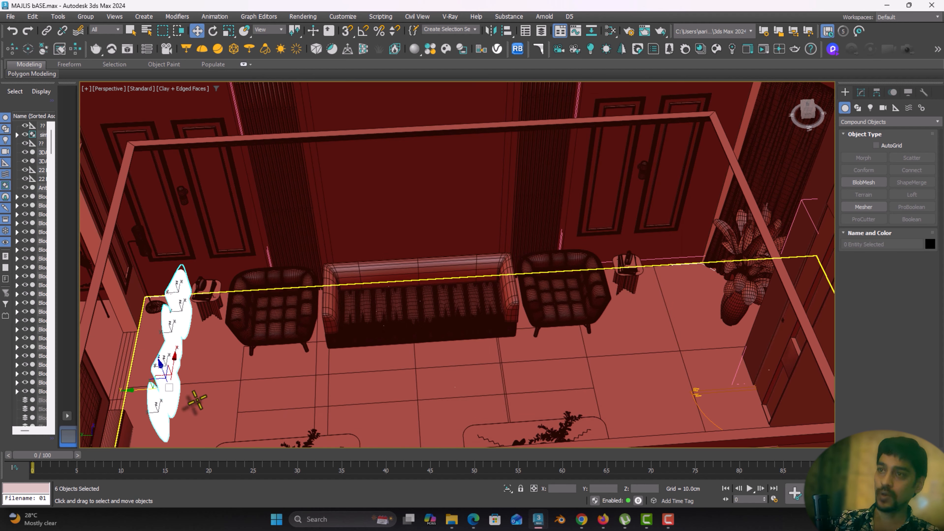
# Group the six merged cushions into a single group
pyautogui.moveTo(190, 413); pyautogui.dragTo(264, 381, button='middle')
pyautogui.press('e')
pyautogui.moveTo(229, 379); pyautogui.dragTo(249, 380)
pyautogui.click(95, 17)
pyautogui.click(95, 41)
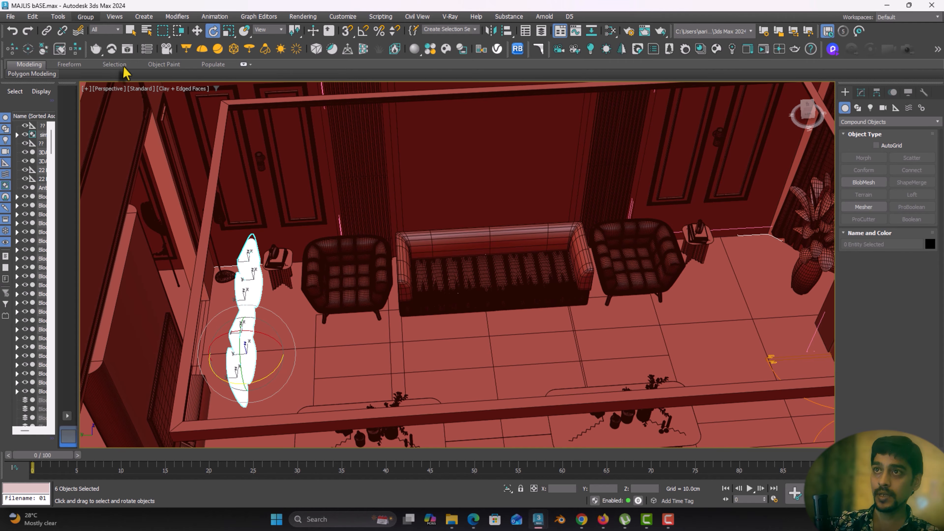
pyautogui.click(478, 275)
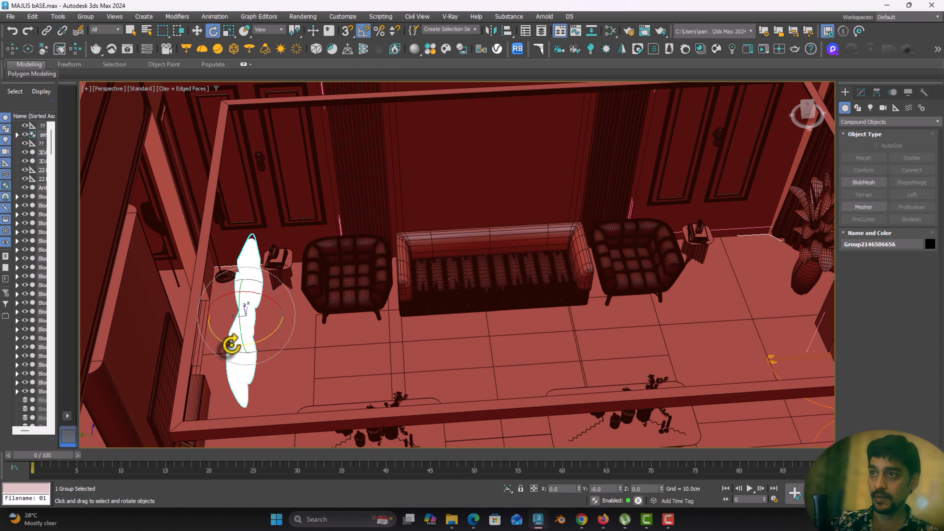
# Rotate the cushion group 90 degrees about Z and place it on the seat of the sofa between the two armchairs
pyautogui.moveTo(231, 345); pyautogui.dragTo(486, 248)
pyautogui.press('w')
pyautogui.scroll(6, 486, 256)
pyautogui.keyDown('alt'); pyautogui.moveTo(487, 259); pyautogui.dragTo(503, 242, button='middle'); pyautogui.keyUp('alt')
pyautogui.moveTo(543, 201); pyautogui.dragTo(548, 180)
pyautogui.keyDown('alt'); pyautogui.moveTo(537, 221); pyautogui.dragTo(571, 215, button='middle'); pyautogui.keyUp('alt')
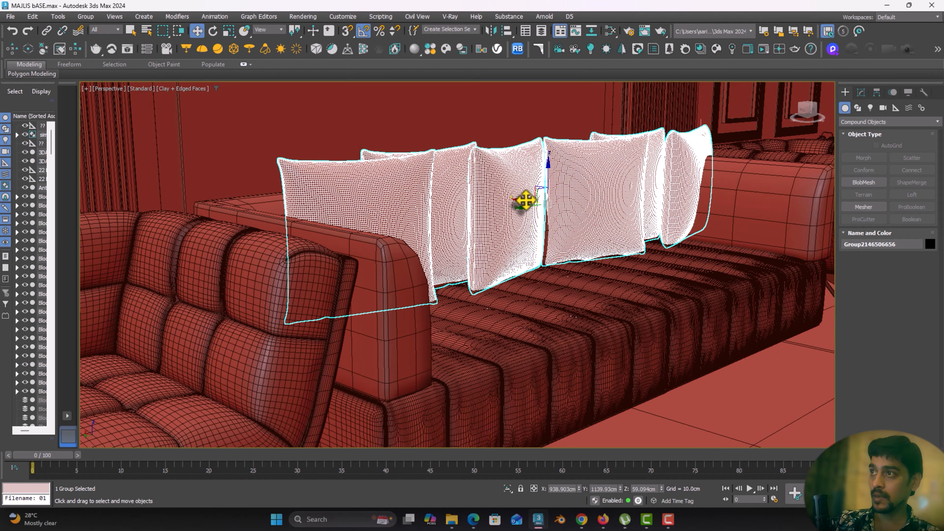
# Tilt the cushion group back about 9 degrees and shift it against the sofa's backrest
pyautogui.moveTo(526, 200); pyautogui.dragTo(573, 182)
pyautogui.press('e')
pyautogui.press('w')
pyautogui.keyDown('alt'); pyautogui.moveTo(533, 201); pyautogui.dragTo(601, 229, button='middle'); pyautogui.keyUp('alt')
pyautogui.moveTo(531, 204); pyautogui.dragTo(524, 206)
pyautogui.keyDown('alt'); pyautogui.moveTo(508, 218); pyautogui.dragTo(433, 265, button='middle'); pyautogui.keyUp('alt')
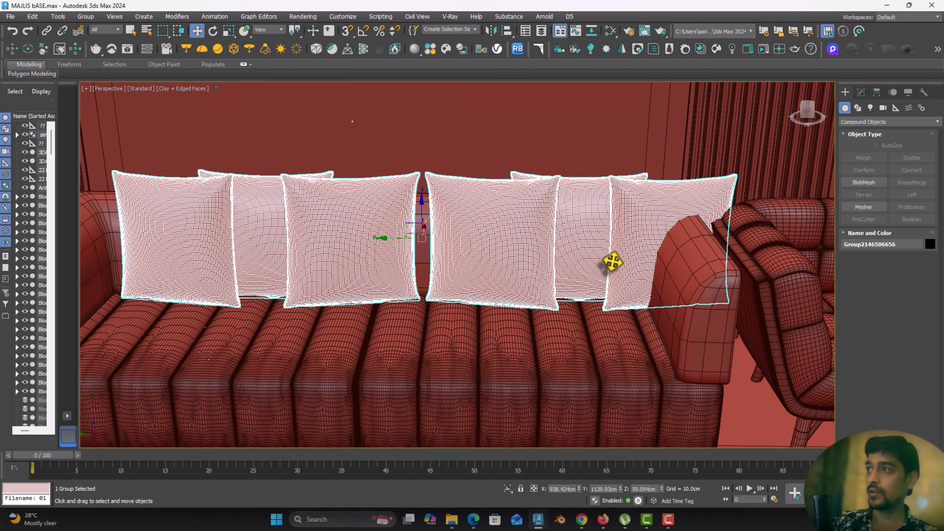
# Open the cushion group and delete the end cushion that overlaps the sofa's armrest
pyautogui.click(85, 16)
pyautogui.click(97, 48)
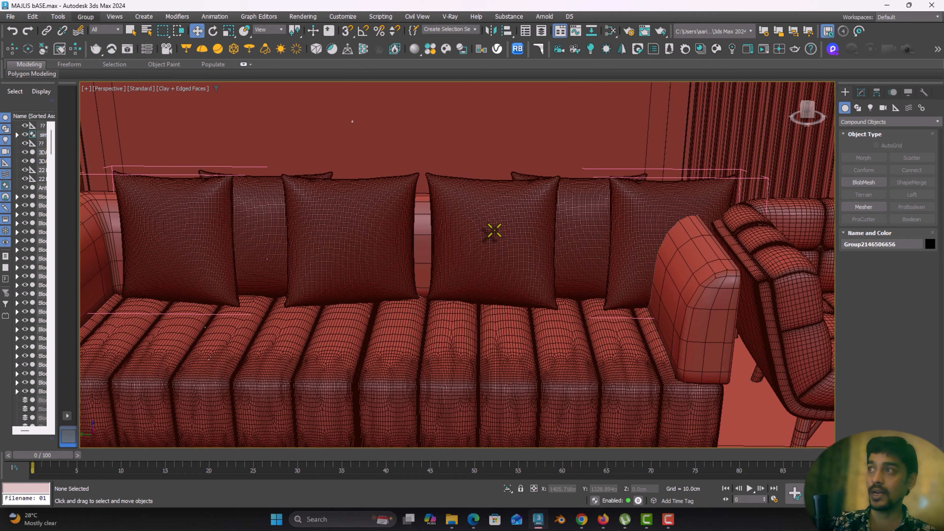
pyautogui.click(637, 228)
pyautogui.press('Delete')
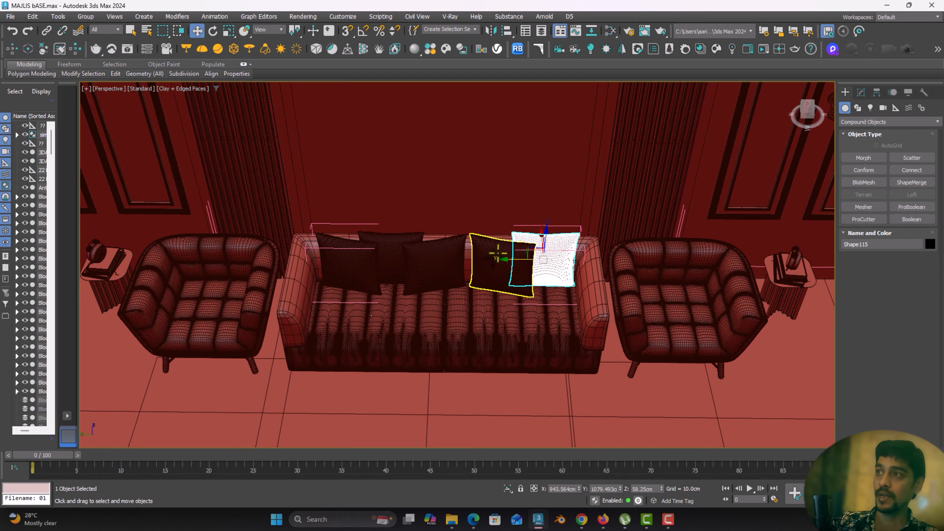
# Adjust the remaining cushions along the sofa, turning the middle one, and close the cushion group
pyautogui.keyDown('ctrl'); pyautogui.click(499, 253); pyautogui.keyUp('ctrl')
pyautogui.keyDown('ctrl'); pyautogui.click(418, 257); pyautogui.keyUp('ctrl')
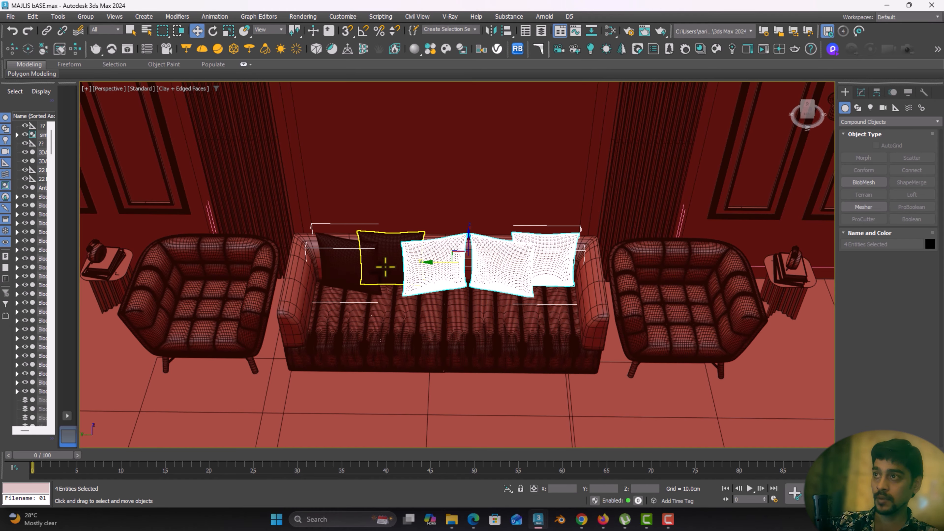
pyautogui.keyDown('ctrl'); pyautogui.click(385, 266); pyautogui.keyUp('ctrl')
pyautogui.keyDown('ctrl'); pyautogui.click(343, 266); pyautogui.keyUp('ctrl')
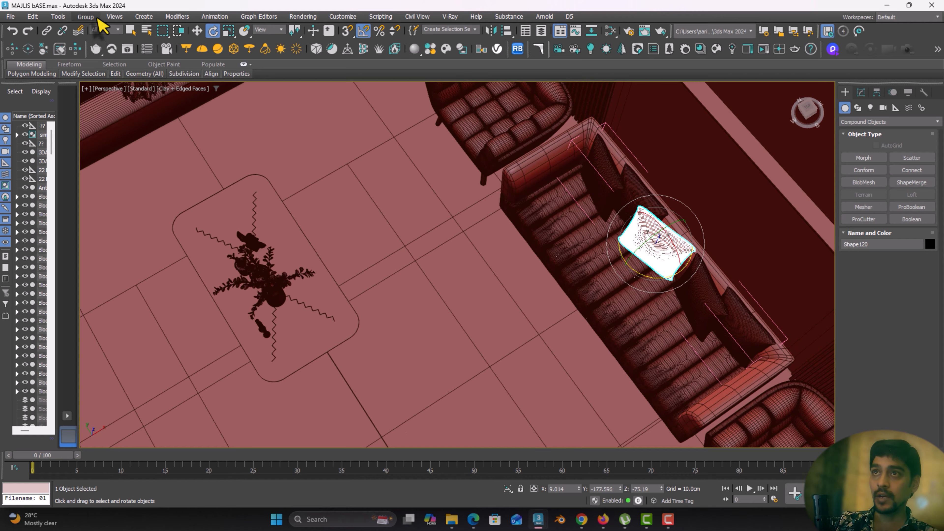
pyautogui.click(85, 16)
pyautogui.click(95, 79)
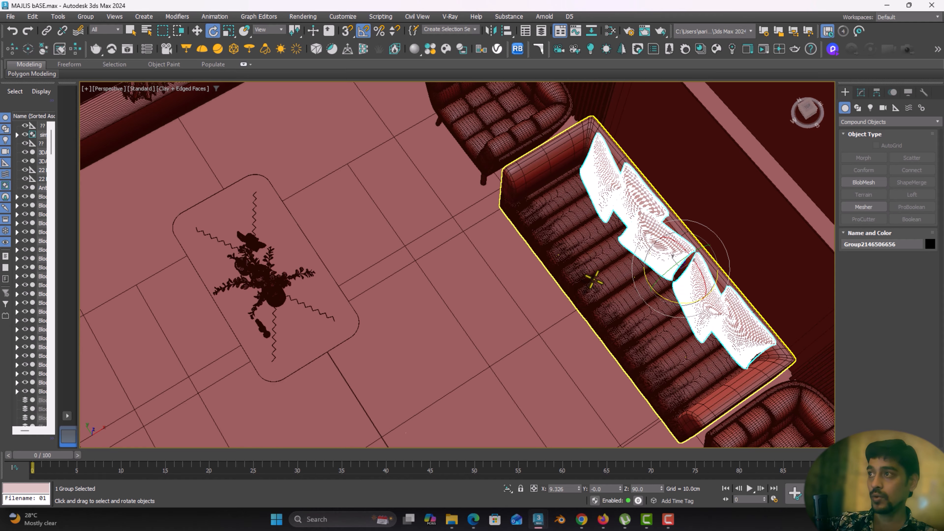
# Mirror the cushion group across the X axis as a separate clone, keeping the original set on its sofa
pyautogui.moveTo(594, 279); pyautogui.dragTo(478, 236, button='middle')
pyautogui.press('w')
pyautogui.keyDown('alt'); pyautogui.moveTo(560, 241); pyautogui.dragTo(521, 238, button='middle'); pyautogui.keyUp('alt')
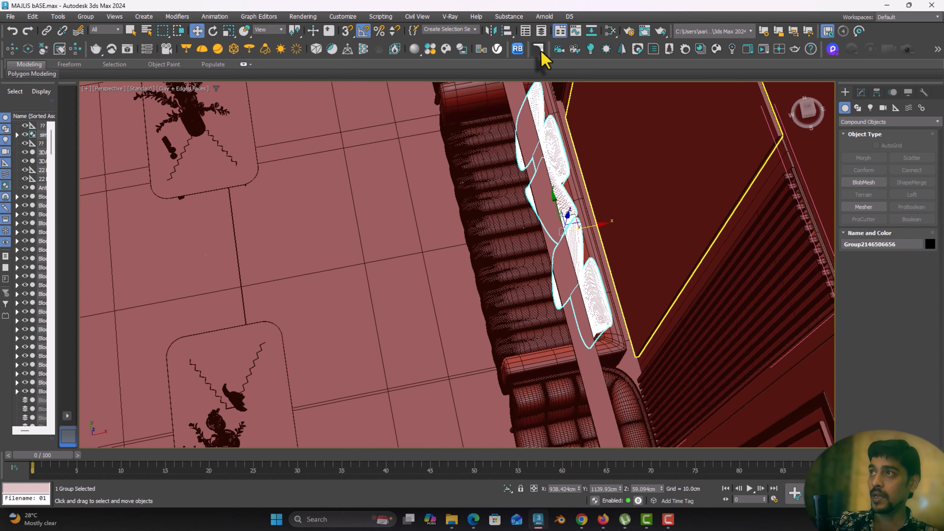
pyautogui.click(538, 49)
pyautogui.click(459, 219)
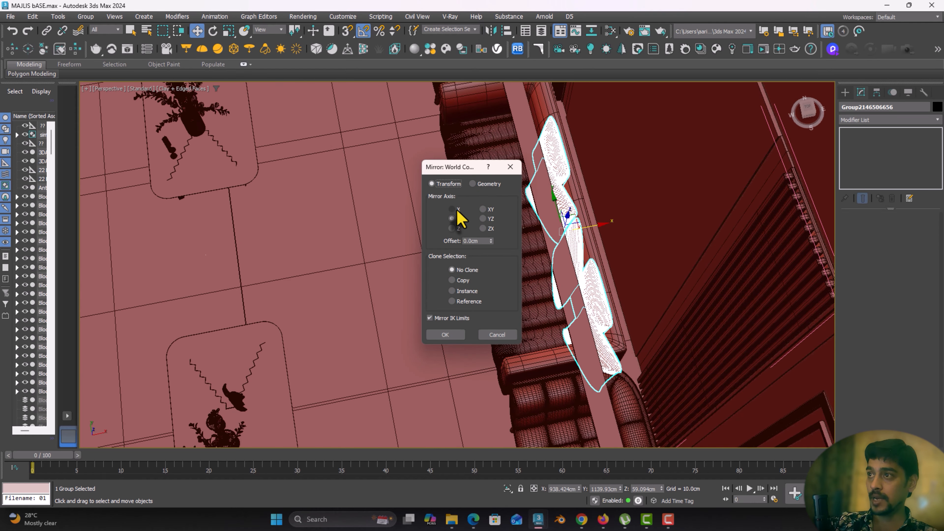
pyautogui.click(457, 210)
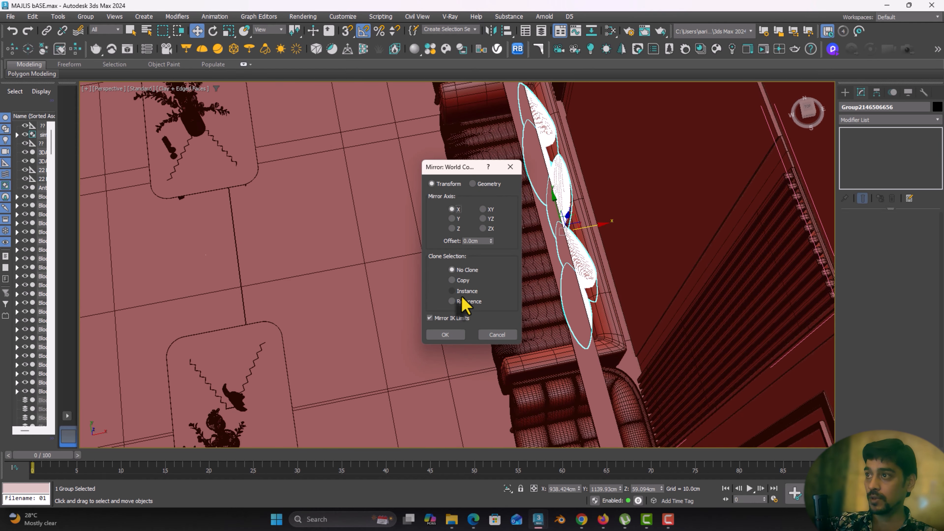
pyautogui.click(445, 334)
# Move the mirrored cushions to the opposite wall, fit them on one sofa there, and clone them onto the neighbouring sofa
pyautogui.moveTo(583, 230); pyautogui.dragTo(131, 291)
pyautogui.moveTo(410, 261); pyautogui.dragTo(557, 206, button='middle')
pyautogui.moveTo(487, 254); pyautogui.dragTo(326, 133)
pyautogui.moveTo(326, 134); pyautogui.dragTo(505, 173, button='middle')
pyautogui.keyDown('alt'); pyautogui.moveTo(505, 172); pyautogui.dragTo(513, 143, button='middle'); pyautogui.keyUp('alt')
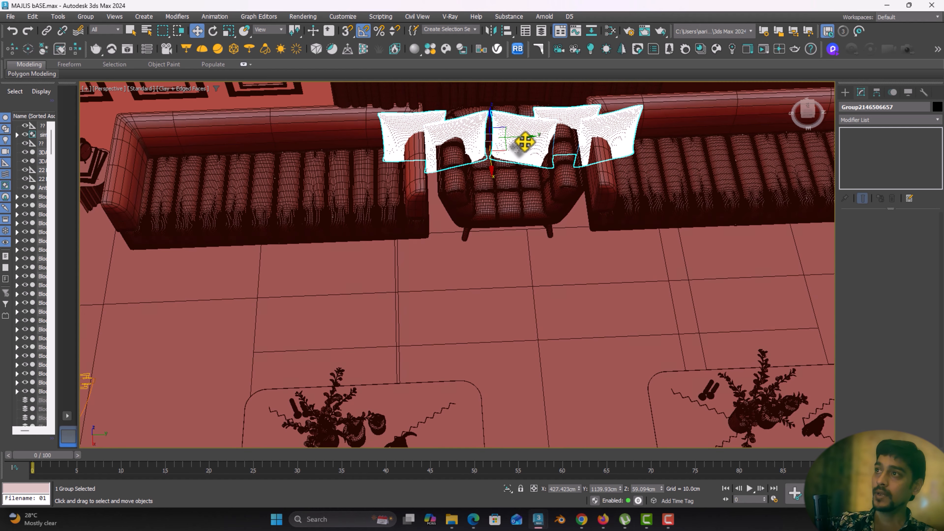
pyautogui.moveTo(515, 143); pyautogui.dragTo(737, 85)
pyautogui.click(476, 299)
# Select the rounded TV column between the majlis and dining room together with the overhead wall panel beside it
pyautogui.moveTo(524, 219)
pyautogui.mouseDown(button='middle')
pyautogui.moveTo(295, 350)
pyautogui.moveTo(361, 324)
pyautogui.moveTo(352, 319)
pyautogui.mouseUp(button='middle')
pyautogui.moveTo(654, 230)
pyautogui.keyDown('alt'); pyautogui.mouseDown(button='middle')
pyautogui.moveTo(670, 250)
pyautogui.moveTo(361, 337)
pyautogui.mouseUp(button='middle'); pyautogui.keyUp('alt')
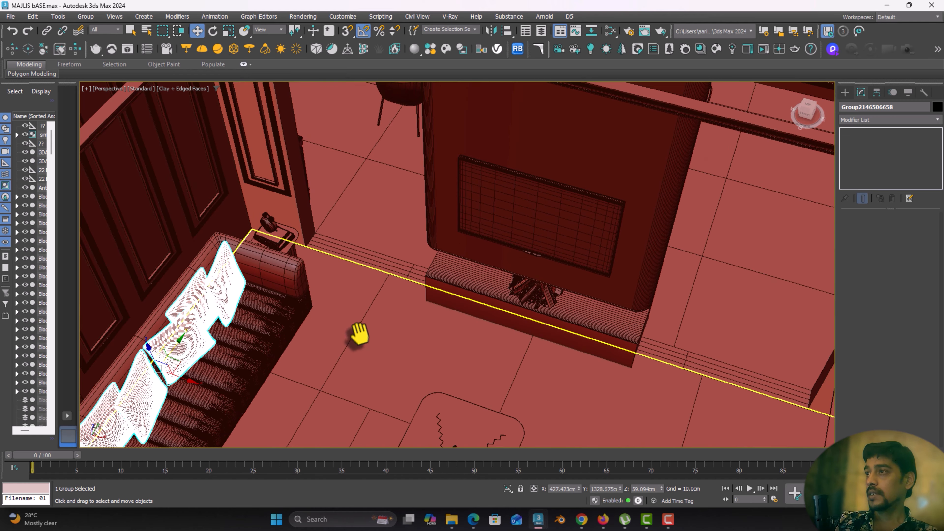
pyautogui.moveTo(492, 271); pyautogui.dragTo(462, 385, button='middle')
pyautogui.moveTo(517, 253); pyautogui.dragTo(500, 301, button='middle')
pyautogui.keyDown('alt'); pyautogui.moveTo(500, 301); pyautogui.dragTo(447, 397, button='middle'); pyautogui.keyUp('alt')
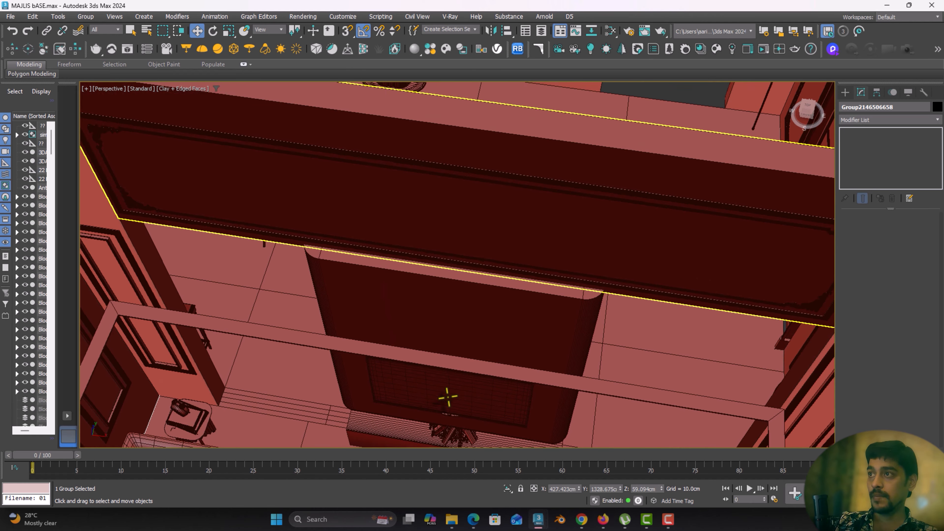
pyautogui.scroll(-3, 446, 397)
pyautogui.scroll(-3, 438, 317)
pyautogui.click(436, 327)
pyautogui.keyDown('alt'); pyautogui.moveTo(457, 330); pyautogui.dragTo(415, 316, button='middle'); pyautogui.keyUp('alt')
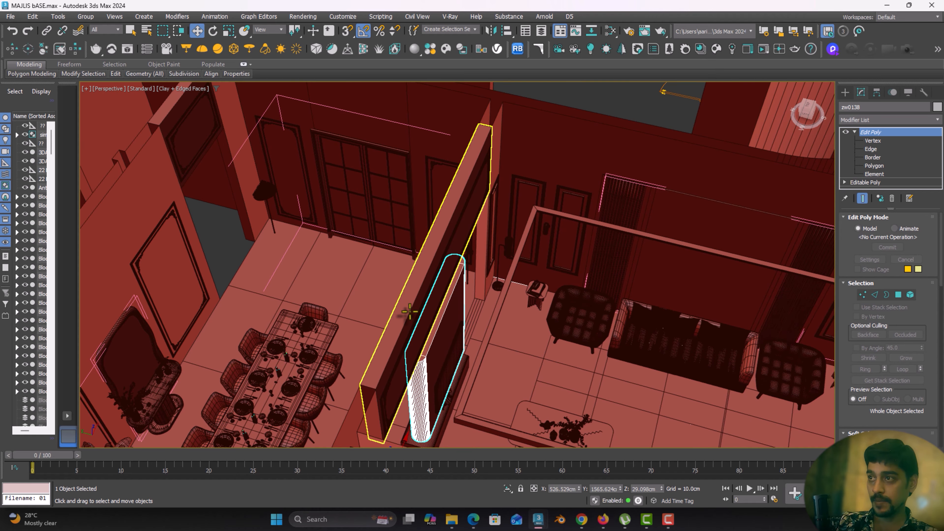
pyautogui.keyDown('ctrl'); pyautogui.click(406, 312); pyautogui.keyUp('ctrl')
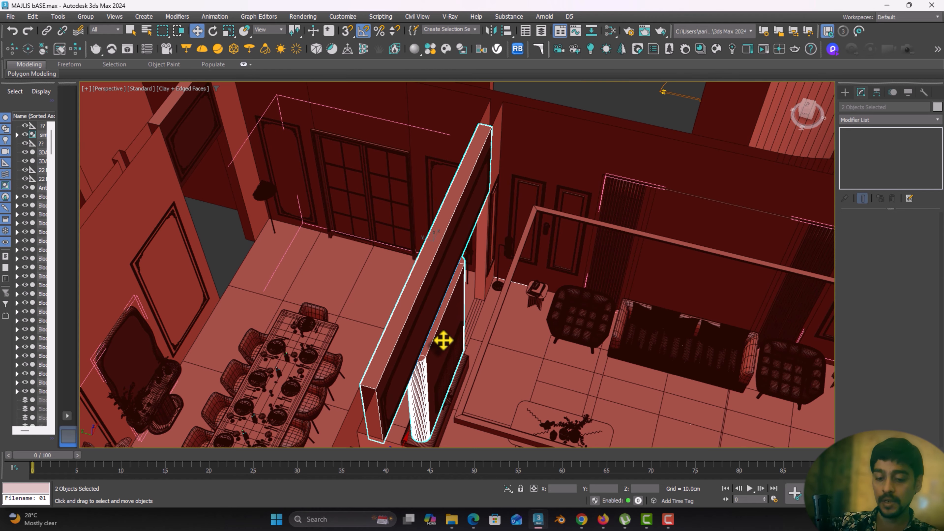
pyautogui.press('t')
pyautogui.scroll(5, 446, 348)
pyautogui.scroll(-4, 415, 239)
pyautogui.scroll(5, 415, 238)
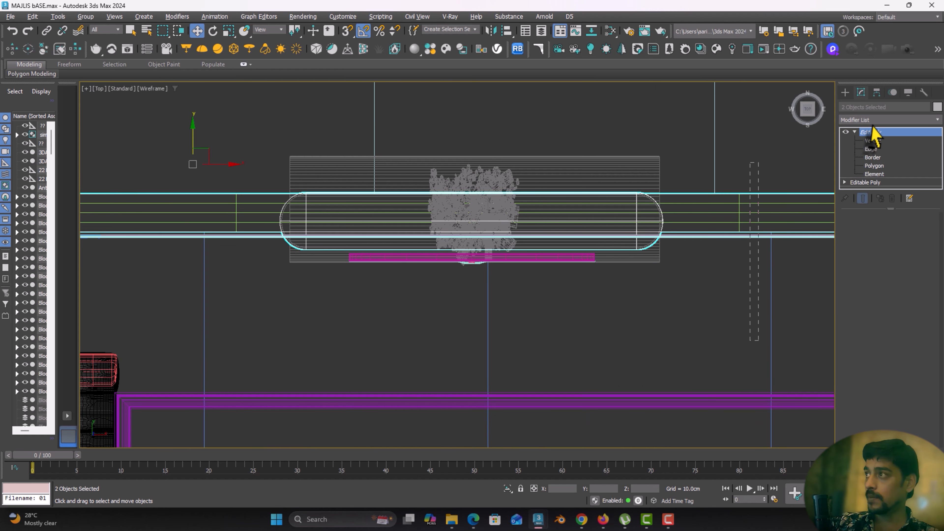
pyautogui.click(874, 141)
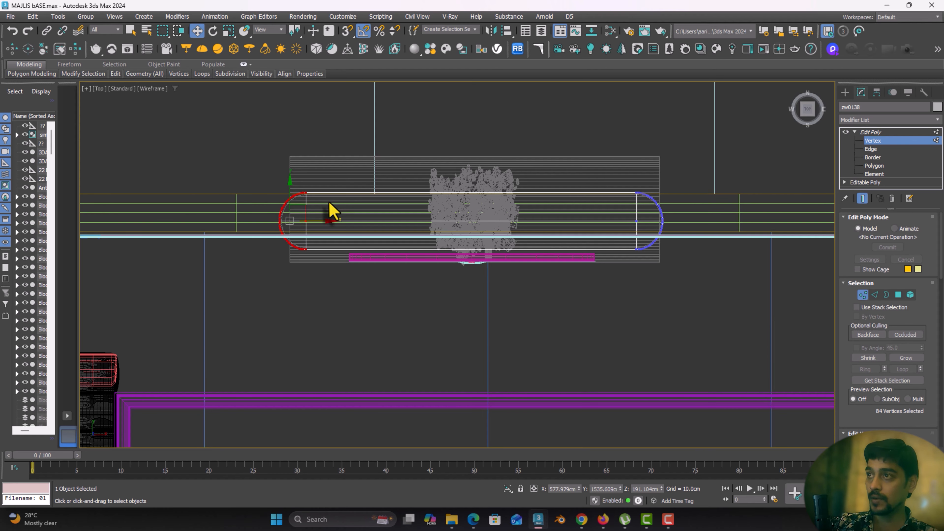
pyautogui.scroll(3, 279, 211)
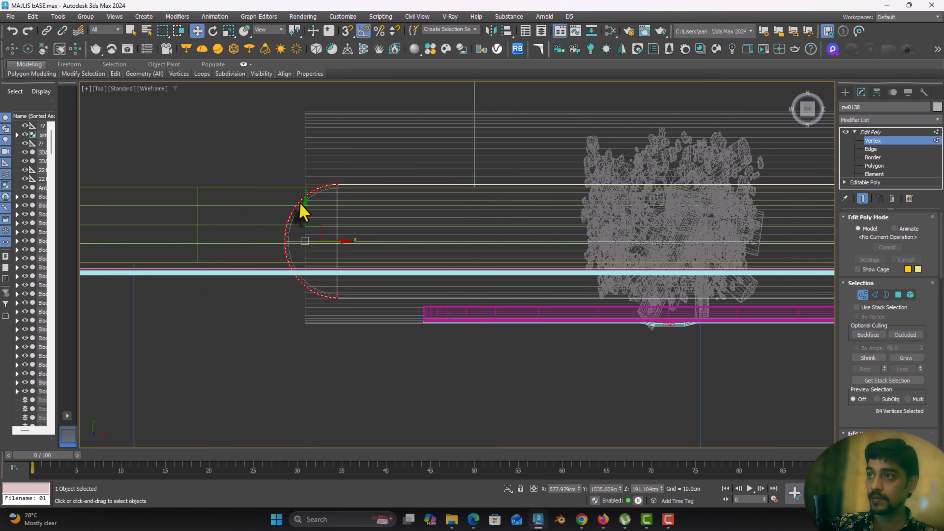
pyautogui.click(845, 92)
pyautogui.press('p')
pyautogui.press('z')
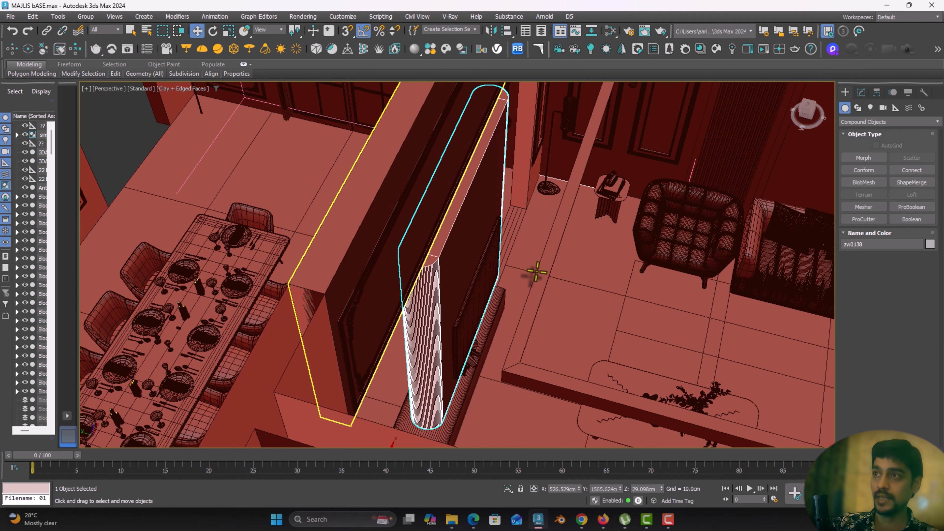
# Center the rounded TV column's pivot on the object
pyautogui.keyDown('alt'); pyautogui.moveTo(536, 272); pyautogui.dragTo(485, 261, button='middle'); pyautogui.keyUp('alt')
pyautogui.click(876, 92)
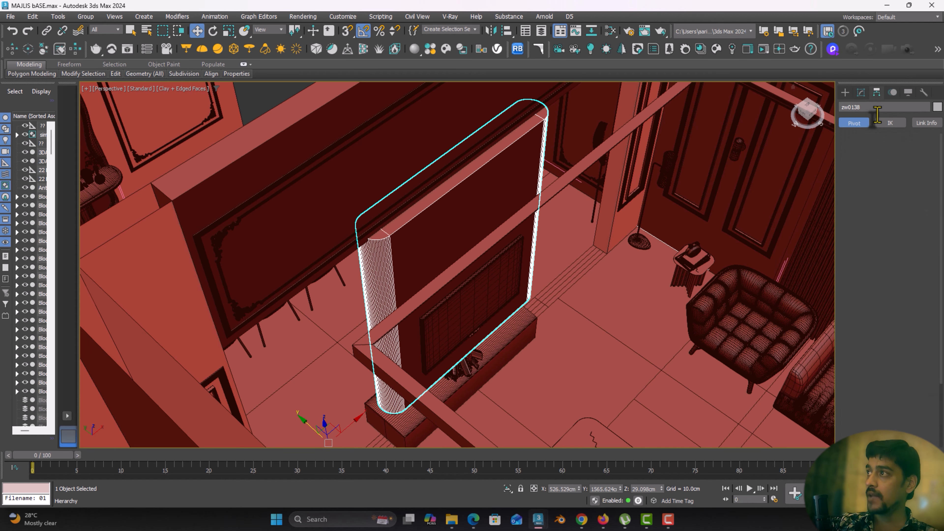
pyautogui.click(887, 161)
pyautogui.click(888, 213)
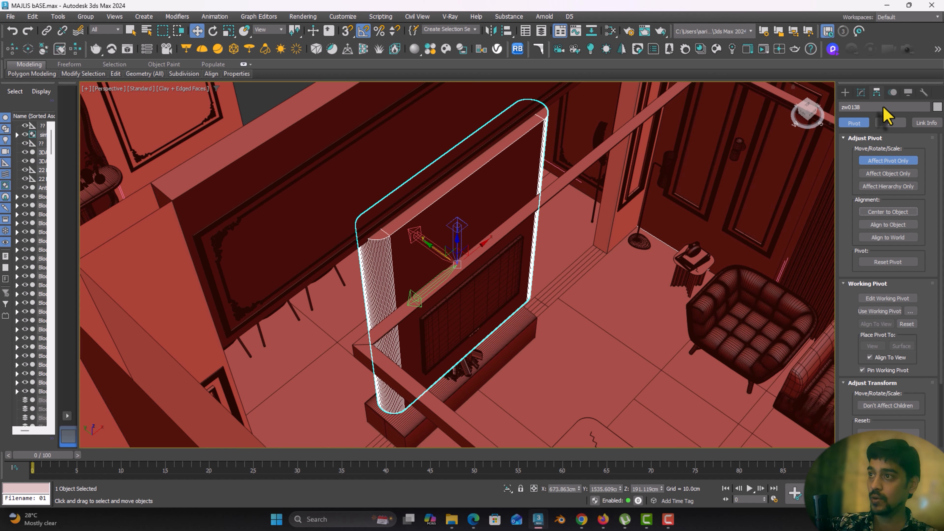
pyautogui.click(845, 93)
# Scale the TV column down along its depth to make it thinner
pyautogui.press('r')
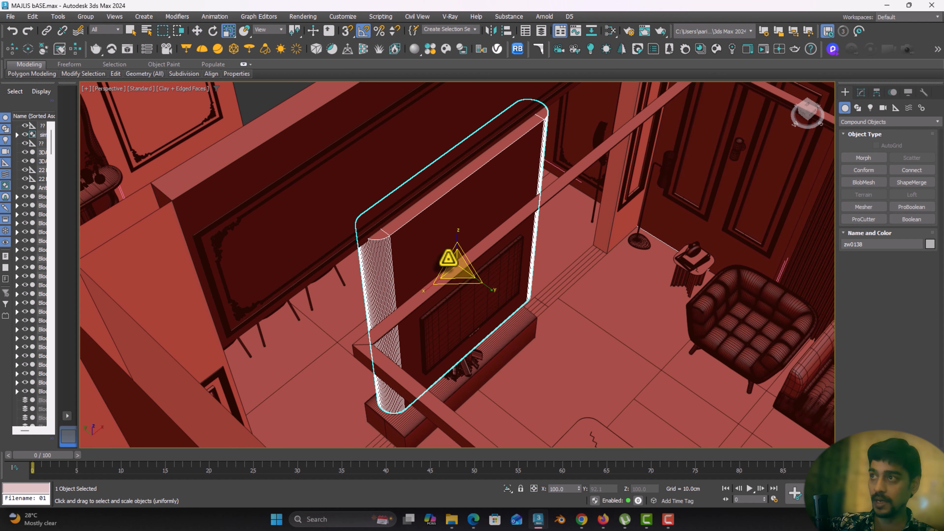
pyautogui.moveTo(486, 287); pyautogui.dragTo(439, 254)
pyautogui.keyDown('alt'); pyautogui.moveTo(445, 255); pyautogui.dragTo(506, 256, button='middle'); pyautogui.keyUp('alt')
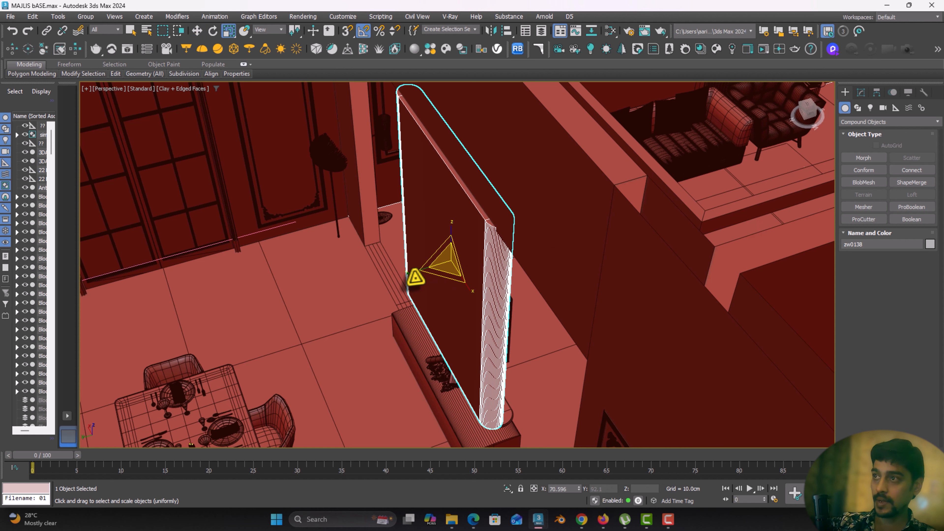
pyautogui.moveTo(407, 272); pyautogui.dragTo(421, 273)
pyautogui.keyDown('alt'); pyautogui.moveTo(421, 274); pyautogui.dragTo(366, 301, button='middle'); pyautogui.keyUp('alt')
# Move the TV back against the front face of the thinned column
pyautogui.click(465, 307)
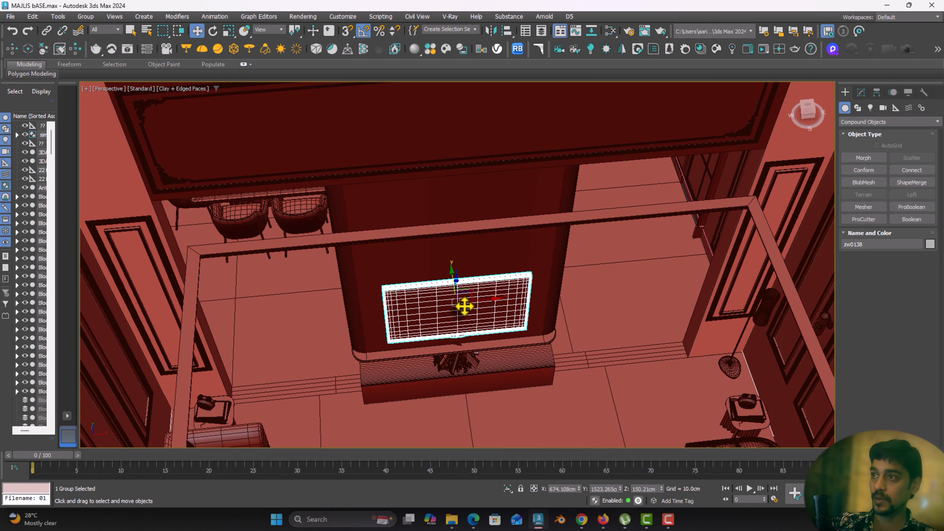
pyautogui.scroll(5, 458, 287)
pyautogui.moveTo(445, 269); pyautogui.dragTo(442, 243)
pyautogui.keyDown('alt'); pyautogui.moveTo(448, 269); pyautogui.dragTo(515, 240, button='middle'); pyautogui.keyUp('alt')
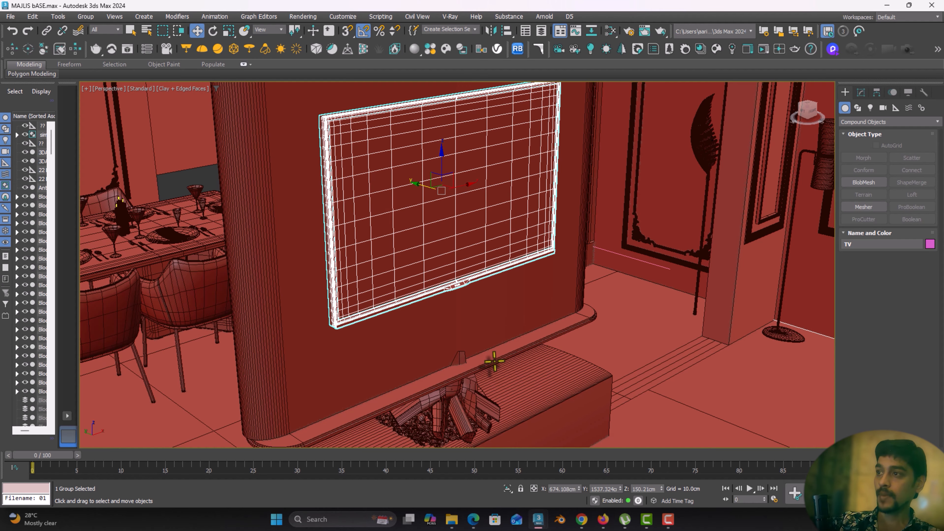
# Select the rounded base trim around the foot of the TV column and center its pivot on the object
pyautogui.click(480, 367)
pyautogui.moveTo(445, 380); pyautogui.dragTo(554, 279, button='middle')
pyautogui.click(875, 93)
pyautogui.click(888, 161)
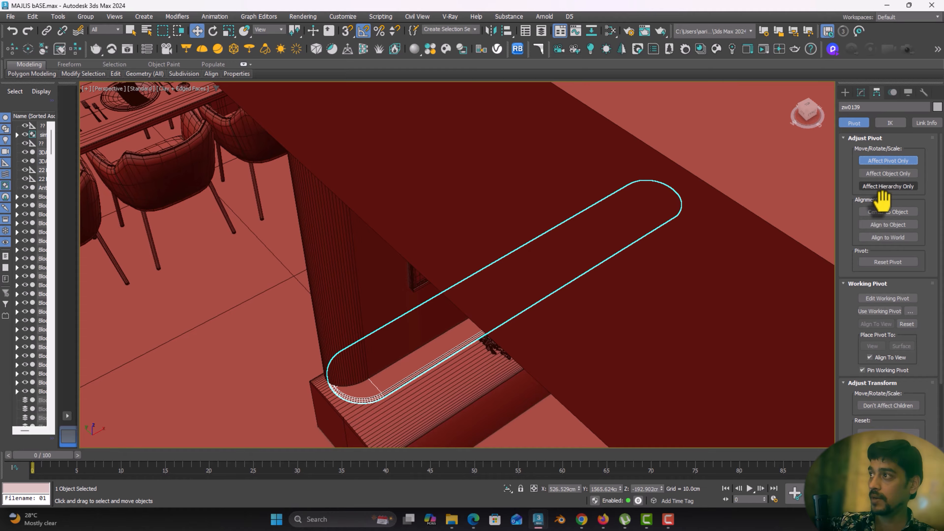
pyautogui.click(844, 92)
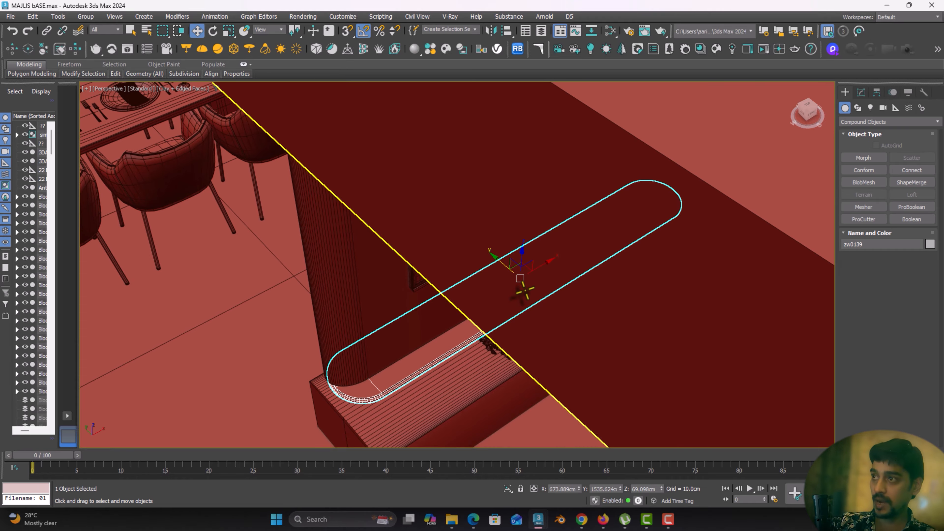
# Delete the rounded base trim around the foot of the TV column
pyautogui.keyDown('alt'); pyautogui.moveTo(520, 261); pyautogui.dragTo(444, 264, button='middle'); pyautogui.keyUp('alt')
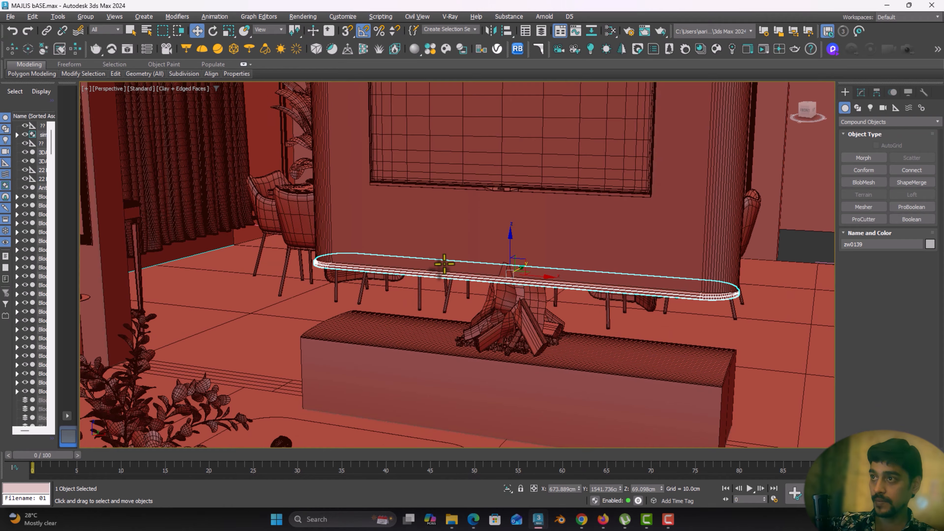
pyautogui.keyDown('alt'); pyautogui.moveTo(566, 268); pyautogui.dragTo(571, 289, button='middle'); pyautogui.keyUp('alt')
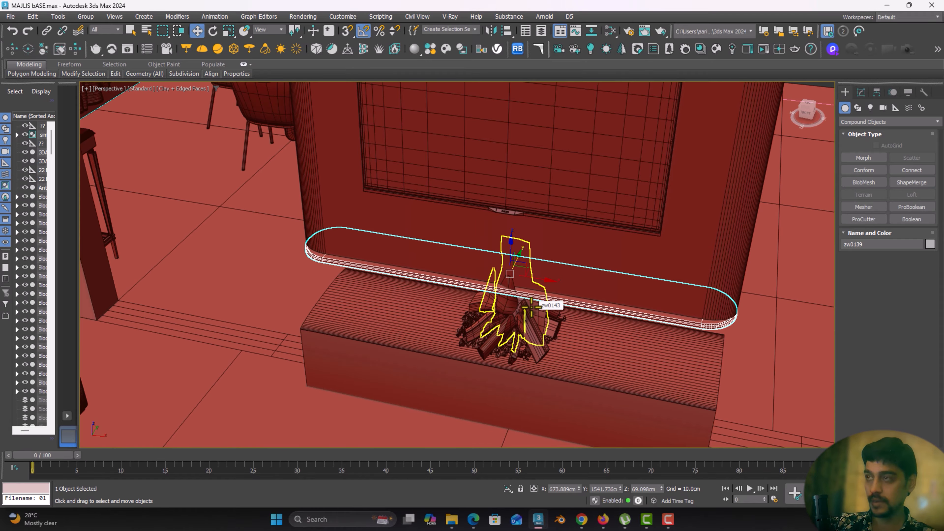
pyautogui.moveTo(585, 306); pyautogui.dragTo(554, 328, button='middle')
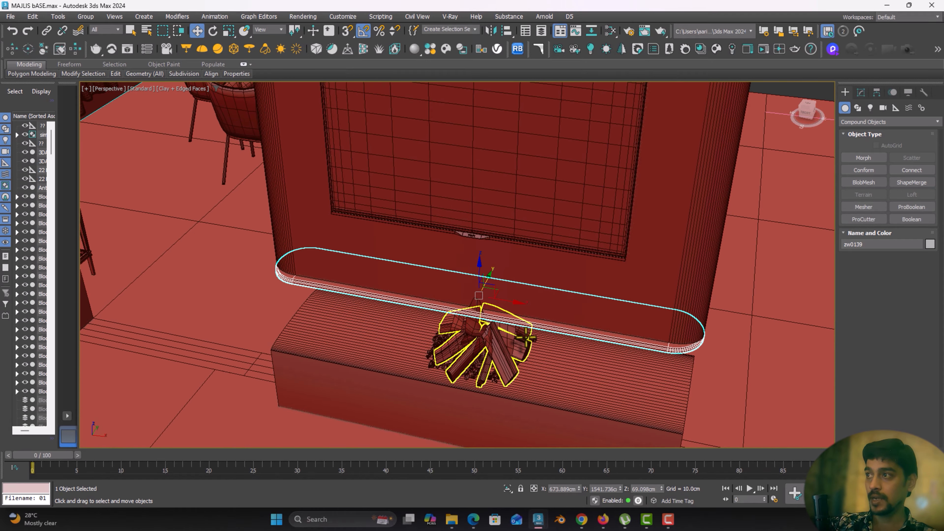
pyautogui.click(519, 352)
pyautogui.keyDown('alt'); pyautogui.moveTo(363, 304); pyautogui.dragTo(415, 275, button='middle'); pyautogui.keyUp('alt')
pyautogui.scroll(5, 340, 315)
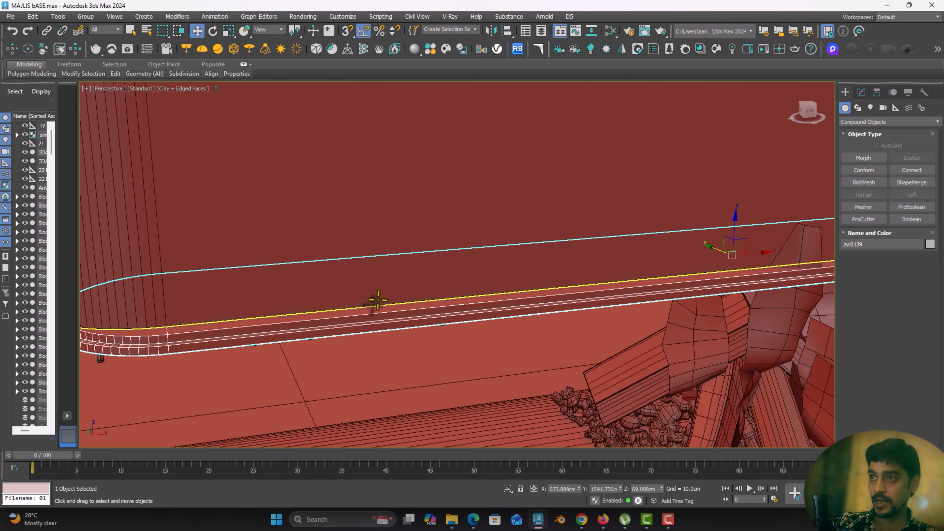
pyautogui.keyDown('alt'); pyautogui.moveTo(375, 301); pyautogui.dragTo(342, 325, button='middle'); pyautogui.keyUp('alt')
pyautogui.press('Delete')
# Examine the TV column and the wall above it from the majlis and dining room sides
pyautogui.scroll(-3, 342, 325)
pyautogui.moveTo(428, 322); pyautogui.dragTo(478, 333, button='middle')
pyautogui.moveTo(478, 334); pyautogui.dragTo(490, 352, button='middle')
pyautogui.moveTo(530, 233); pyautogui.dragTo(487, 393, button='middle')
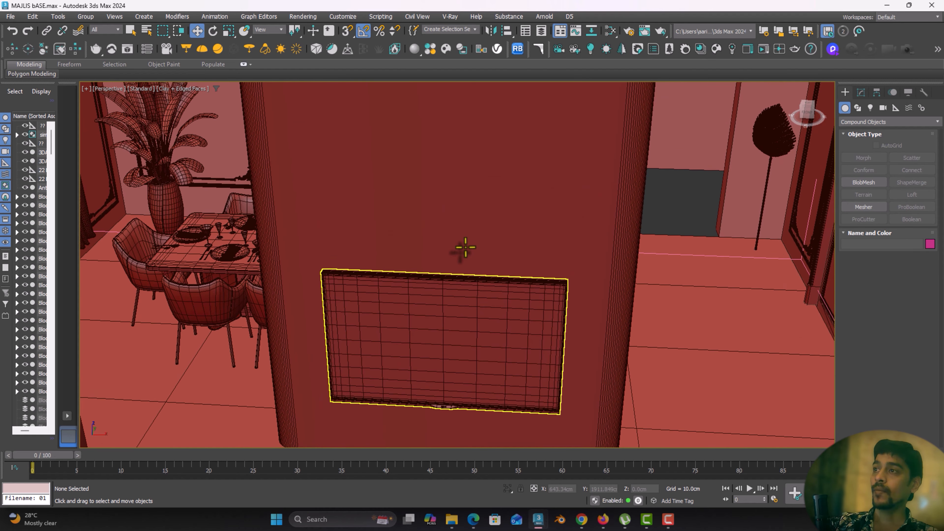
pyautogui.scroll(-3, 488, 207)
pyautogui.moveTo(488, 207); pyautogui.dragTo(463, 418, button='middle')
pyautogui.scroll(-3, 461, 301)
pyautogui.moveTo(421, 310); pyautogui.dragTo(528, 328, button='middle')
pyautogui.moveTo(320, 221); pyautogui.dragTo(339, 258, button='middle')
pyautogui.moveTo(408, 242); pyautogui.dragTo(408, 248, button='middle')
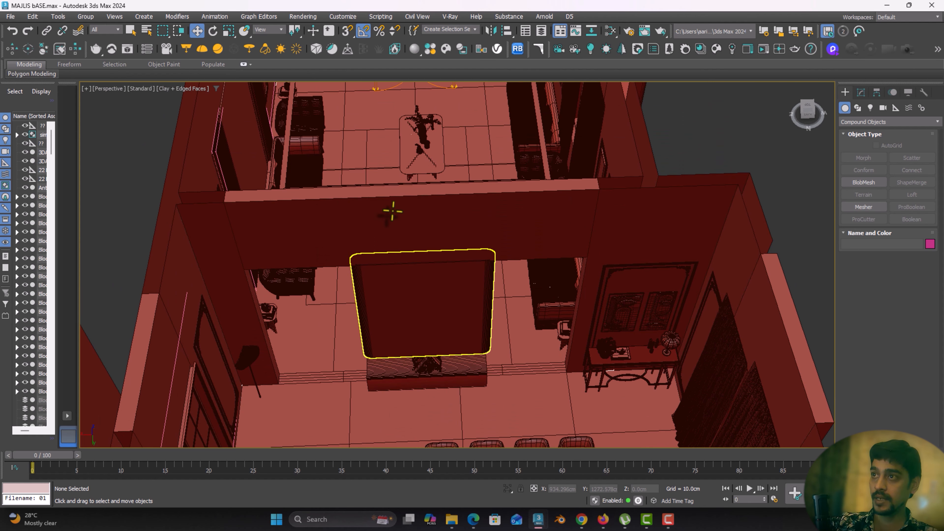
pyautogui.keyDown('alt'); pyautogui.moveTo(390, 211); pyautogui.dragTo(297, 328, button='middle'); pyautogui.keyUp('alt')
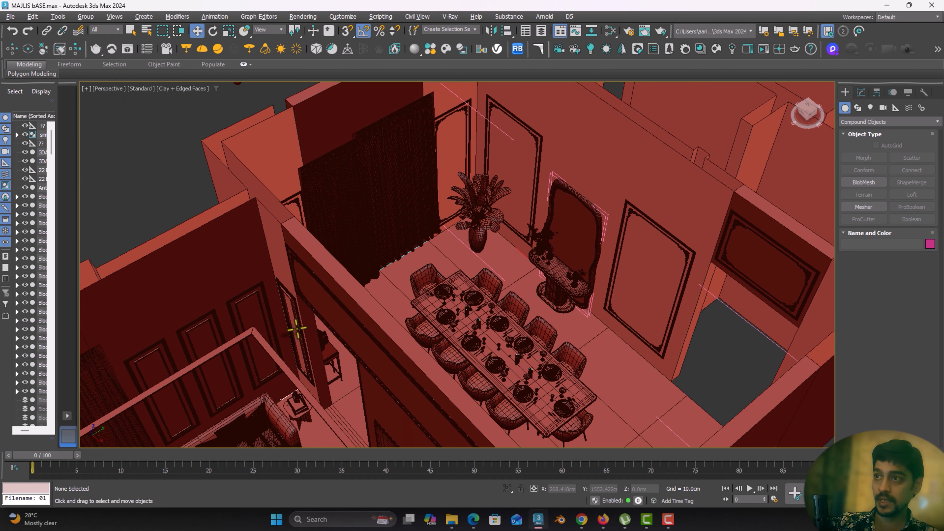
# Mirror the long frame moulding on the wall above the TV column along X as an instance
pyautogui.click(339, 304)
pyautogui.moveTo(352, 312); pyautogui.dragTo(420, 208, button='middle')
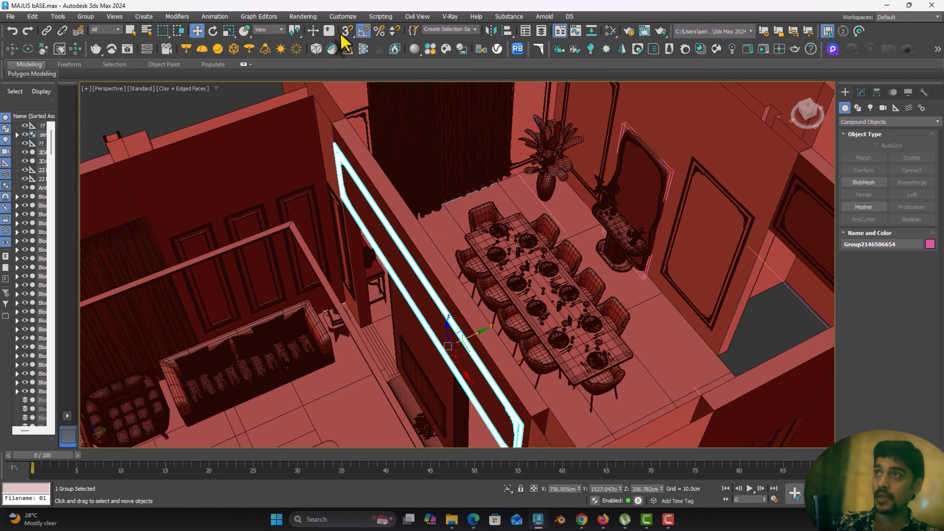
pyautogui.click(491, 31)
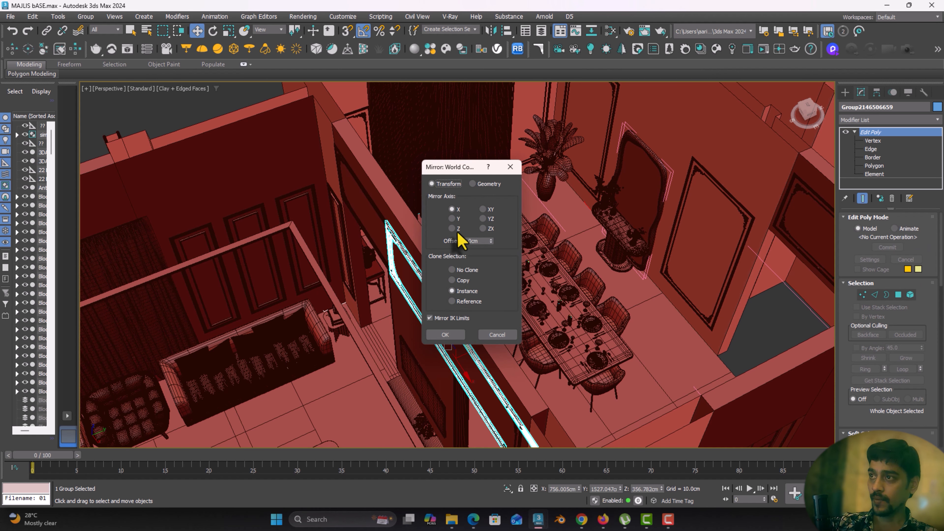
pyautogui.click(445, 334)
# Move the mirrored frame moulding along Y until it sits against the dining room face of the wall
pyautogui.moveTo(468, 337)
pyautogui.mouseDown()
pyautogui.moveTo(506, 329)
pyautogui.moveTo(483, 327)
pyautogui.mouseUp()
pyautogui.scroll(2, 476, 322)
pyautogui.keyDown('alt'); pyautogui.moveTo(476, 322); pyautogui.dragTo(415, 337, button='middle'); pyautogui.keyUp('alt')
pyautogui.scroll(4, 415, 335)
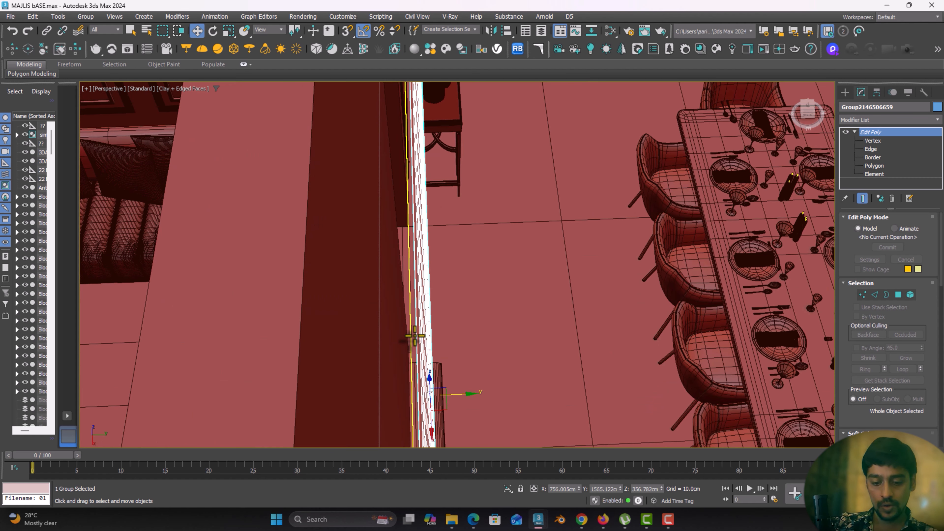
pyautogui.press('t')
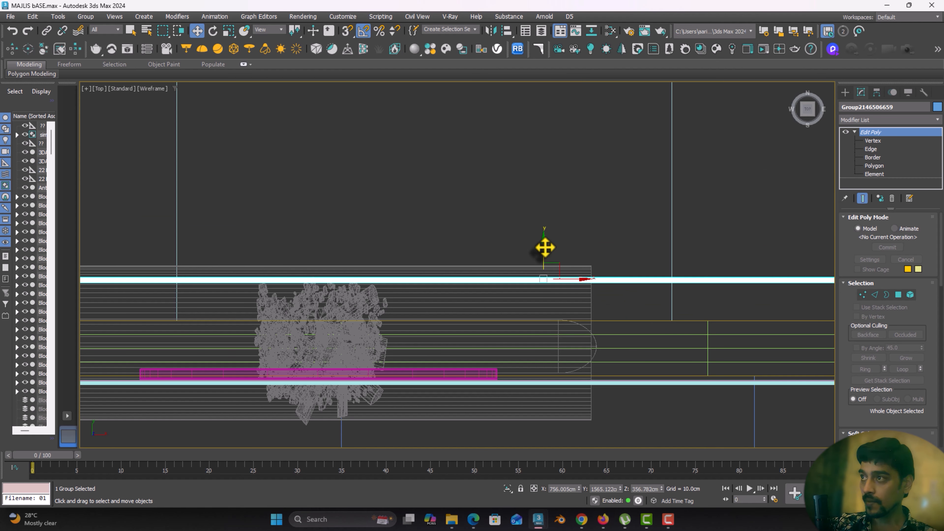
pyautogui.moveTo(545, 248); pyautogui.dragTo(548, 285)
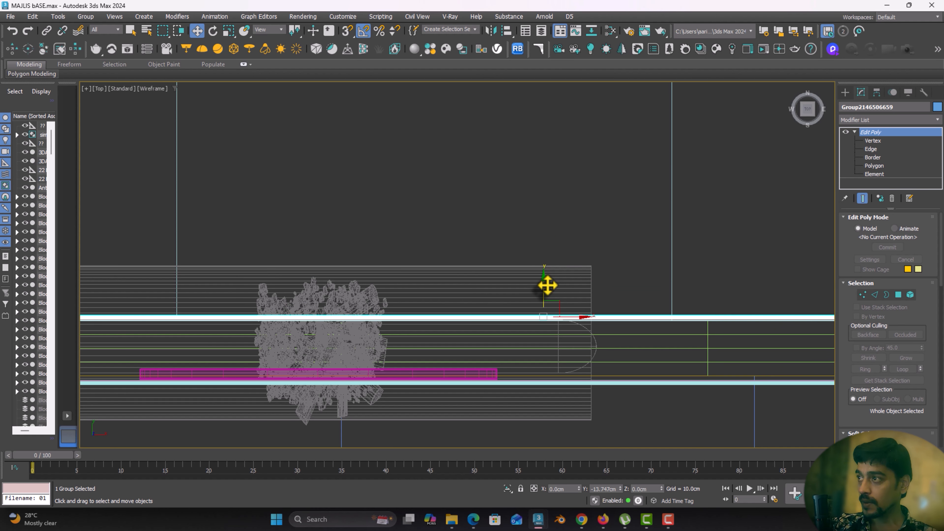
# Unhide all objects without unhiding the hidden layers
pyautogui.press('p')
pyautogui.scroll(-4, 547, 286)
pyautogui.moveTo(535, 293)
pyautogui.keyDown('alt'); pyautogui.mouseDown(button='middle')
pyautogui.moveTo(397, 265)
pyautogui.moveTo(452, 263)
pyautogui.mouseUp(button='middle'); pyautogui.keyUp('alt')
pyautogui.rightClick(452, 262)
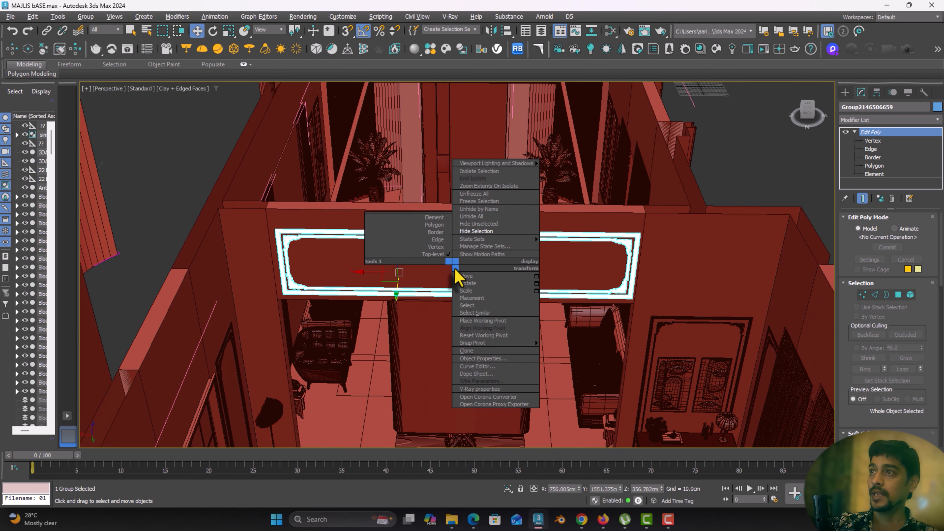
pyautogui.click(472, 216)
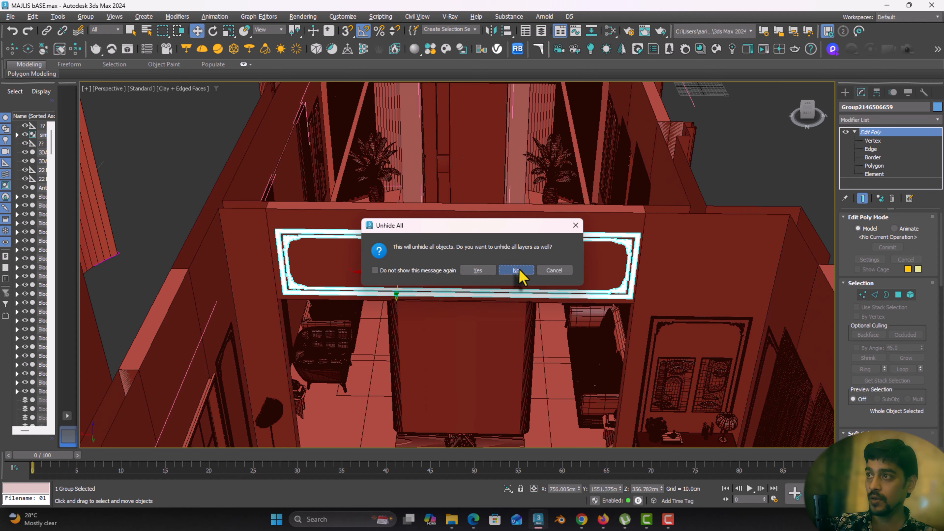
pyautogui.click(516, 271)
# Select the house wall object around the dining room and isolate it
pyautogui.keyDown('alt'); pyautogui.moveTo(407, 314); pyautogui.dragTo(451, 156, button='middle'); pyautogui.keyUp('alt')
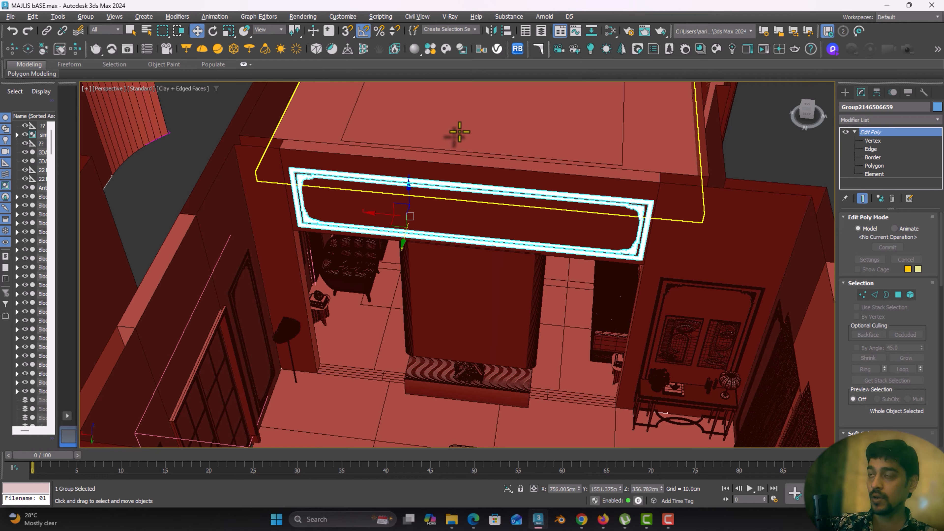
pyautogui.scroll(3, 383, 208)
pyautogui.keyDown('alt'); pyautogui.moveTo(330, 236); pyautogui.dragTo(456, 300, button='middle'); pyautogui.keyUp('alt')
pyautogui.scroll(-5, 342, 227)
pyautogui.moveTo(277, 225); pyautogui.dragTo(532, 324, button='middle')
pyautogui.moveTo(479, 234); pyautogui.dragTo(343, 222, button='middle')
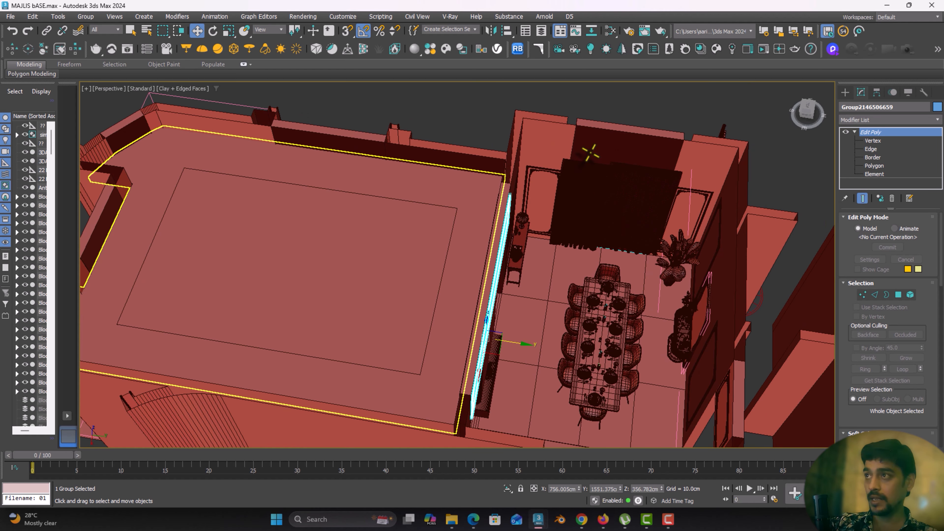
pyautogui.click(549, 146)
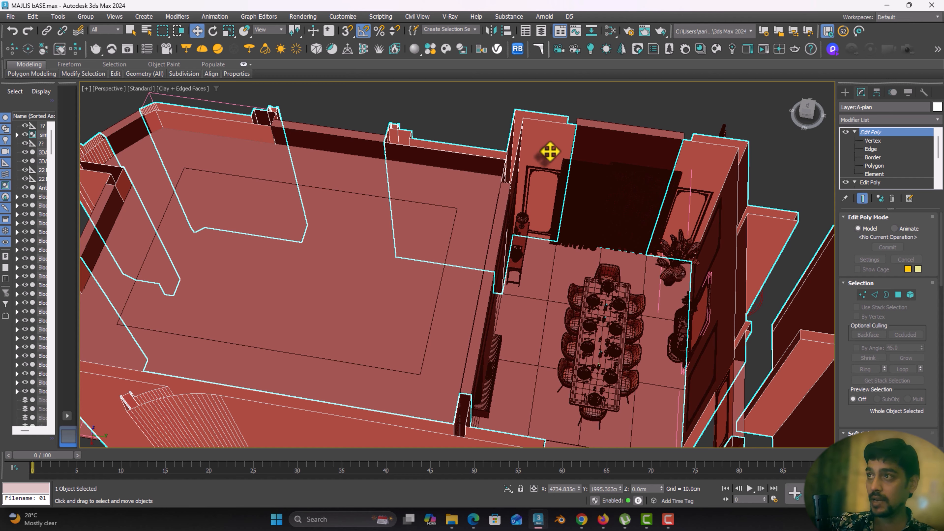
pyautogui.moveTo(634, 341); pyautogui.dragTo(604, 316, button='middle')
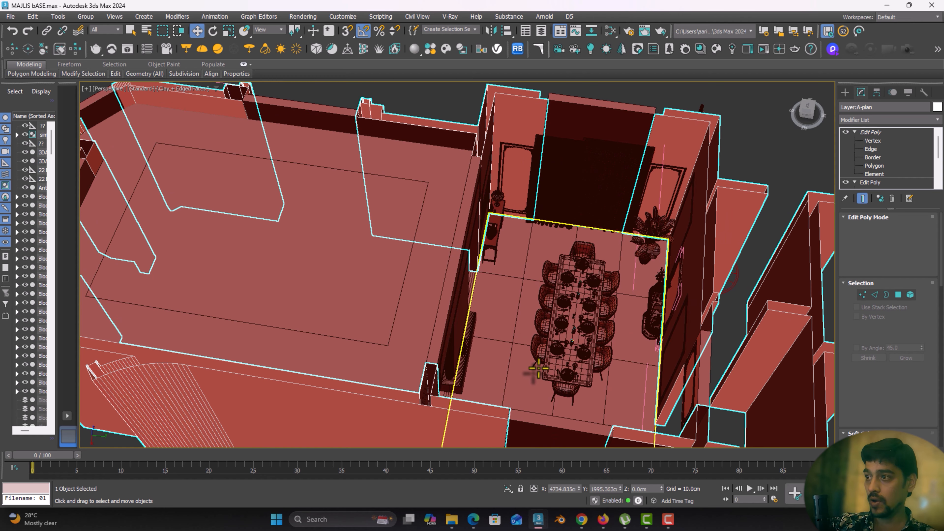
pyautogui.click(508, 489)
# Draw a rectangle spline in the top view snapped to opposite inner wall corners of the dining room
pyautogui.press('t')
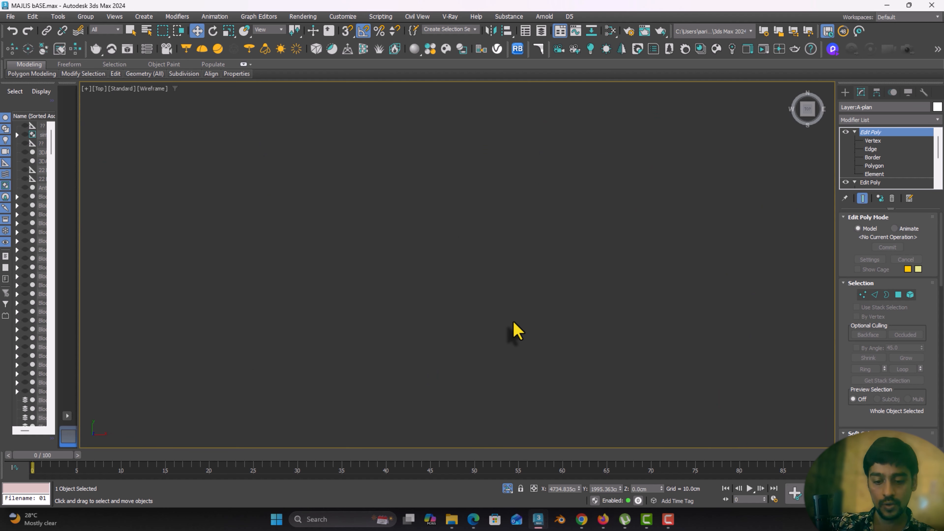
pyautogui.press('z')
pyautogui.scroll(5, 353, 294)
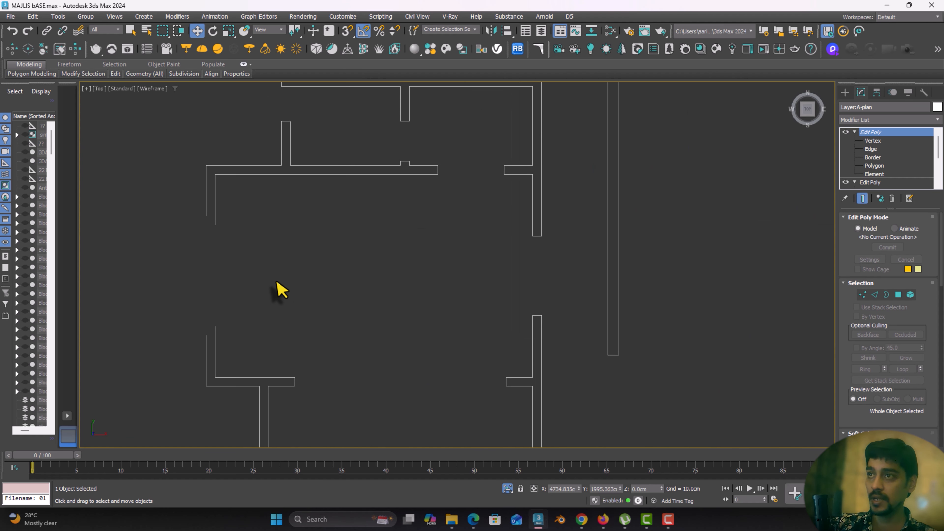
pyautogui.click(845, 92)
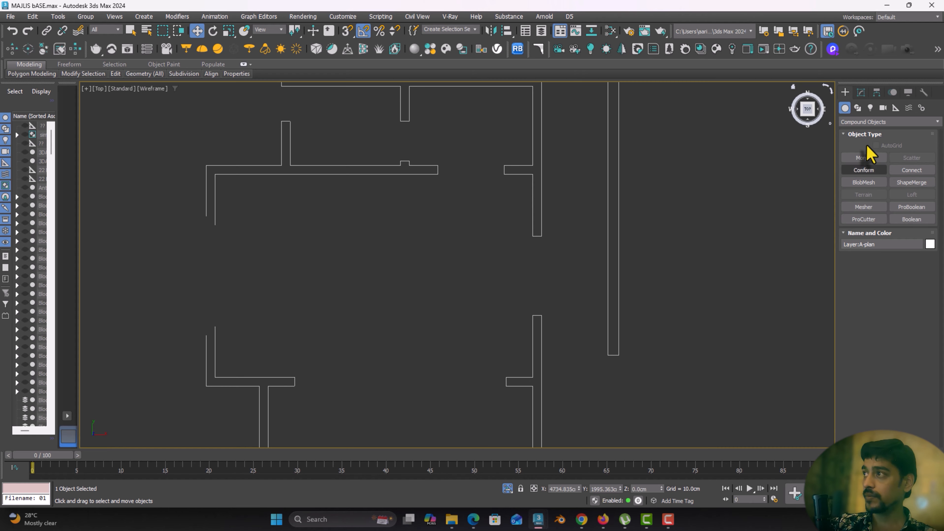
pyautogui.click(857, 122)
pyautogui.click(857, 132)
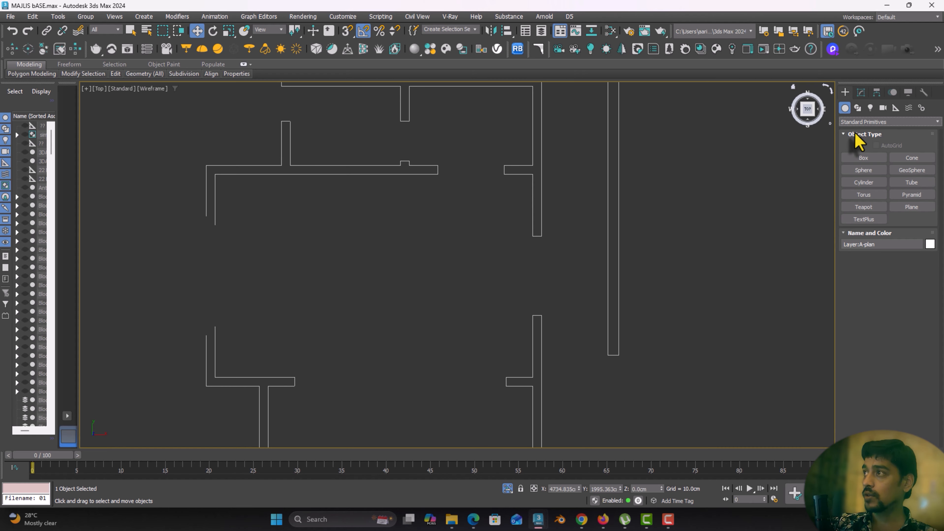
pyautogui.click(857, 108)
pyautogui.click(910, 170)
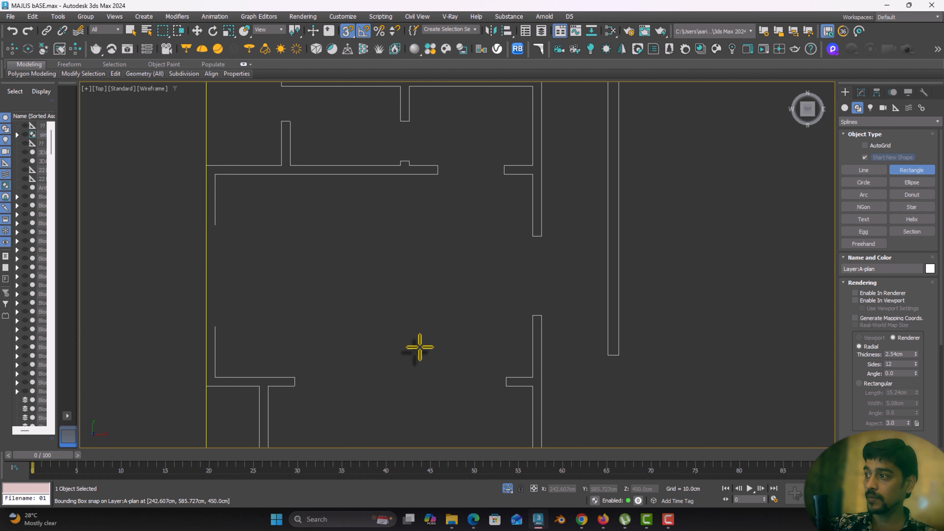
pyautogui.moveTo(214, 175); pyautogui.dragTo(531, 376)
pyautogui.press('w')
# Add an Edit Spline modifier to the rectangle and outline its spline inward by 90 cm
pyautogui.click(861, 93)
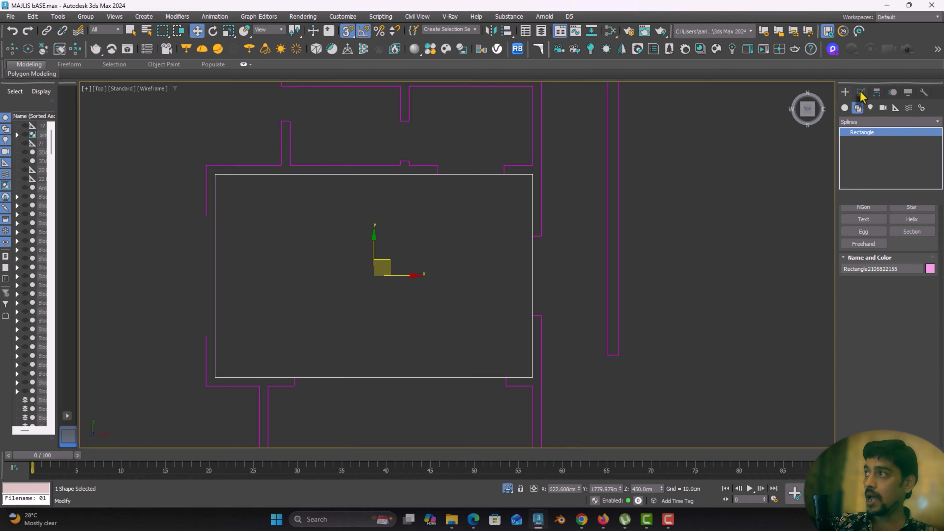
pyautogui.click(863, 121)
pyautogui.write('e')
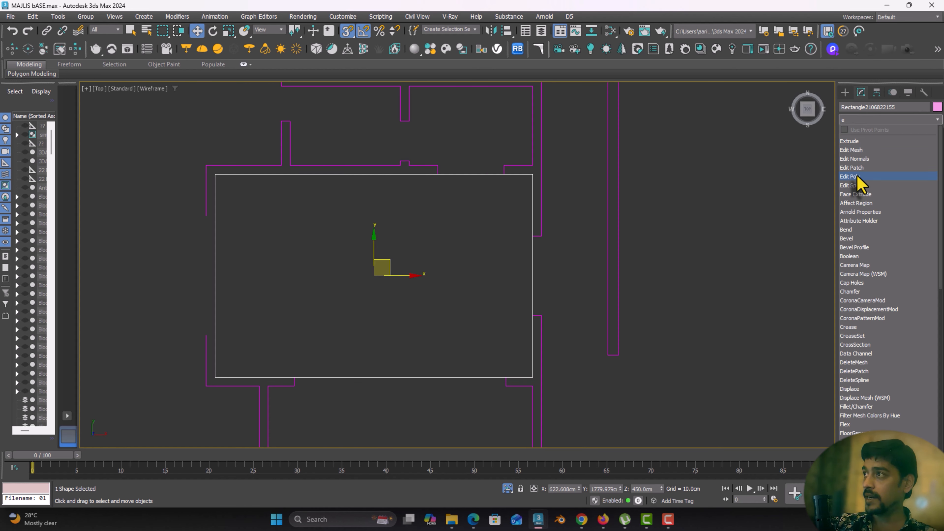
pyautogui.click(856, 185)
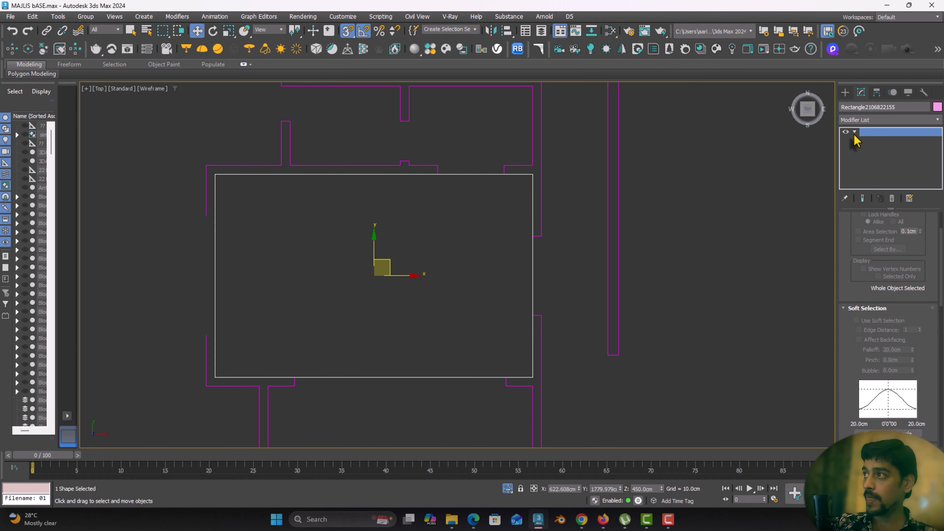
pyautogui.click(855, 132)
pyautogui.click(855, 157)
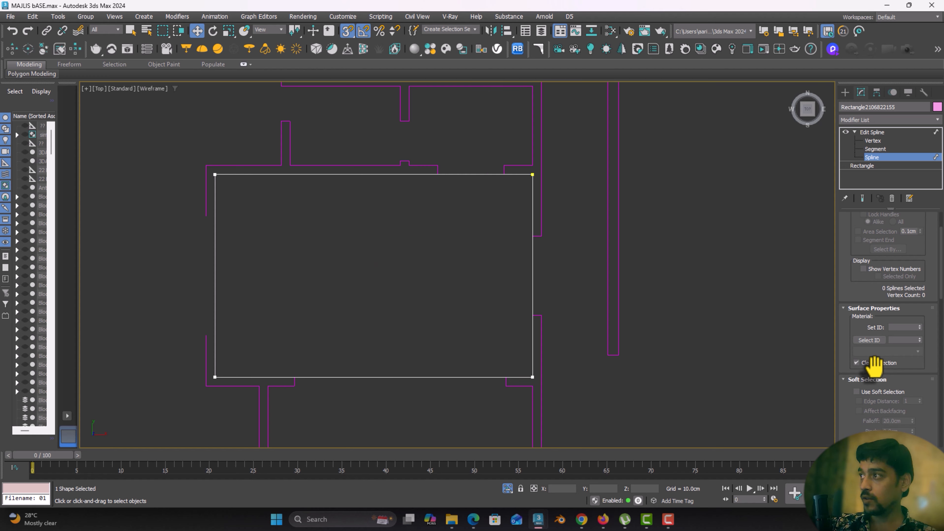
pyautogui.scroll(-10, 875, 366)
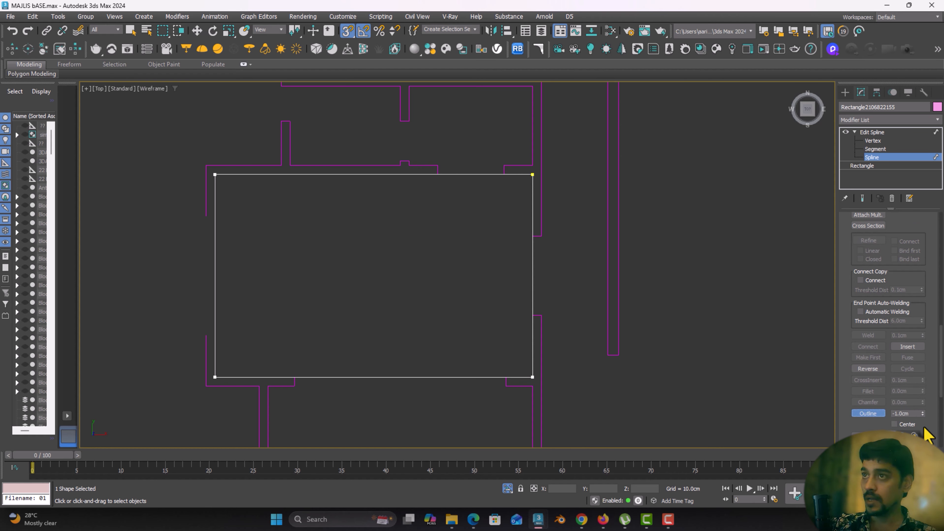
pyautogui.moveTo(922, 414); pyautogui.dragTo(916, 373)
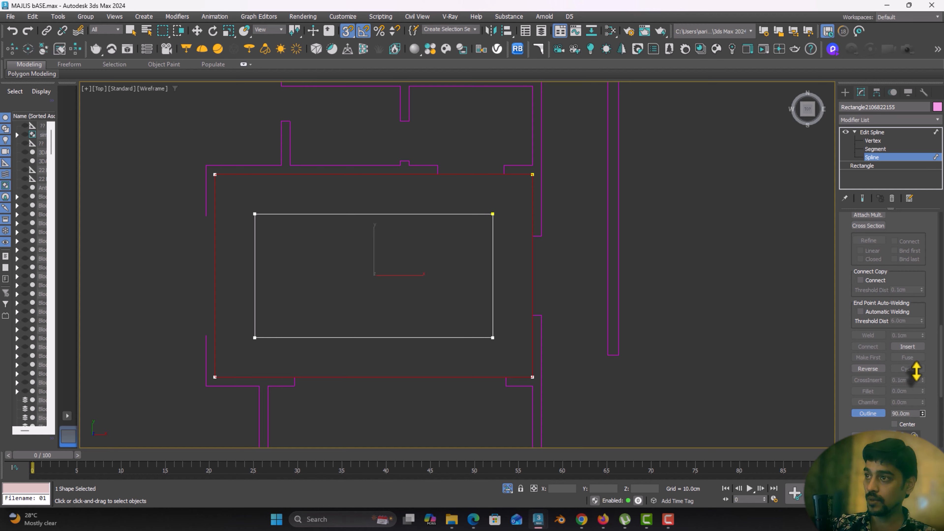
# Apply an Extrude modifier to the outlined rectangle and set its amount to 15 cm
pyautogui.click(888, 120)
pyautogui.write('e')
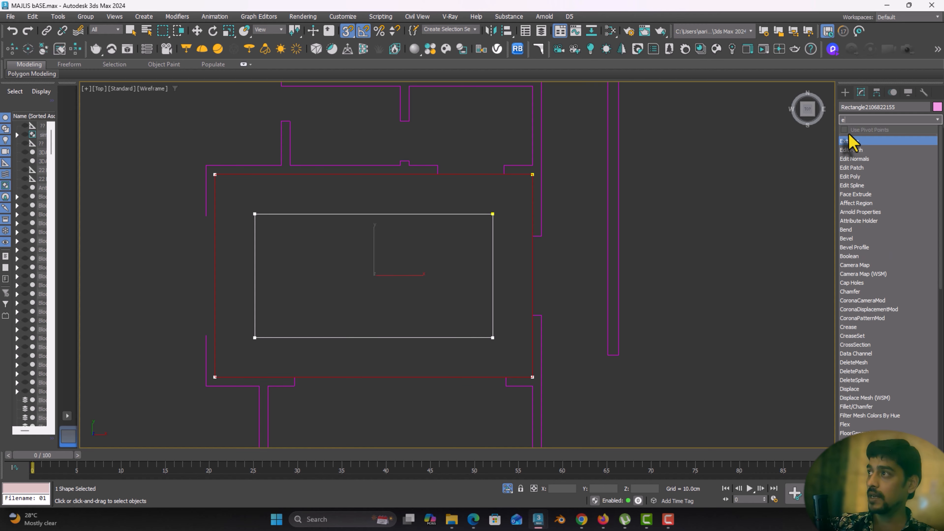
pyautogui.press('Return')
pyautogui.press('w')
pyautogui.press('p')
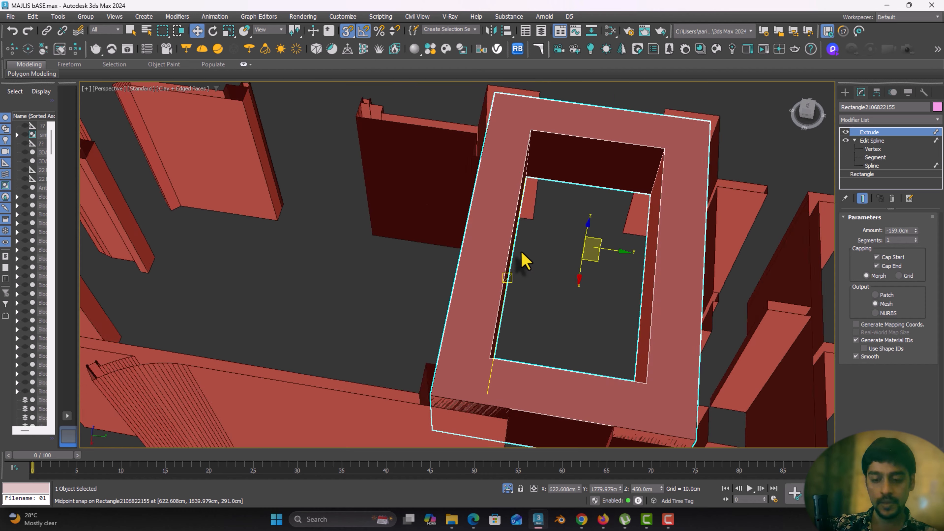
pyautogui.keyDown('alt'); pyautogui.moveTo(570, 265); pyautogui.dragTo(826, 234, button='middle'); pyautogui.keyUp('alt')
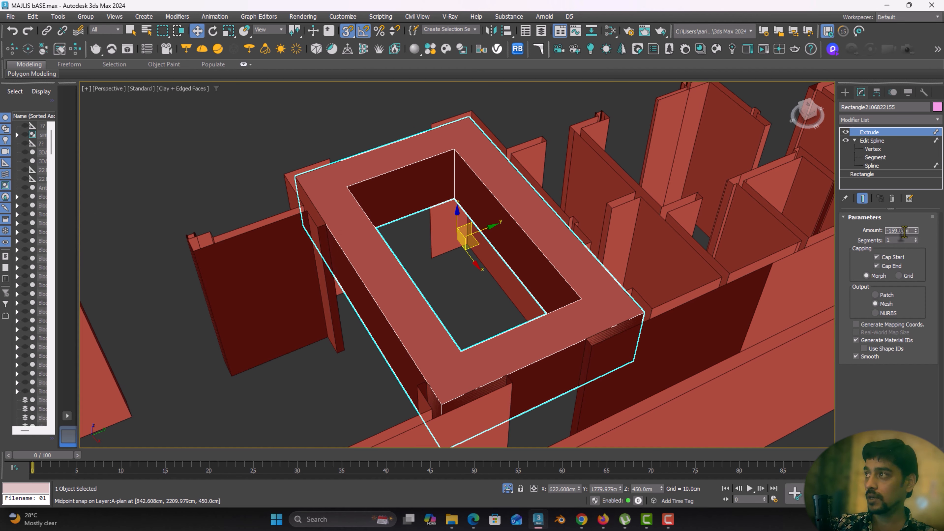
pyautogui.moveTo(904, 231); pyautogui.dragTo(766, 246)
pyautogui.press('Return')
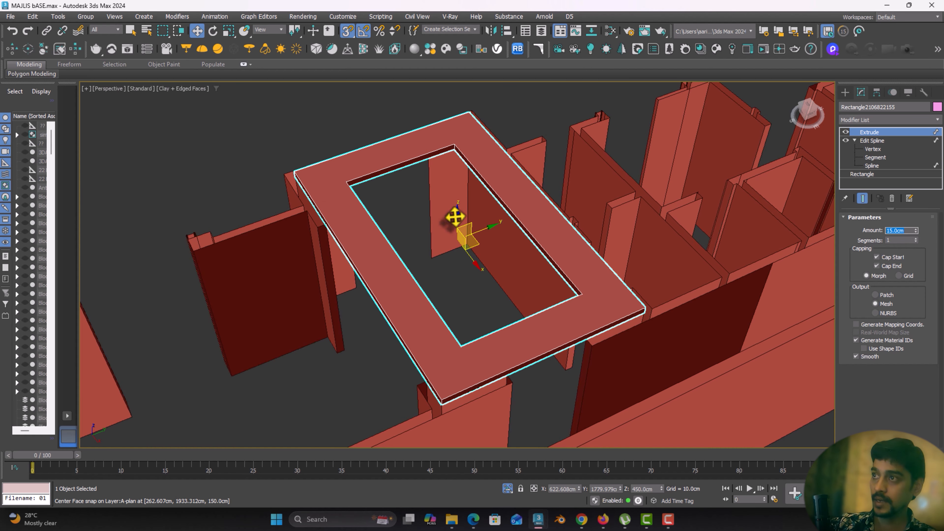
# Lower the extruded ceiling ring between the dining room walls to a Z position of about 325.7 cm
pyautogui.moveTo(456, 221); pyautogui.dragTo(476, 263)
pyautogui.scroll(5, 440, 275)
pyautogui.keyDown('alt'); pyautogui.moveTo(438, 267); pyautogui.dragTo(457, 306, button='middle'); pyautogui.keyUp('alt')
pyautogui.moveTo(461, 303); pyautogui.dragTo(460, 279)
pyautogui.keyDown('alt'); pyautogui.moveTo(460, 279); pyautogui.dragTo(363, 232, button='middle'); pyautogui.keyUp('alt')
# Draw a rectangle spline in the top view snapped to opposite inner corners of the ceiling ring's opening
pyautogui.press('t')
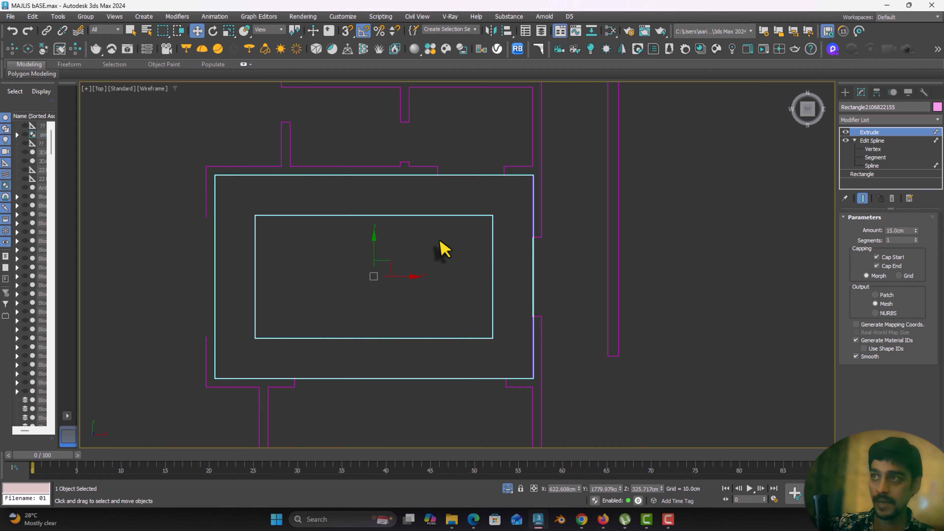
pyautogui.click(845, 92)
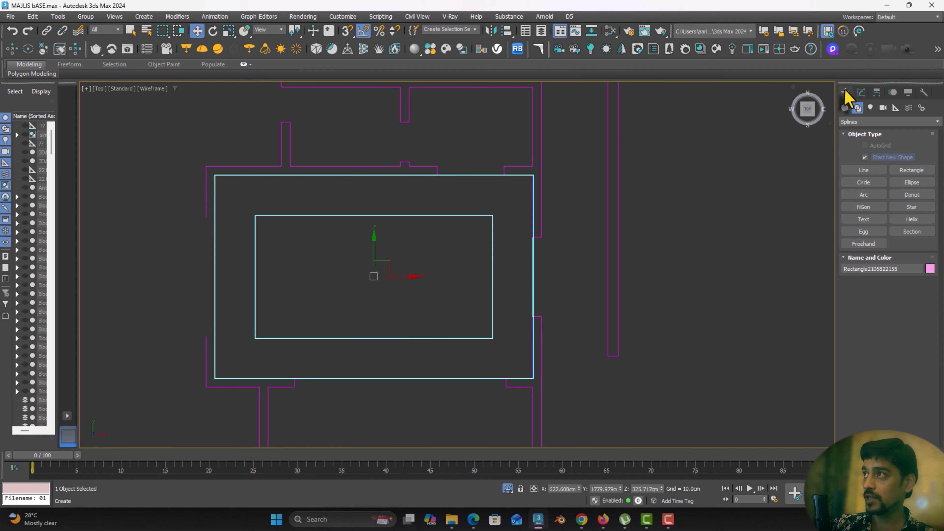
pyautogui.click(911, 170)
pyautogui.click(346, 32)
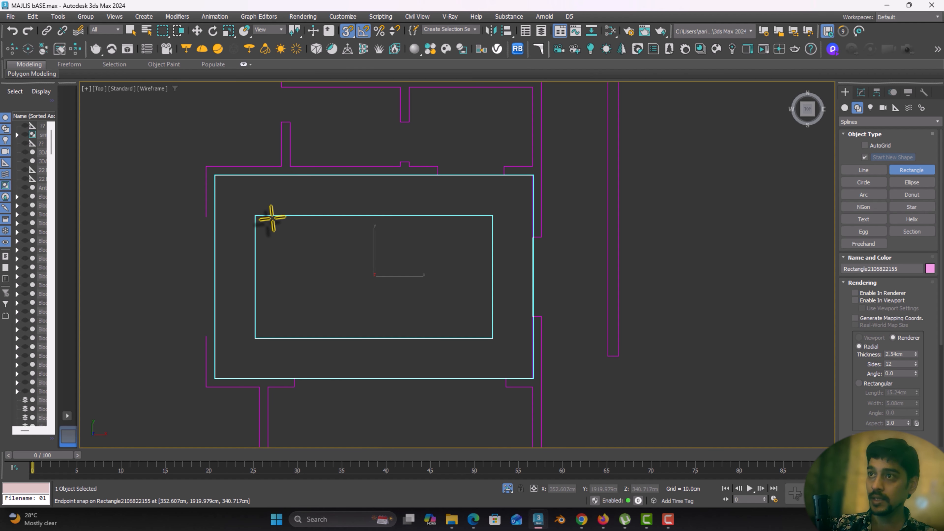
pyautogui.moveTo(255, 215); pyautogui.dragTo(493, 338)
pyautogui.press('w')
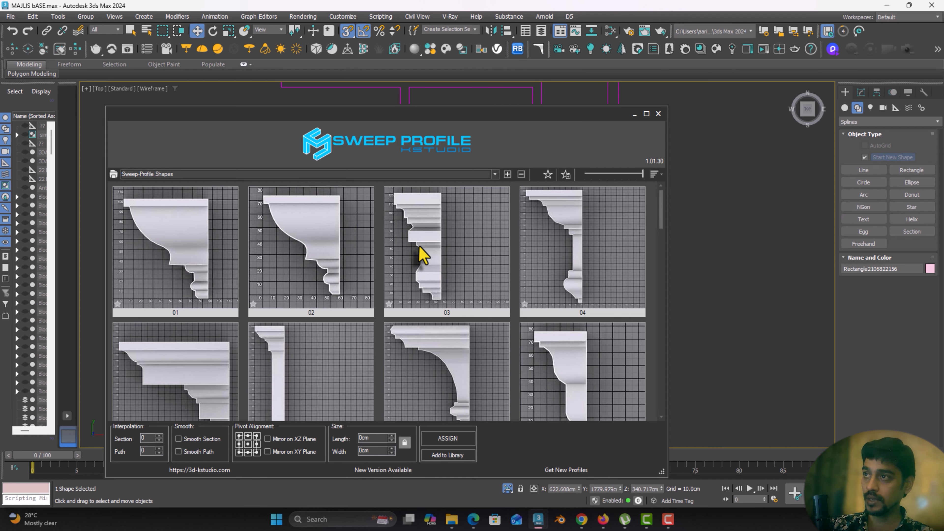
# Browse the Sweep Profile library and assign profile 14 to the rectangle around the ceiling opening
pyautogui.scroll(-10, 428, 252)
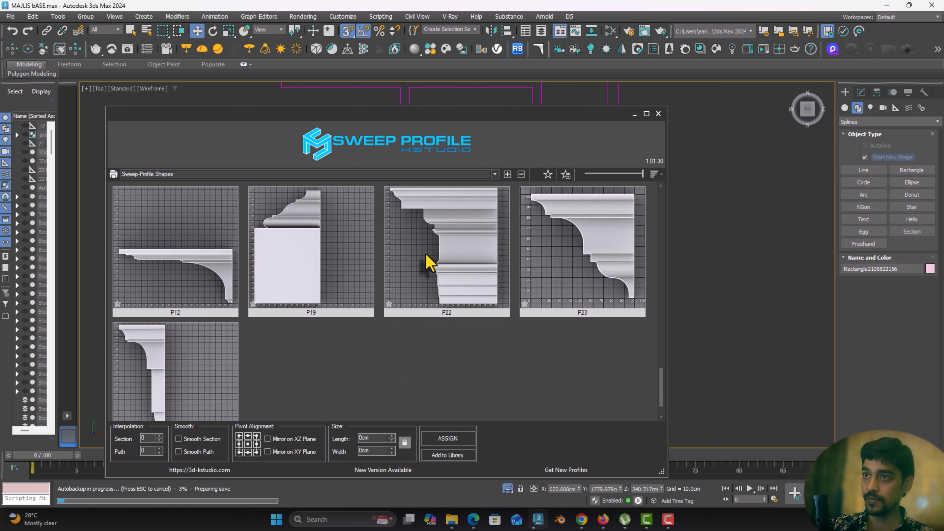
pyautogui.scroll(3, 499, 310)
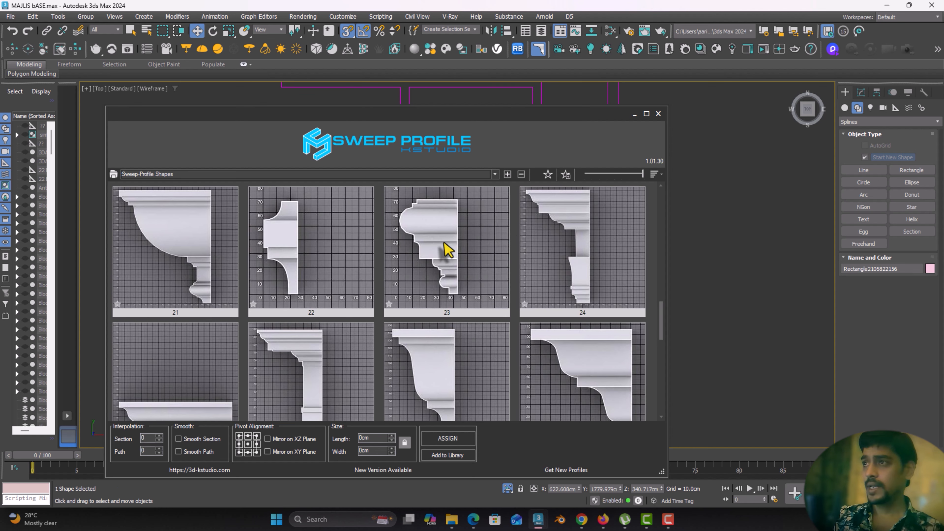
pyautogui.click(448, 249)
pyautogui.click(561, 249)
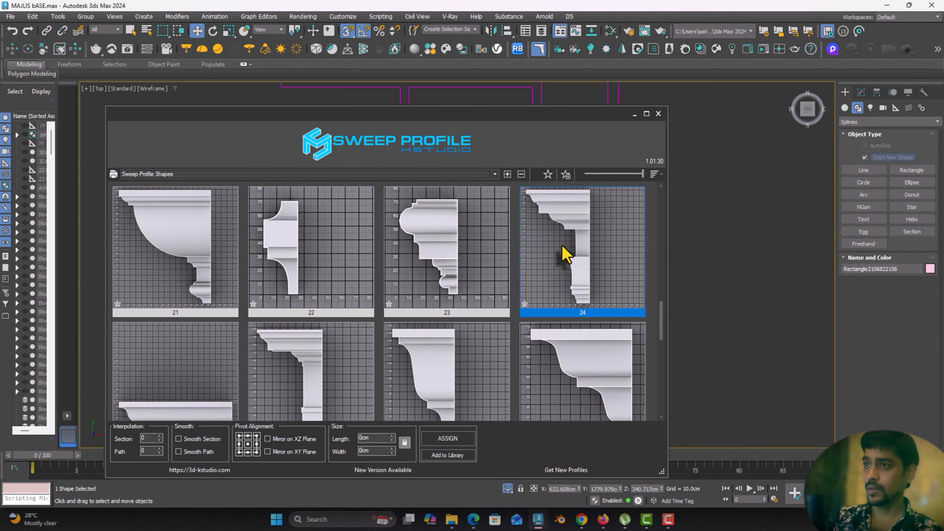
pyautogui.scroll(2, 561, 253)
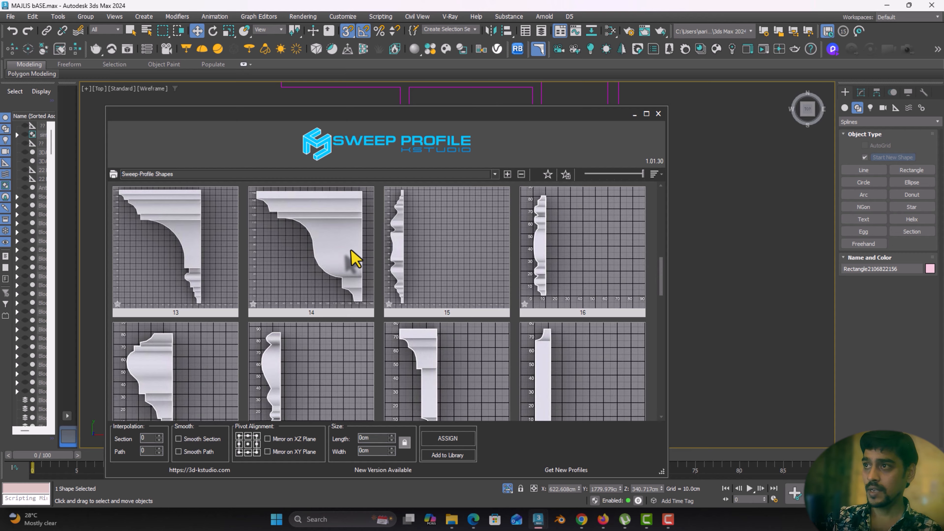
pyautogui.click(345, 257)
pyautogui.rightClick(338, 247)
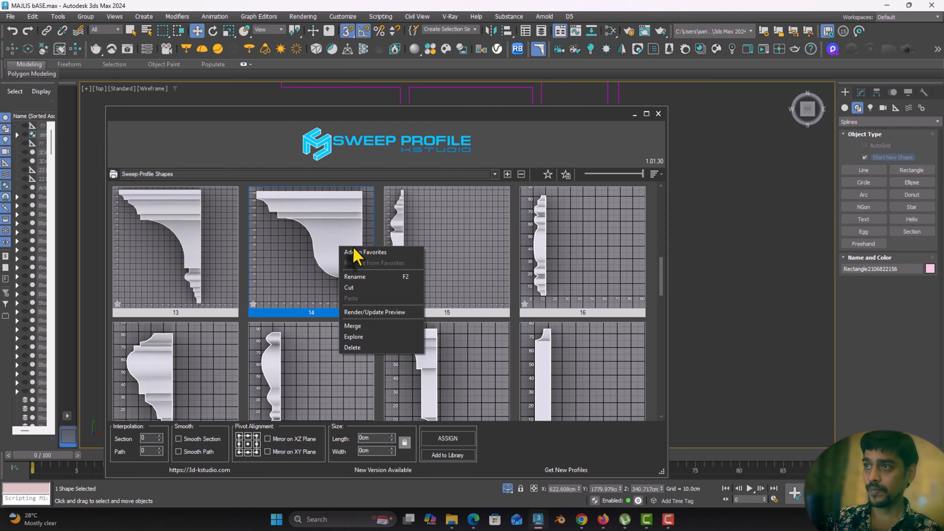
pyautogui.click(321, 265)
pyautogui.scroll(-4, 322, 265)
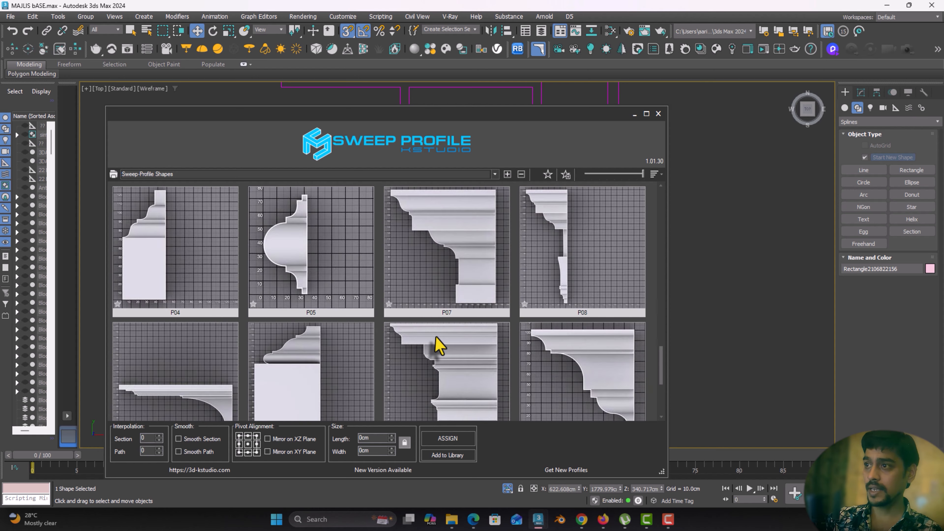
pyautogui.click(439, 442)
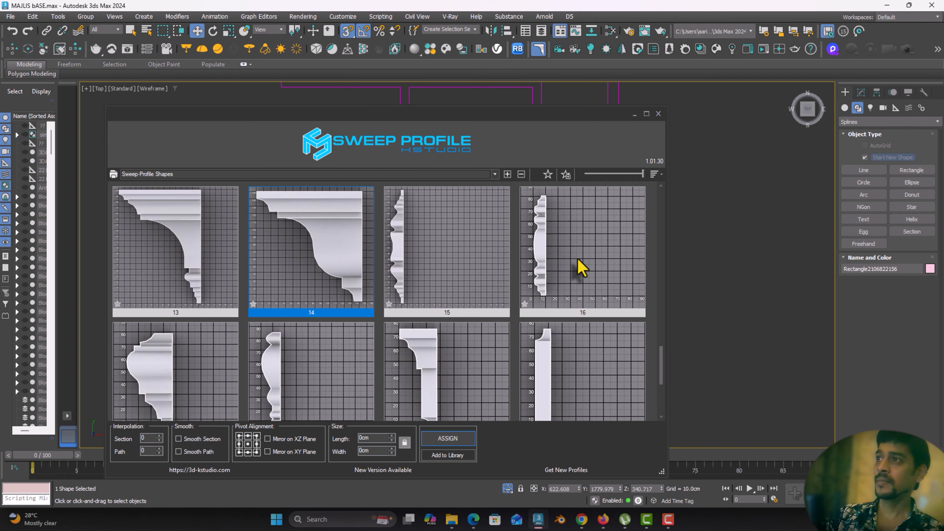
pyautogui.click(658, 114)
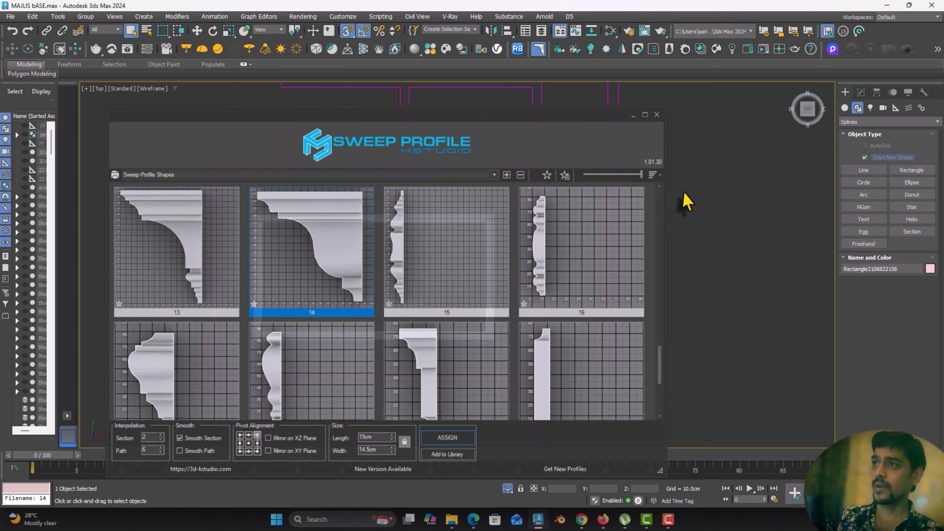
# Check the opening's moulding in perspective, and draw a top-view rectangle snapped to opposite inner wall corners of the dining room
pyautogui.middleClick(450, 257)
pyautogui.press('p')
pyautogui.press('z')
pyautogui.moveTo(445, 278)
pyautogui.keyDown('alt'); pyautogui.mouseDown(button='middle')
pyautogui.moveTo(405, 209)
pyautogui.moveTo(383, 211)
pyautogui.mouseUp(button='middle'); pyautogui.keyUp('alt')
pyautogui.scroll(5, 412, 267)
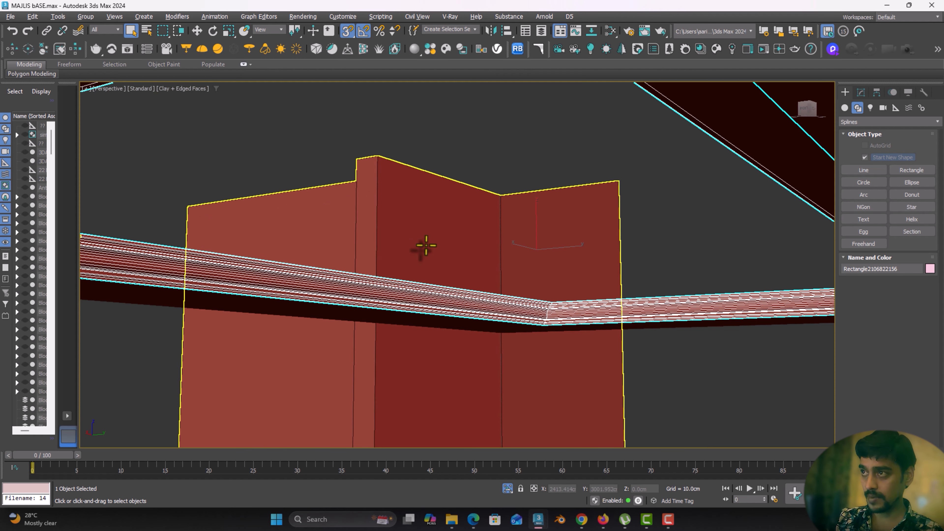
pyautogui.keyDown('alt'); pyautogui.moveTo(448, 289); pyautogui.dragTo(479, 275, button='middle'); pyautogui.keyUp('alt')
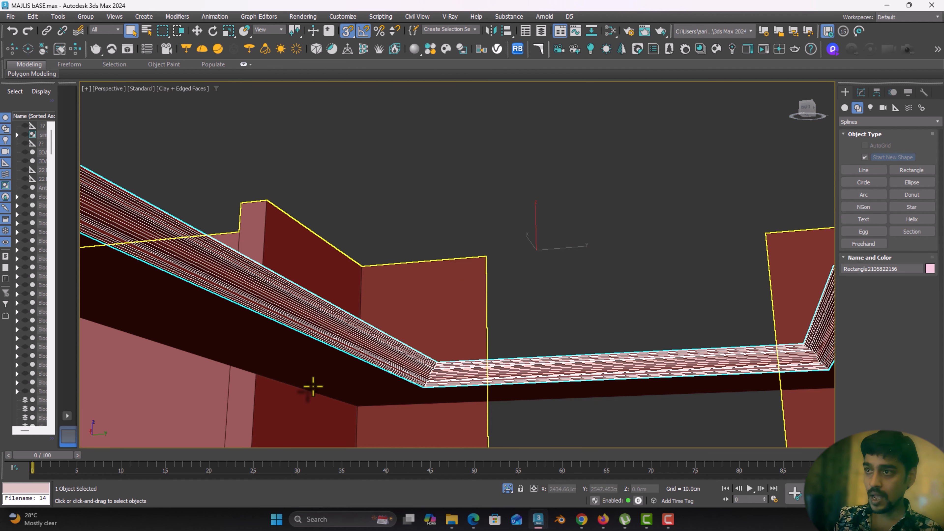
pyautogui.press('t')
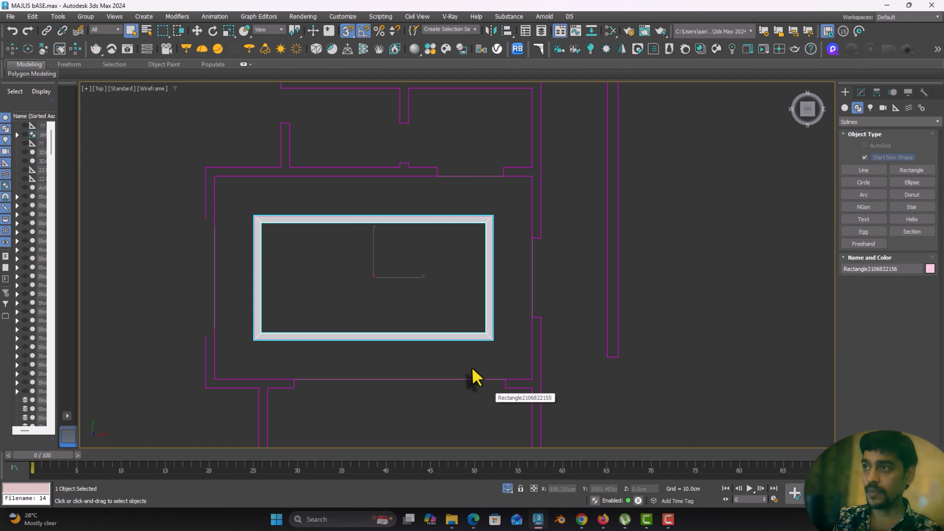
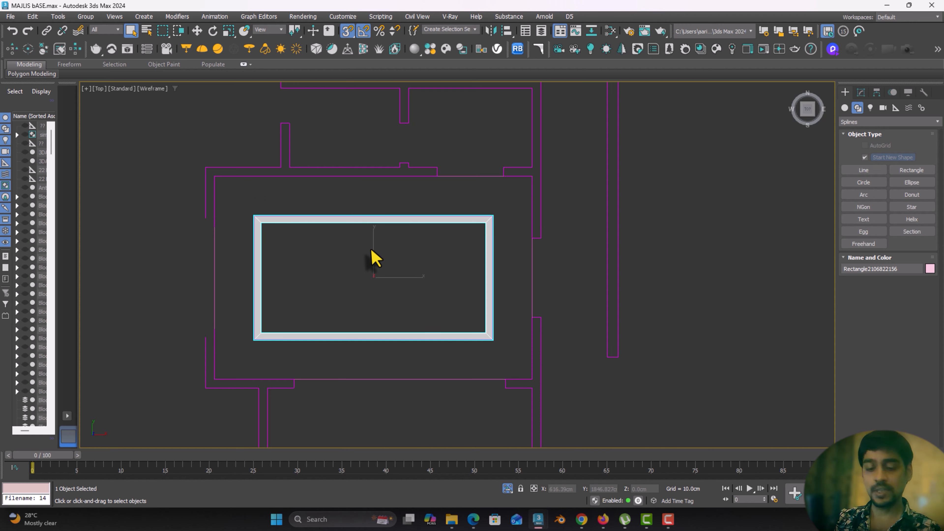
pyautogui.press('w')
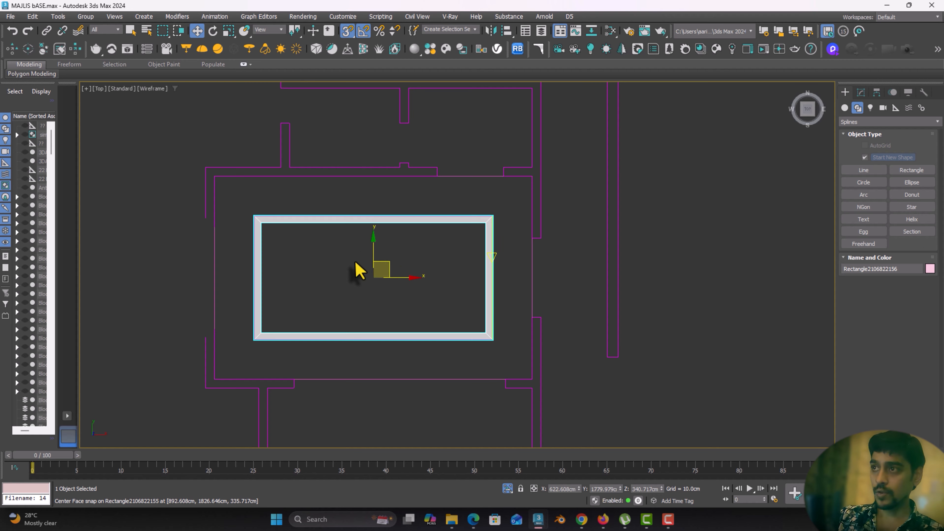
pyautogui.click(911, 169)
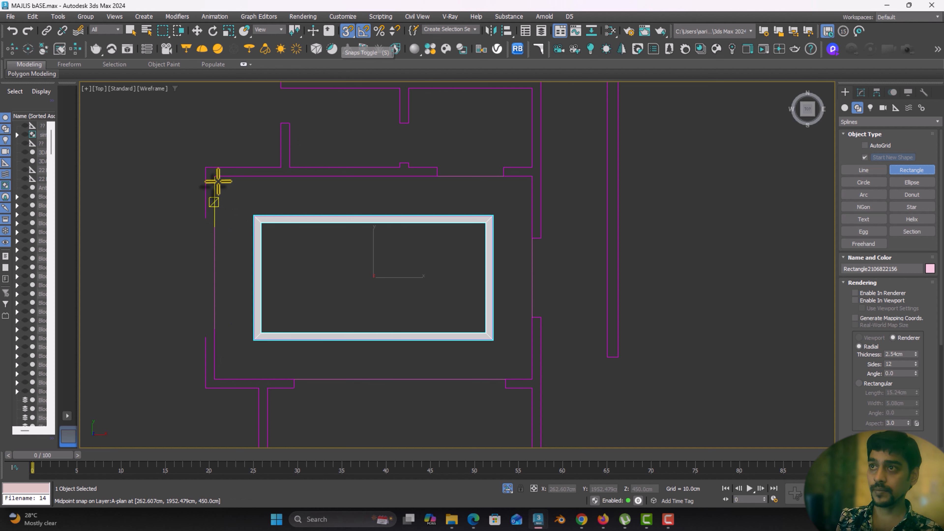
pyautogui.moveTo(216, 178); pyautogui.dragTo(527, 378)
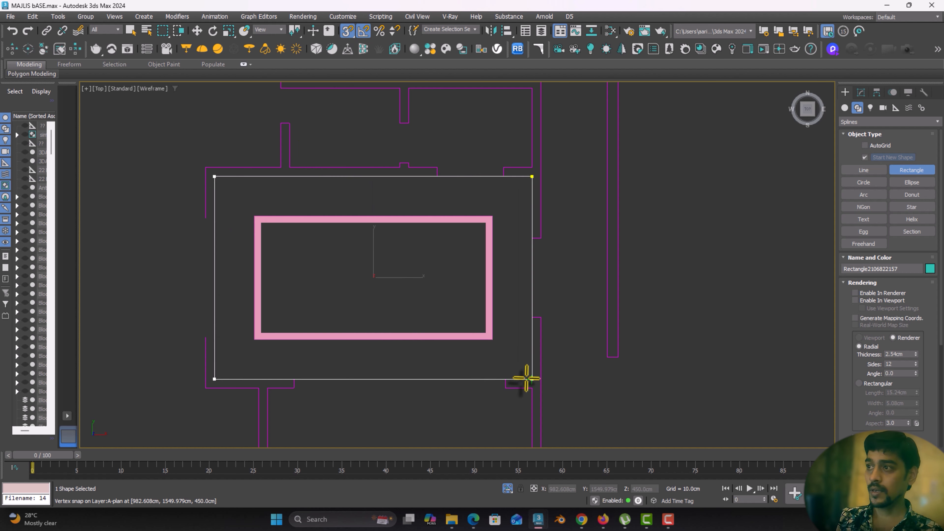
pyautogui.press('w')
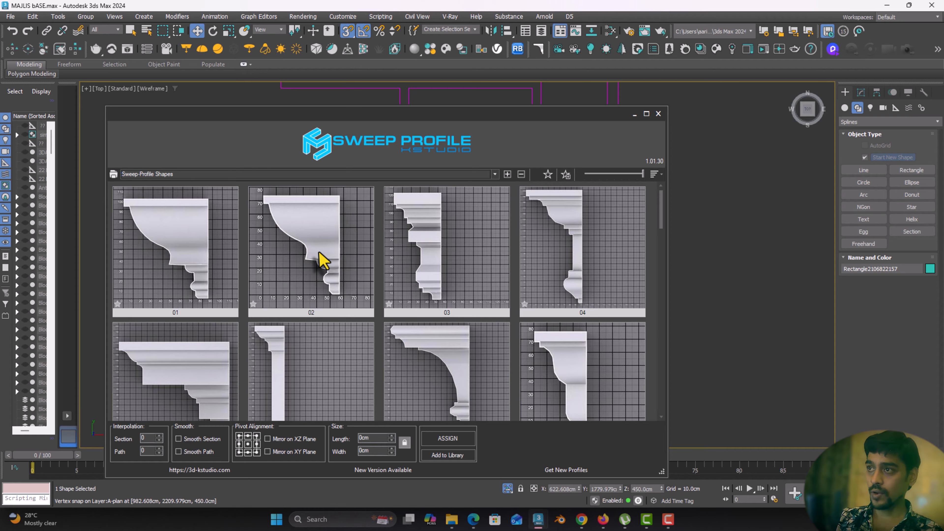
# Assign Sweep Profile shape 02 to the rectangle along the dining room walls
pyautogui.rightClick(323, 259)
pyautogui.click(326, 238)
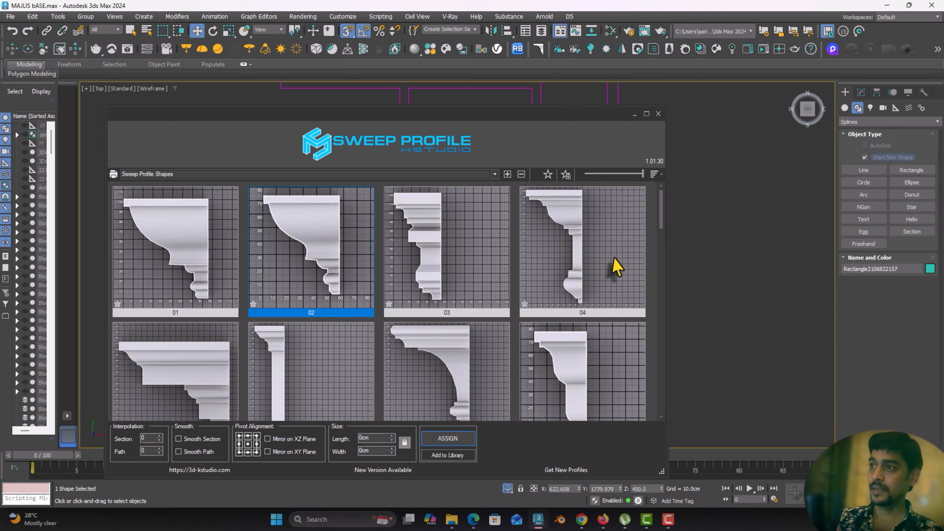
pyautogui.click(658, 113)
# Lower the wall moulding to the underside of the ceiling ring, at a Z position of about 324.8 cm
pyautogui.moveTo(354, 240); pyautogui.dragTo(356, 247, button='middle')
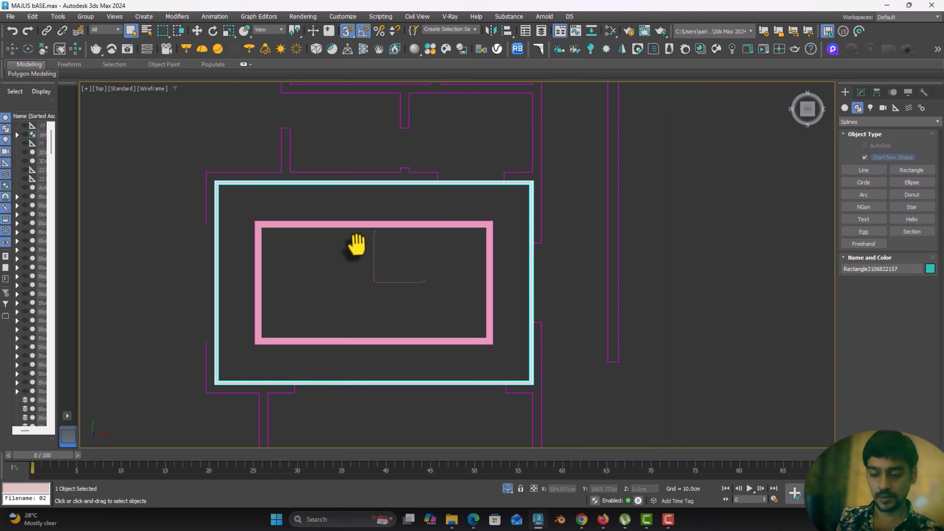
pyautogui.press('p')
pyautogui.press('z')
pyautogui.keyDown('alt'); pyautogui.moveTo(405, 268); pyautogui.dragTo(431, 280, button='middle'); pyautogui.keyUp('alt')
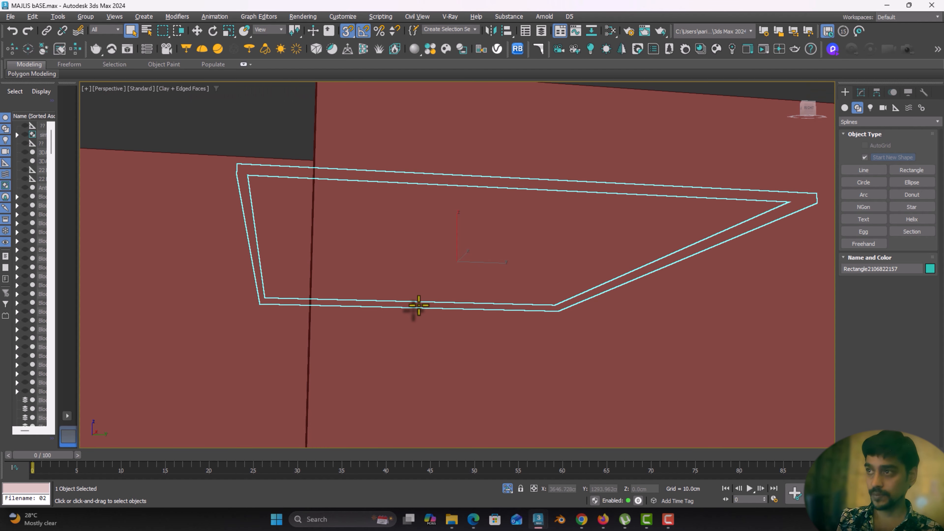
pyautogui.scroll(5, 416, 311)
pyautogui.moveTo(427, 337); pyautogui.dragTo(396, 235, button='middle')
pyautogui.press('w')
pyautogui.scroll(-3, 354, 242)
pyautogui.click(348, 34)
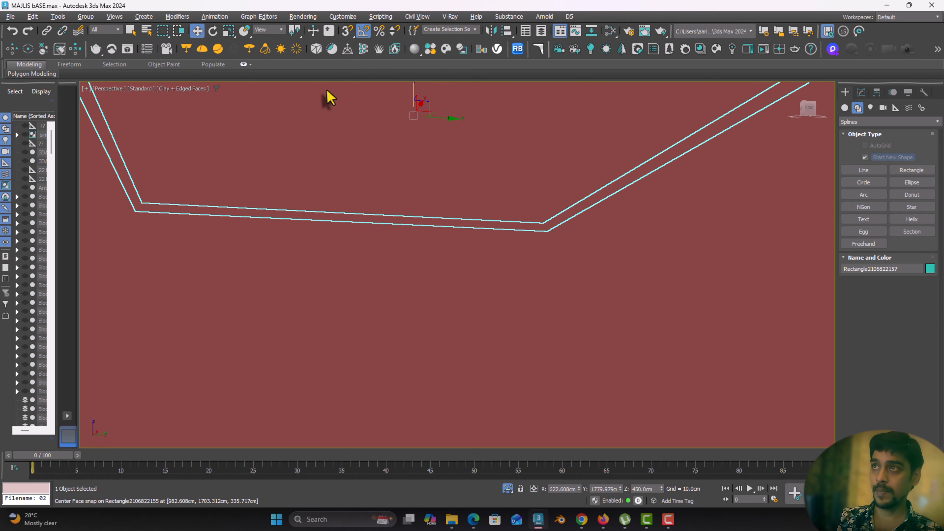
pyautogui.keyDown('alt'); pyautogui.moveTo(320, 208); pyautogui.dragTo(334, 206, button='middle'); pyautogui.keyUp('alt')
pyautogui.press('F3')
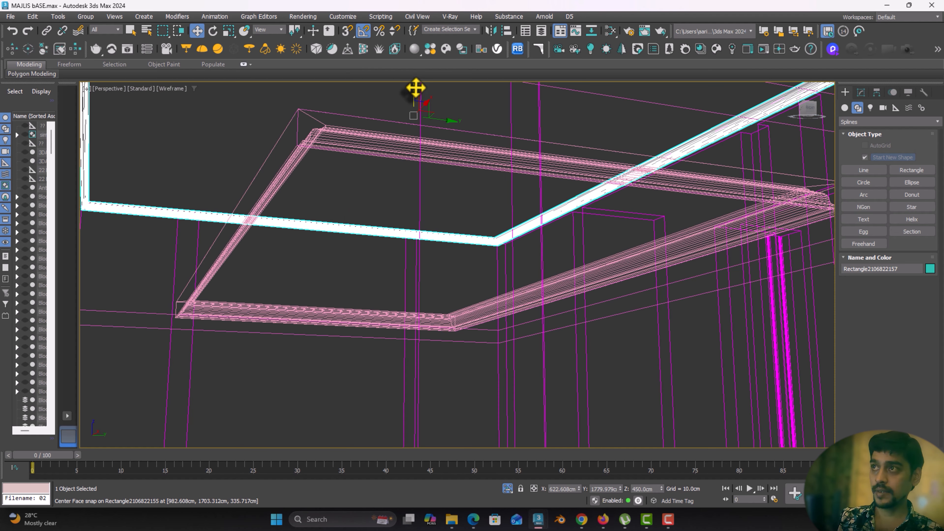
pyautogui.moveTo(416, 87); pyautogui.dragTo(413, 241)
pyautogui.press('F3')
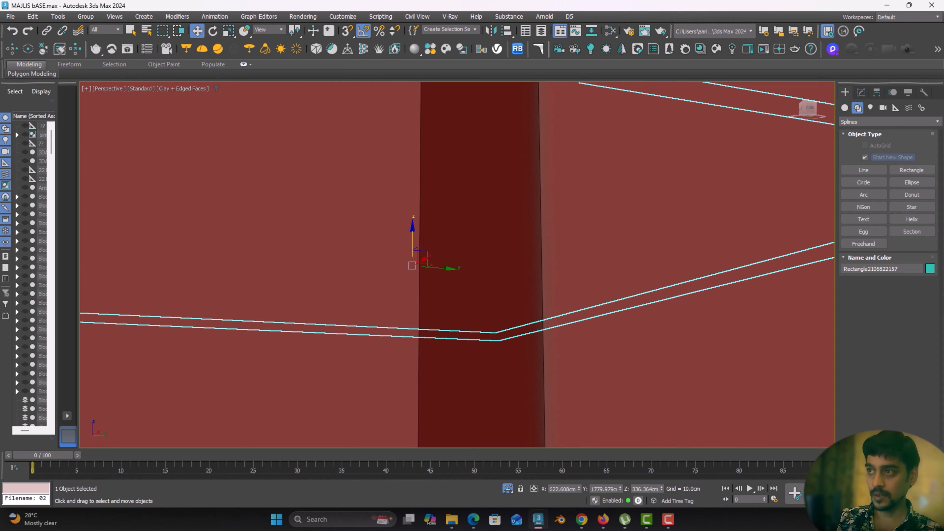
pyautogui.scroll(-5, 436, 347)
pyautogui.moveTo(436, 347); pyautogui.dragTo(425, 212, button='middle')
pyautogui.moveTo(386, 109); pyautogui.dragTo(390, 141)
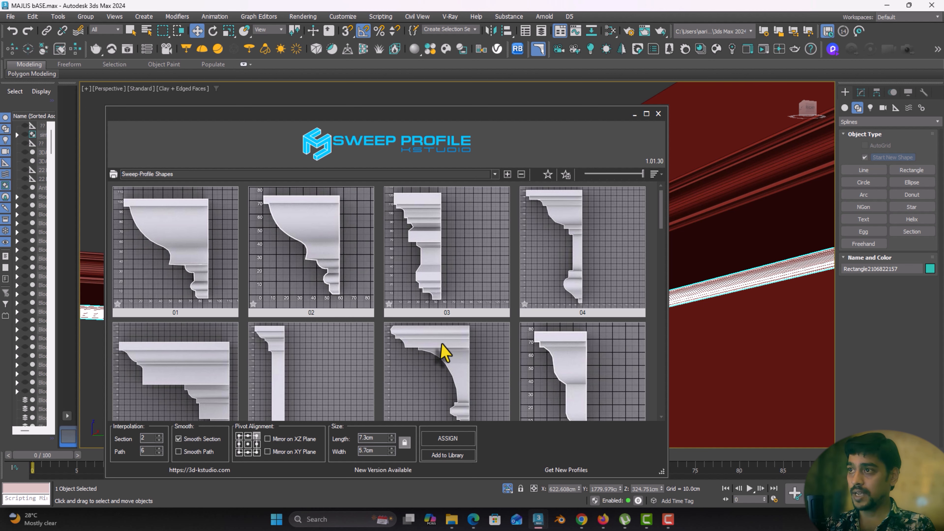
# Replace the wall moulding's shape with profile 07 from the Sweep Profile library
pyautogui.click(450, 362)
pyautogui.moveTo(427, 135); pyautogui.dragTo(229, 136)
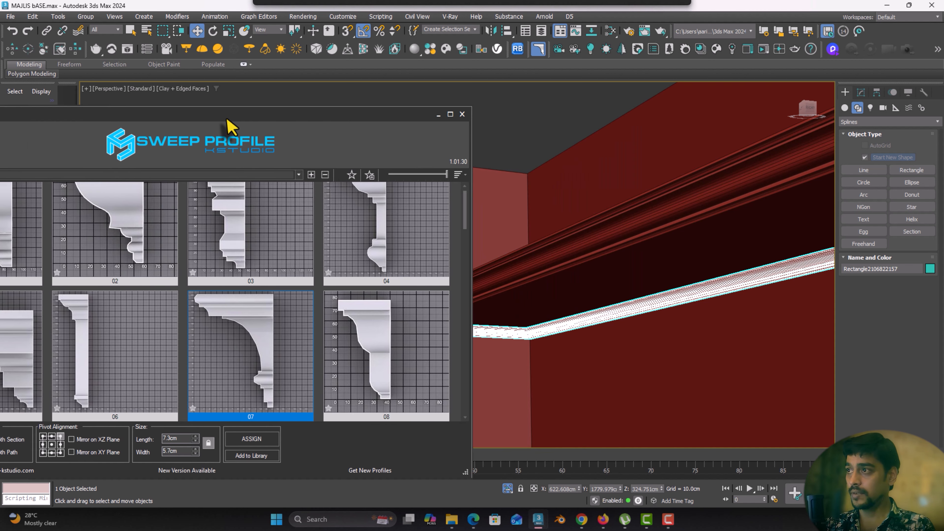
pyautogui.click(403, 343)
pyautogui.click(291, 340)
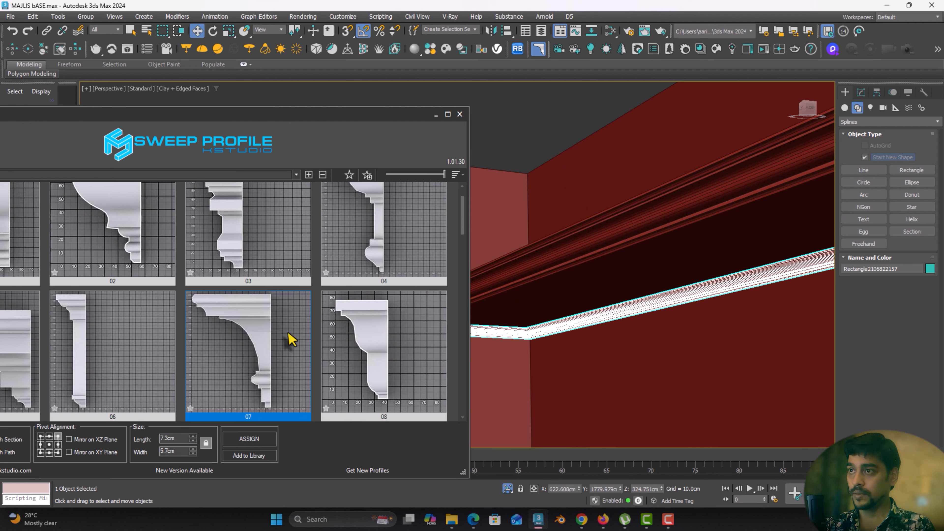
pyautogui.click(257, 439)
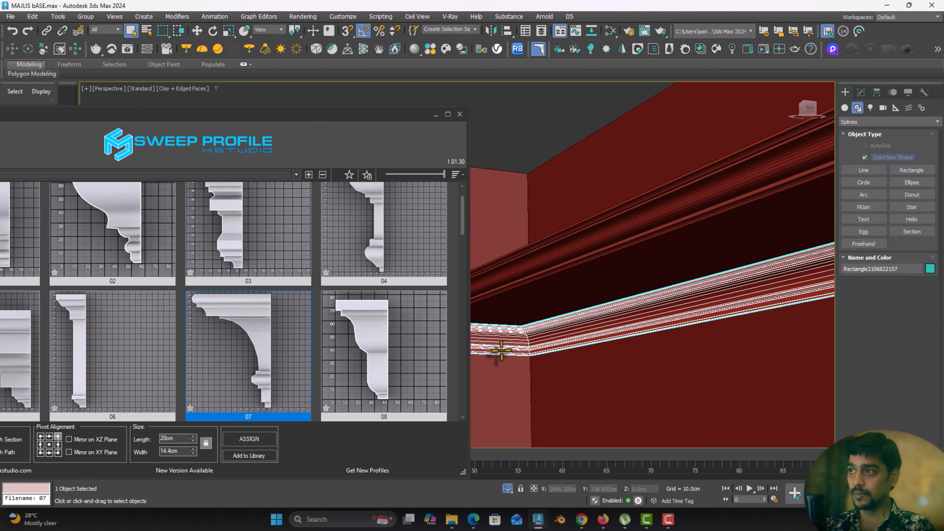
pyautogui.click(461, 115)
# Deselect the wall moulding and examine the dining room ceiling mouldings in perspective and in the top view
pyautogui.moveTo(406, 314); pyautogui.dragTo(521, 160, button='middle')
pyautogui.moveTo(520, 160); pyautogui.dragTo(591, 117, button='middle')
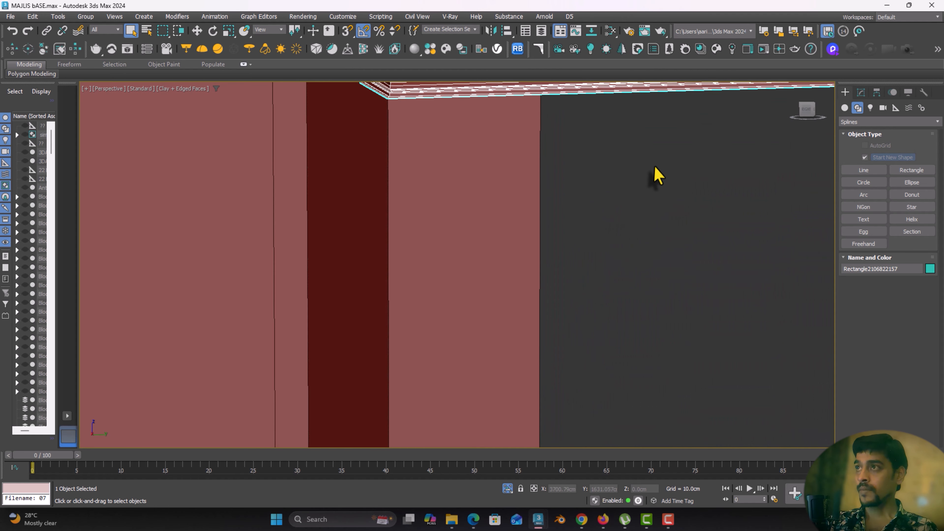
pyautogui.click(653, 171)
pyautogui.moveTo(652, 174); pyautogui.dragTo(578, 214, button='middle')
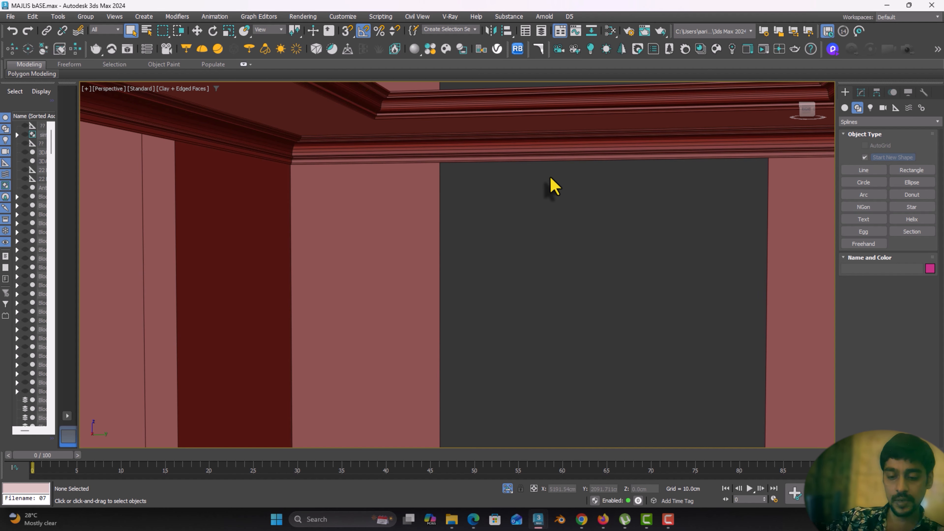
pyautogui.press('t')
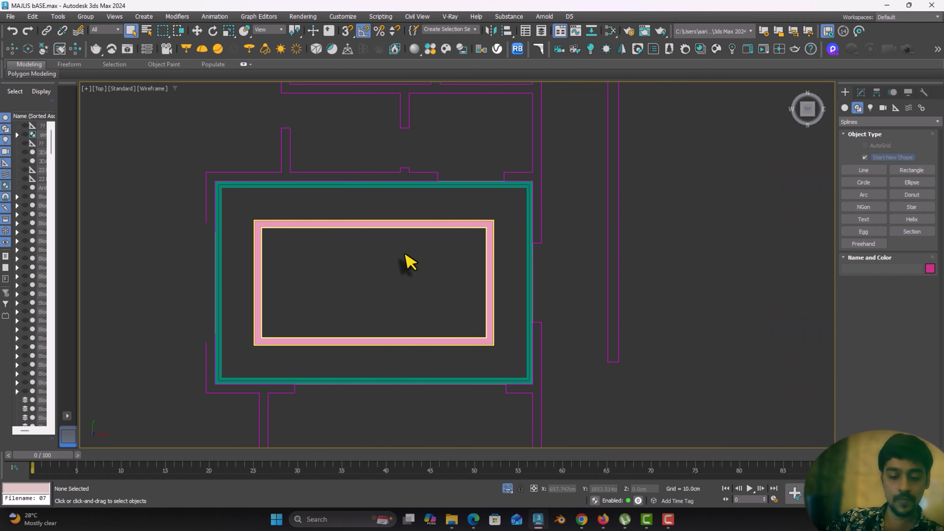
pyautogui.moveTo(407, 261); pyautogui.dragTo(474, 181, button='middle')
pyautogui.scroll(-2, 402, 226)
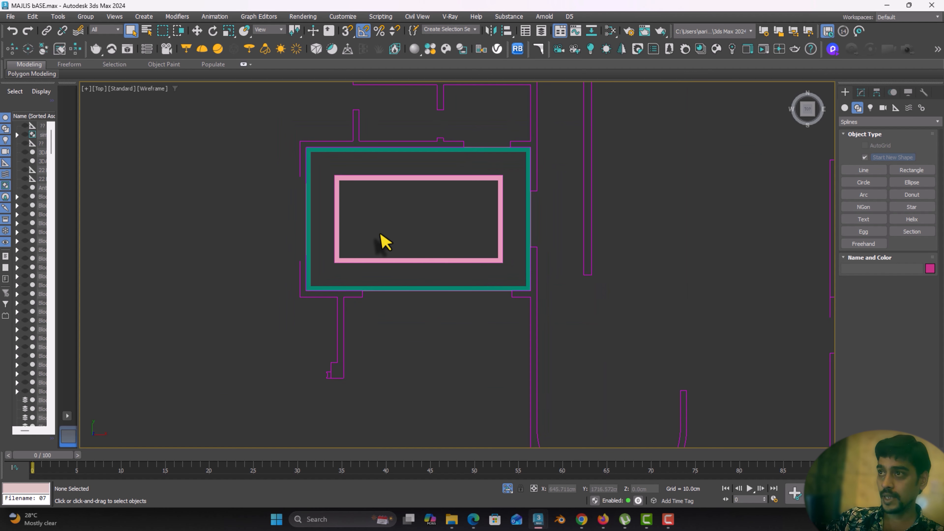
pyautogui.moveTo(408, 313); pyautogui.dragTo(408, 303, button='middle')
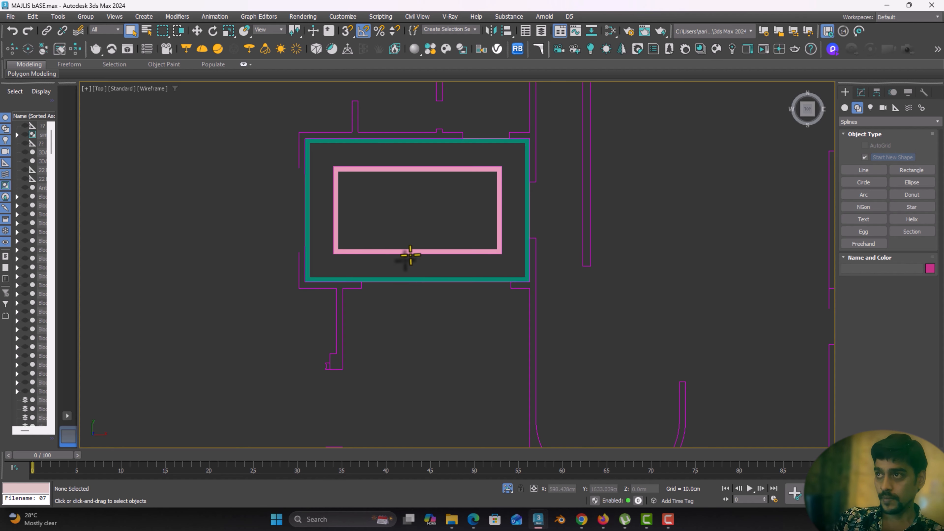
# Create a ceiling plane 480 cm long and 740 cm wide over the dining room, snapped to the wall outline's corners
pyautogui.click(844, 108)
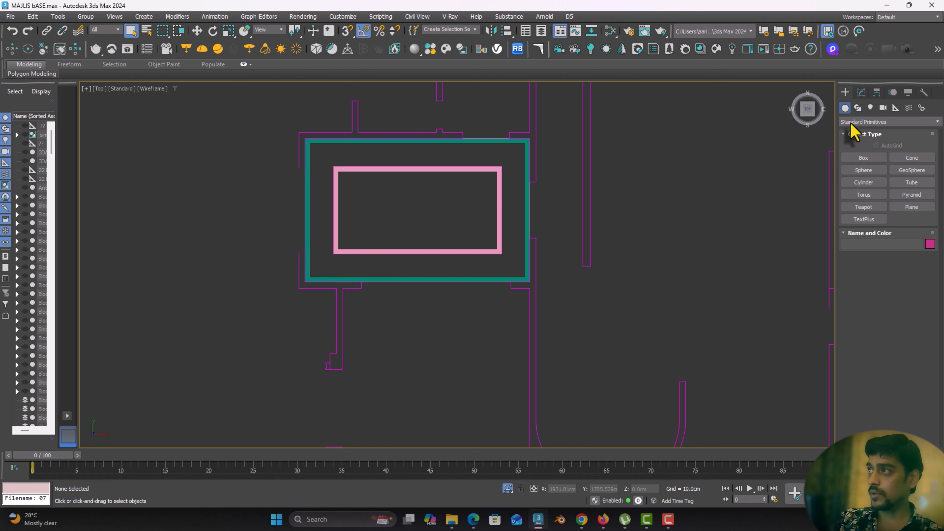
pyautogui.click(909, 206)
pyautogui.click(347, 31)
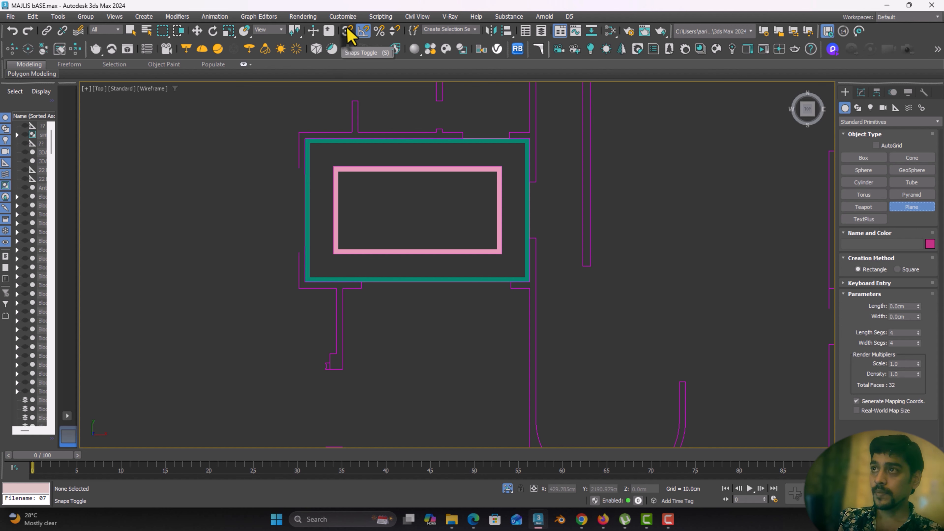
pyautogui.moveTo(299, 134); pyautogui.dragTo(537, 278)
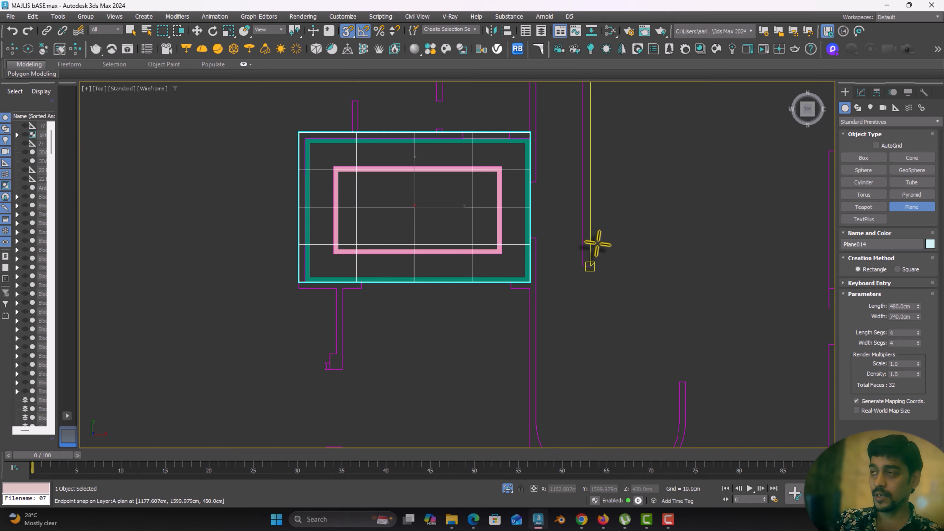
pyautogui.rightClick(669, 233)
pyautogui.press('p')
pyautogui.press('z')
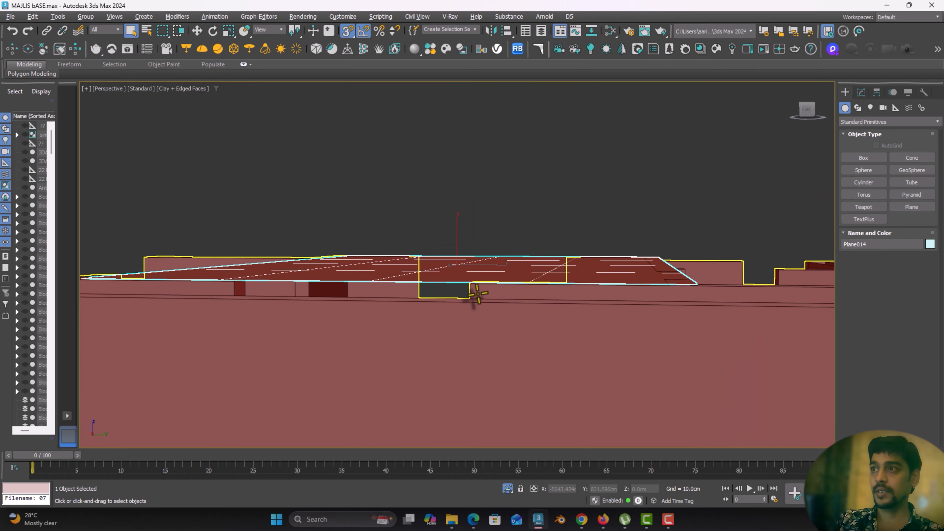
# Turn off snapping and exit isolation mode to bring back the rest of the villa around the new ceiling plane
pyautogui.keyDown('alt'); pyautogui.moveTo(476, 298); pyautogui.dragTo(440, 296, button='middle'); pyautogui.keyUp('alt')
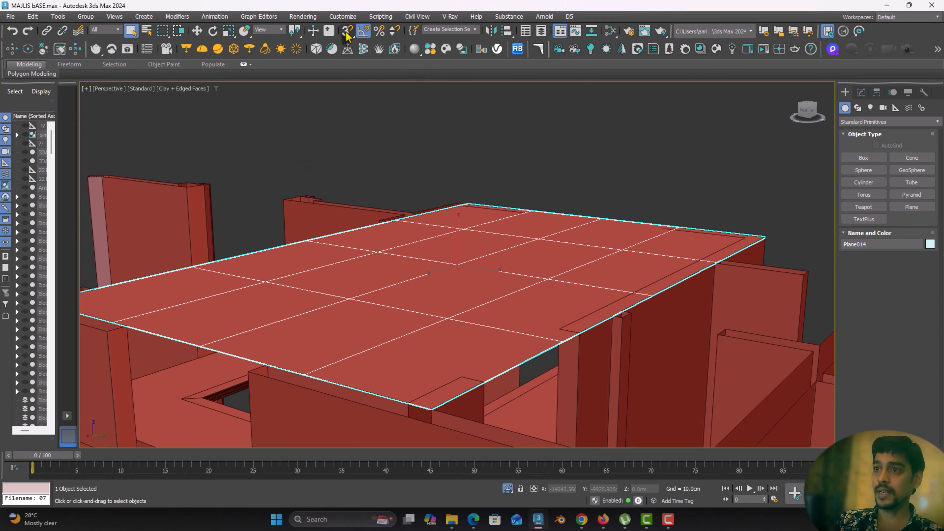
pyautogui.scroll(-4, 274, 324)
pyautogui.moveTo(274, 326); pyautogui.dragTo(338, 290, button='middle')
pyautogui.keyDown('alt'); pyautogui.moveTo(338, 290); pyautogui.dragTo(375, 296, button='middle'); pyautogui.keyUp('alt')
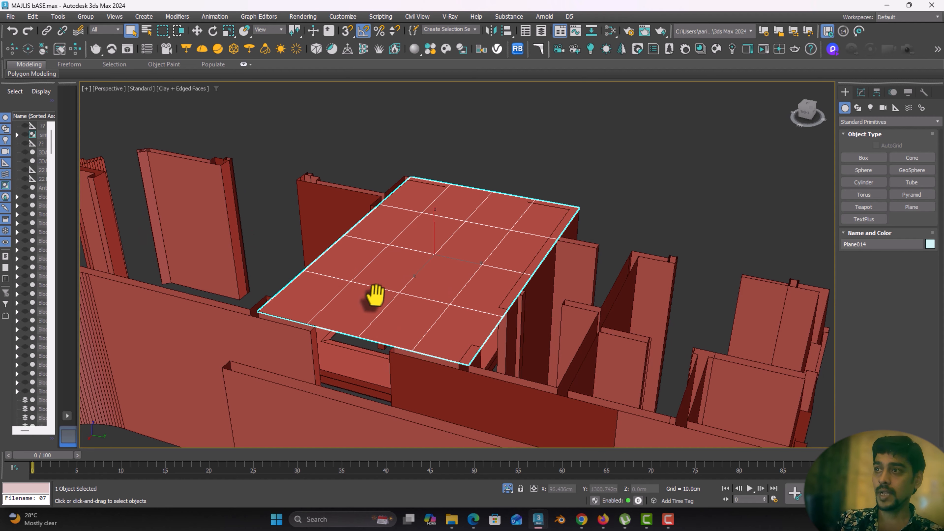
pyautogui.click(508, 489)
pyautogui.click(508, 489)
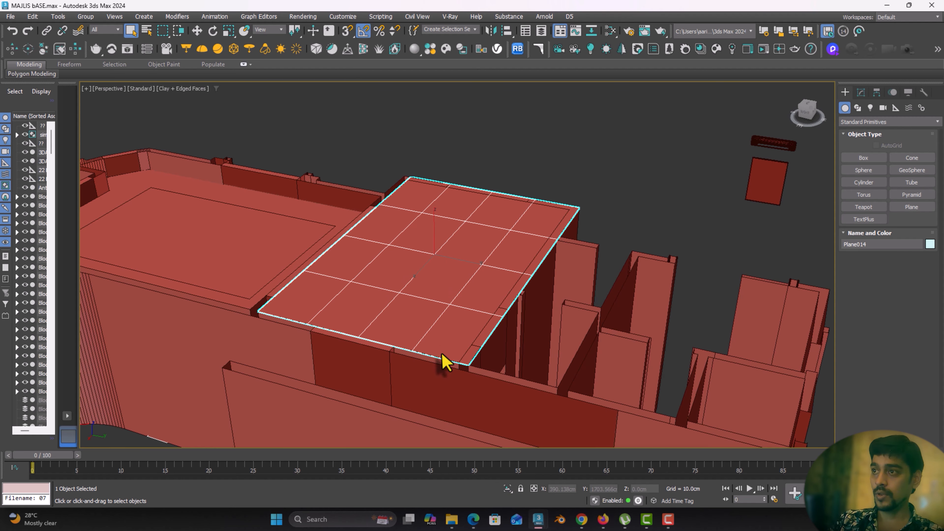
# Inspect the villa from outside, then centre on the majlis coffee table group and examine the furnished interior
pyautogui.keyDown('alt'); pyautogui.moveTo(444, 322); pyautogui.dragTo(629, 313, button='middle'); pyautogui.keyUp('alt')
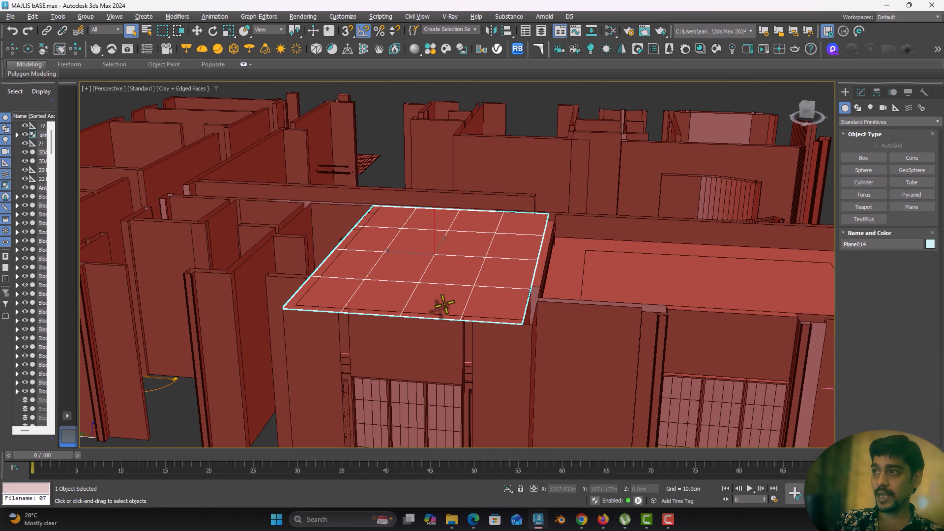
pyautogui.moveTo(468, 291); pyautogui.dragTo(303, 166, button='middle')
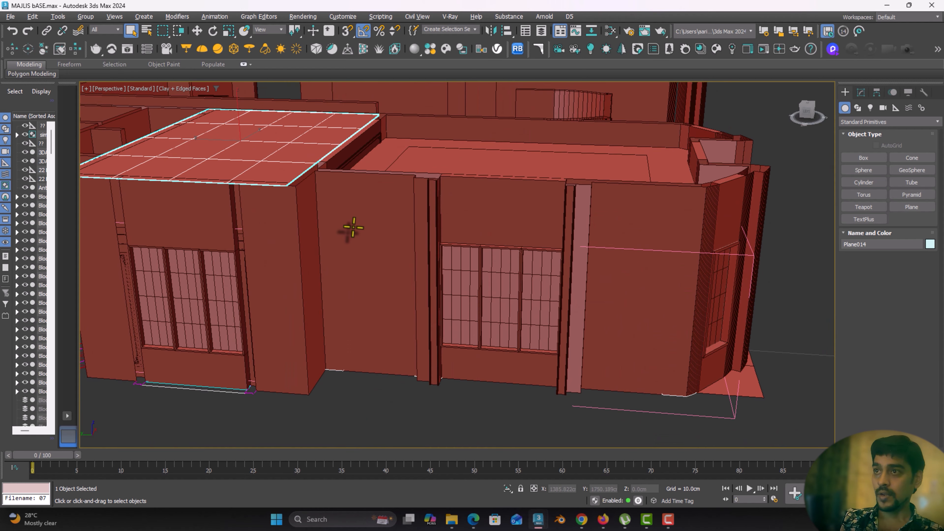
pyautogui.keyDown('alt'); pyautogui.moveTo(353, 227); pyautogui.dragTo(346, 253, button='middle'); pyautogui.keyUp('alt')
pyautogui.keyDown('alt'); pyautogui.moveTo(536, 246); pyautogui.dragTo(445, 164, button='middle'); pyautogui.keyUp('alt')
pyautogui.moveTo(438, 259); pyautogui.dragTo(385, 392, button='middle')
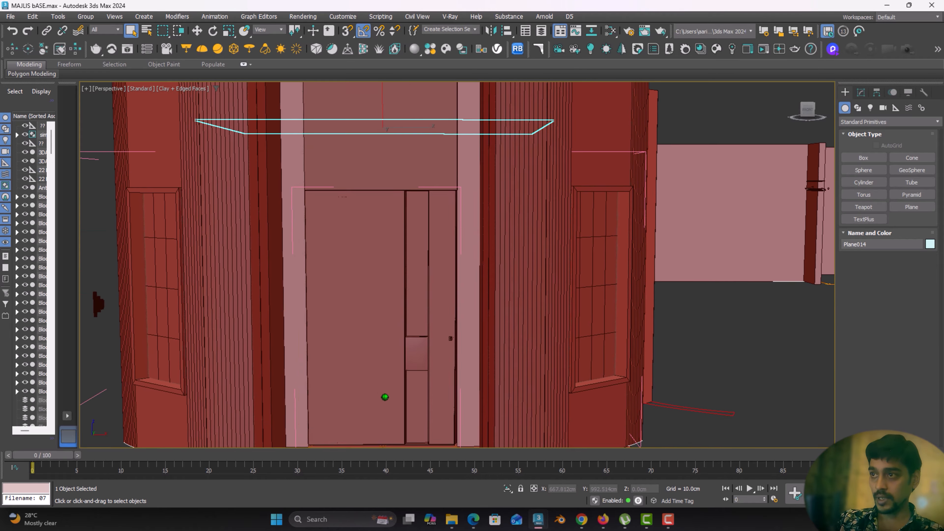
pyautogui.scroll(10, 386, 393)
pyautogui.scroll(6, 385, 394)
pyautogui.scroll(-5, 385, 395)
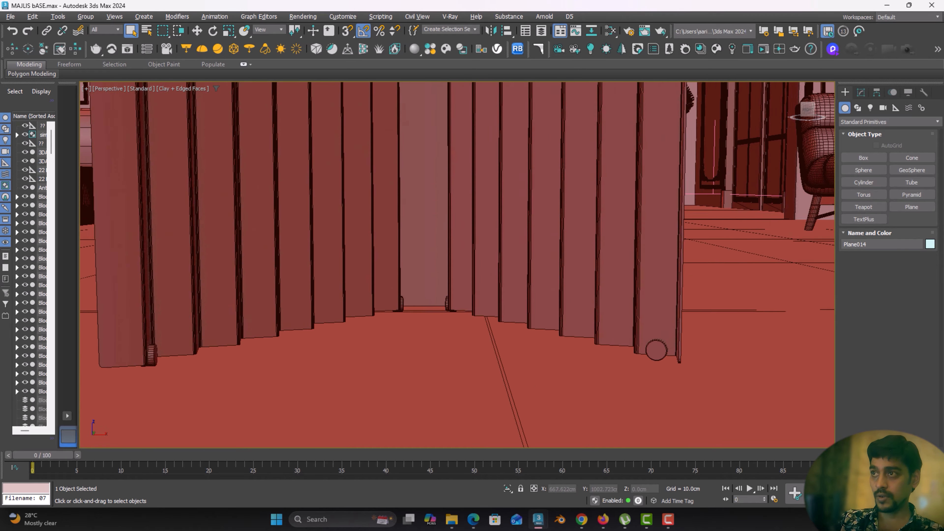
pyautogui.scroll(2, 386, 393)
pyautogui.click(410, 260)
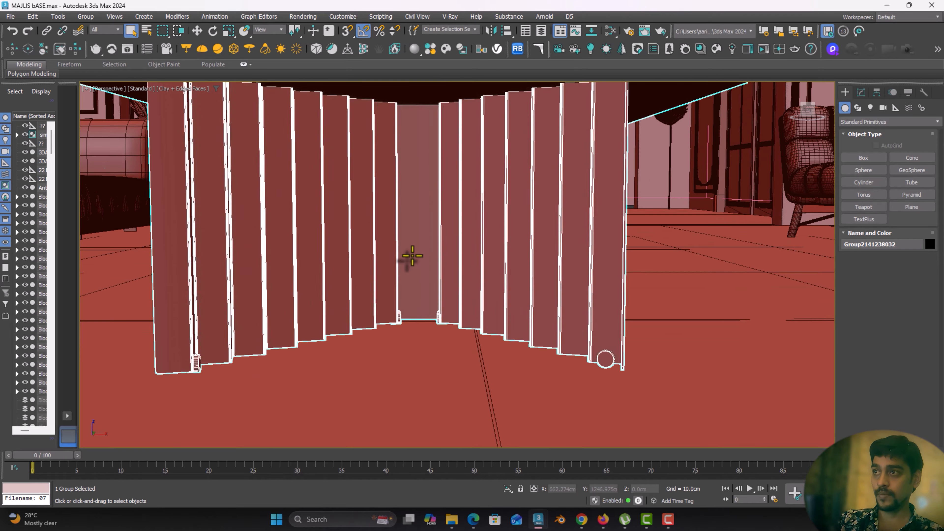
pyautogui.press('z')
pyautogui.keyDown('alt'); pyautogui.moveTo(474, 223); pyautogui.dragTo(683, 300, button='middle'); pyautogui.keyUp('alt')
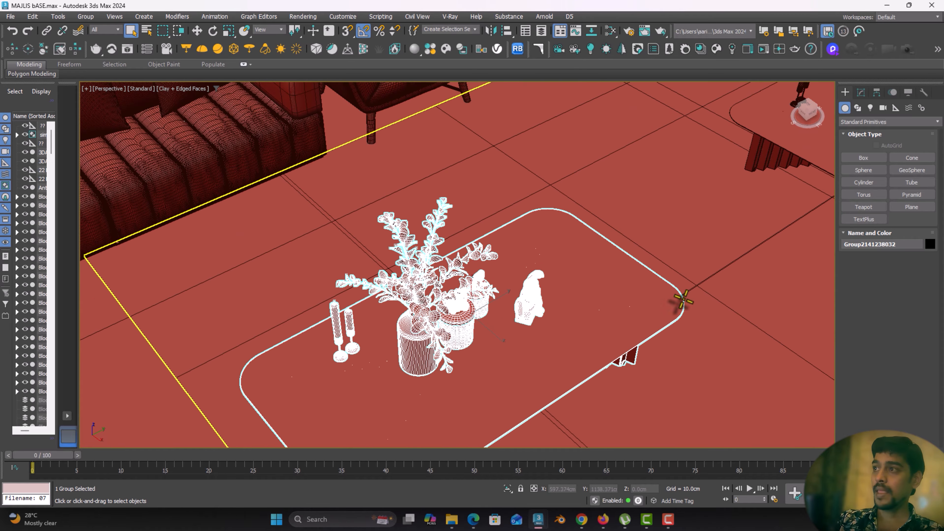
pyautogui.scroll(-6, 621, 254)
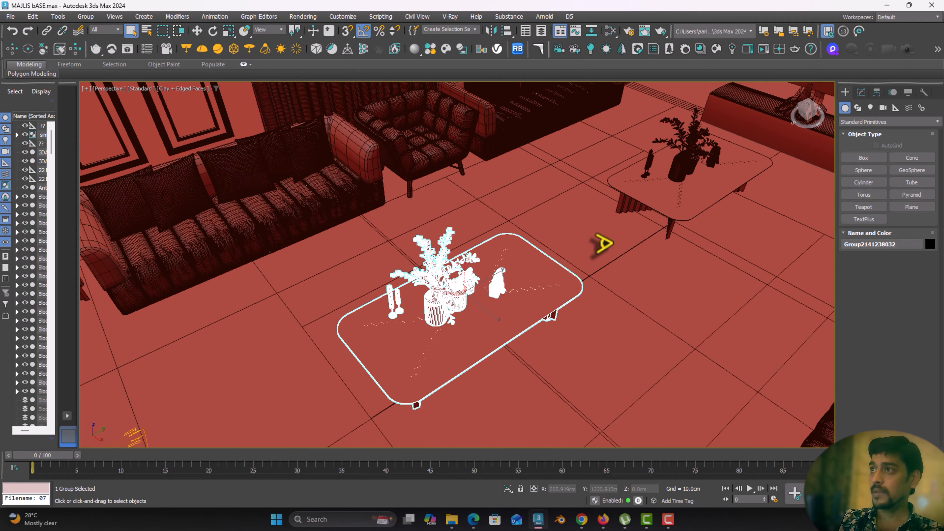
pyautogui.moveTo(604, 244); pyautogui.dragTo(654, 253, button='middle')
pyautogui.scroll(3, 562, 127)
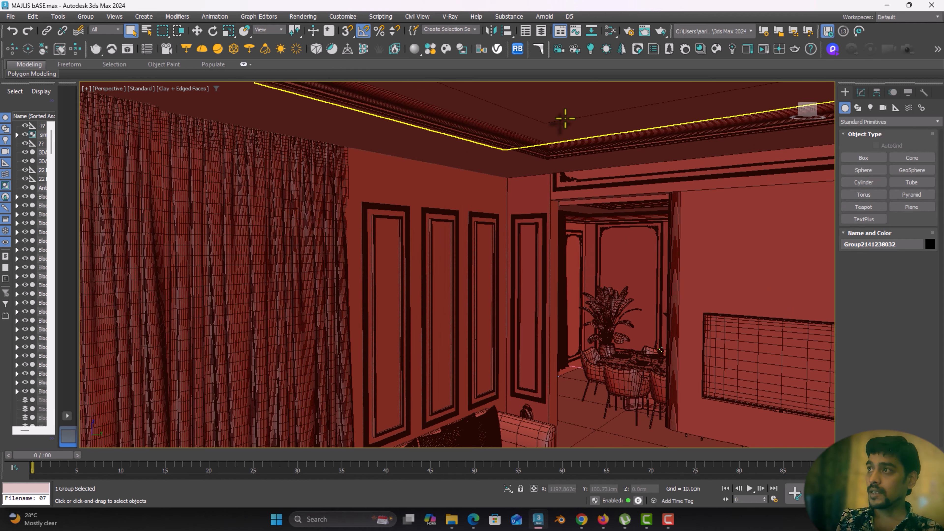
# Select the majlis ceiling line and examine the false ceiling cornices, wall mouldings, TV wall and curtains from inside the room
pyautogui.click(572, 130)
pyautogui.moveTo(572, 130); pyautogui.dragTo(541, 187, button='middle')
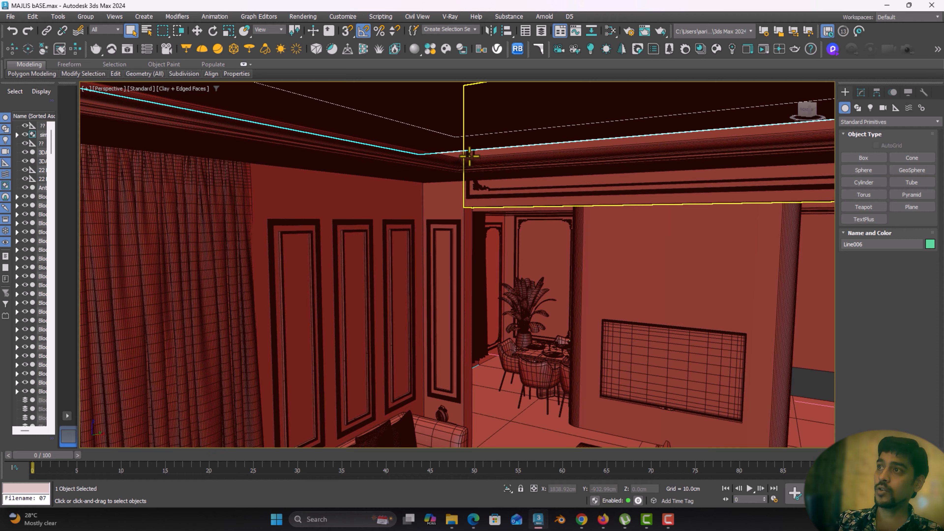
pyautogui.moveTo(477, 178); pyautogui.dragTo(476, 206, button='middle')
pyautogui.keyDown('alt'); pyautogui.moveTo(457, 296); pyautogui.dragTo(397, 212, button='middle'); pyautogui.keyUp('alt')
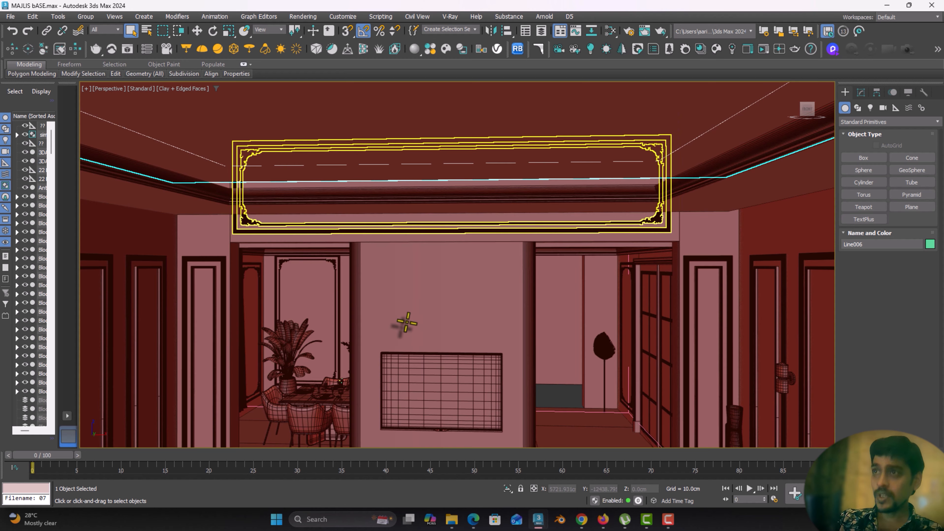
pyautogui.moveTo(412, 278); pyautogui.dragTo(400, 190, button='middle')
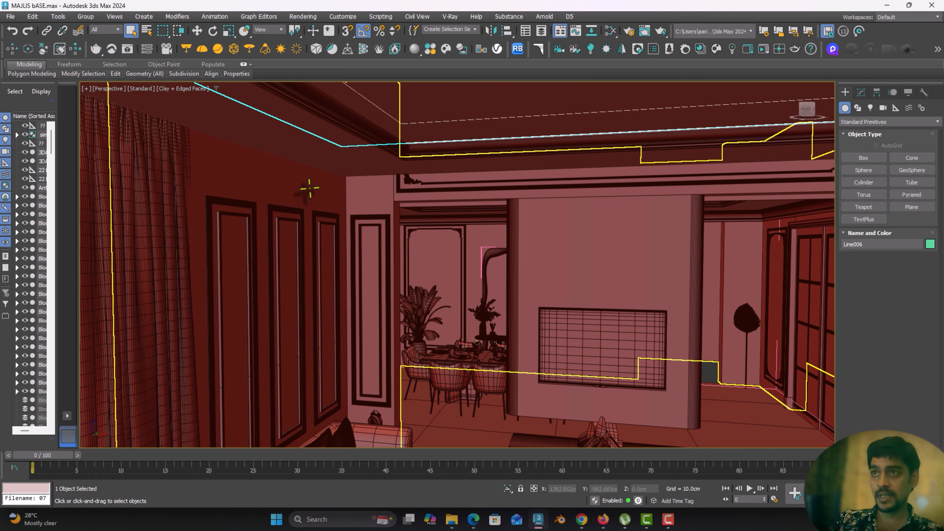
pyautogui.moveTo(310, 188); pyautogui.dragTo(419, 221, button='middle')
pyautogui.moveTo(345, 204); pyautogui.dragTo(404, 219, button='middle')
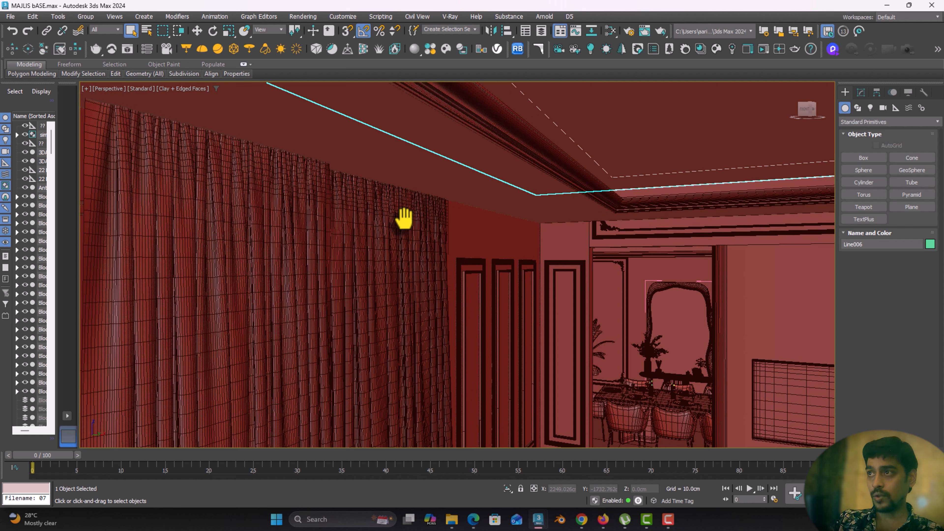